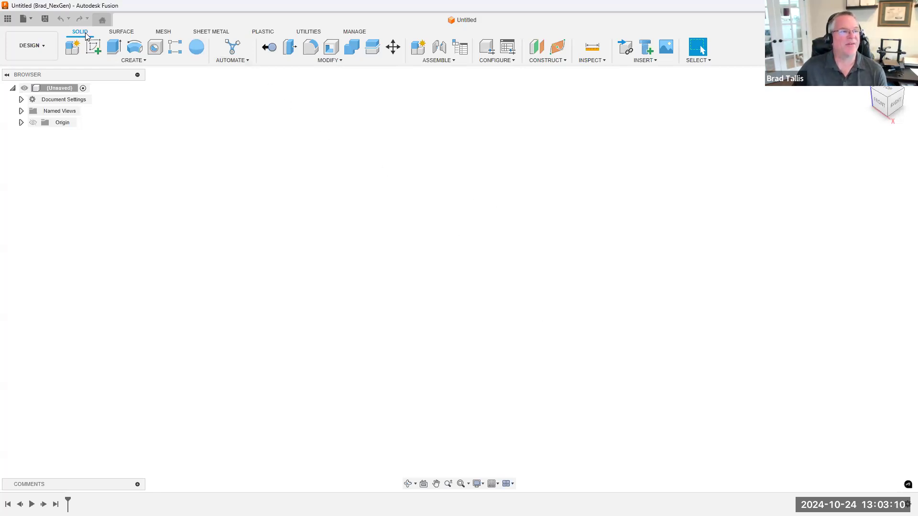
Open the Sheet Metal Rules library to manage the material rules for sheet metal design
click(210, 33)
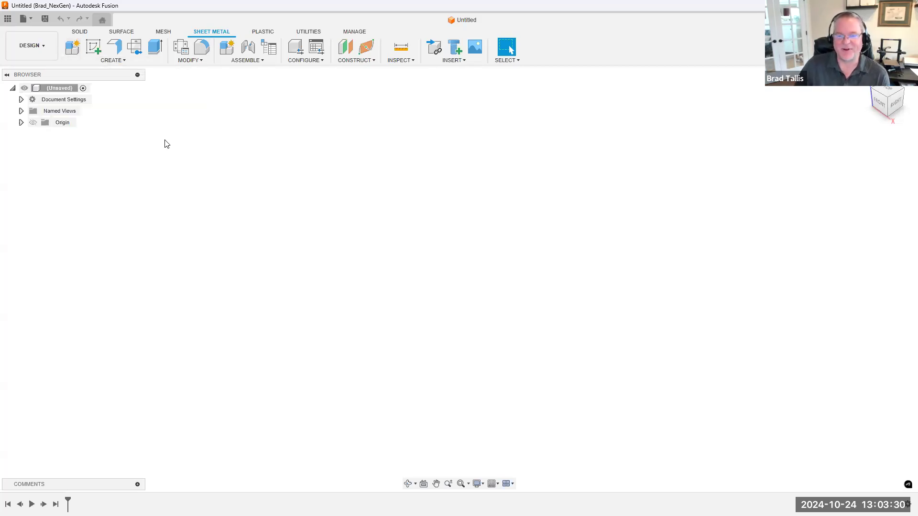
click(204, 66)
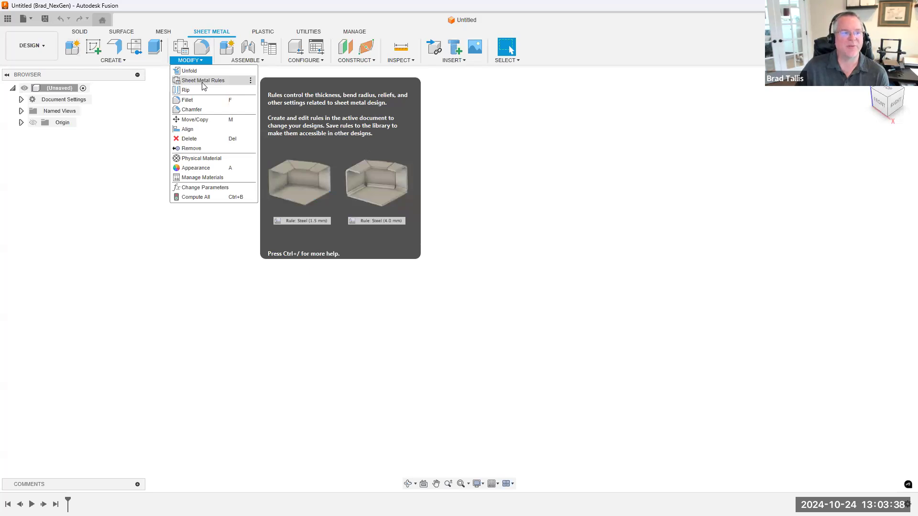
click(203, 80)
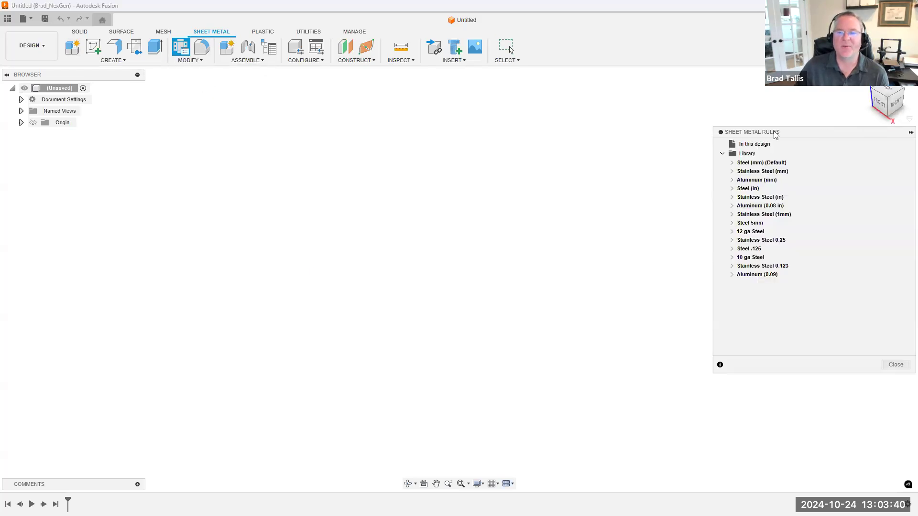
drag(775, 134, 638, 125)
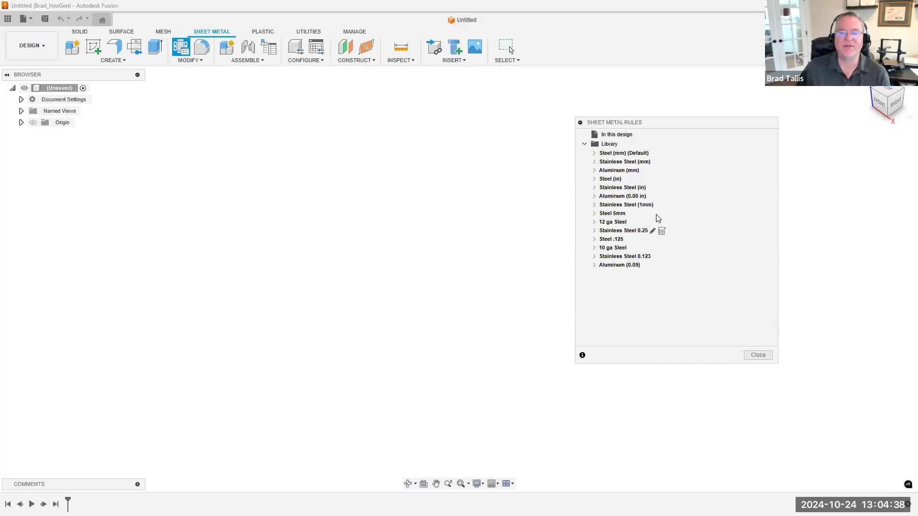
Review the settings and bend conditions of the library's Steel (in) rule without changing them
click(626, 180)
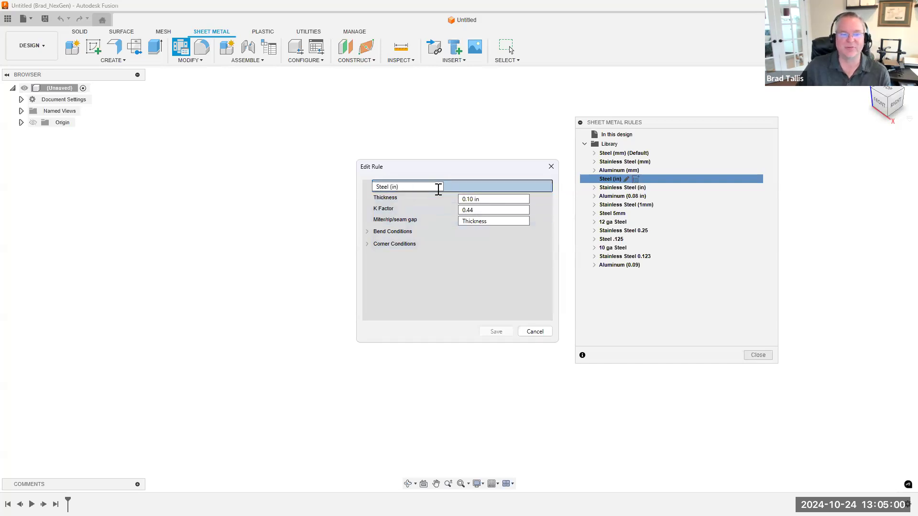
click(367, 231)
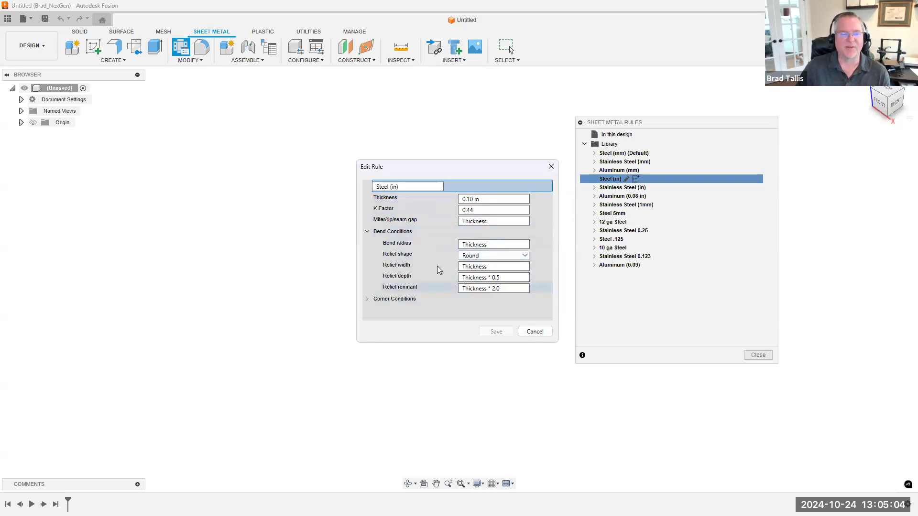
click(367, 232)
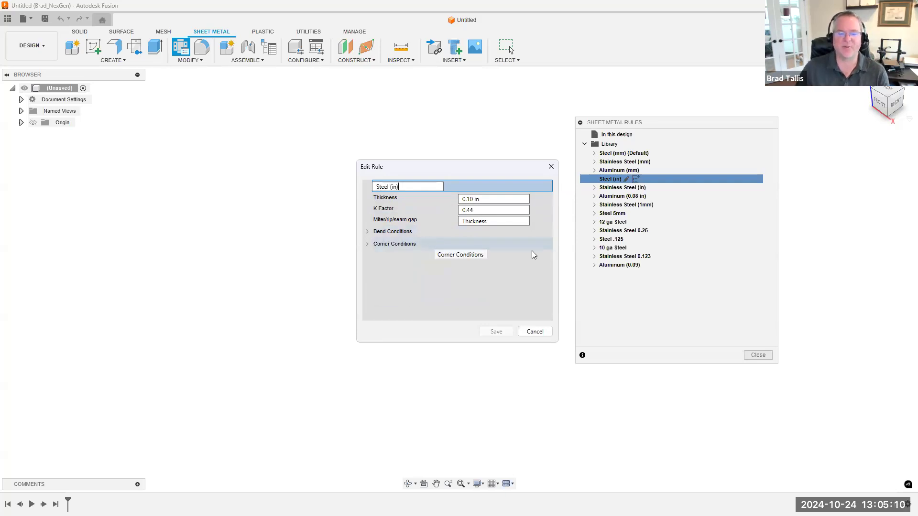
click(534, 330)
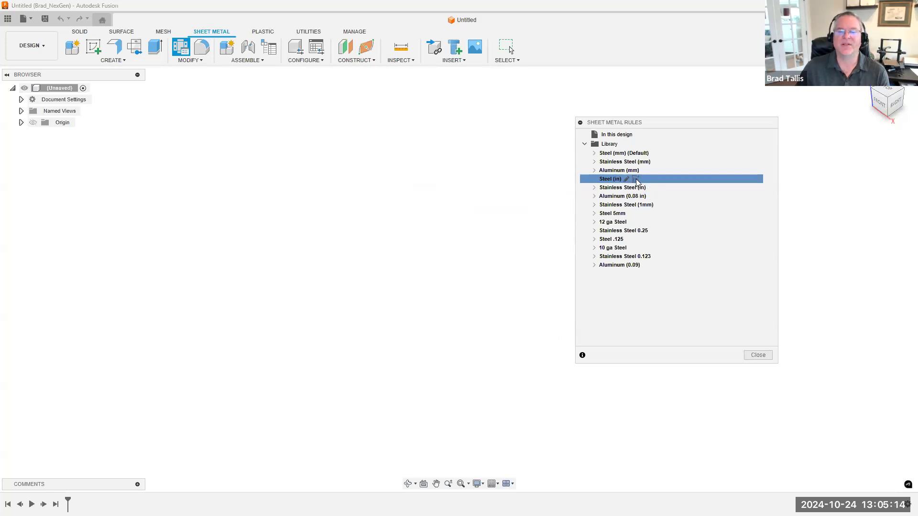
Create a new rule based on Steel (in), name it Cardboard, and set its thickness to 0.125 in
click(636, 180)
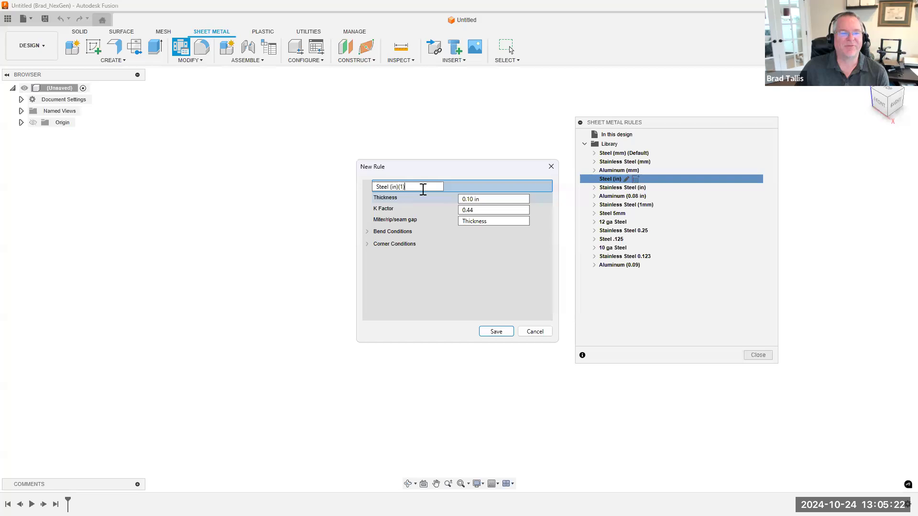
drag(407, 186, 372, 186)
text(Cardboard)
drag(484, 199, 470, 199)
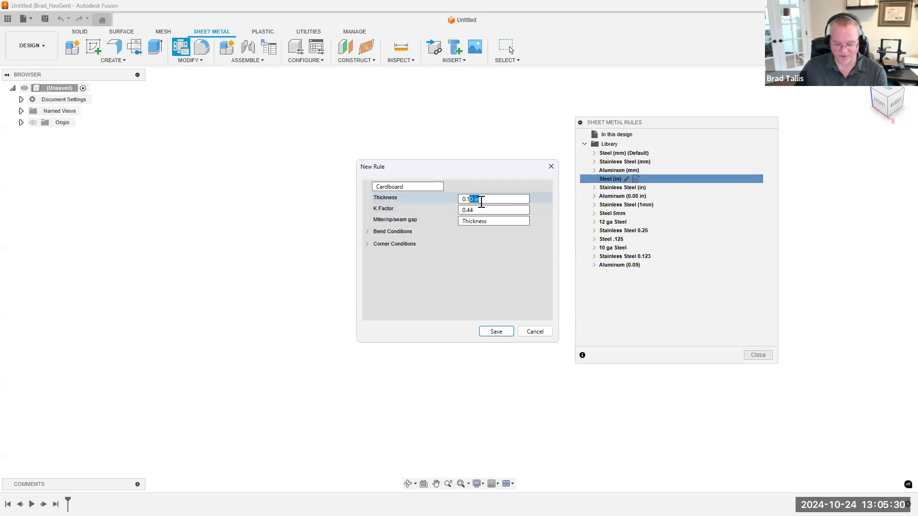
text(25)
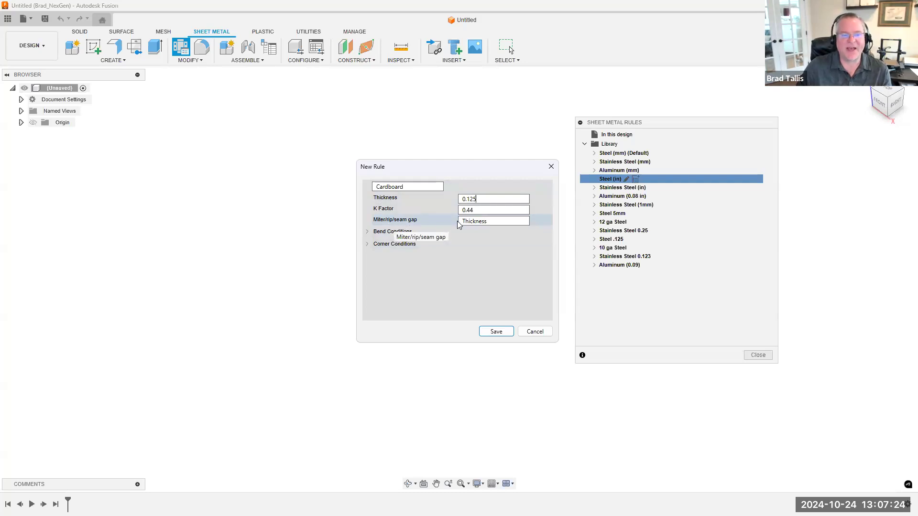
Try a miter/rip/seam gap of Thickness/2 for the Cardboard rule and restore it to Thickness
click(507, 221)
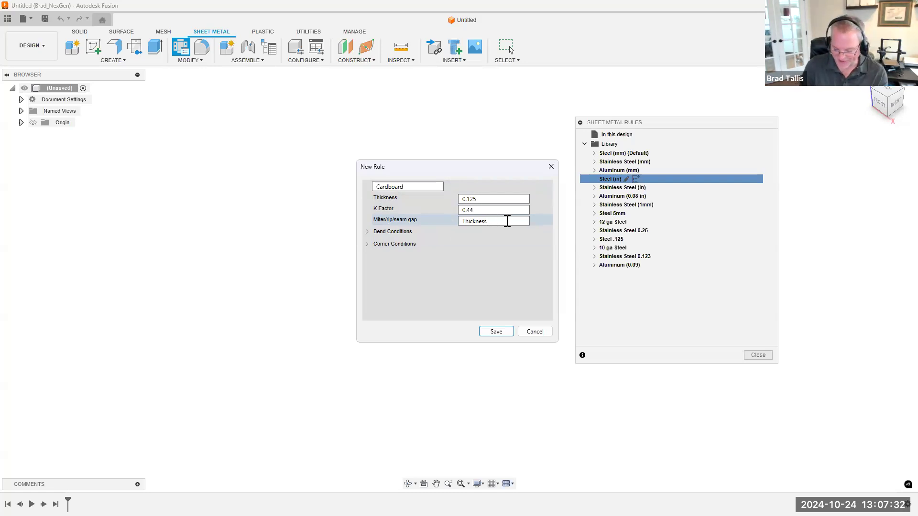
text(/2)
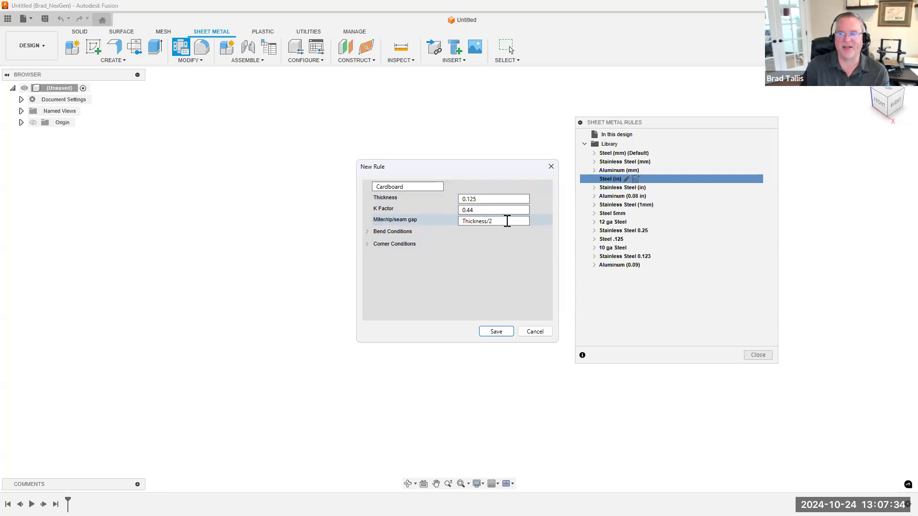
key(BackSpace)
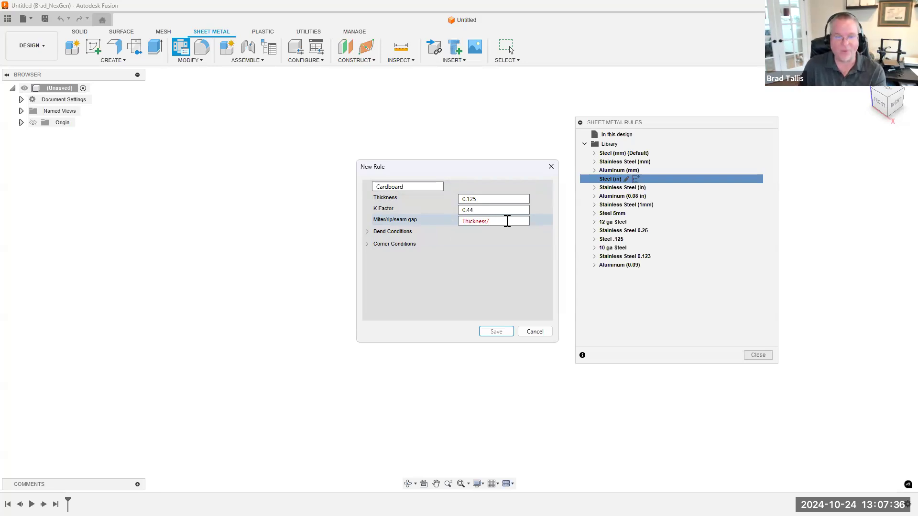
key(BackSpace)
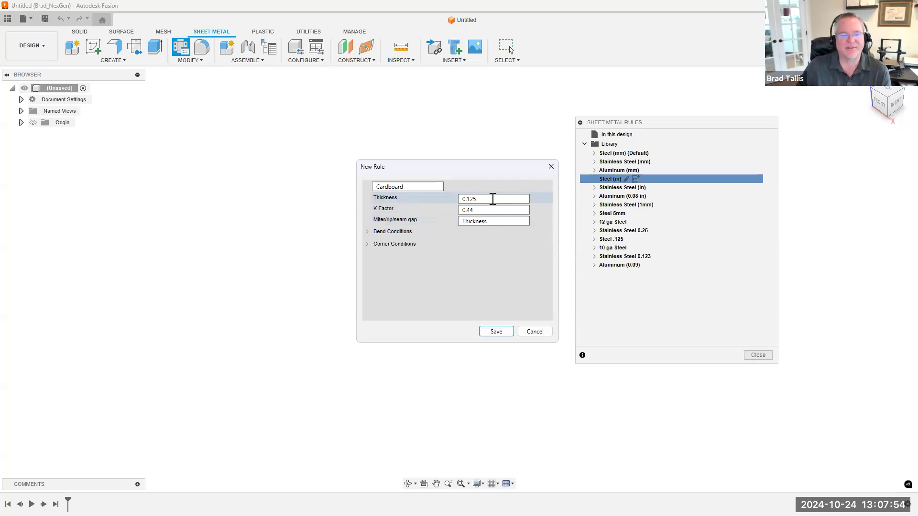
Examine the Cardboard rule's bend conditions and the available bend relief shapes
click(367, 232)
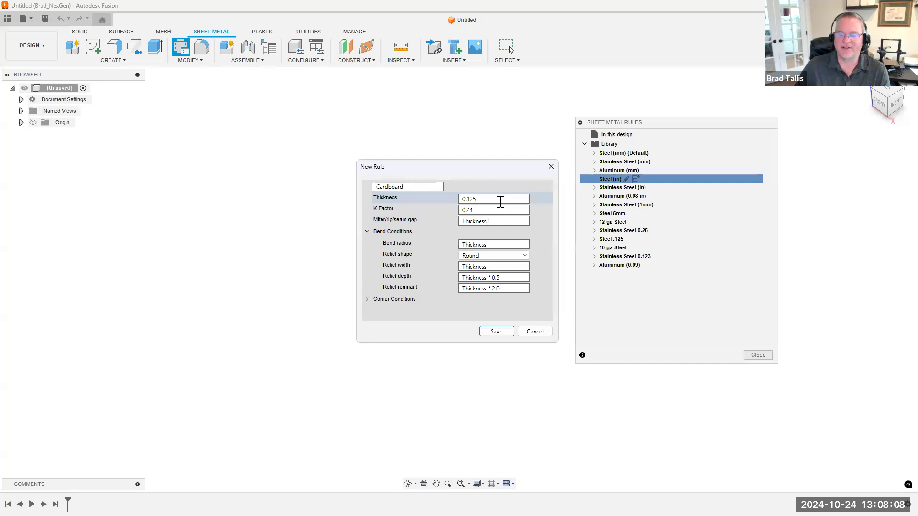
click(503, 259)
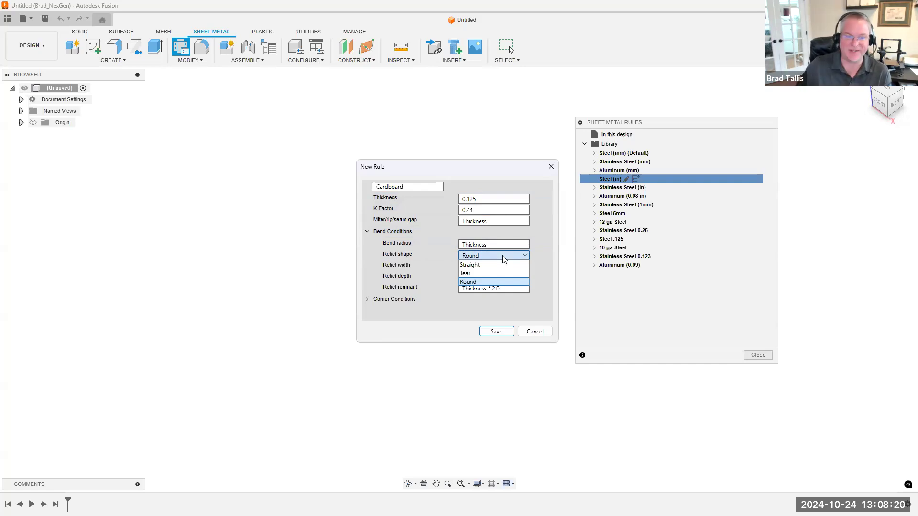
click(502, 259)
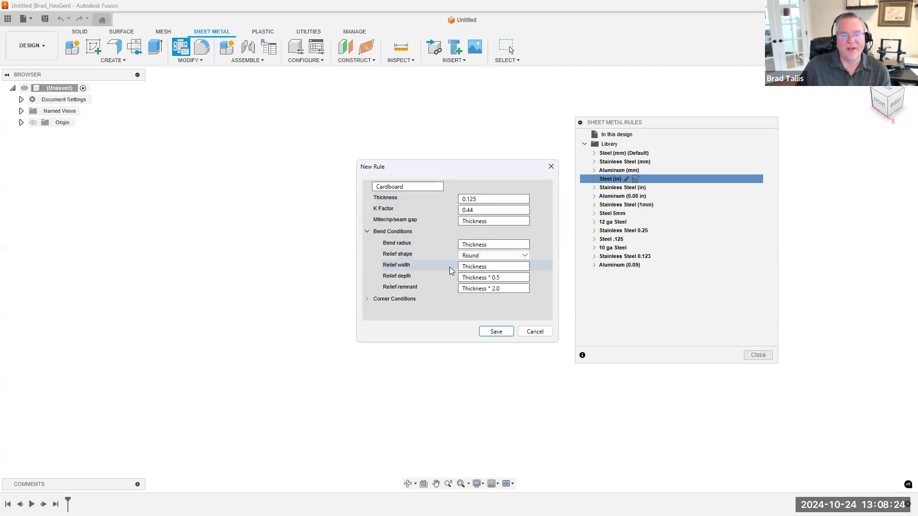
click(497, 255)
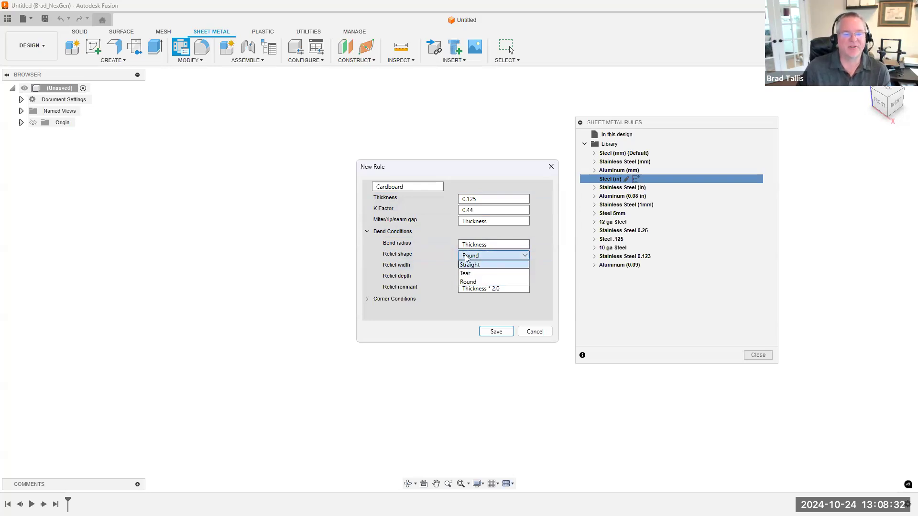
click(444, 257)
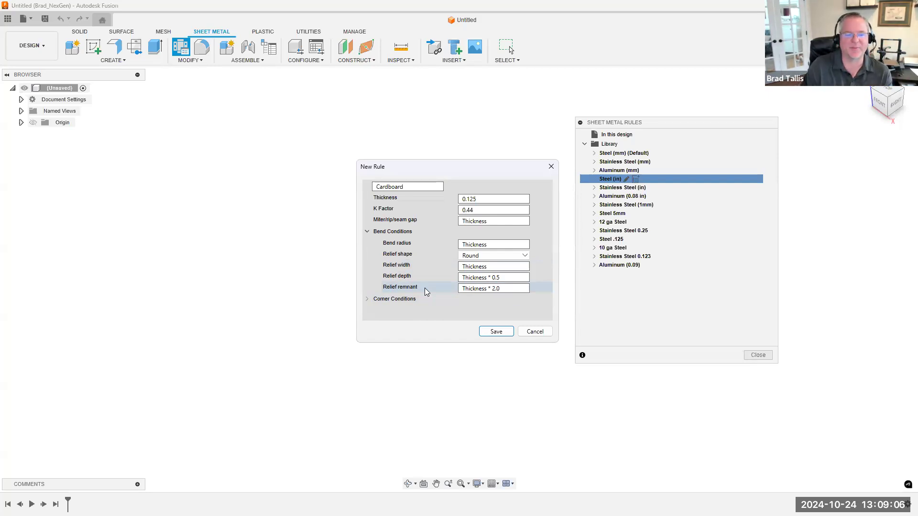
Examine the Cardboard rule's corner conditions, including the relief shape options for two-bend and three-bend intersections
click(367, 299)
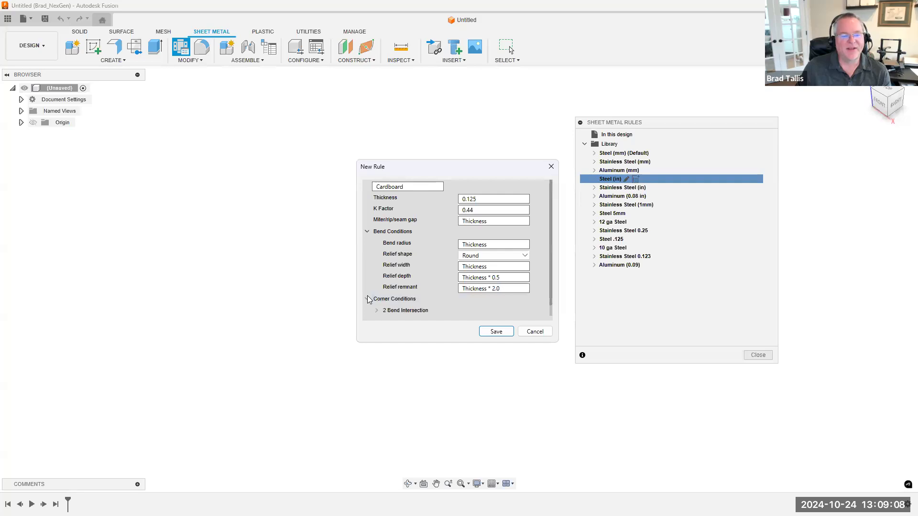
scroll(420, 274, down, 1)
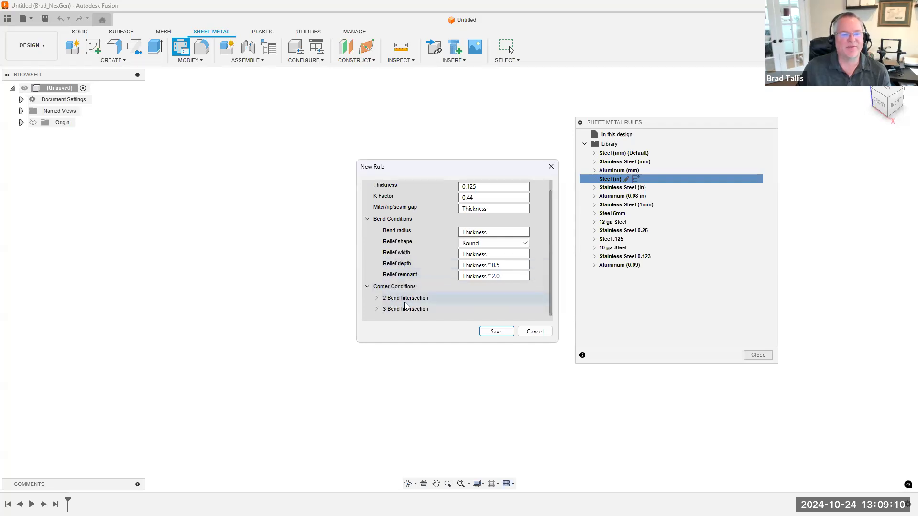
click(377, 298)
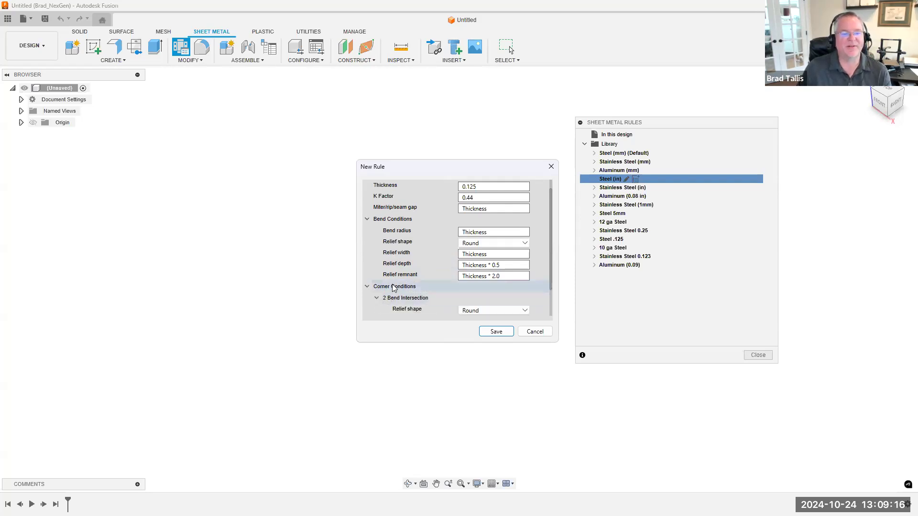
scroll(430, 292, down, 2)
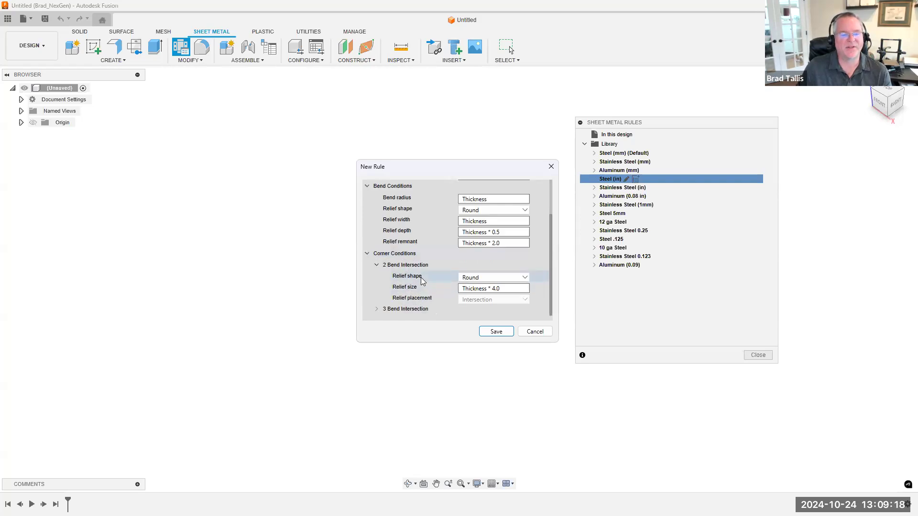
click(485, 277)
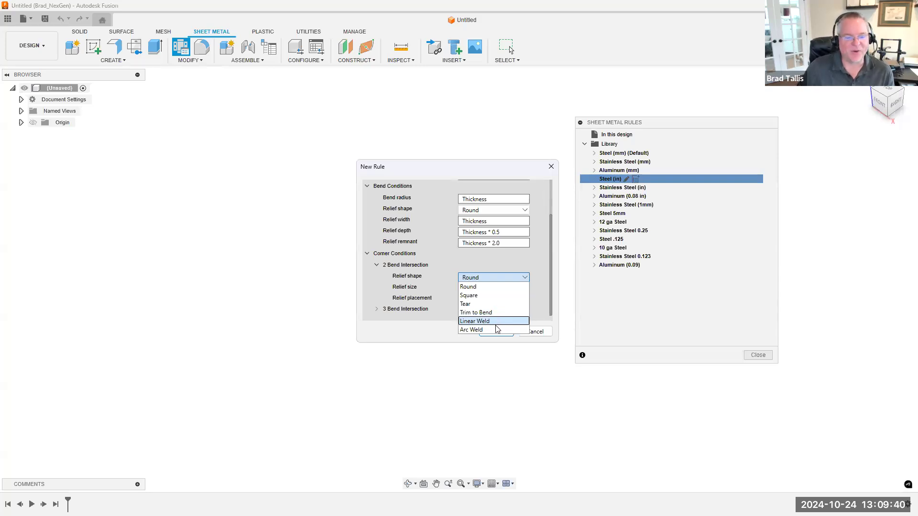
click(498, 265)
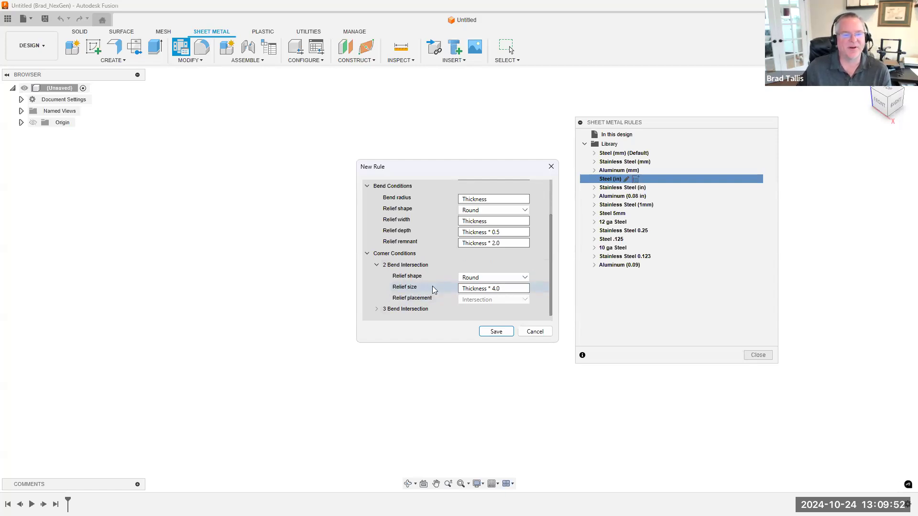
click(376, 309)
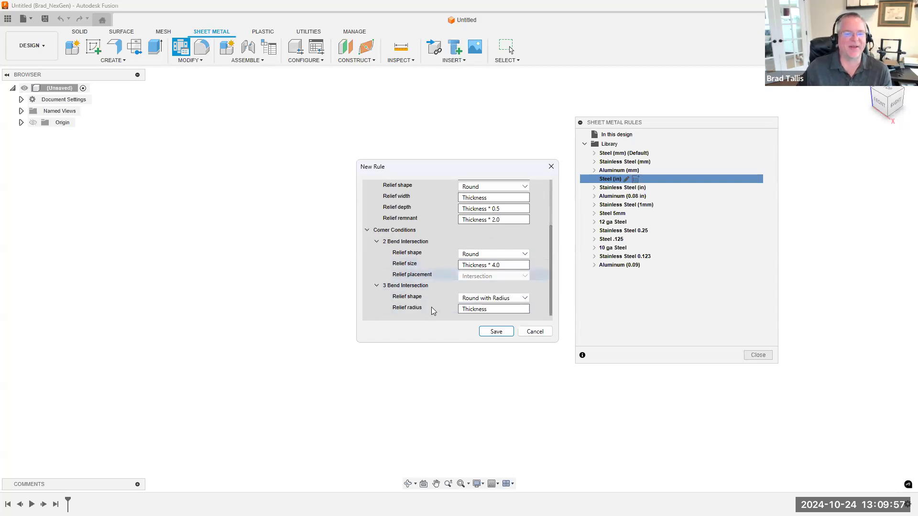
click(482, 299)
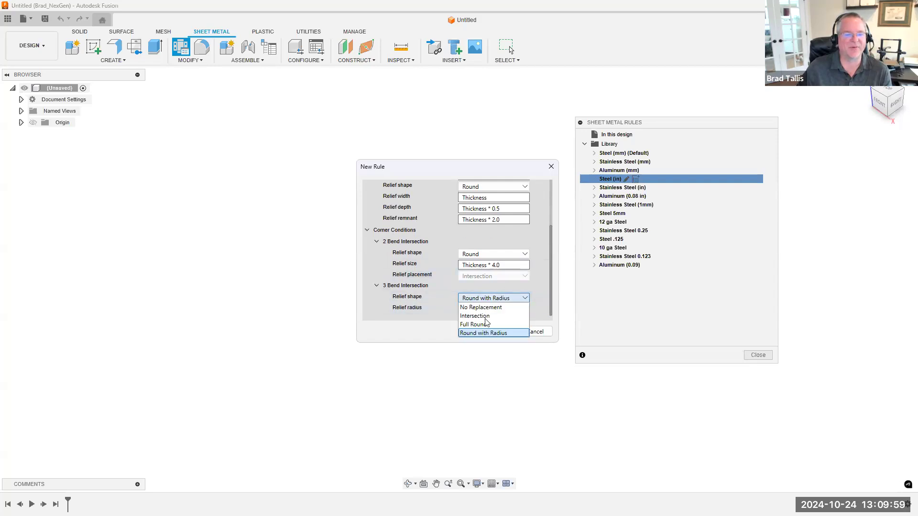
click(435, 286)
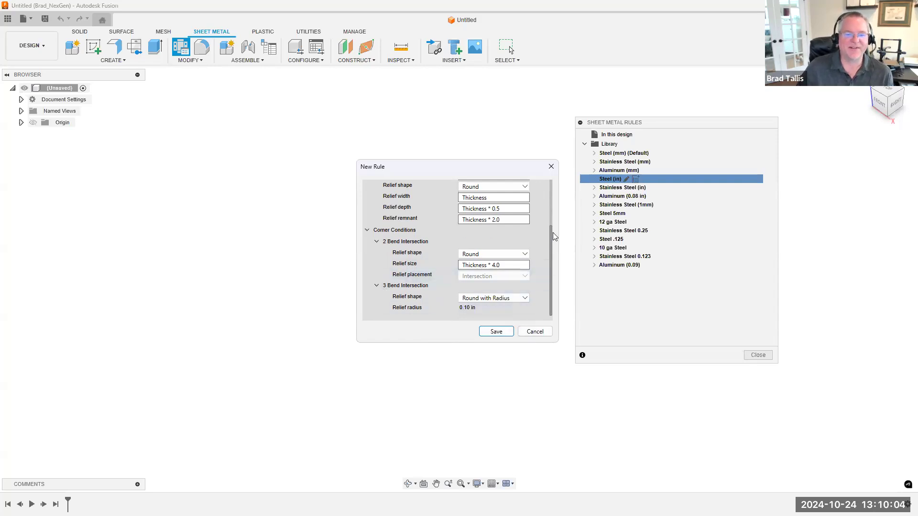
scroll(553, 237, up, 3)
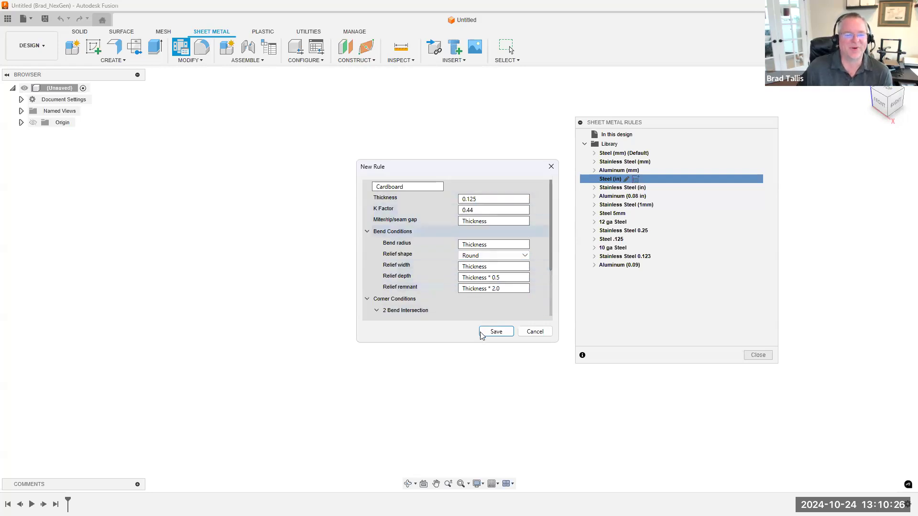
Save the Cardboard rule to the library and close the sheet metal rules
click(495, 331)
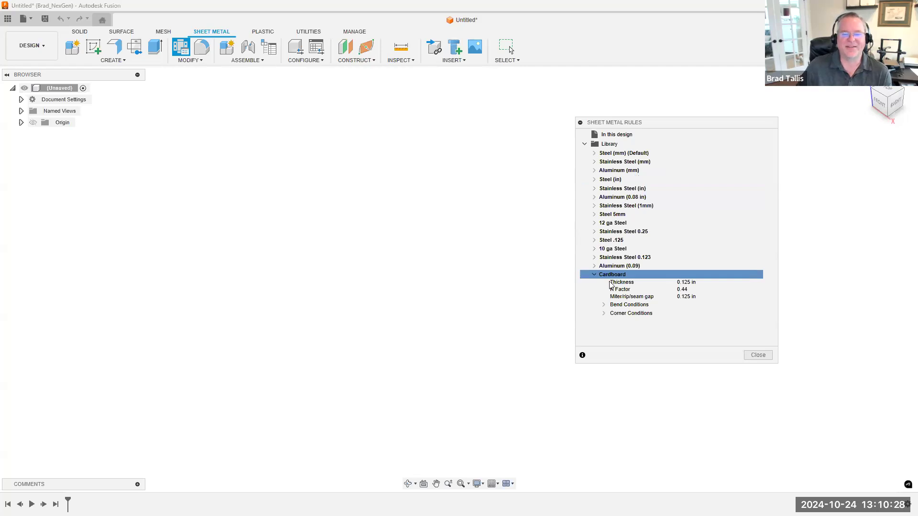
click(594, 275)
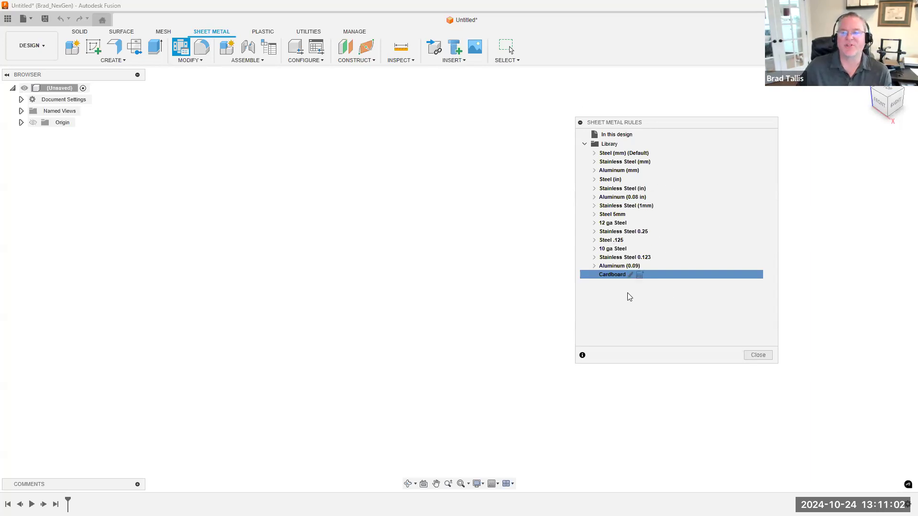
click(758, 354)
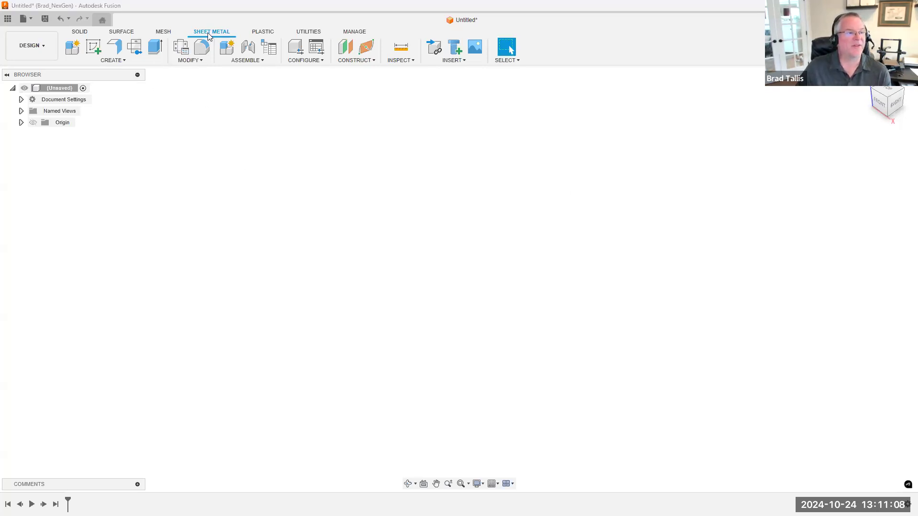
Create an internal, activated sheet metal component named Box using the Aluminum (0.08 in) rule, and expand it in the browser
click(74, 47)
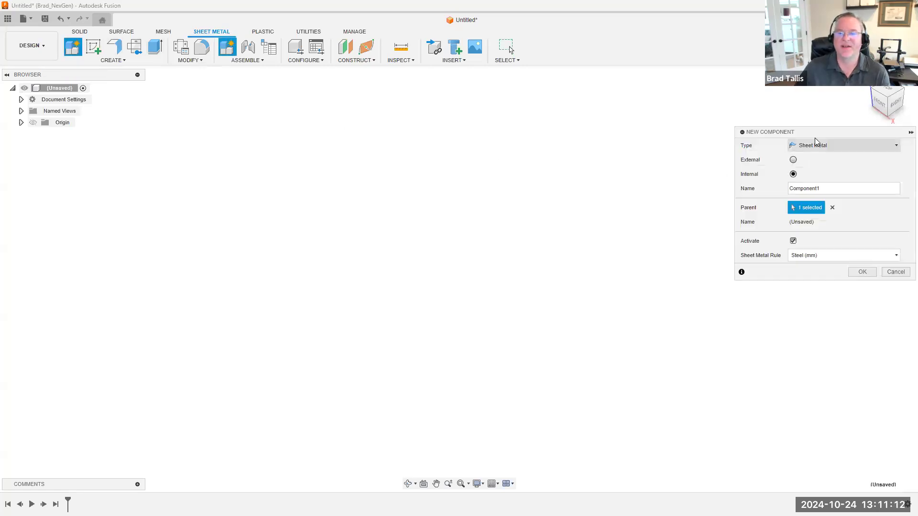
drag(779, 133, 649, 134)
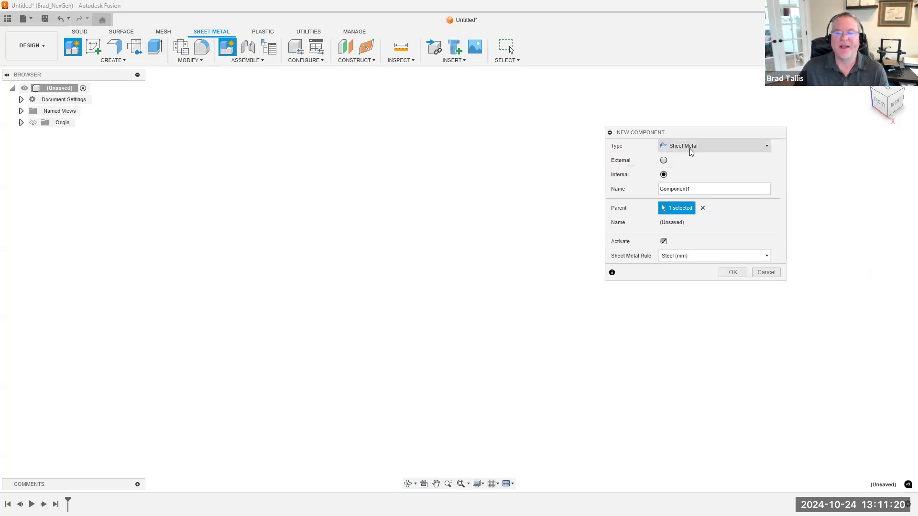
drag(701, 188, 639, 189)
text(Box)
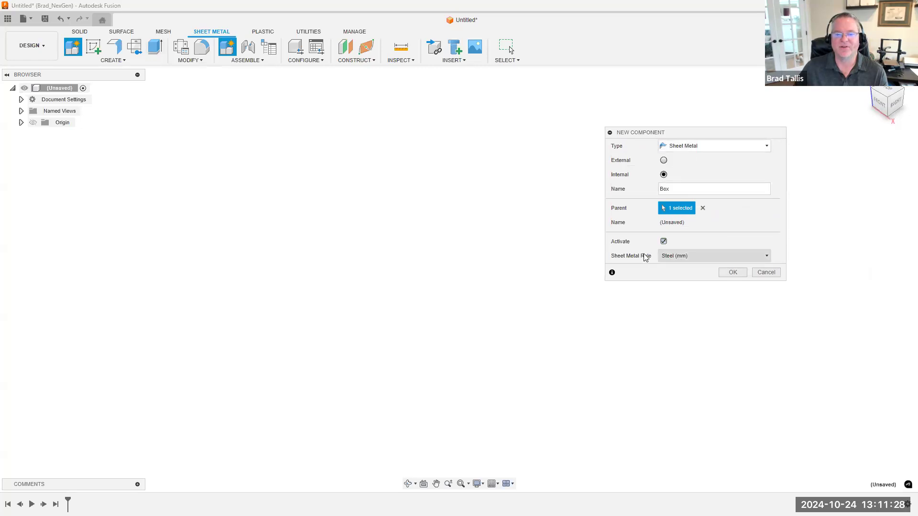
click(715, 258)
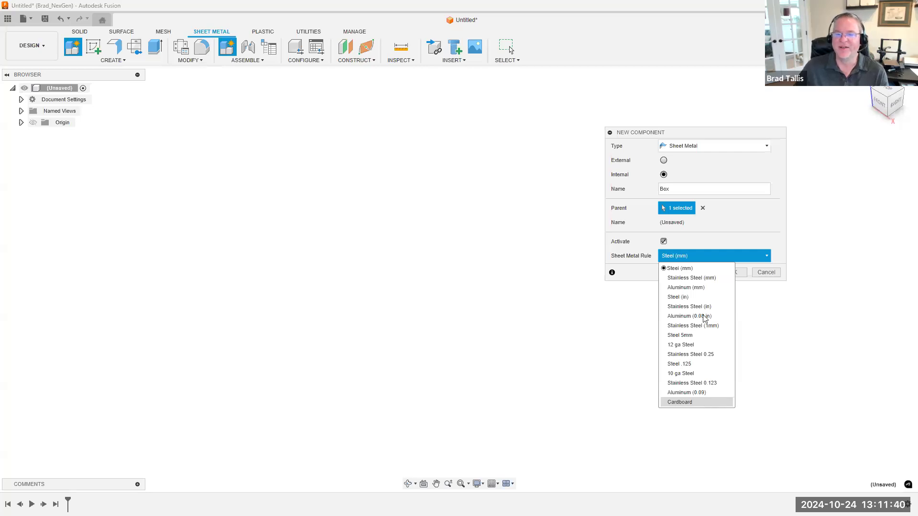
click(696, 253)
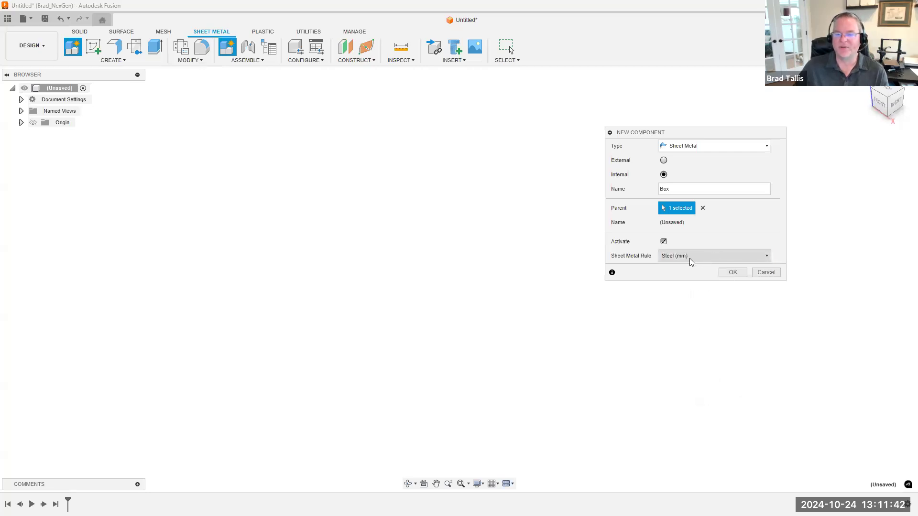
click(691, 259)
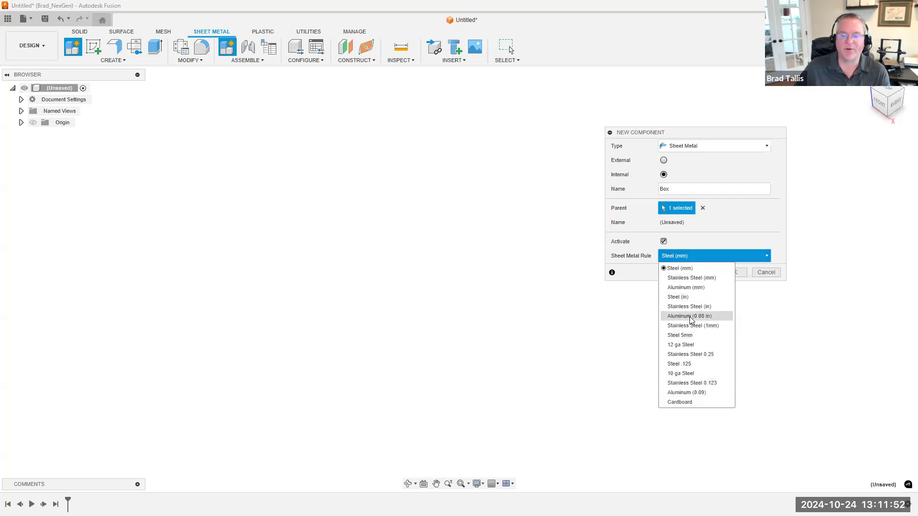
click(690, 316)
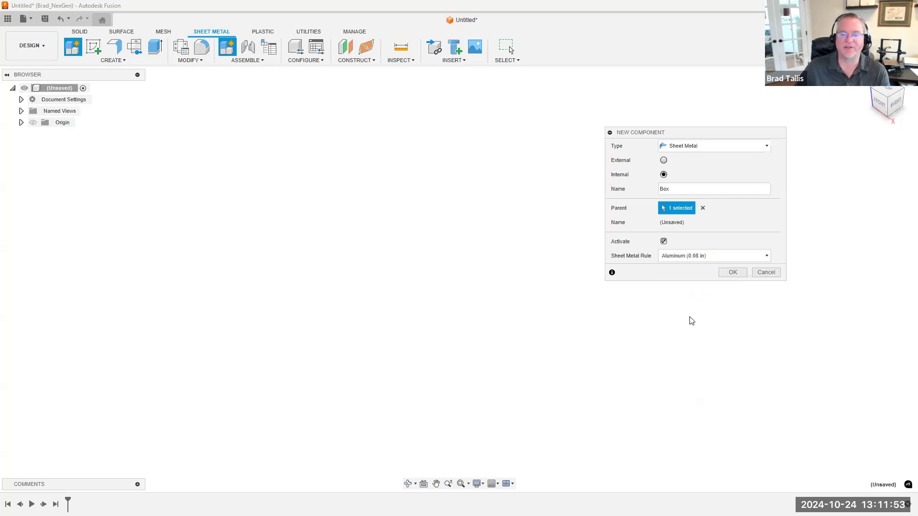
click(725, 275)
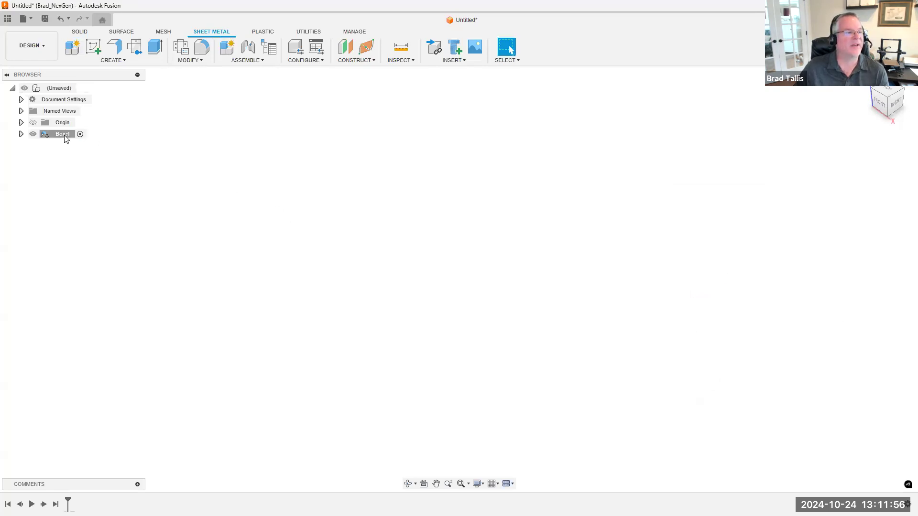
click(21, 135)
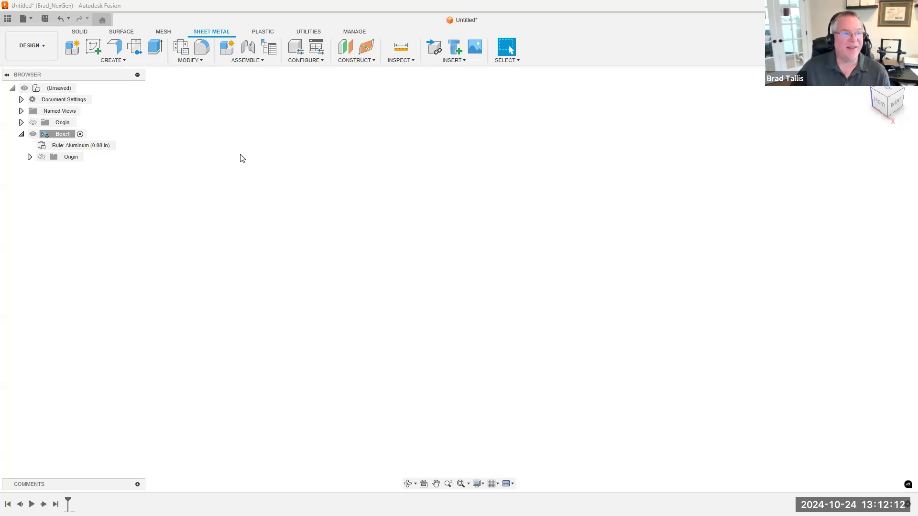
Sketch a 6 by 4 in center rectangle at the origin on the horizontal plane and finish the sketch
click(98, 51)
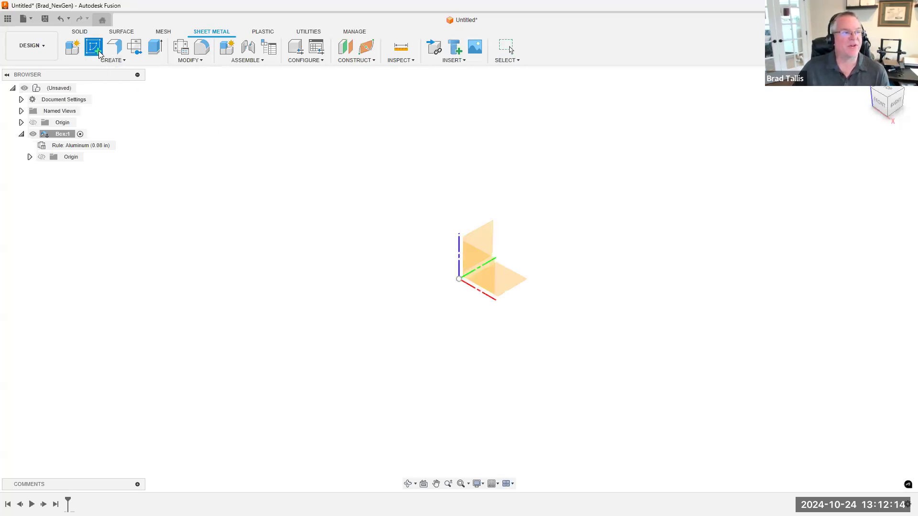
click(511, 275)
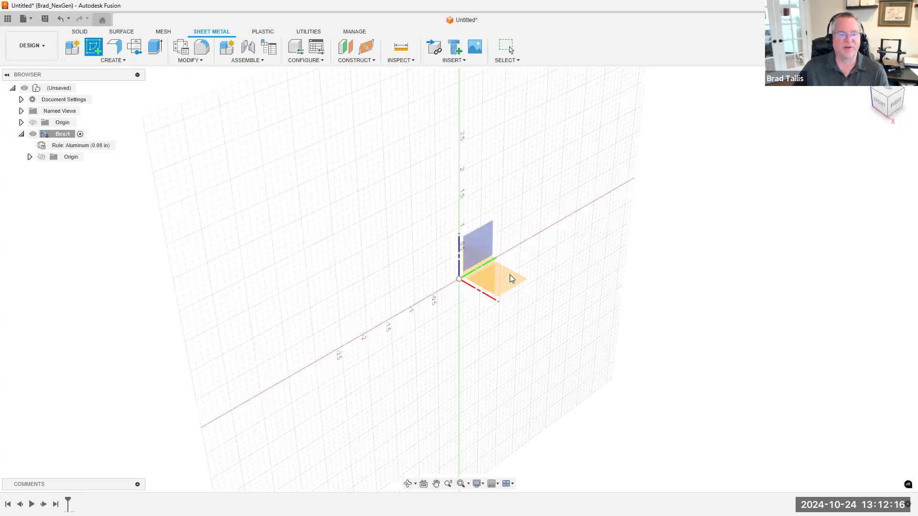
click(90, 48)
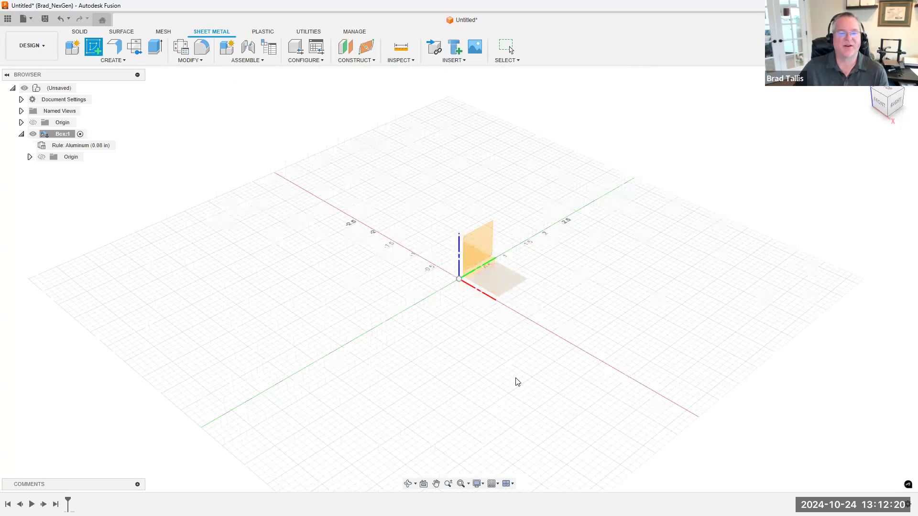
click(465, 281)
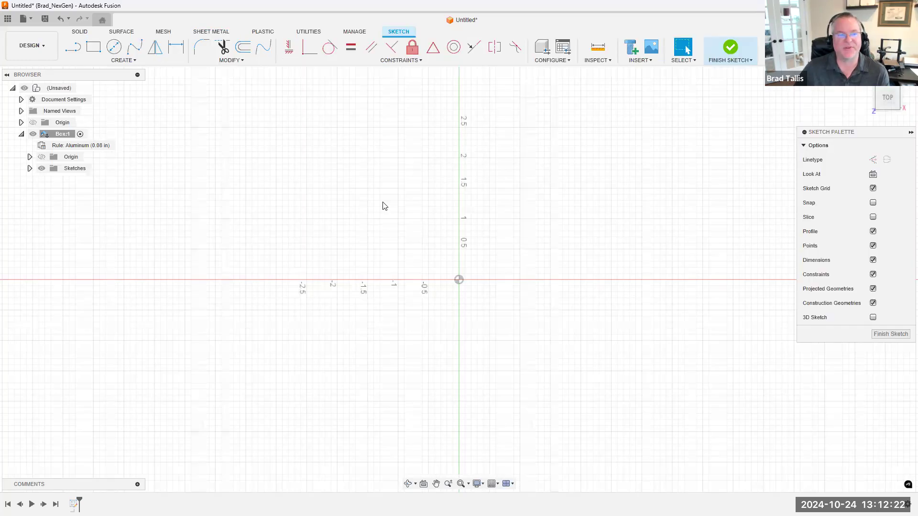
key(r)
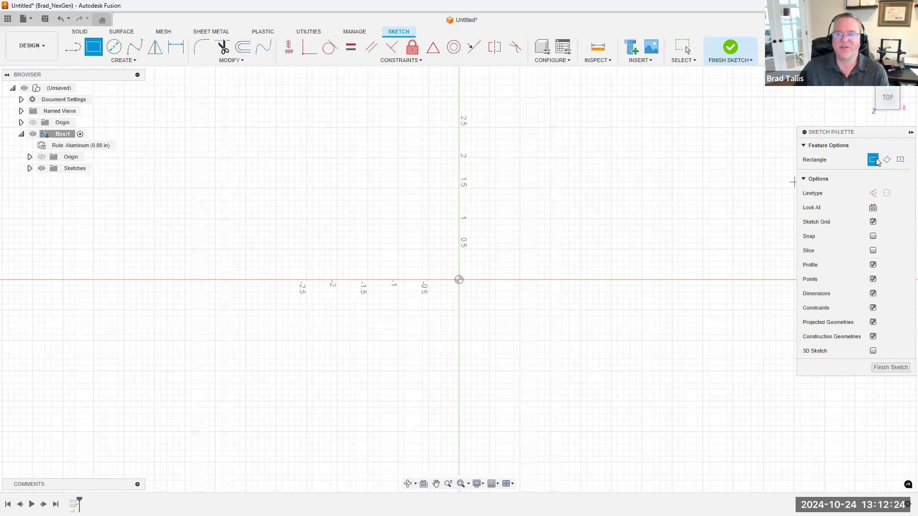
click(900, 159)
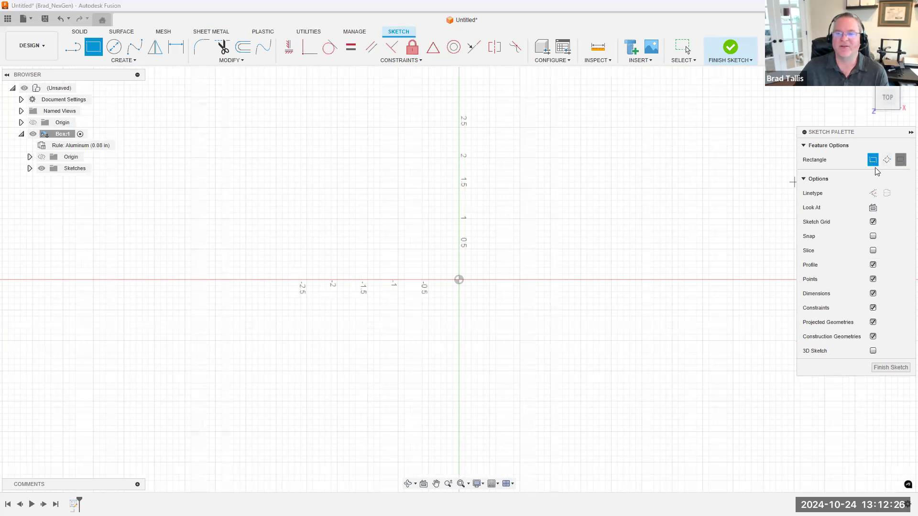
click(458, 280)
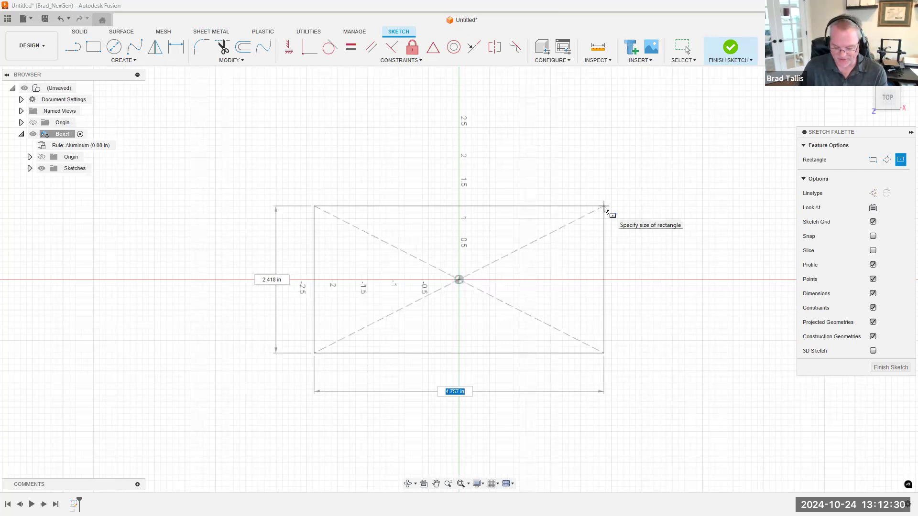
text(6)
text(4)
key(Tab)
key(Return)
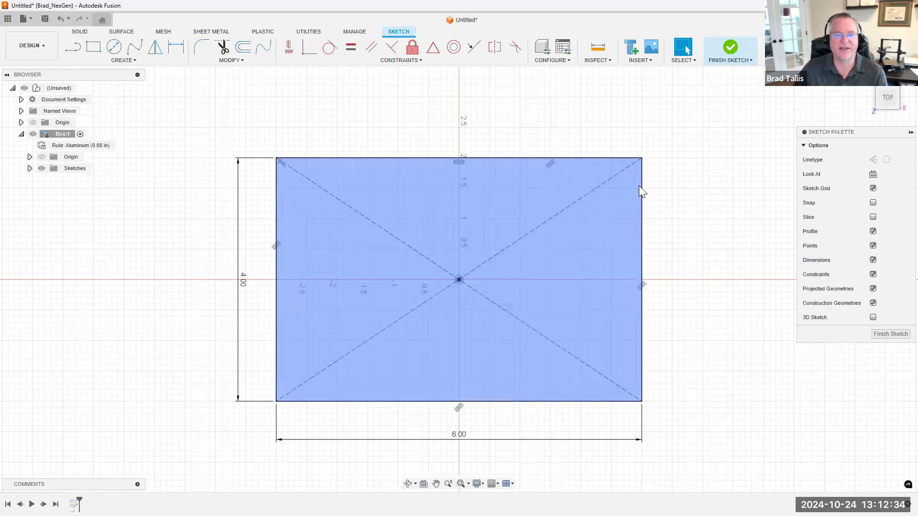
click(730, 47)
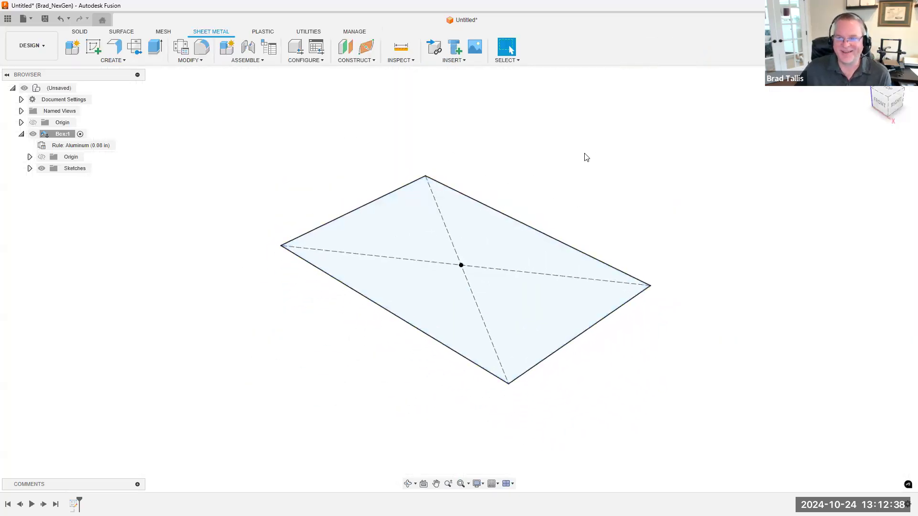
Start a base flange as a new body from the sketched rectangle profile
click(115, 60)
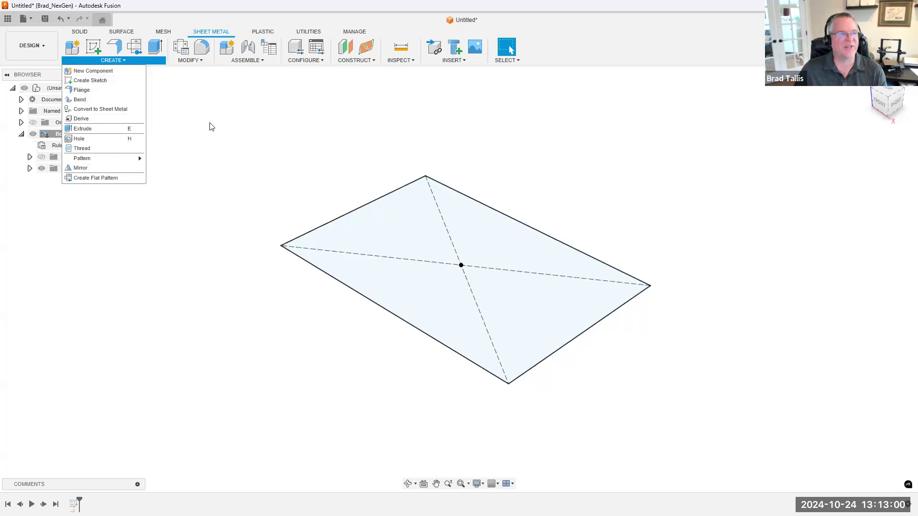
click(81, 90)
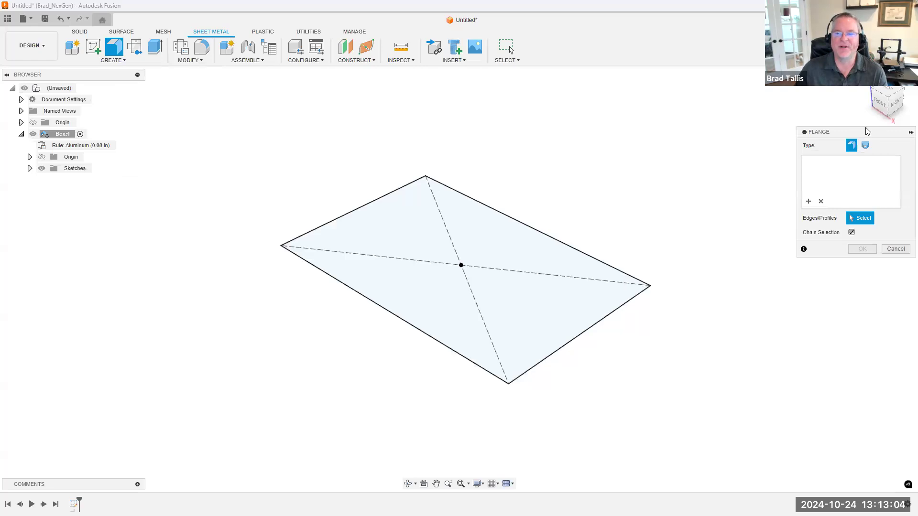
drag(862, 132, 747, 124)
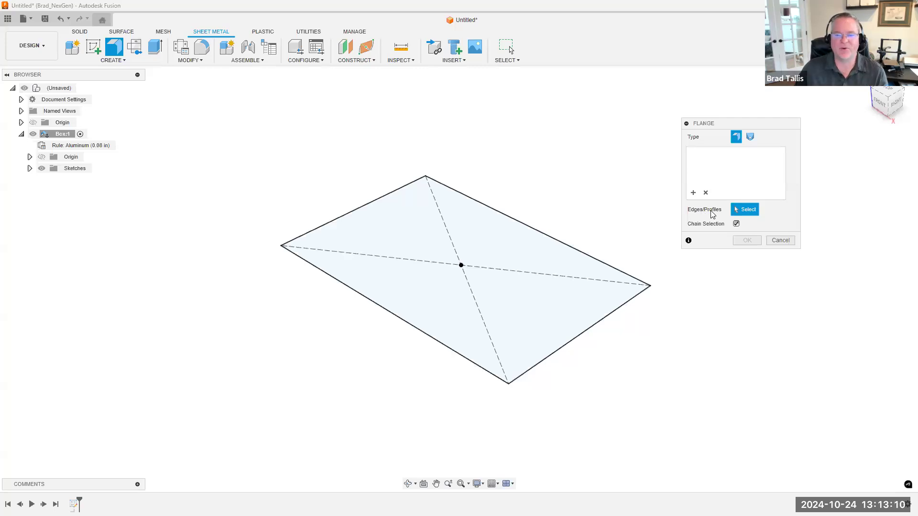
click(485, 236)
shift+middle_drag(580, 437, 472, 317)
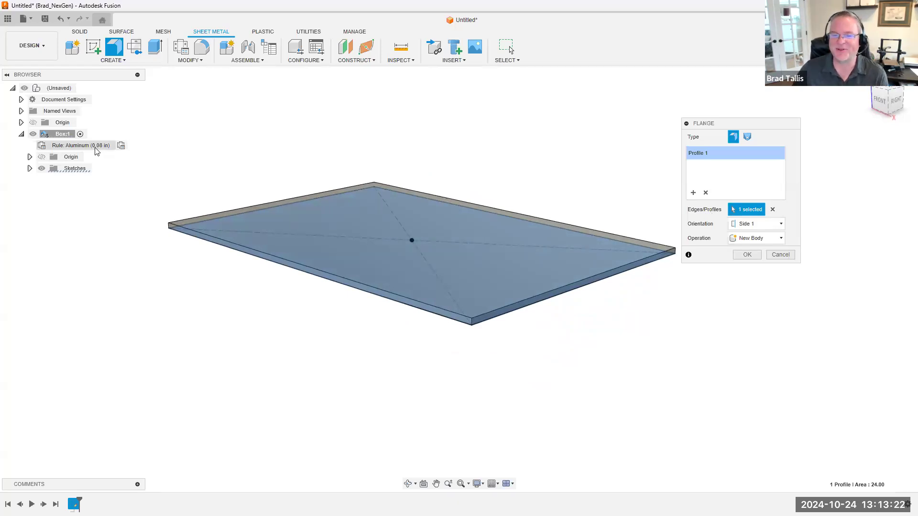
shift+middle_drag(330, 240, 331, 257)
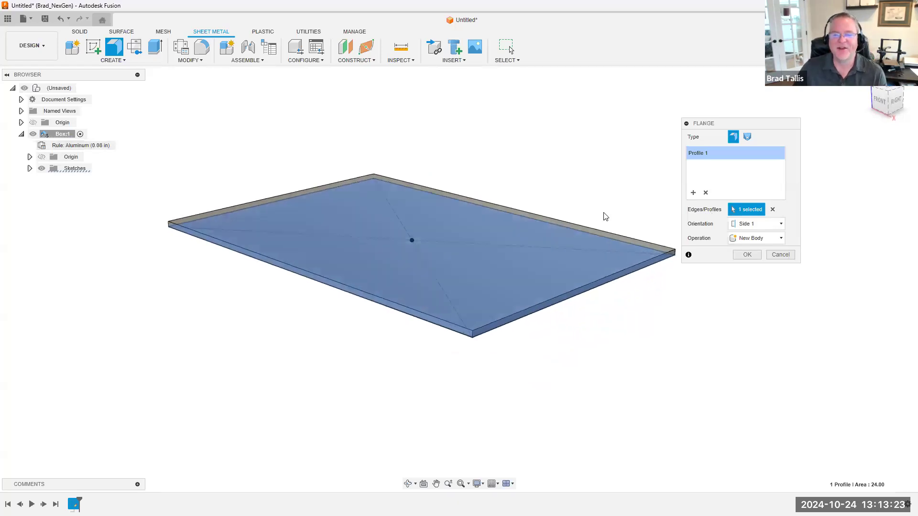
Try the Side 2 orientation for the base flange, restore Side 1, and create the flange
click(751, 224)
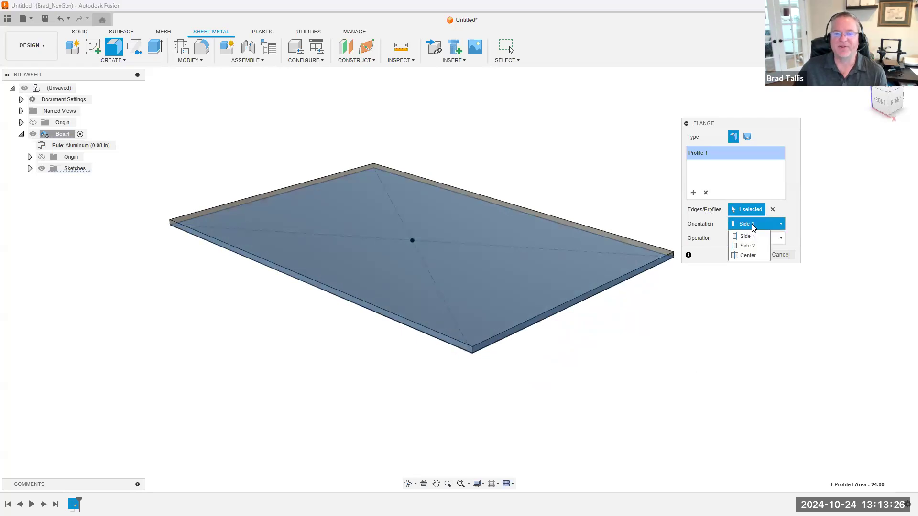
click(752, 246)
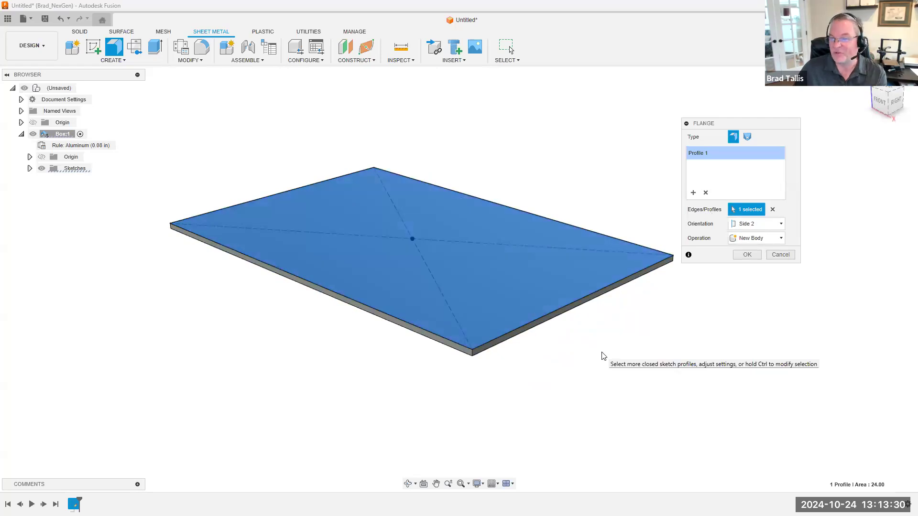
click(760, 225)
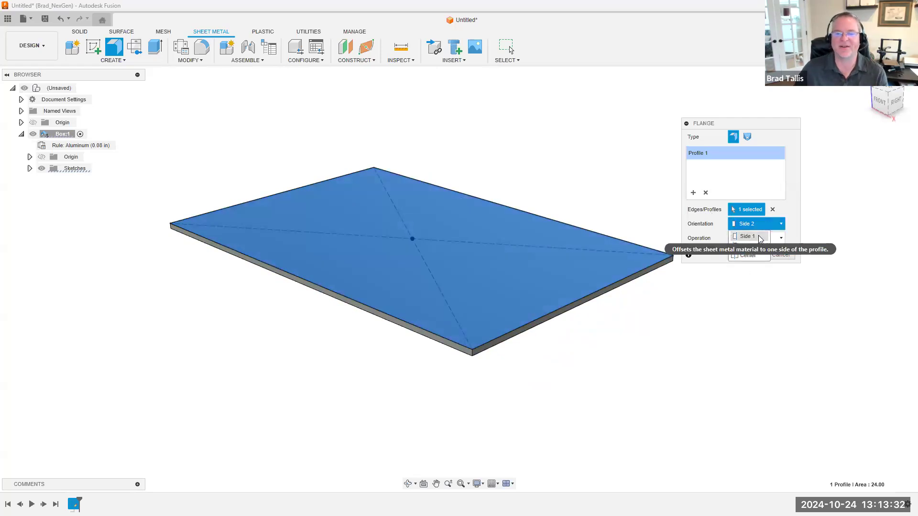
click(751, 235)
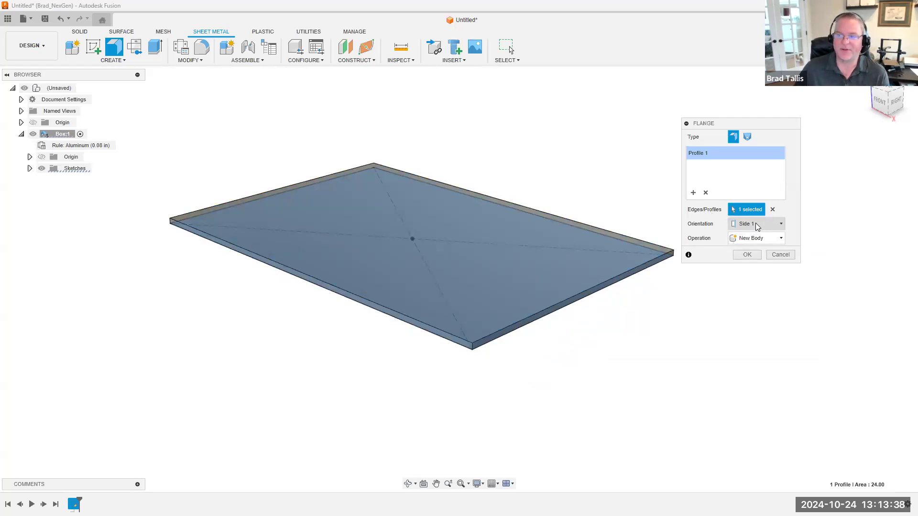
click(736, 257)
scroll(187, 301, down, 2)
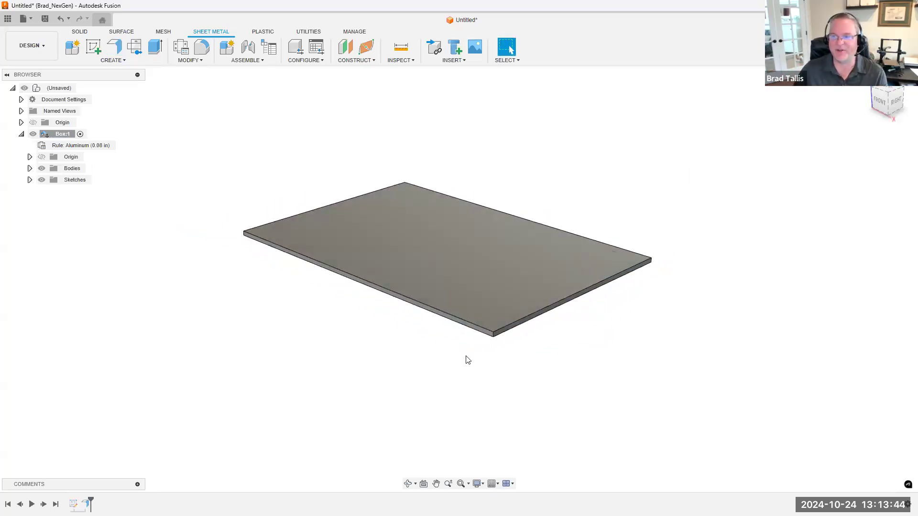
shift+middle_drag(249, 217, 202, 183)
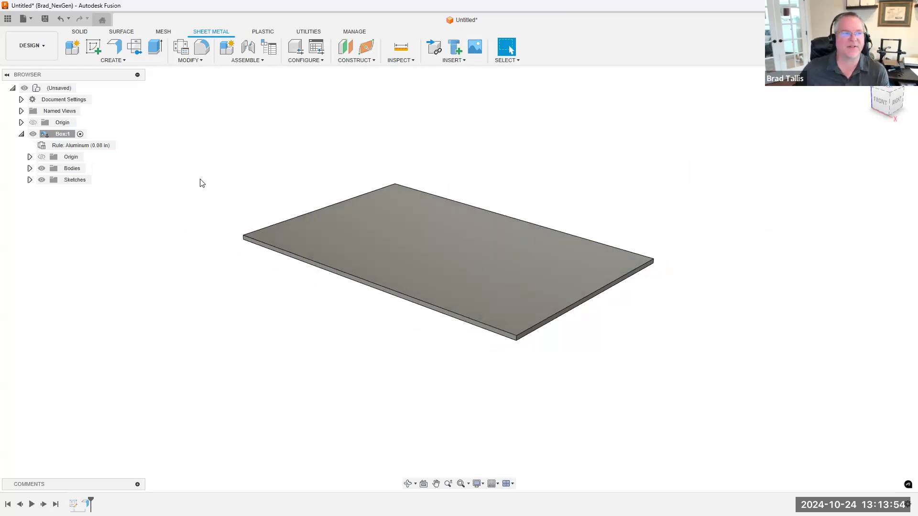
Start an edge flange on one 4 in edge of the base plate, raised to a height of about 1.36 in
click(114, 46)
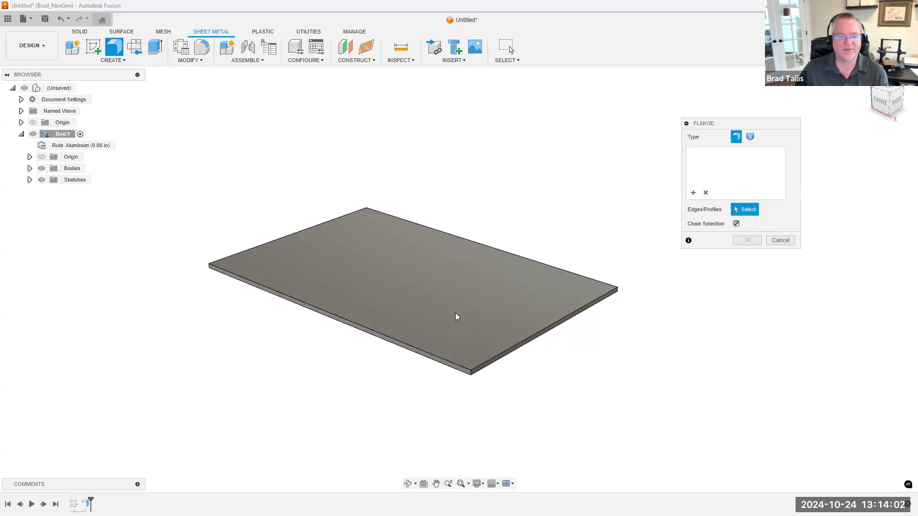
click(542, 332)
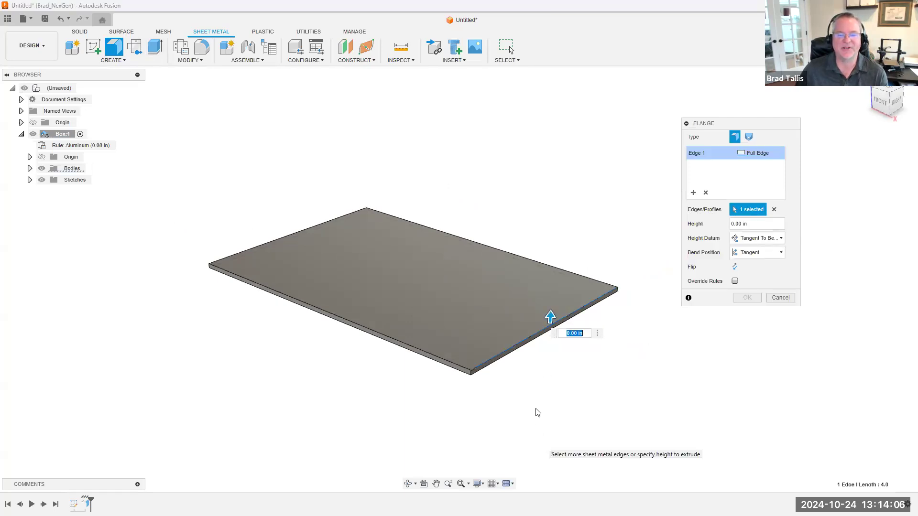
drag(550, 308, 550, 215)
shift+middle_drag(509, 270, 572, 317)
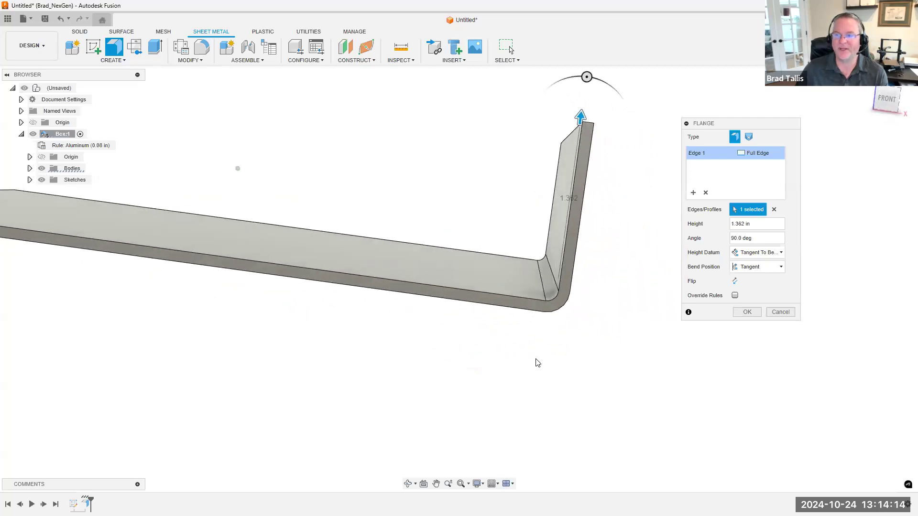
scroll(537, 363, up, 3)
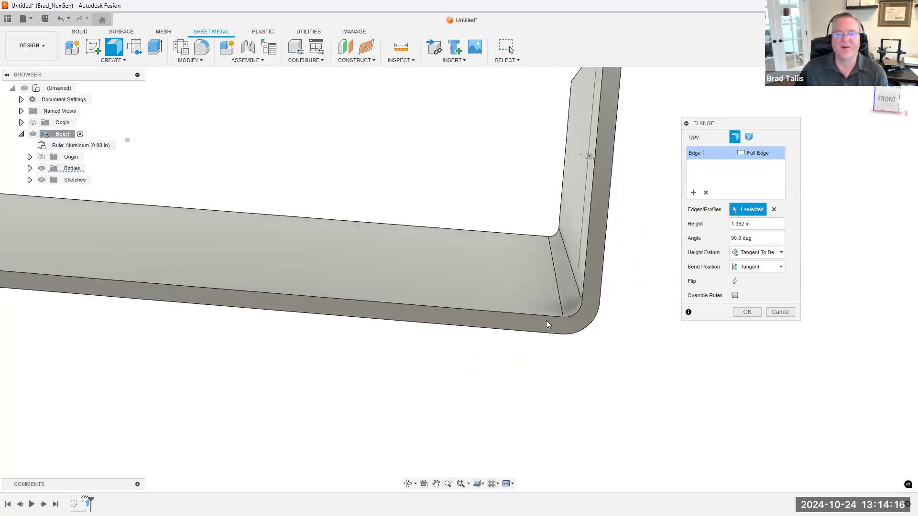
shift+middle_drag(545, 321, 548, 264)
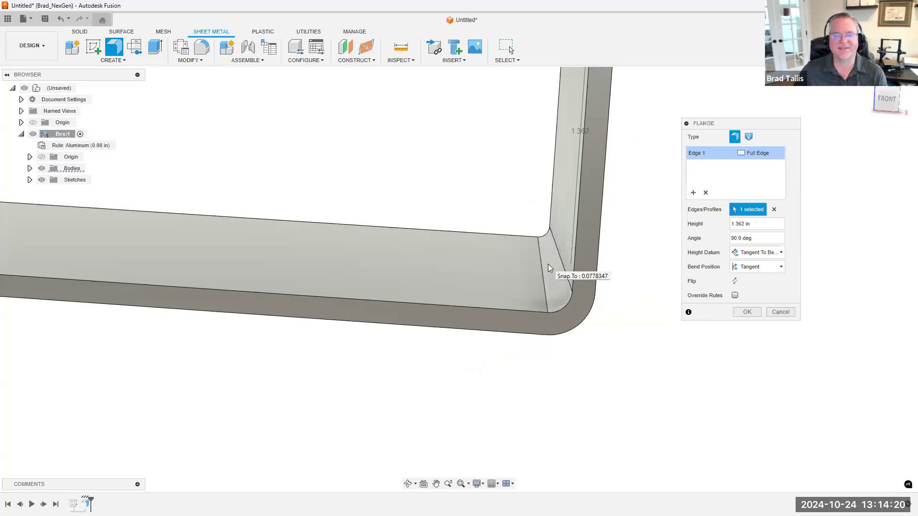
Adjust the flange height freehand to about 1.3 in, then set it to exactly 2 in
scroll(596, 229, down, 3)
drag(546, 113, 551, 93)
shift+middle_drag(566, 159, 723, 215)
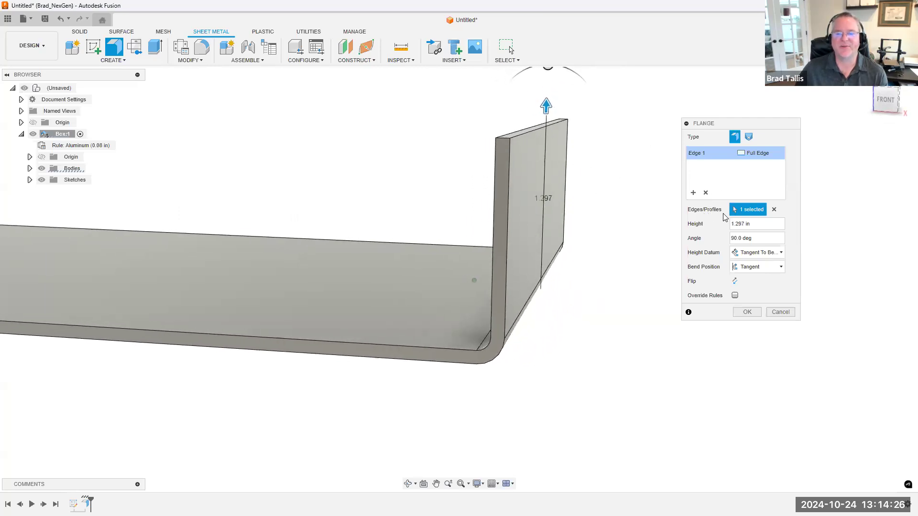
click(752, 224)
key(ctrl+a)
text(2)
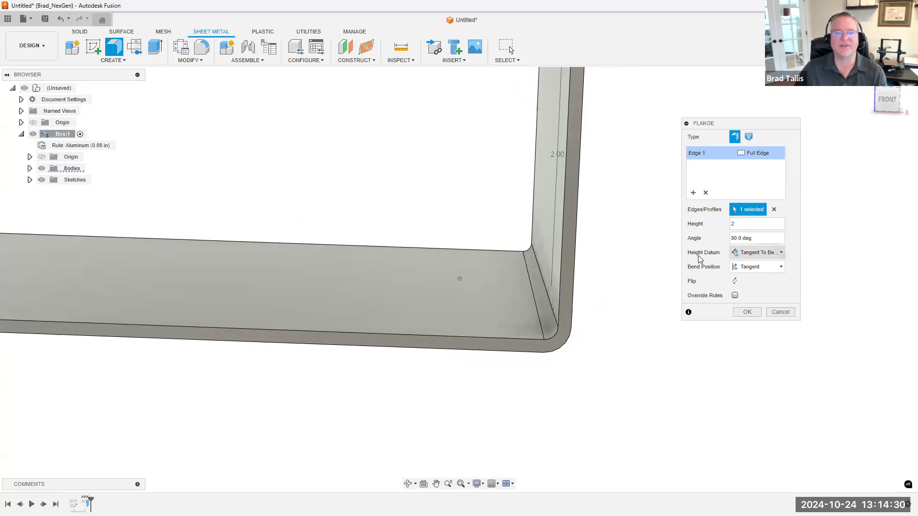
scroll(688, 258, down, 3)
shift+middle_drag(594, 242, 604, 244)
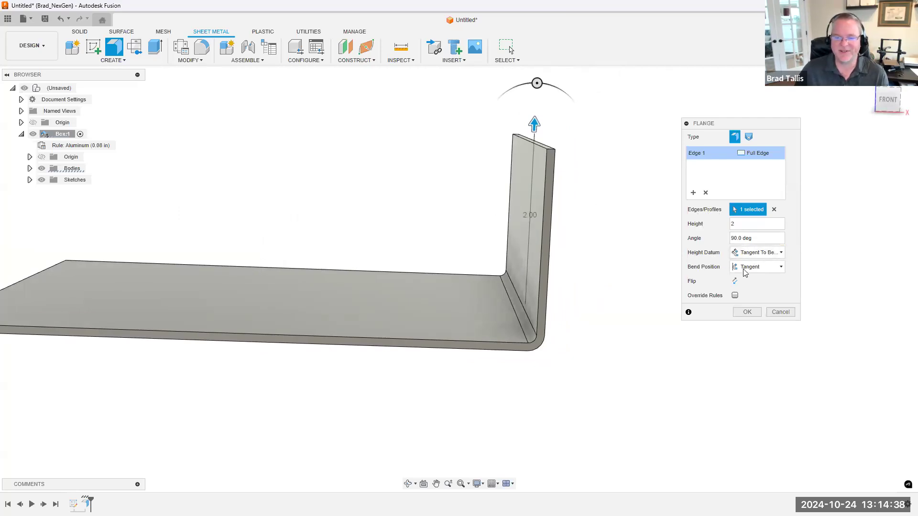
Review the flange's height datum and bend position options and its angle manipulator
click(762, 254)
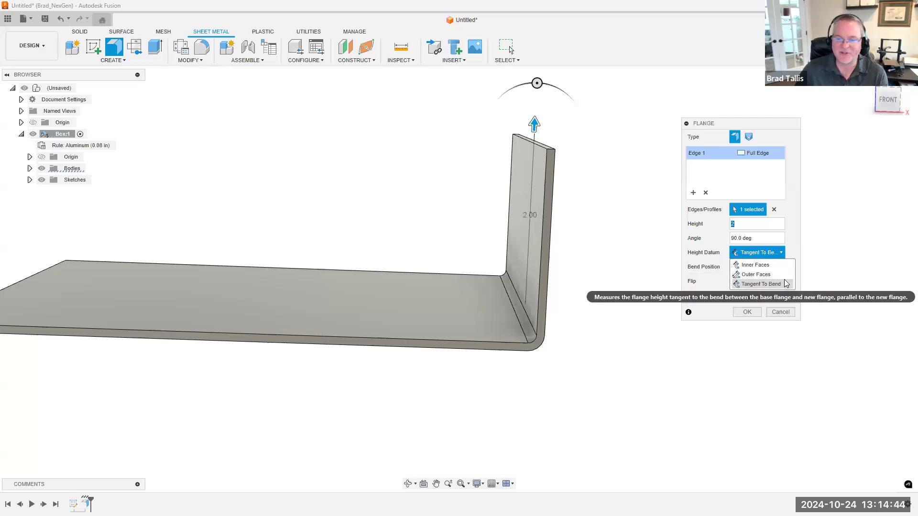
click(794, 250)
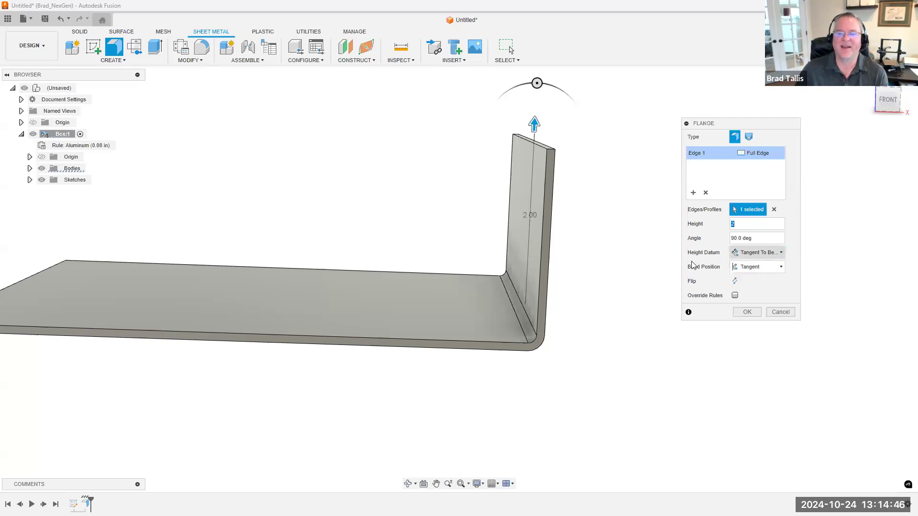
click(772, 269)
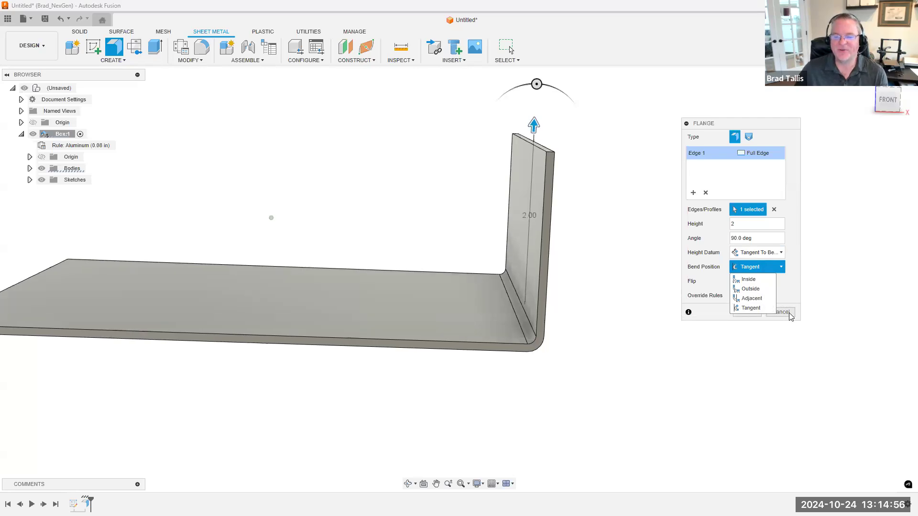
click(788, 295)
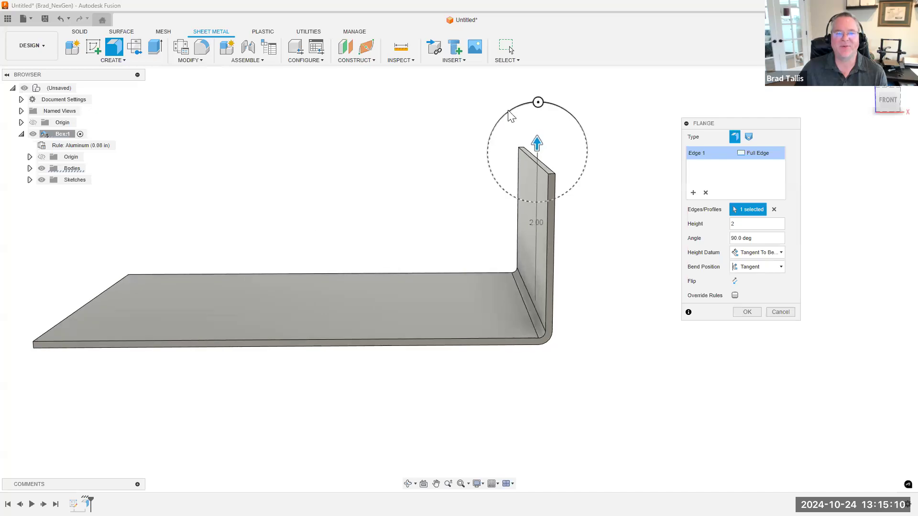
click(537, 103)
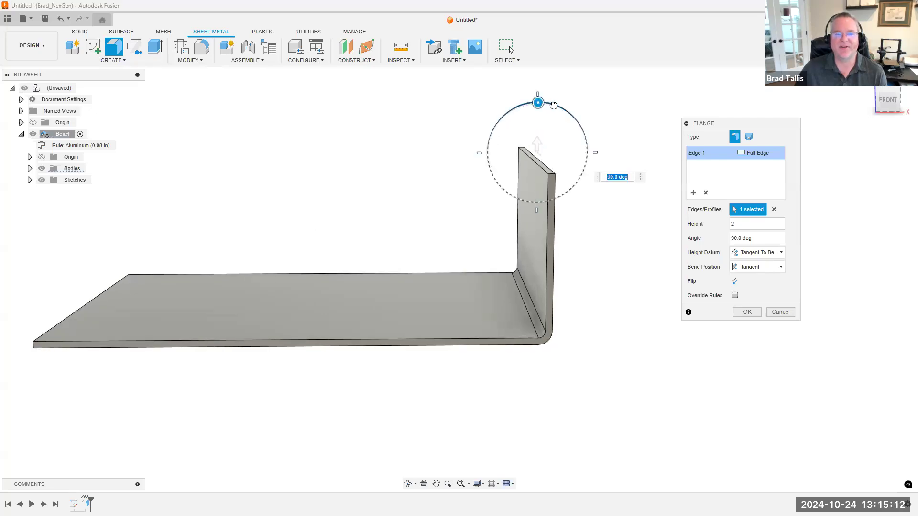
mouse_move(564, 114)
mouse_down()
mouse_move(551, 106)
mouse_move(568, 103)
mouse_move(506, 130)
mouse_move(560, 109)
mouse_move(521, 127)
mouse_move(555, 114)
mouse_up()
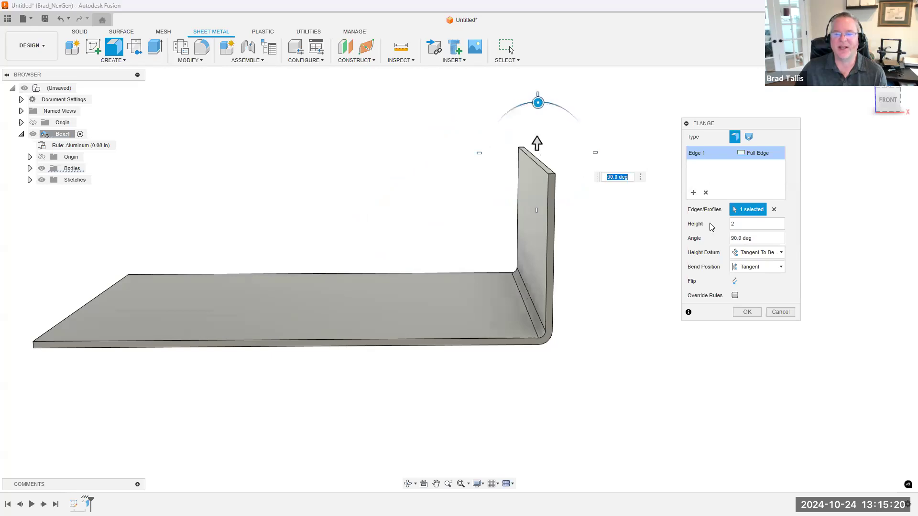
Set the flange's height datum to Inner Faces and its bend position to Inside
click(752, 252)
click(752, 263)
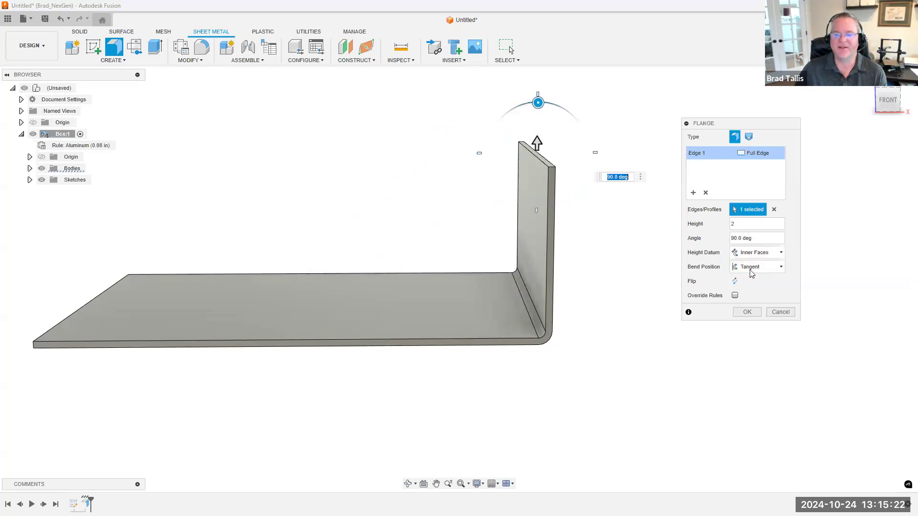
click(751, 267)
click(748, 279)
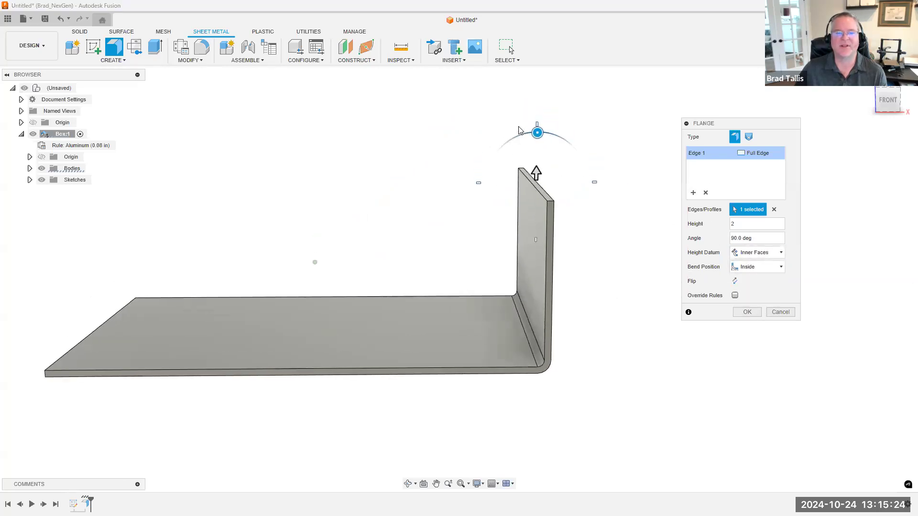
mouse_move(533, 130)
mouse_down()
mouse_move(637, 153)
mouse_move(553, 135)
mouse_move(508, 138)
mouse_move(420, 165)
mouse_move(553, 130)
mouse_move(575, 139)
mouse_move(549, 139)
mouse_move(554, 133)
mouse_move(520, 148)
mouse_move(541, 143)
mouse_move(543, 130)
mouse_move(536, 135)
mouse_up()
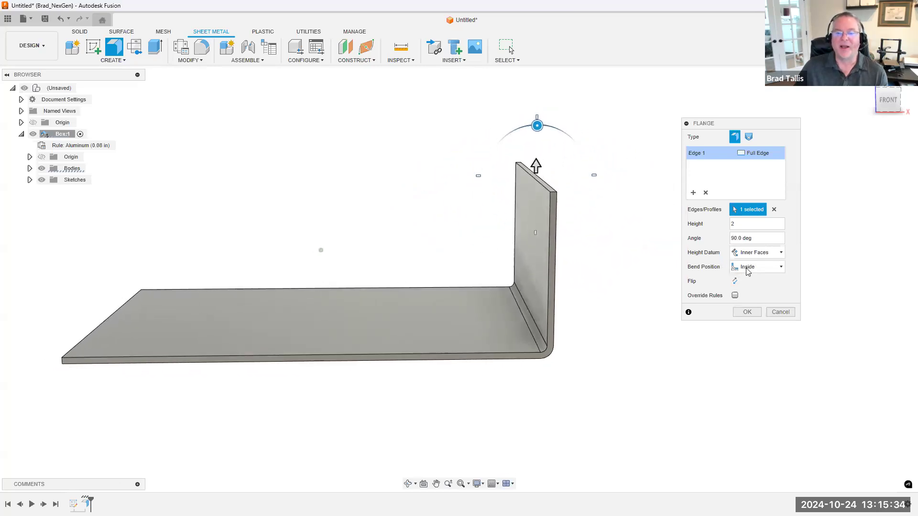
Try flipping the flange to the underside of the plate and restore its upward direction
click(735, 281)
click(735, 281)
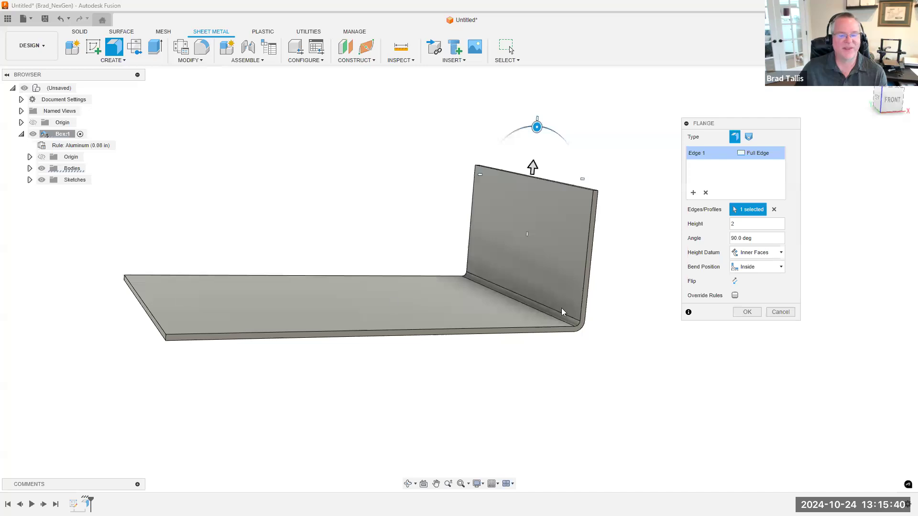
click(734, 281)
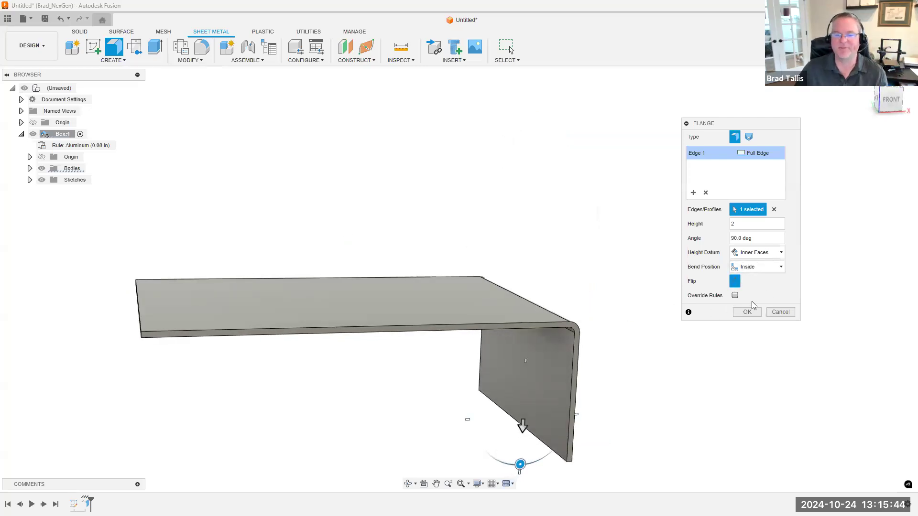
click(734, 281)
shift+middle_drag(510, 323, 564, 321)
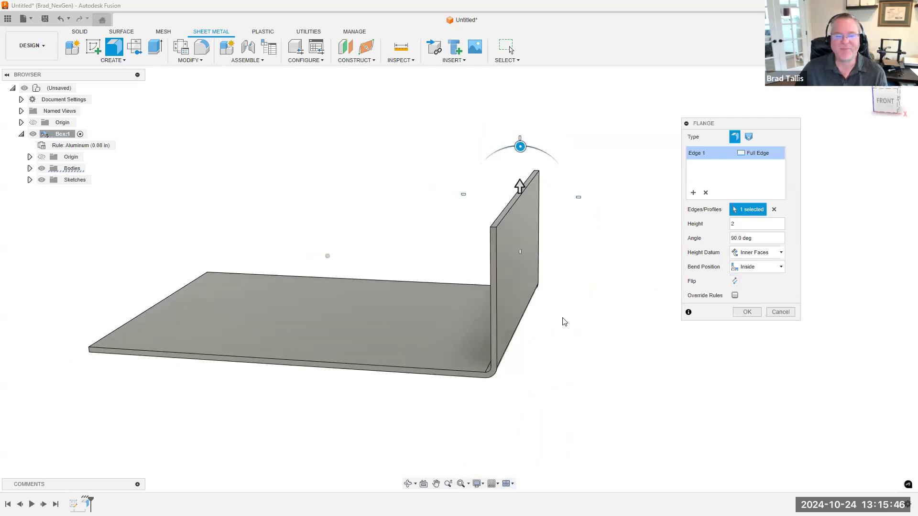
shift+middle_drag(680, 312, 737, 303)
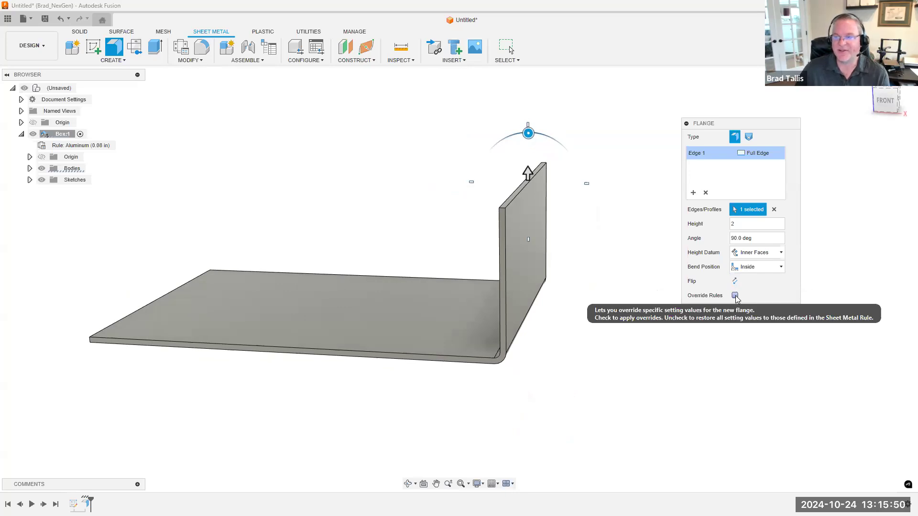
Enable rule overrides for the new flange
click(735, 295)
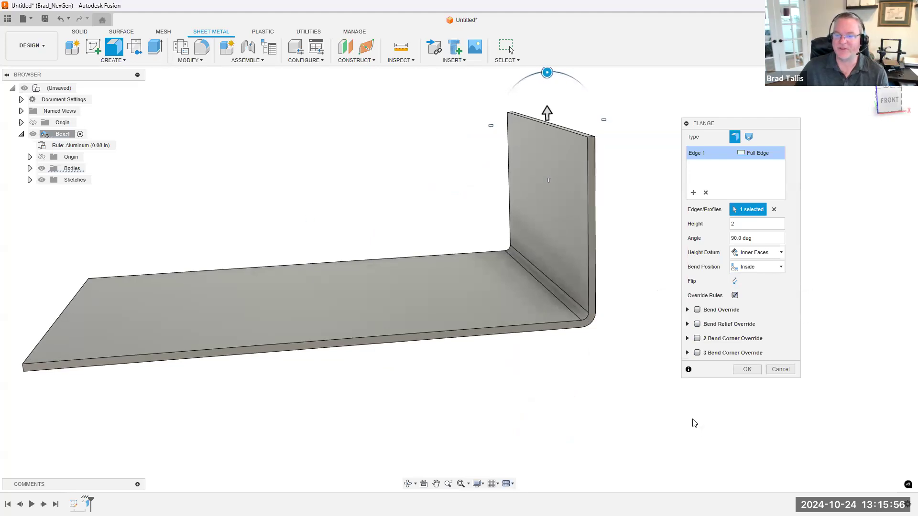
click(736, 295)
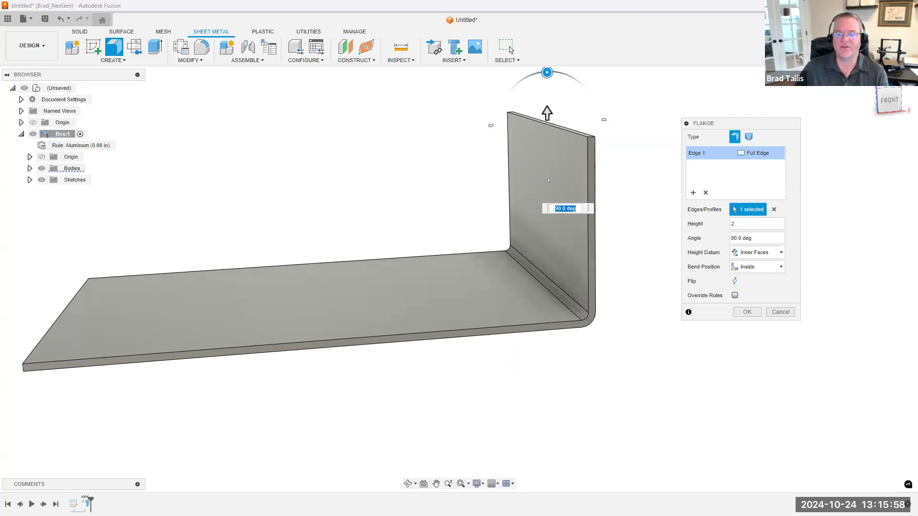
click(735, 296)
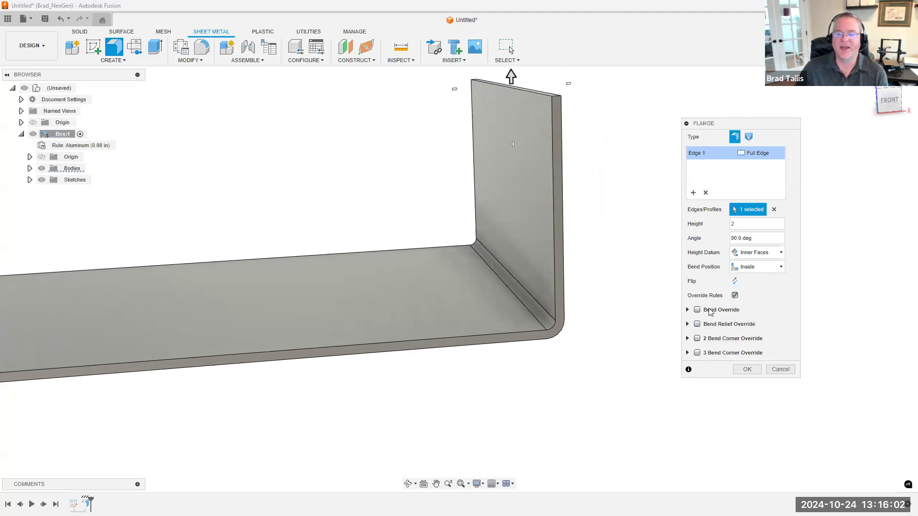
Try a bend override with a 0.25 in bend radius on the flange, then remove the override
click(698, 310)
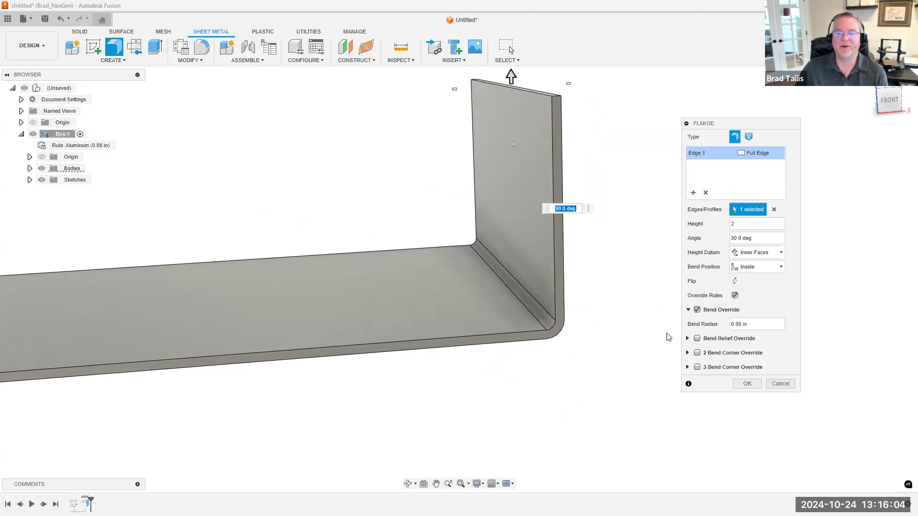
click(753, 326)
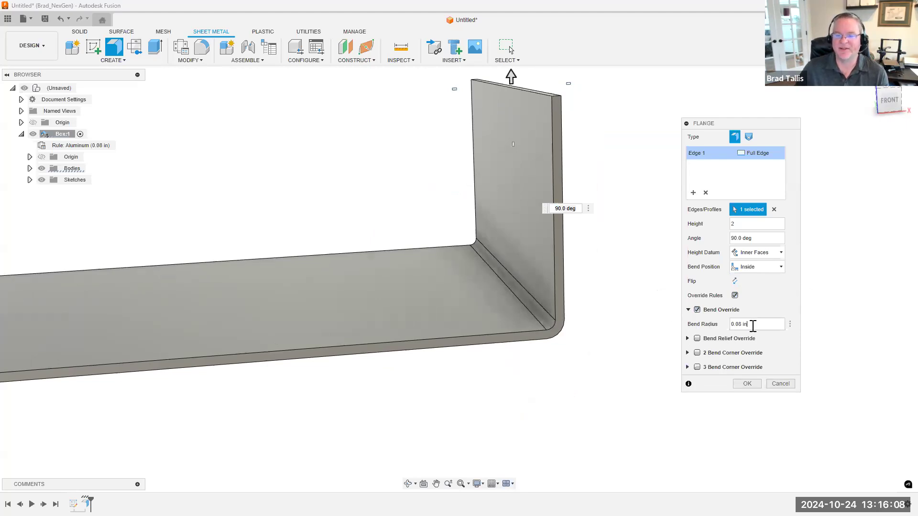
key(BackSpace)
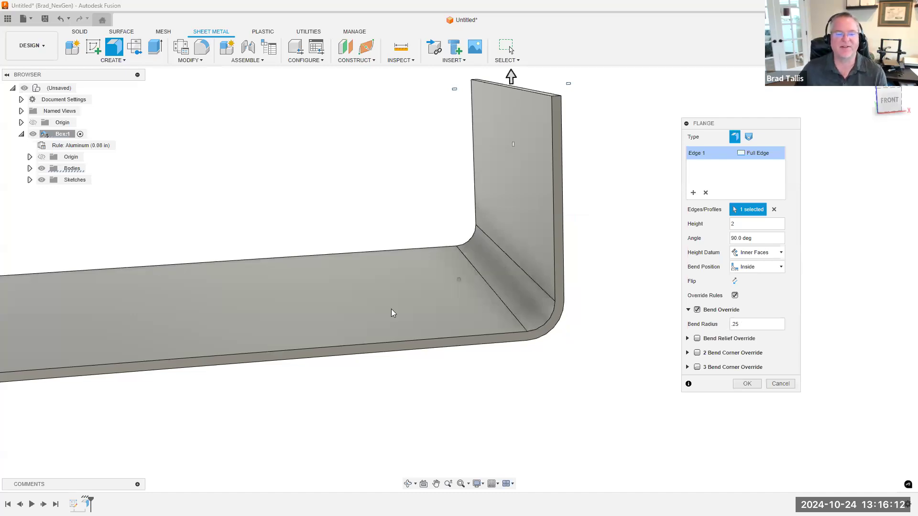
shift+middle_drag(390, 309, 383, 293)
shift+middle_drag(480, 284, 506, 275)
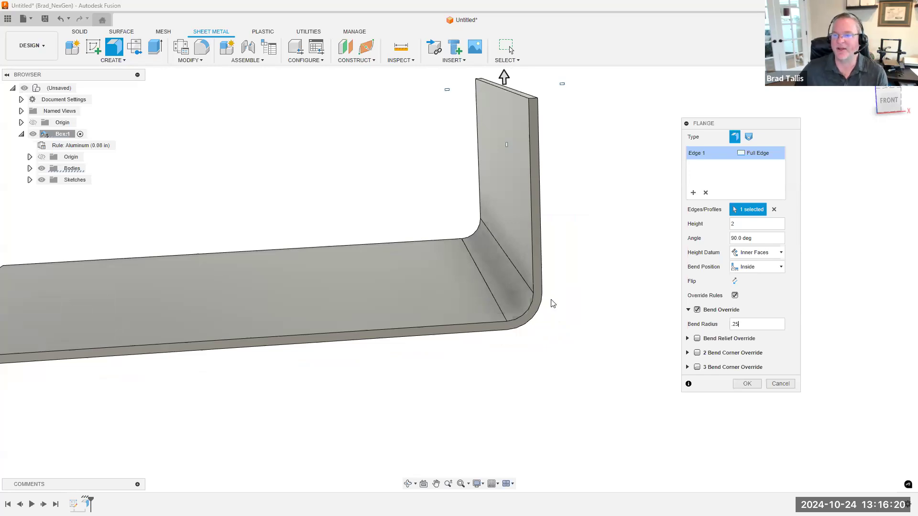
click(697, 310)
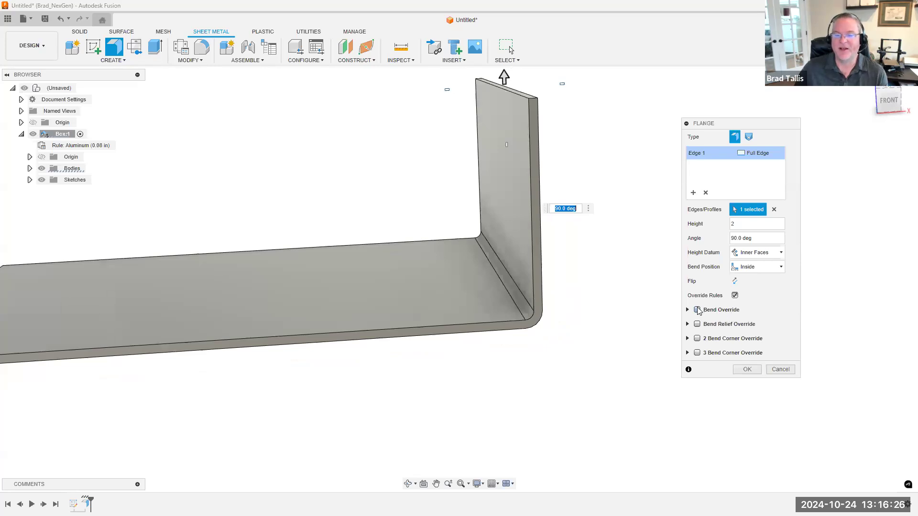
Try a bend override with a 0.008 in bend radius, inspect the tight bend, and remove the override
click(697, 310)
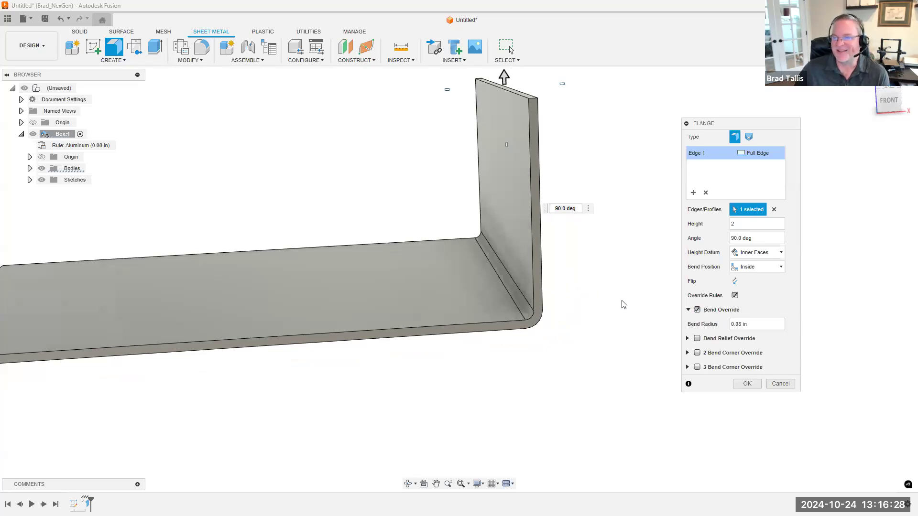
drag(750, 326, 728, 327)
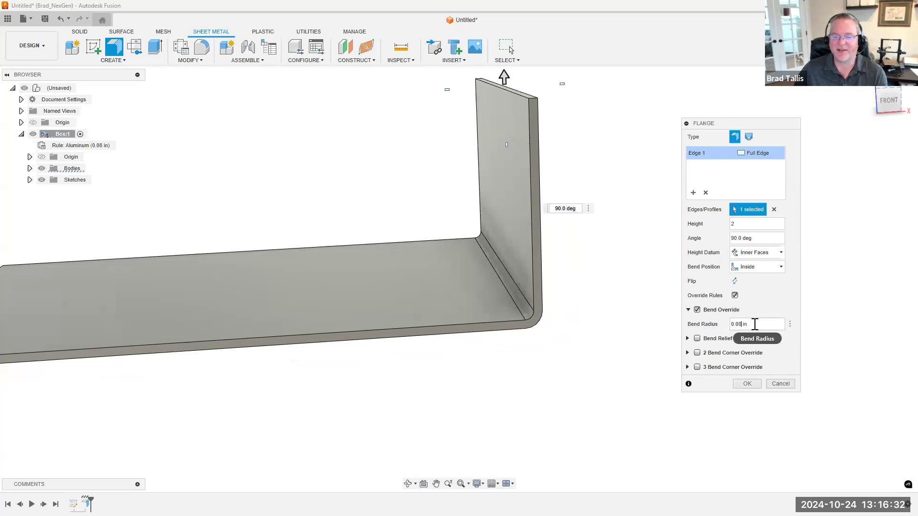
text(0)
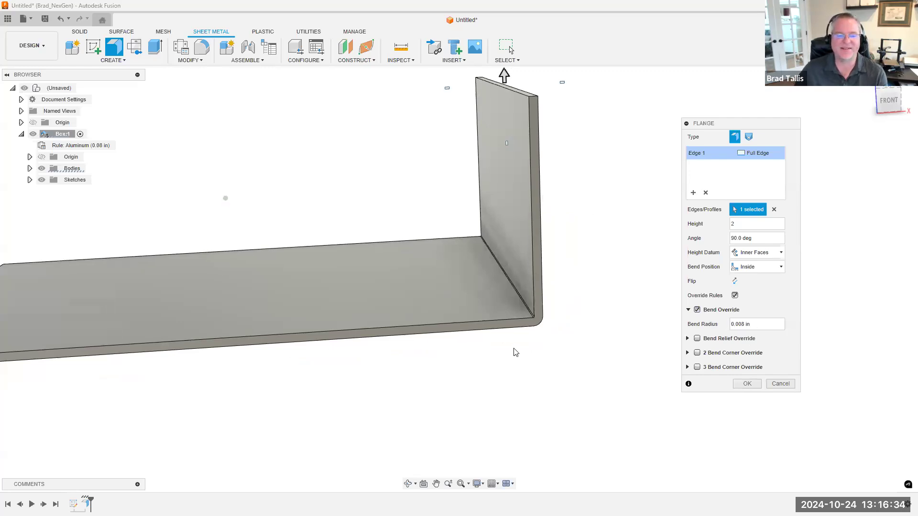
scroll(530, 313, up, 4)
shift+middle_drag(514, 260, 548, 283)
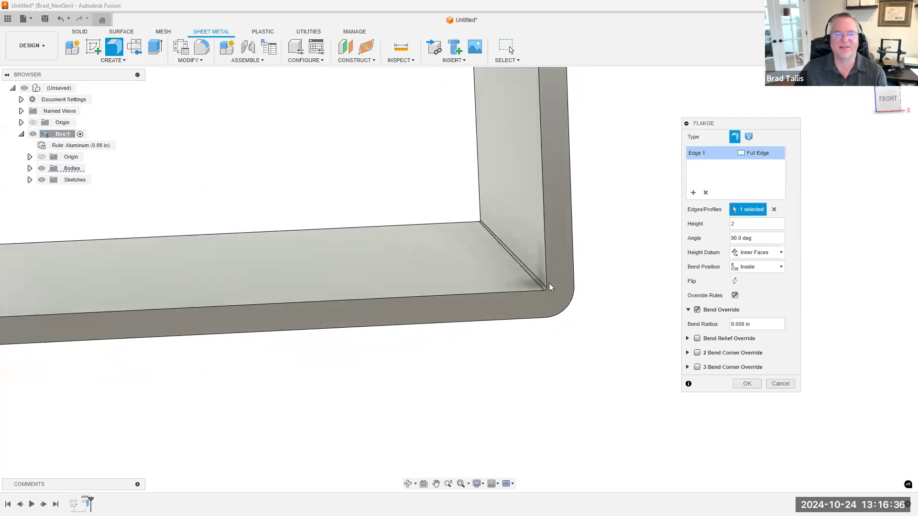
click(697, 310)
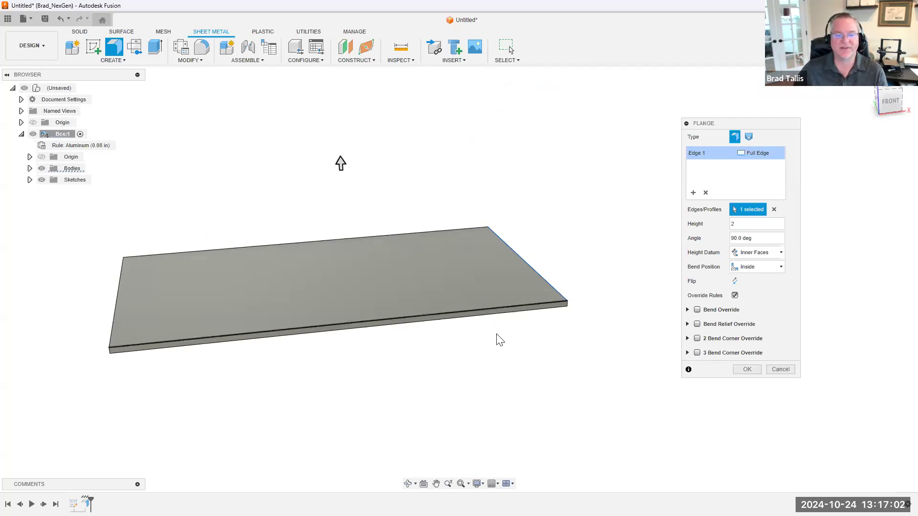
Add the plate's adjoining long front edge to the 2 in flange and enable the 2 bend corner override
click(478, 312)
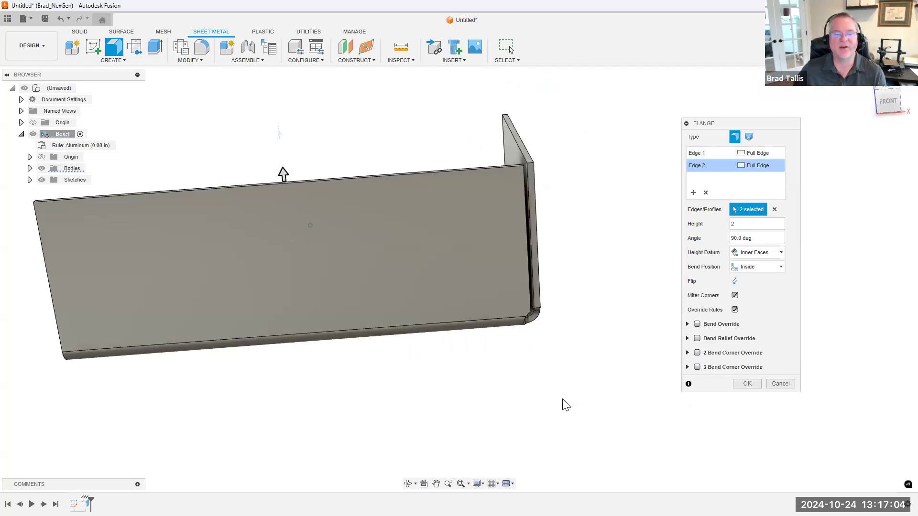
shift+middle_drag(531, 337, 489, 300)
scroll(489, 299, up, 4)
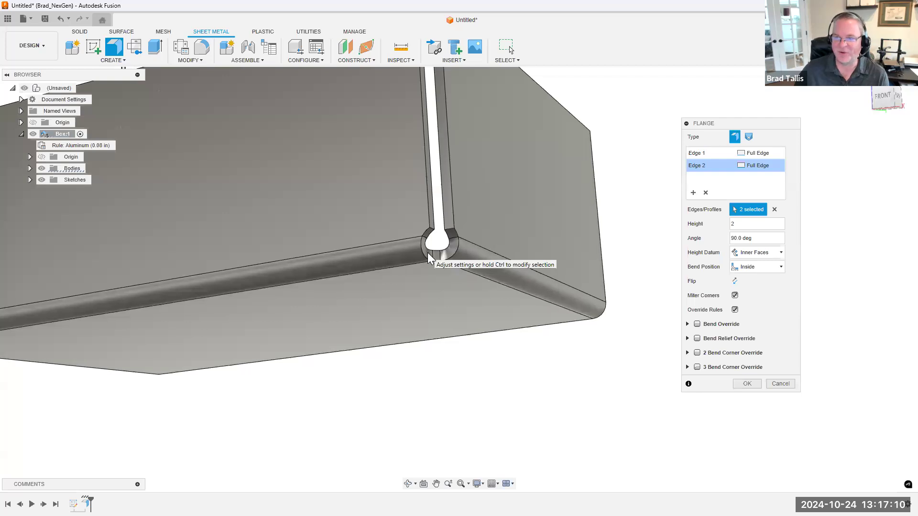
shift+middle_drag(427, 252, 483, 252)
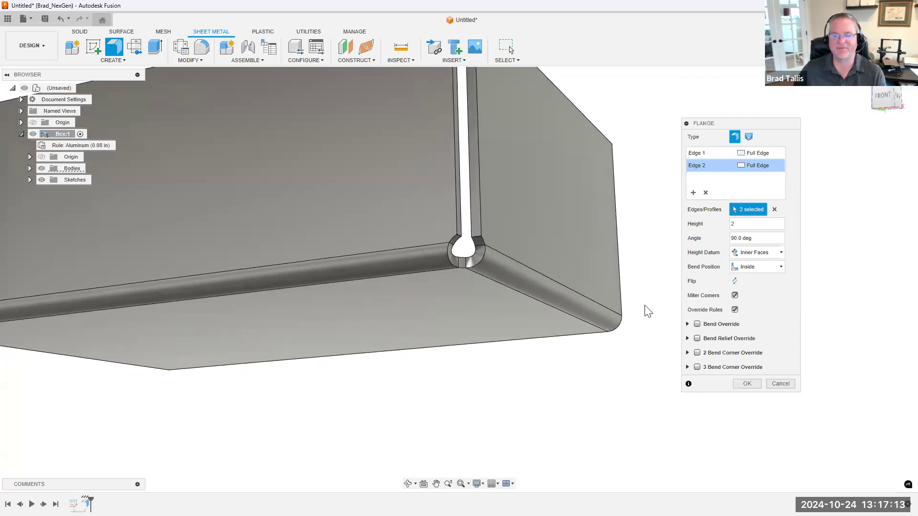
click(698, 353)
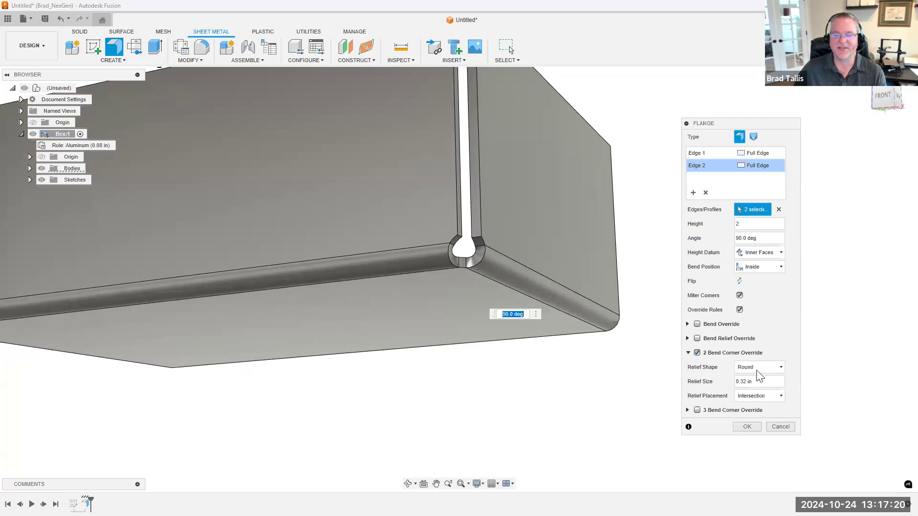
Try the Square, Tear, Trim to Bend and Linear Weld relief shapes on the corner between the two flanges
click(769, 368)
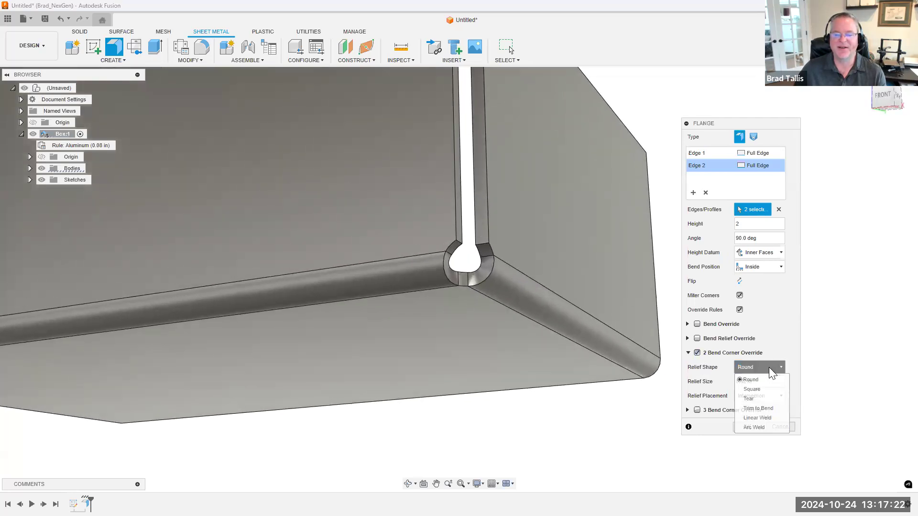
click(758, 387)
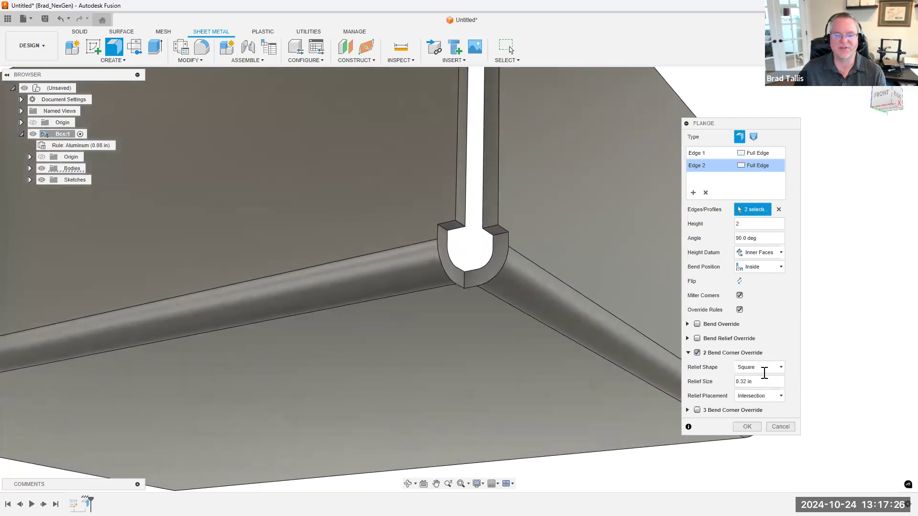
click(764, 367)
click(757, 396)
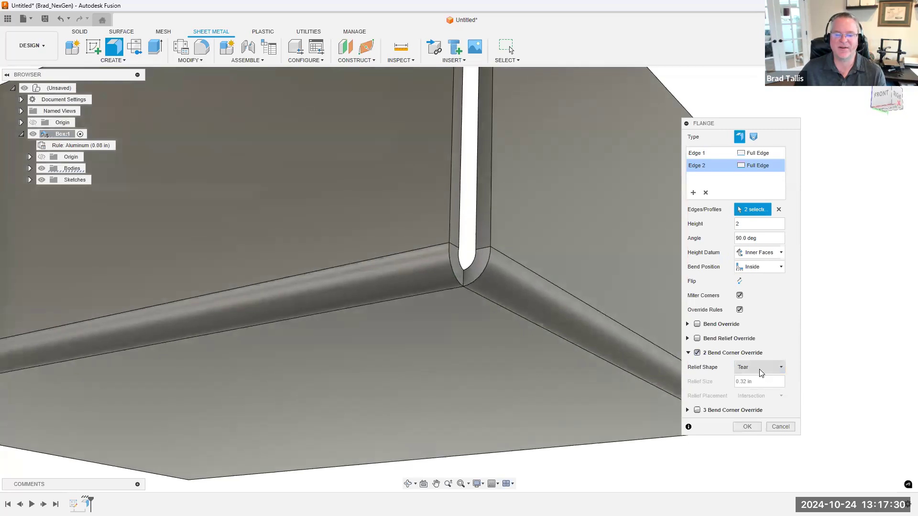
click(760, 367)
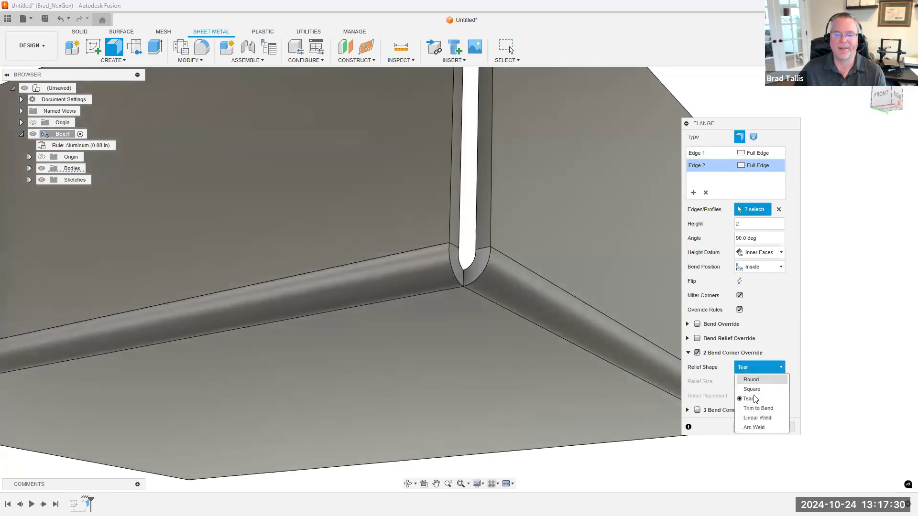
click(758, 408)
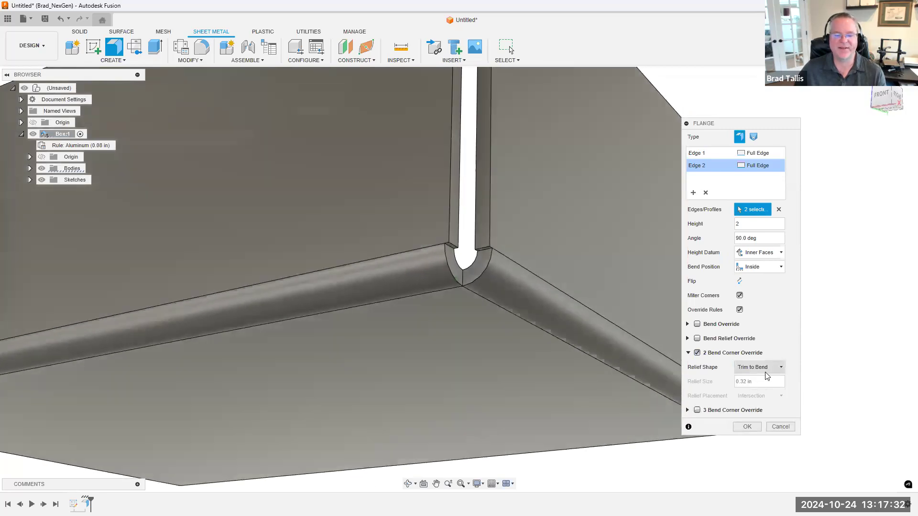
click(765, 371)
click(755, 416)
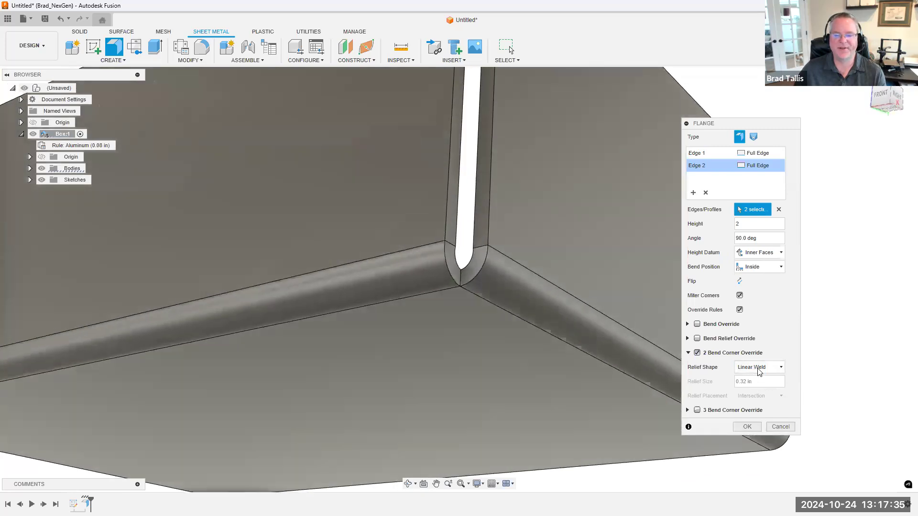
Try the Arc Weld relief shape and inspect the gap between the two flange walls
click(760, 367)
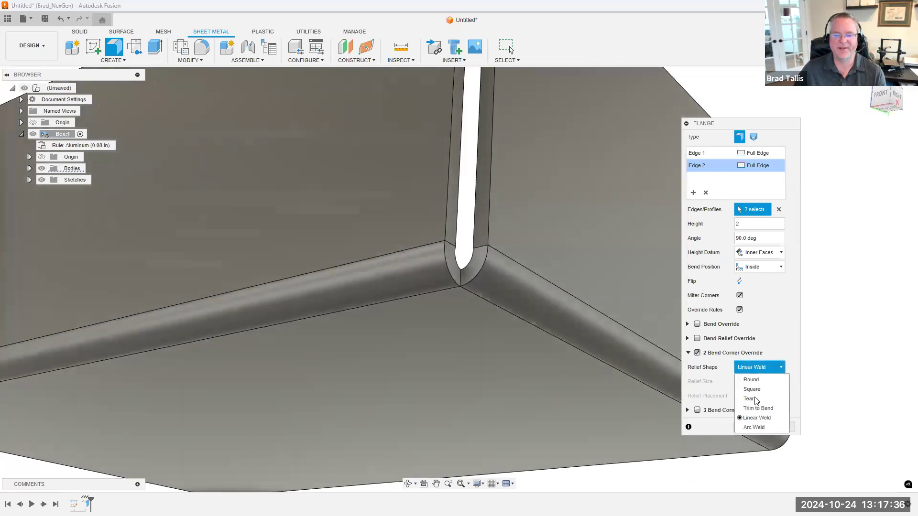
click(754, 427)
shift+middle_drag(587, 362, 428, 181)
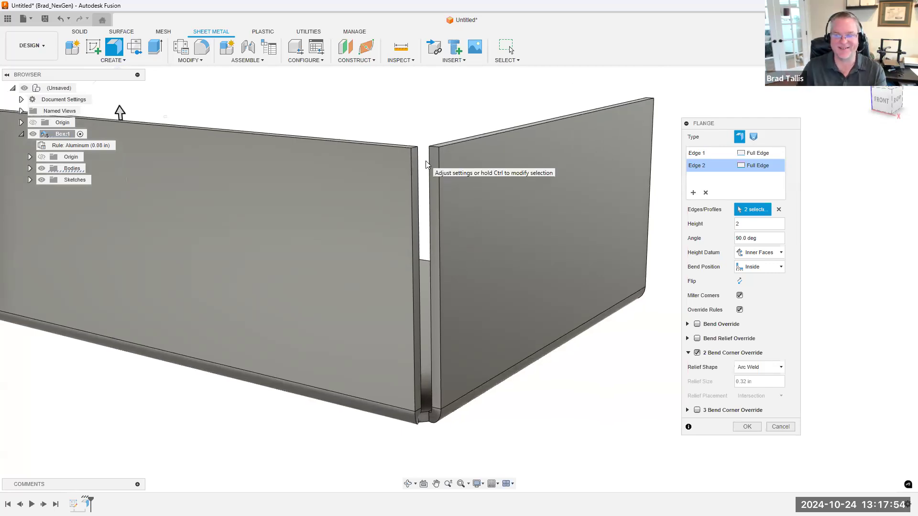
scroll(425, 165, up, 3)
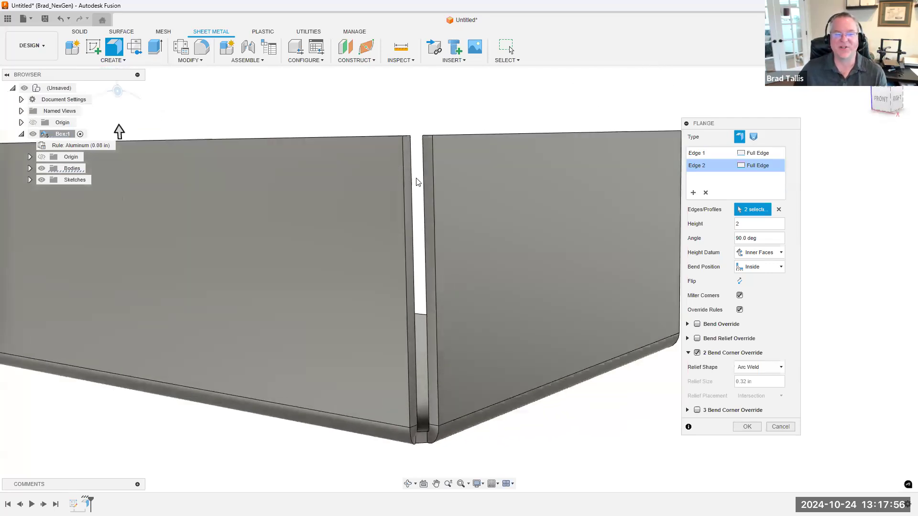
scroll(426, 158, down, 3)
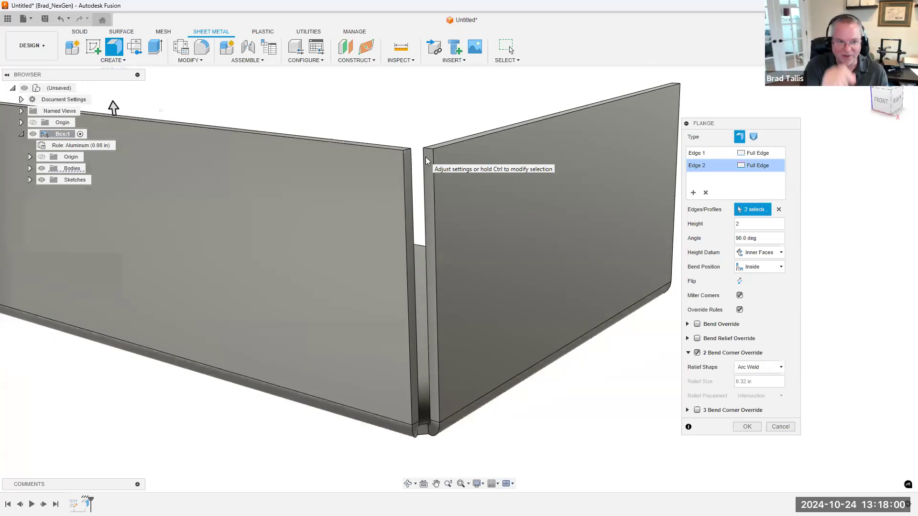
shift+middle_drag(426, 157, 427, 156)
shift+middle_drag(436, 200, 529, 236)
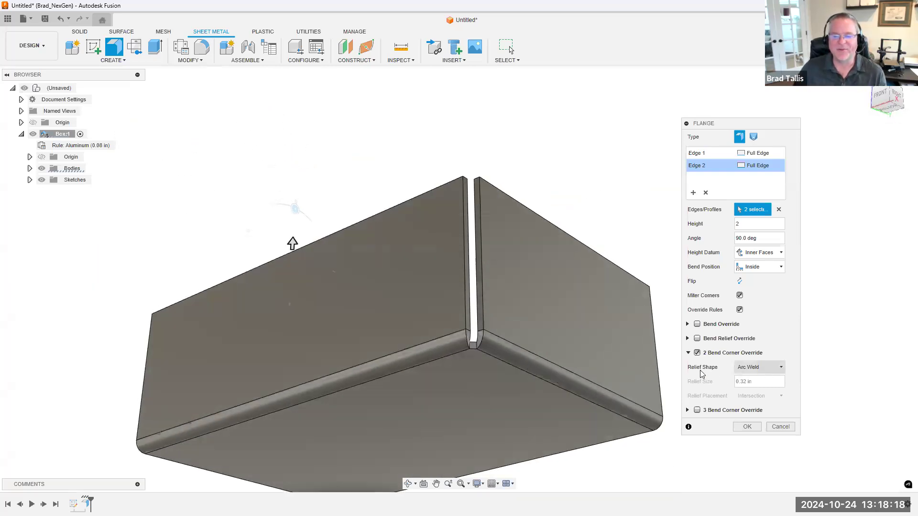
Compare Round and Square corner reliefs, settle on Round, and finish the two-edge flange
click(761, 368)
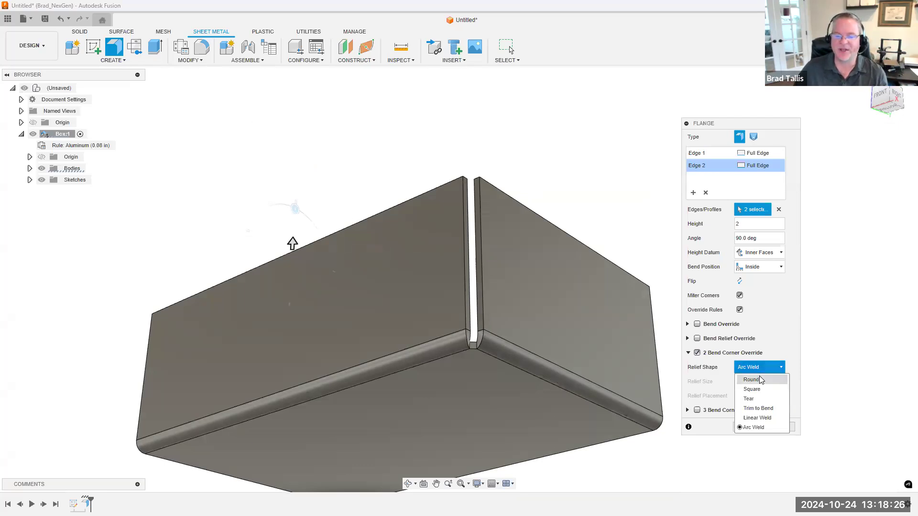
click(759, 378)
click(760, 367)
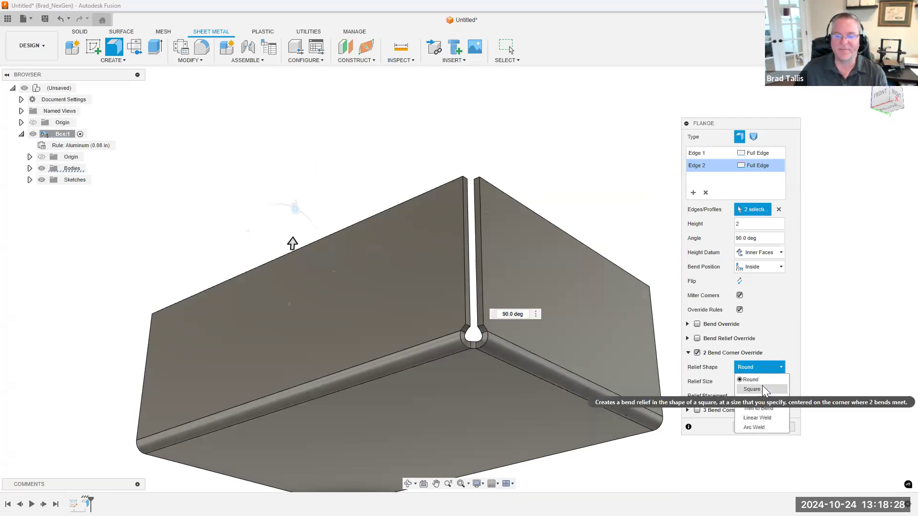
click(762, 388)
click(762, 368)
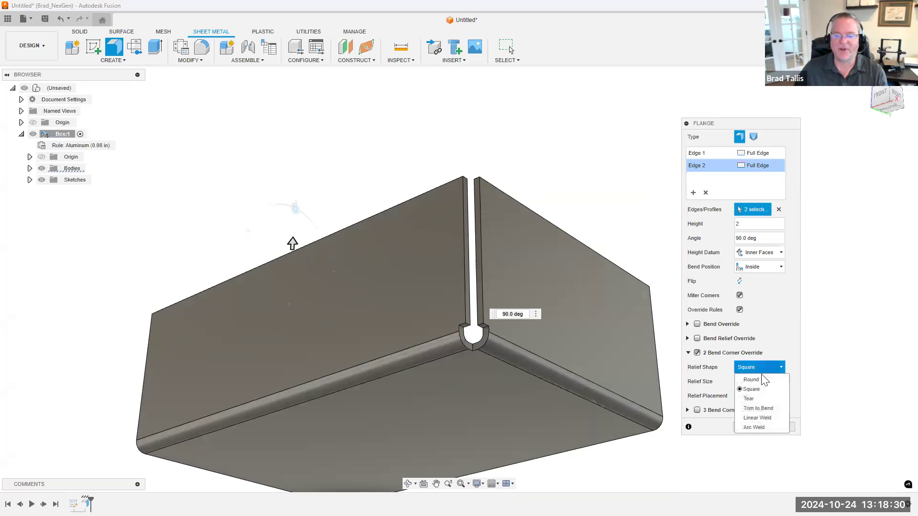
click(751, 379)
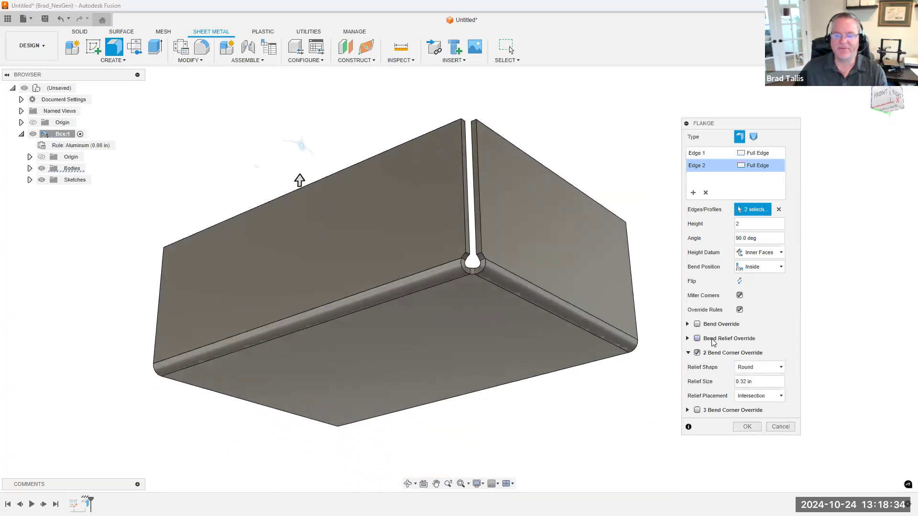
click(746, 426)
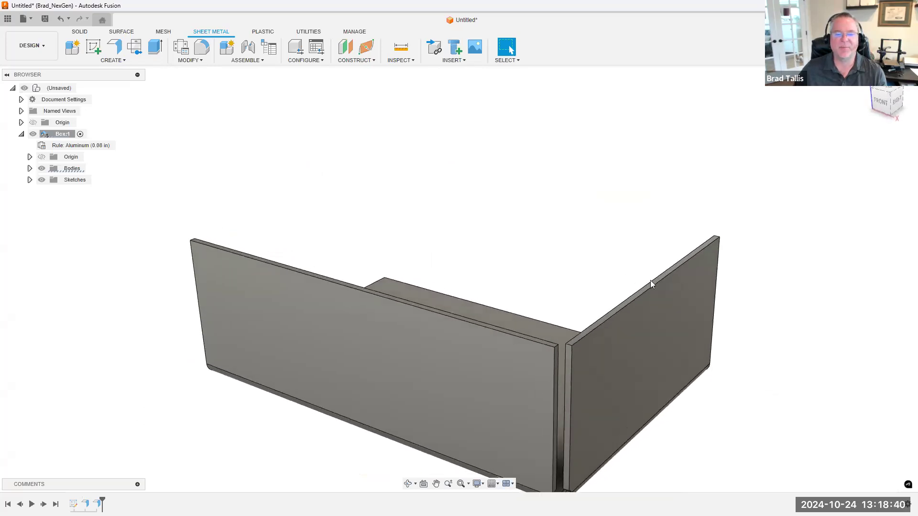
Add an outward flange about 1.03 in high to the short wall's top edge, with a Symmetric width distance of about 0.67 in
right_click(653, 288)
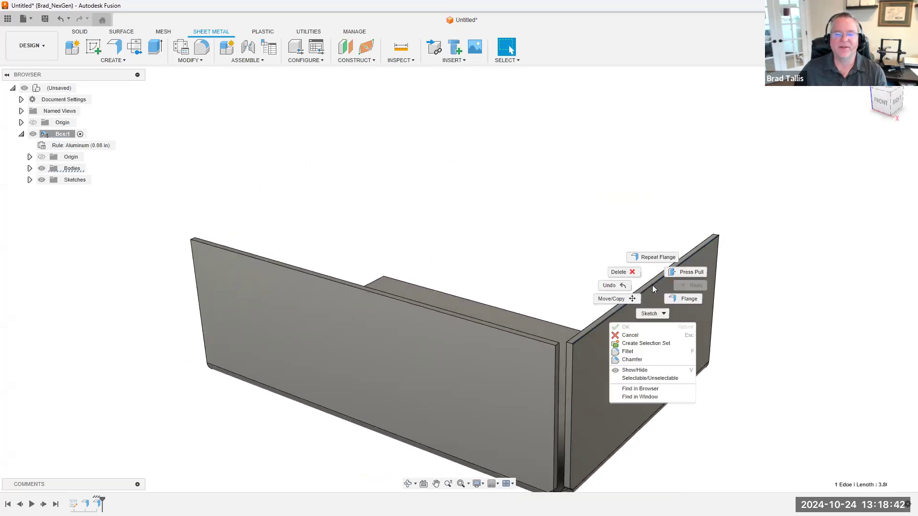
click(679, 301)
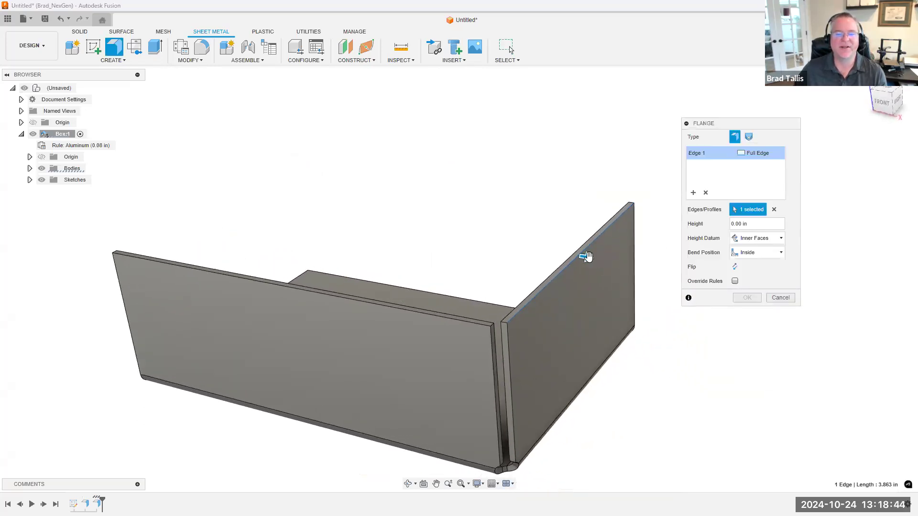
drag(613, 271, 659, 267)
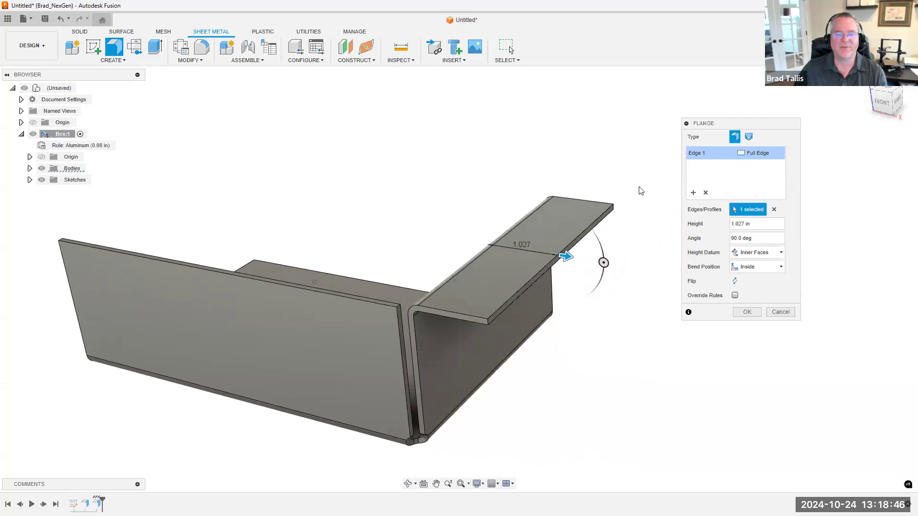
click(760, 157)
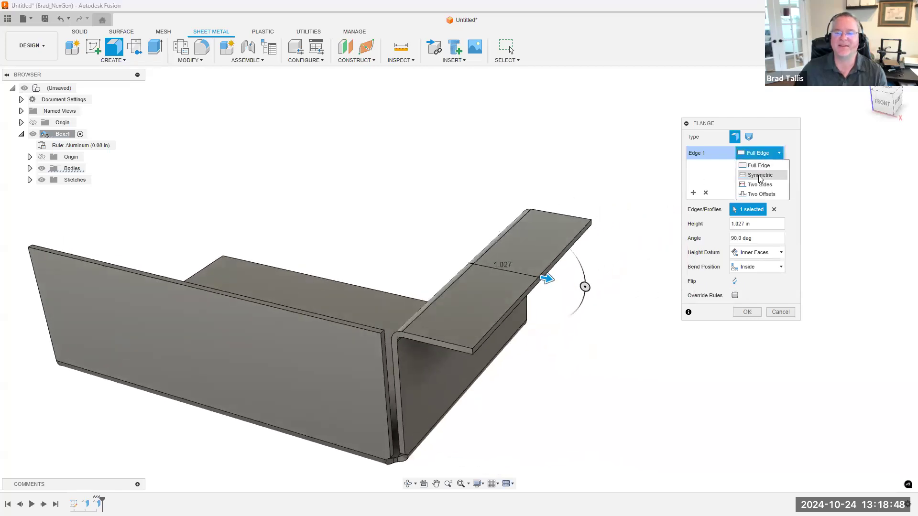
click(746, 176)
drag(396, 341, 453, 303)
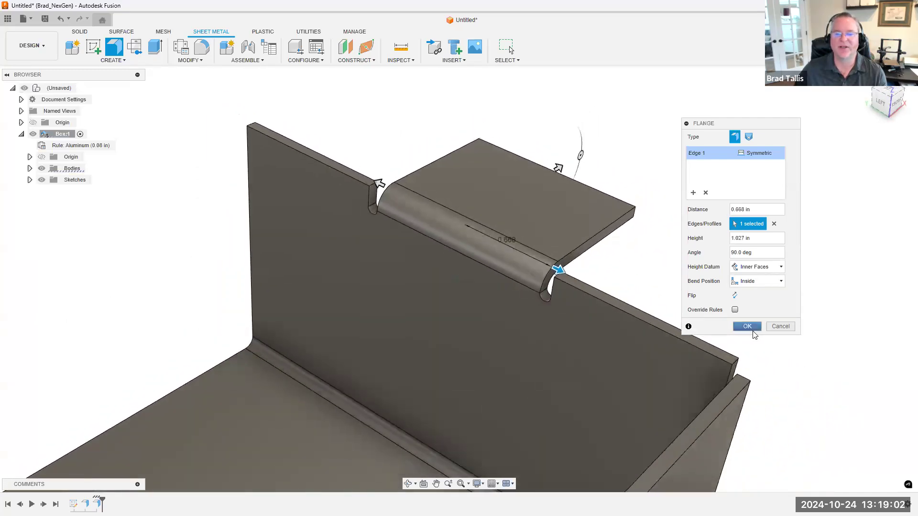
click(747, 327)
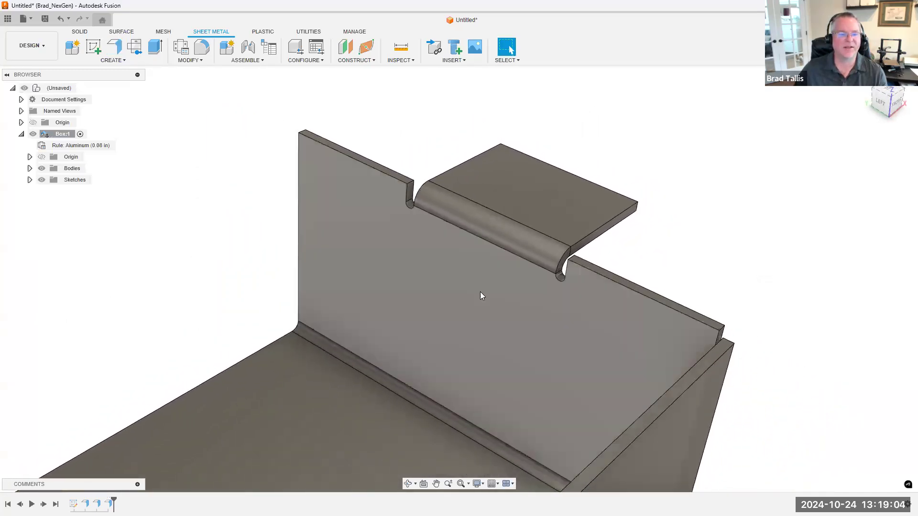
Reopen the symmetric tab flange for editing and enable its rule overrides, including the bend relief override
right_click(108, 504)
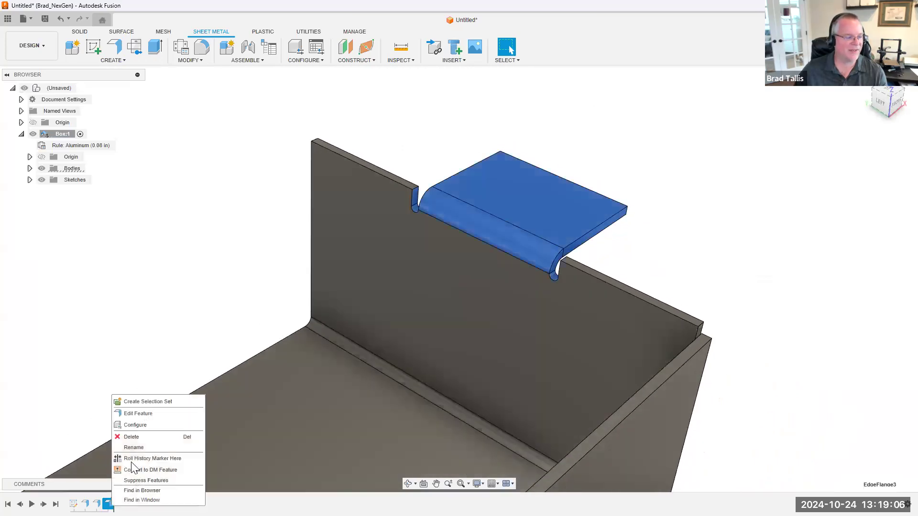
click(145, 414)
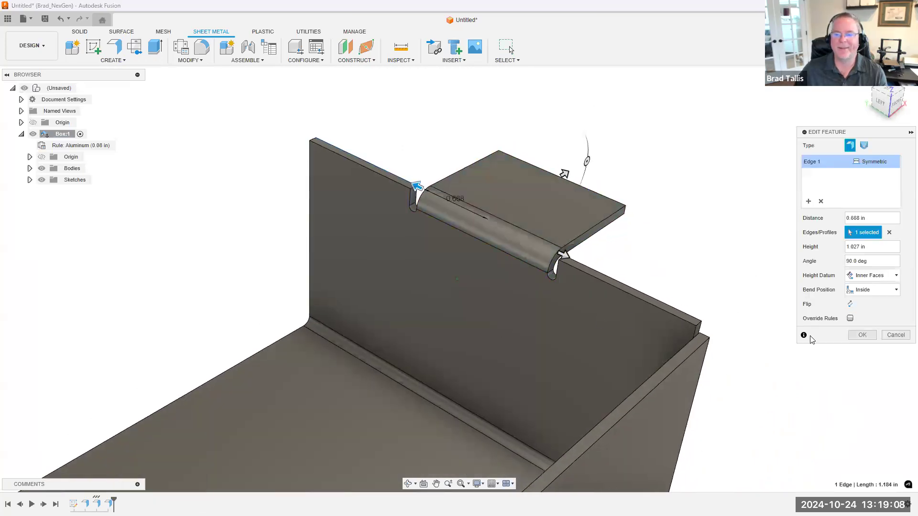
click(850, 319)
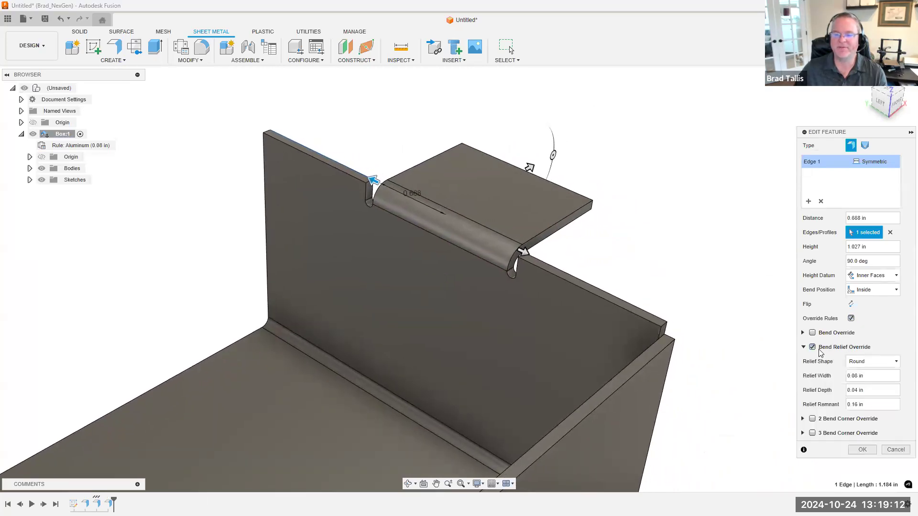
Try the Straight and Tear bend relief shapes on the tab flange, ending on Straight
click(862, 363)
click(863, 374)
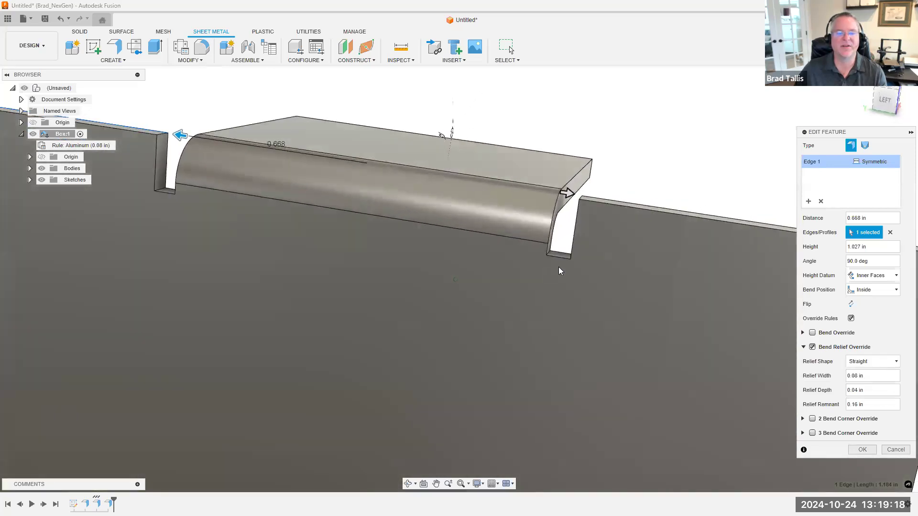
click(871, 362)
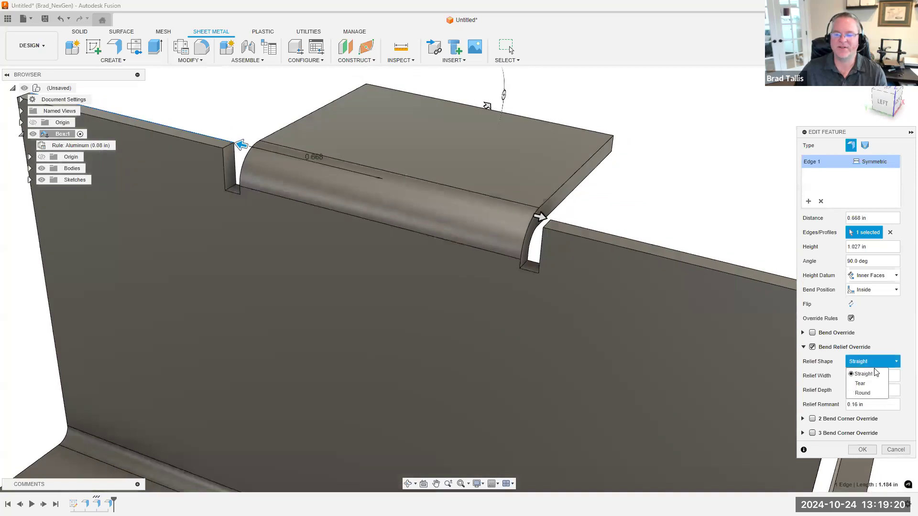
click(861, 387)
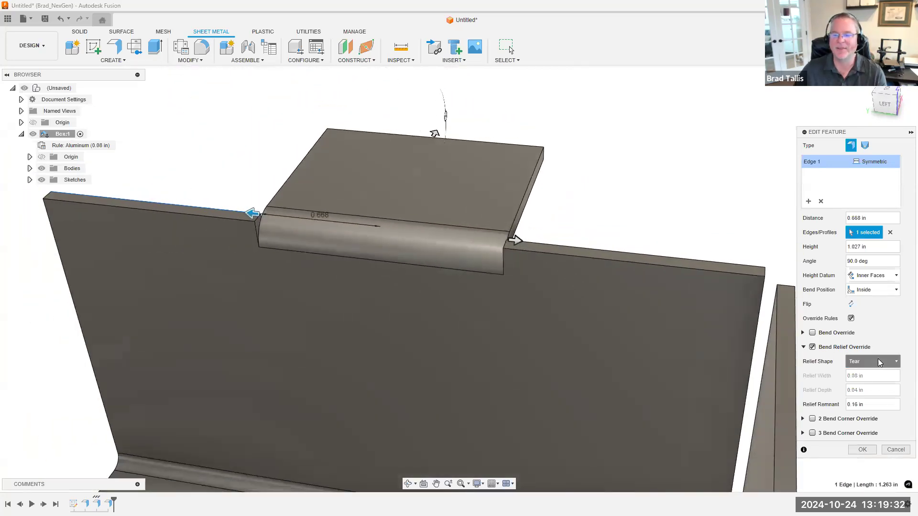
click(866, 374)
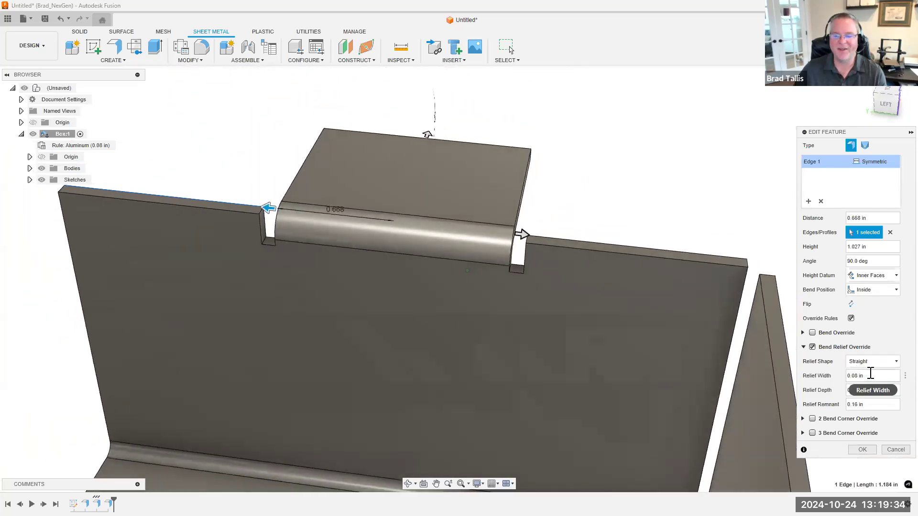
Set the tab's bend relief shape to Round with a 0.008 in relief width and inspect the narrow cut
click(866, 361)
click(862, 382)
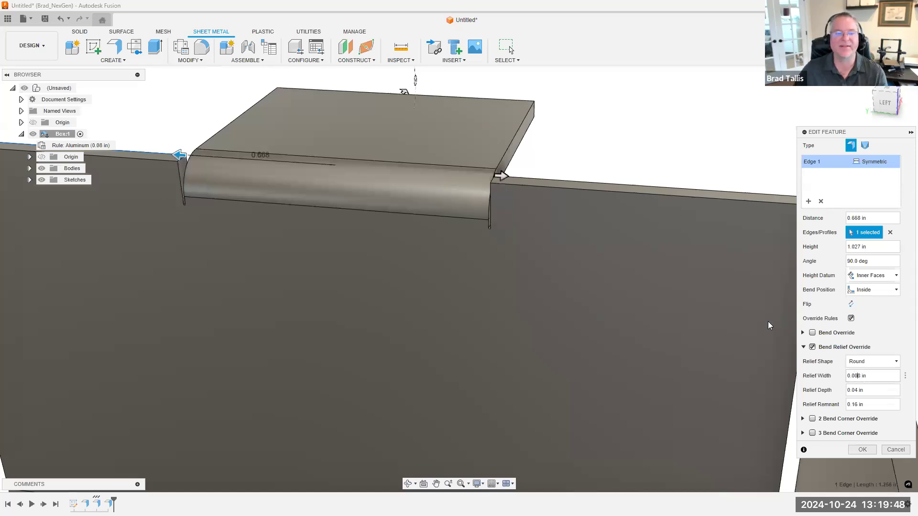
scroll(621, 144, up, 5)
shift+middle_drag(567, 121, 533, 201)
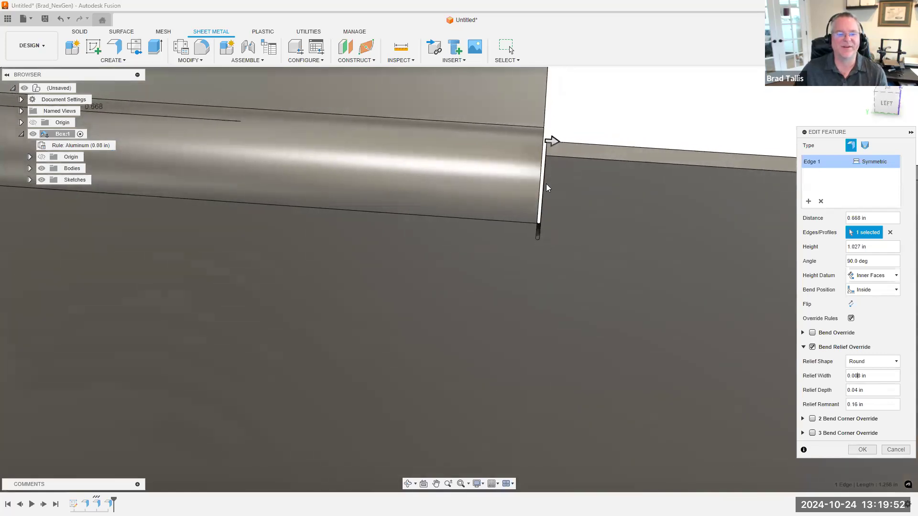
Turn off the tab flange's bend relief and rule overrides and accept the flange with the default rule settings
shift+middle_drag(534, 236, 663, 330)
scroll(661, 331, down, 5)
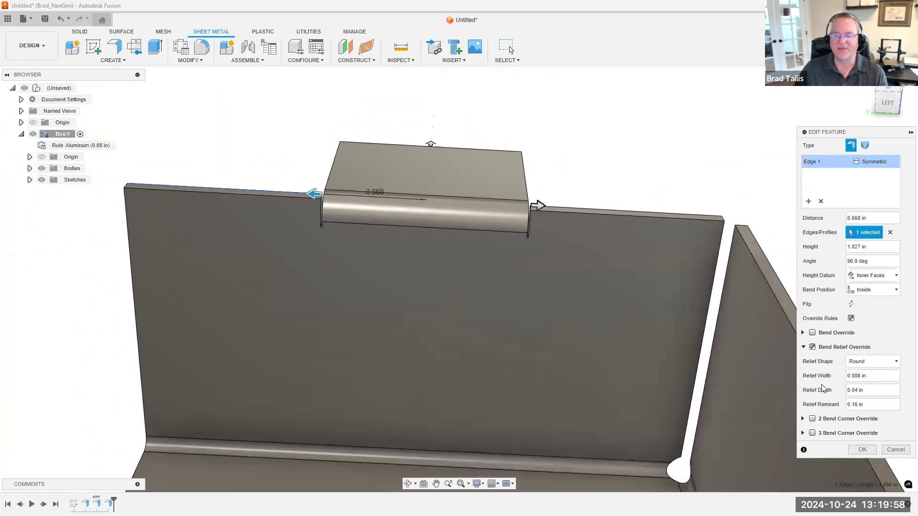
click(803, 348)
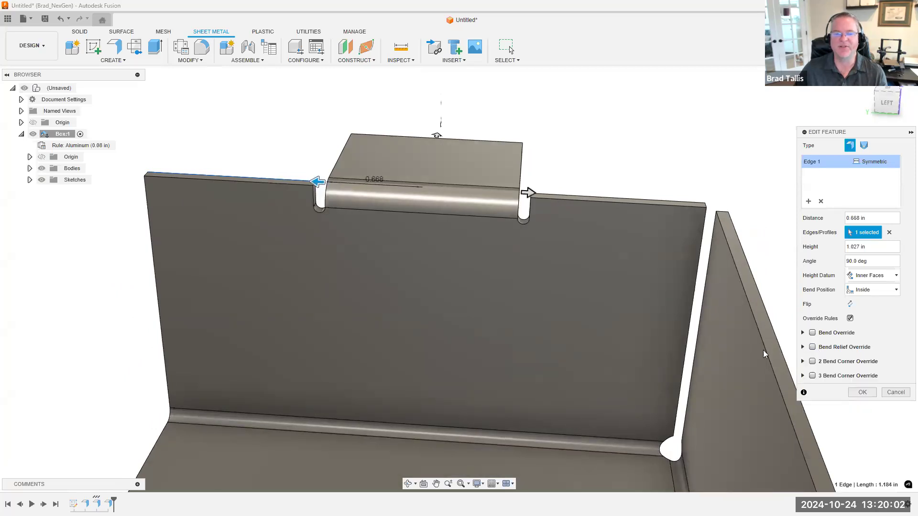
click(861, 392)
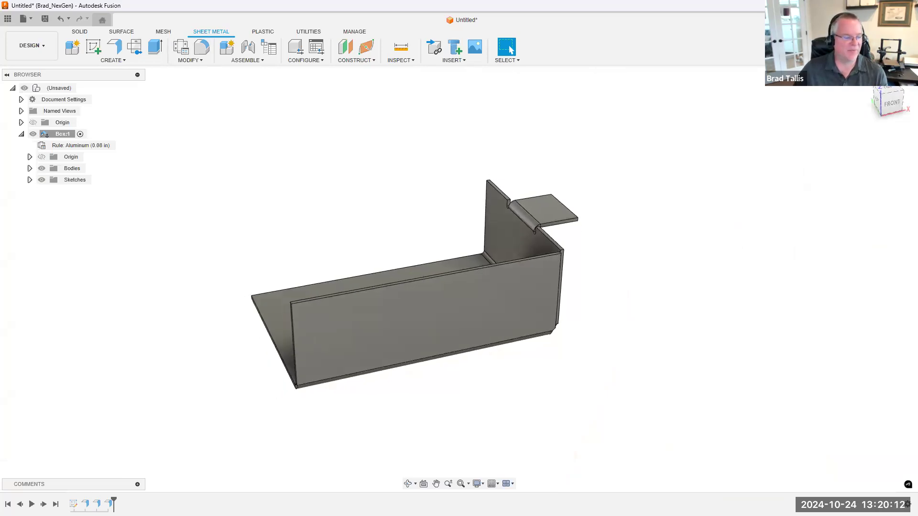
double_click(109, 503)
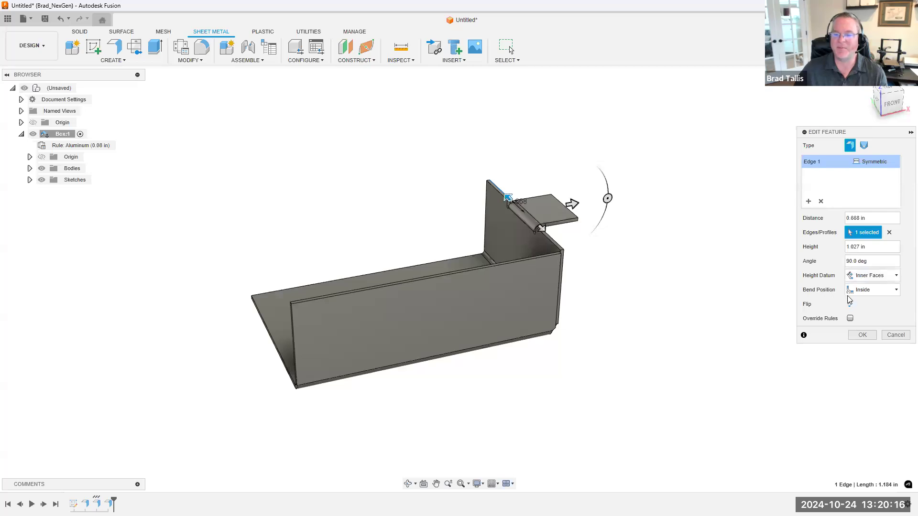
click(862, 336)
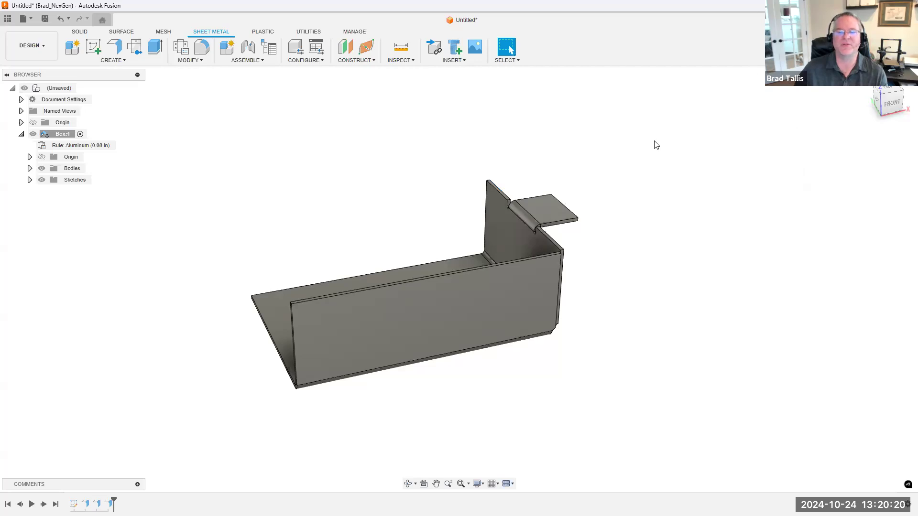
Start a new design and create an internal Standard component named Box
key(ctrl+n)
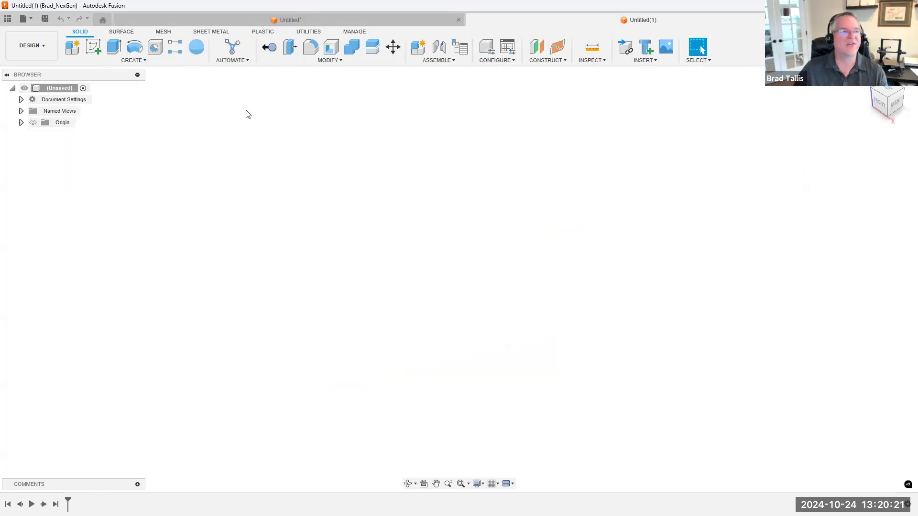
click(72, 46)
drag(697, 188, 647, 187)
text(Bo)
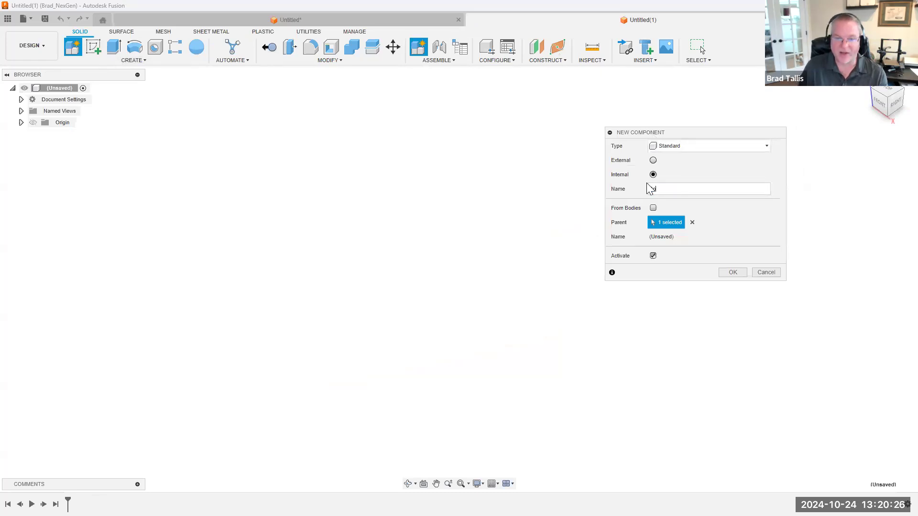
text(x)
key(Return)
Sketch a 4 by 3 in center rectangle at the origin on the horizontal plane and finish the sketch
click(93, 46)
click(514, 287)
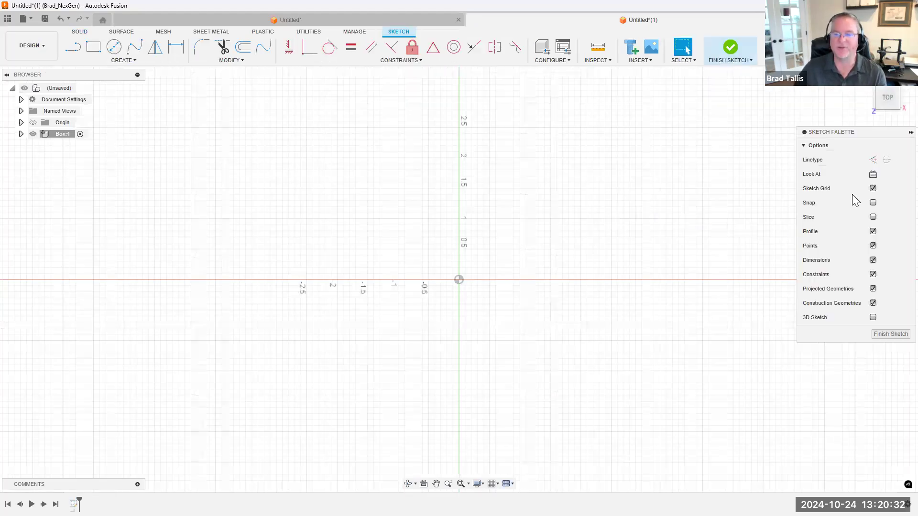
key(r)
click(901, 160)
click(459, 281)
text(4)
key(Tab)
text(3)
key(Return)
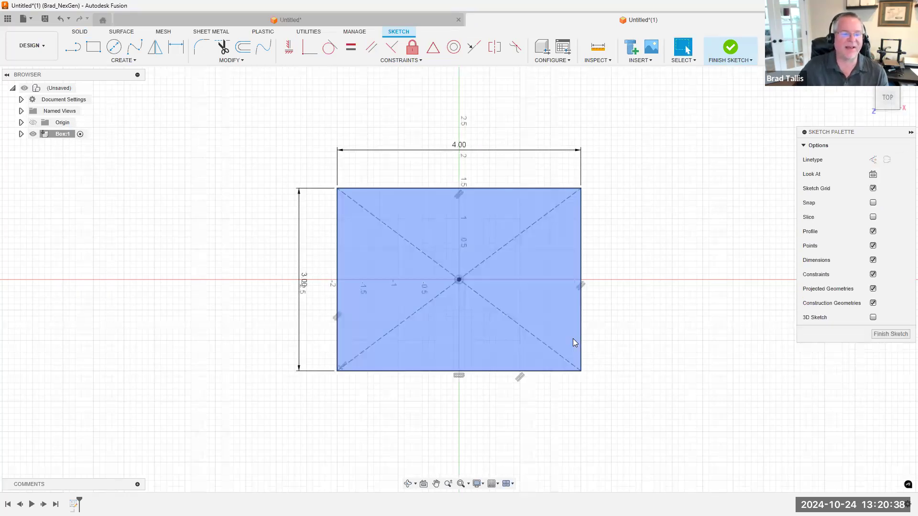
click(729, 47)
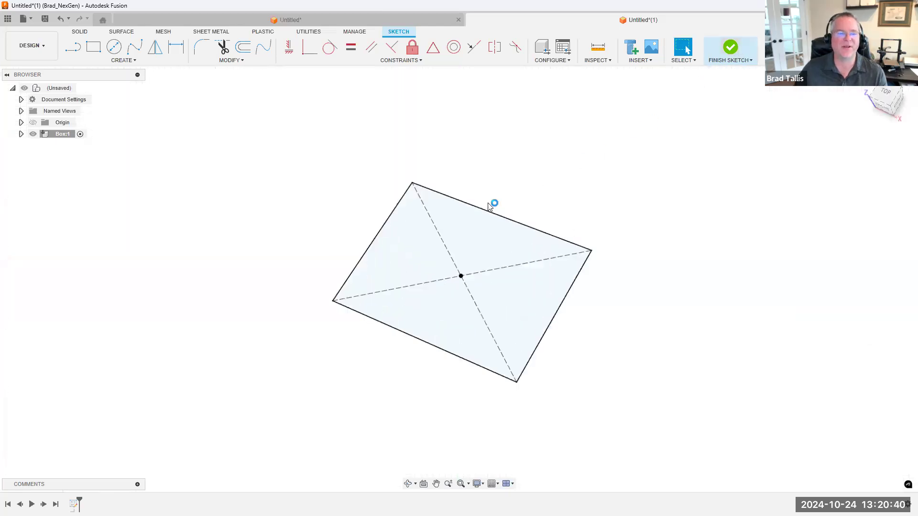
Extrude the rectangle profile downward by -2 in as a new body
right_click(435, 234)
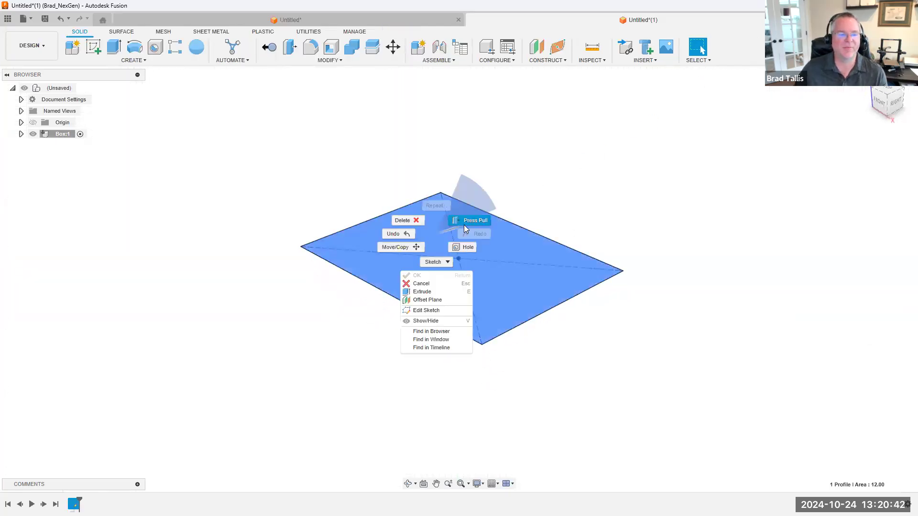
click(422, 293)
drag(458, 208, 538, 305)
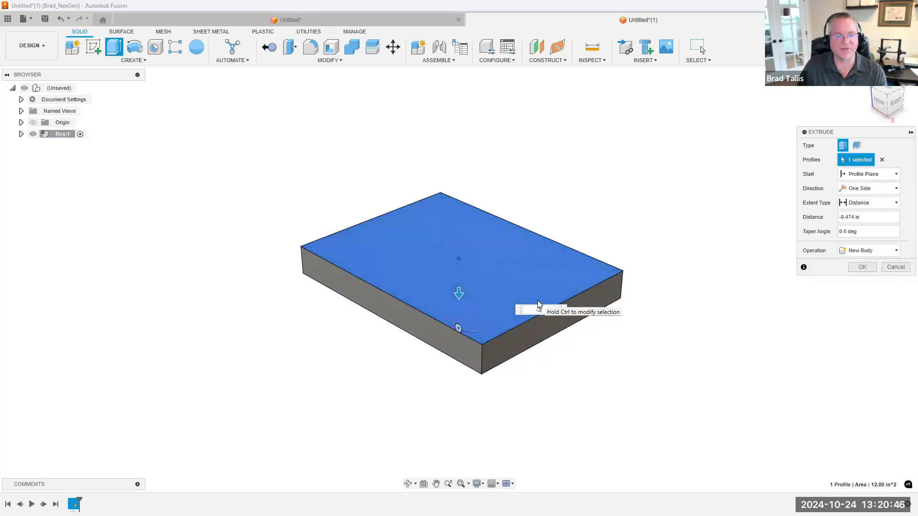
text(-2)
key(Return)
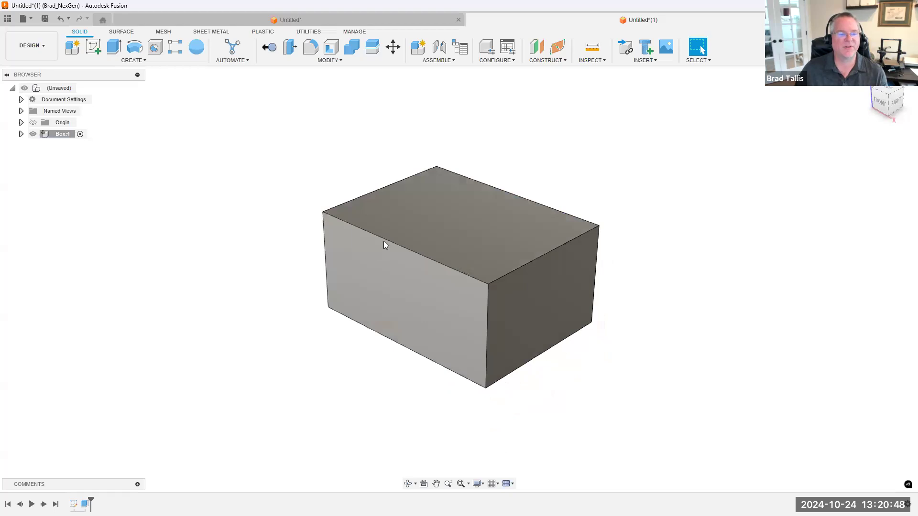
Check the lengths of the block's long, short and vertical edges
click(383, 239)
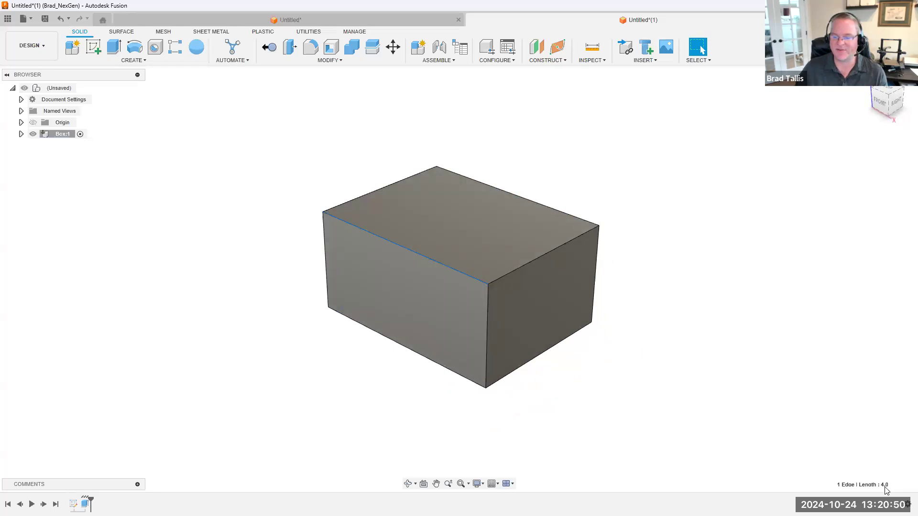
click(530, 261)
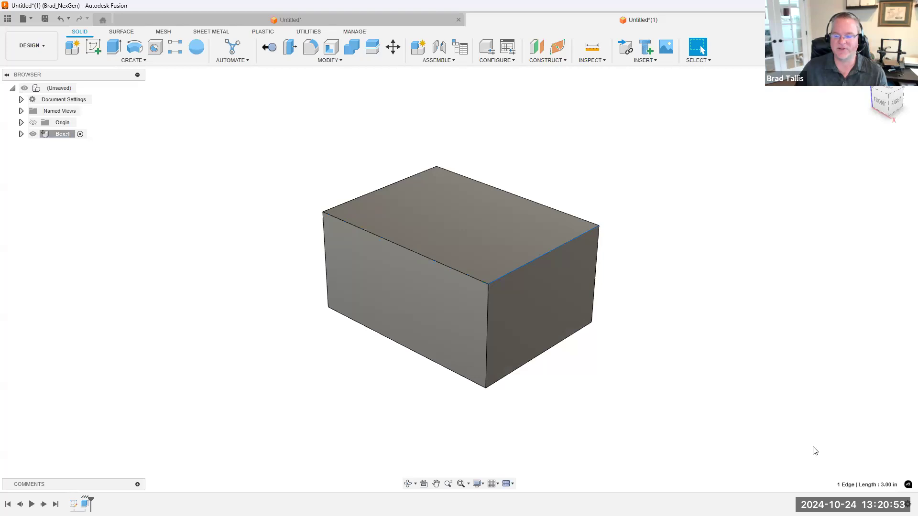
click(485, 313)
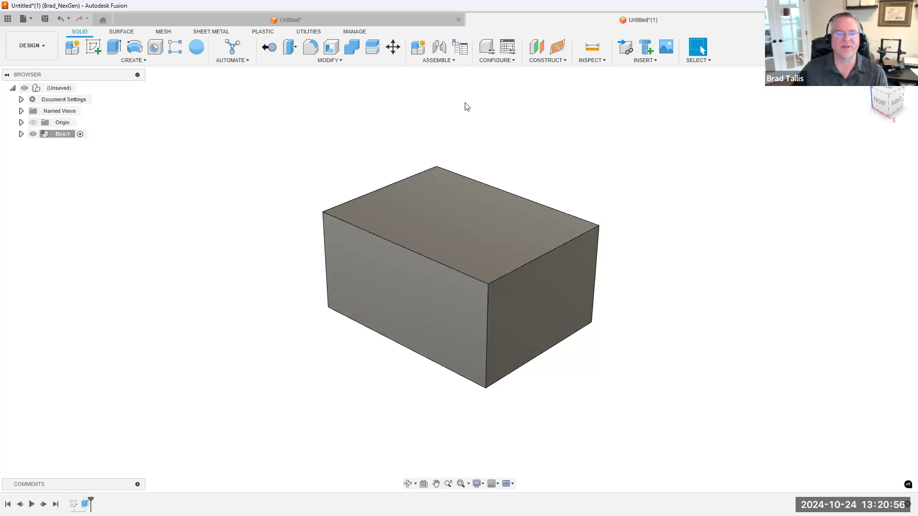
Create an internal Sheet Metal component named Frame inside Box, using the Aluminum (0.08 in) rule
click(196, 31)
click(73, 46)
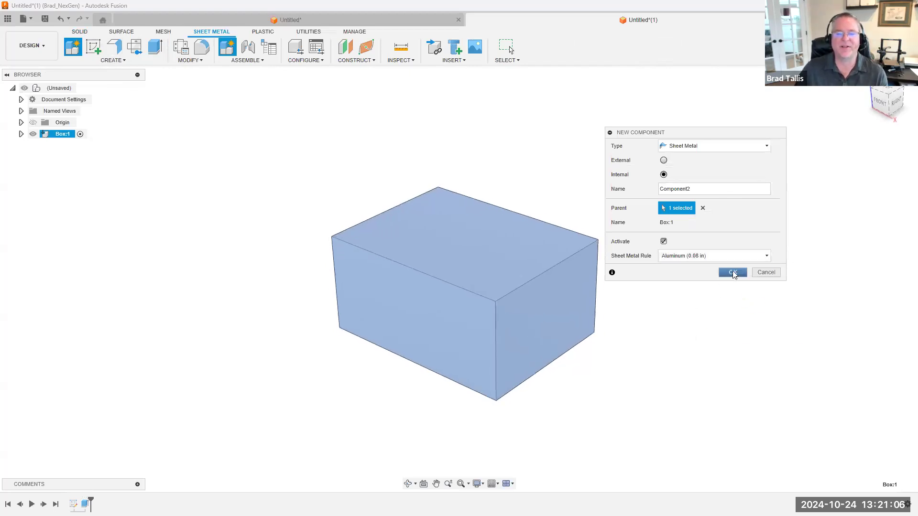
double_click(665, 188)
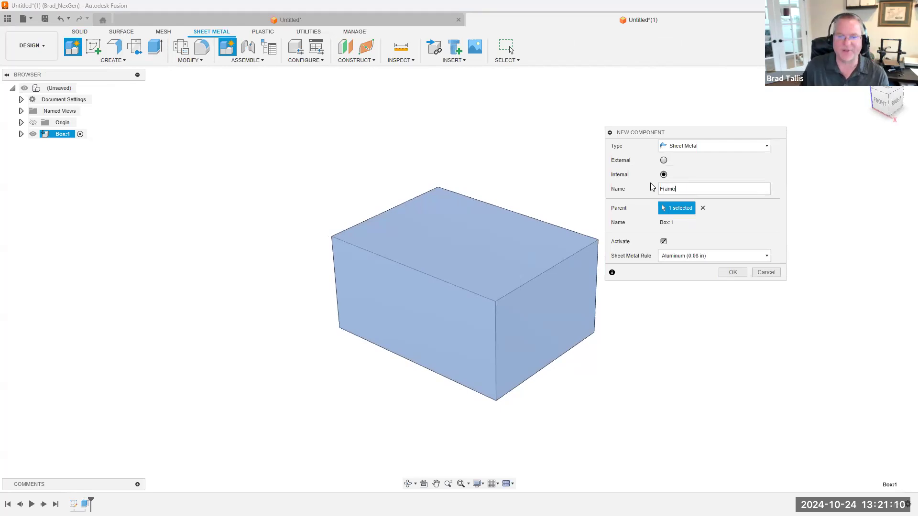
key(Return)
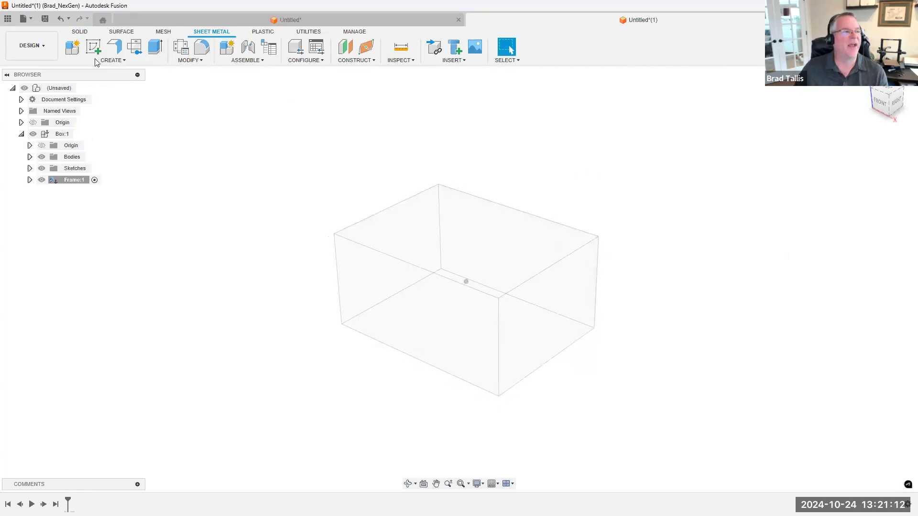
Create a sketch on the block's top face in the Frame component, capturing the face outline as its profile
click(93, 46)
click(434, 231)
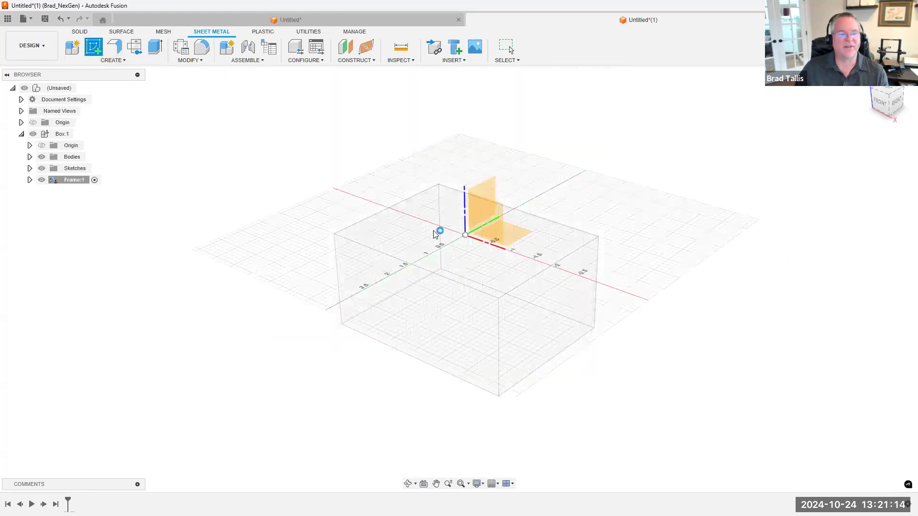
click(727, 47)
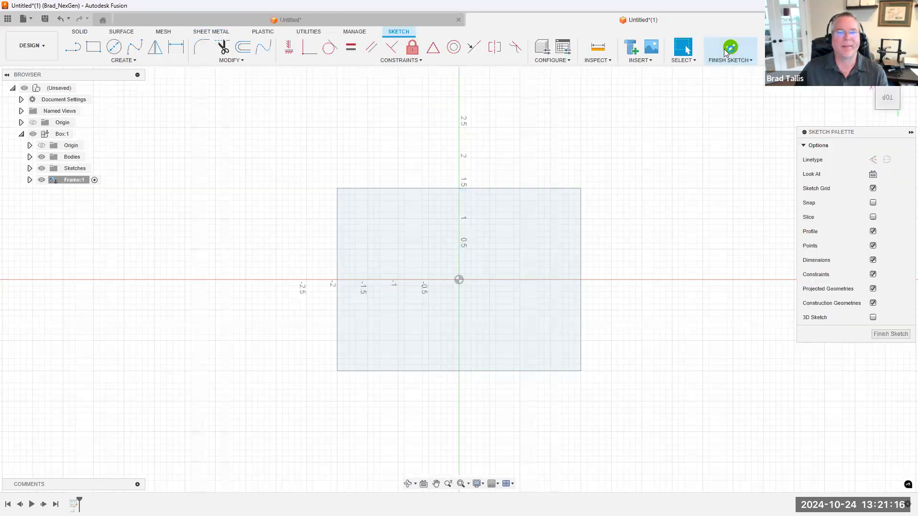
Create the base flange from the top-face profile with Side 1 orientation as a new body
click(114, 46)
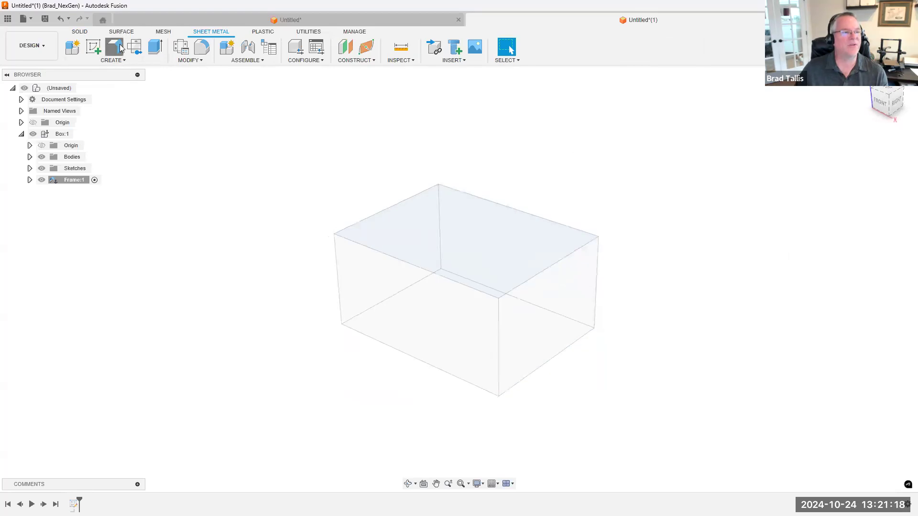
scroll(468, 220, up, 5)
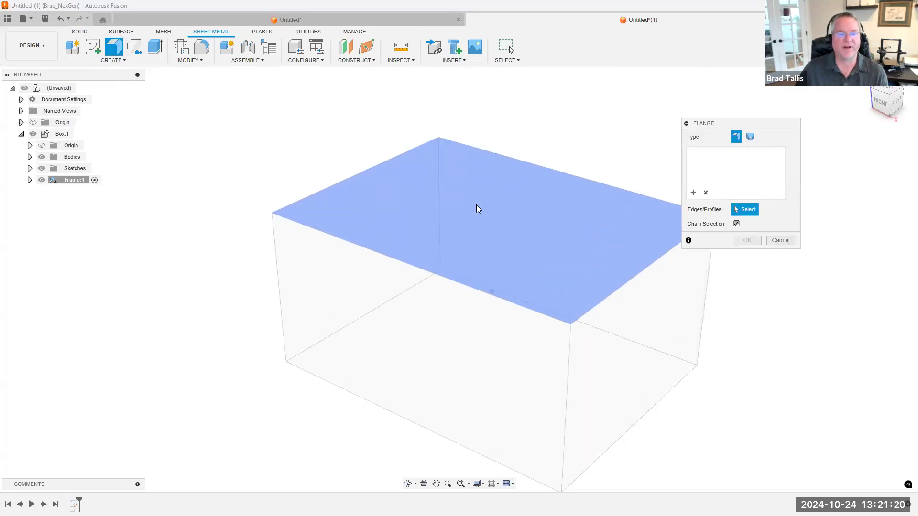
click(449, 212)
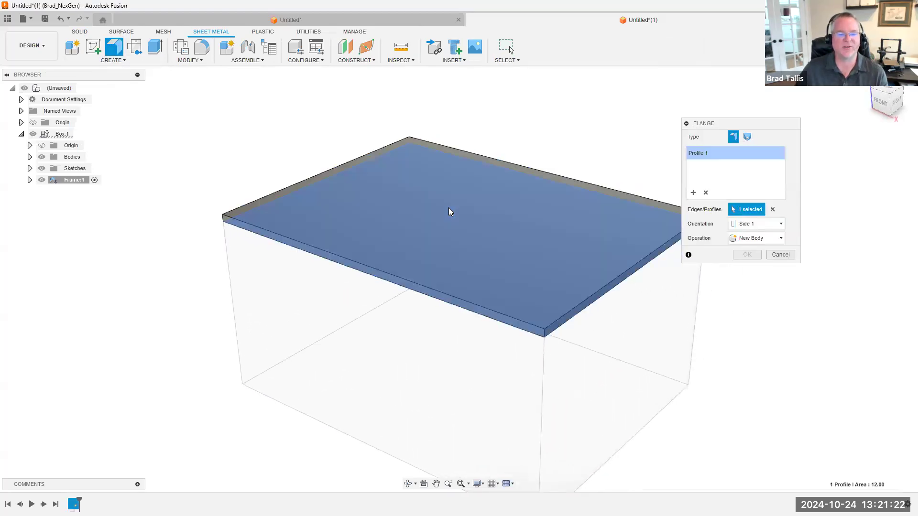
middle_drag(626, 389, 159, 177)
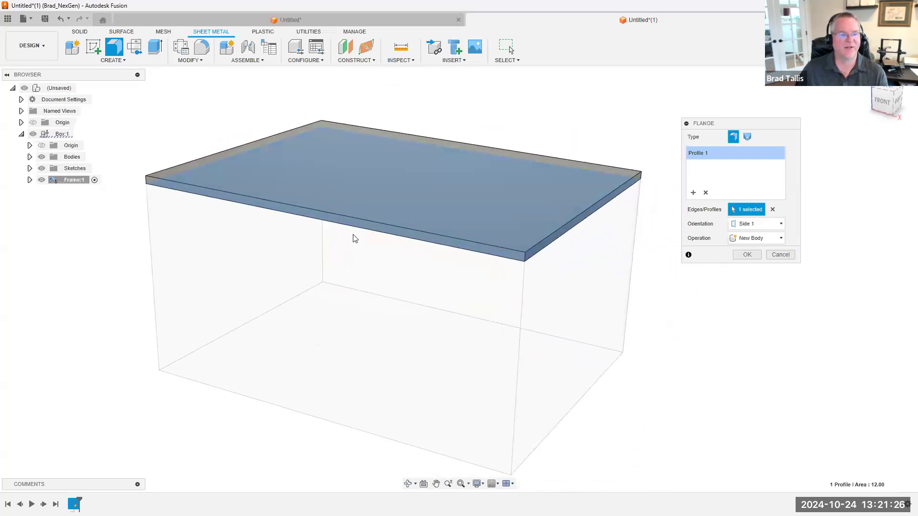
shift+middle_drag(303, 125, 712, 258)
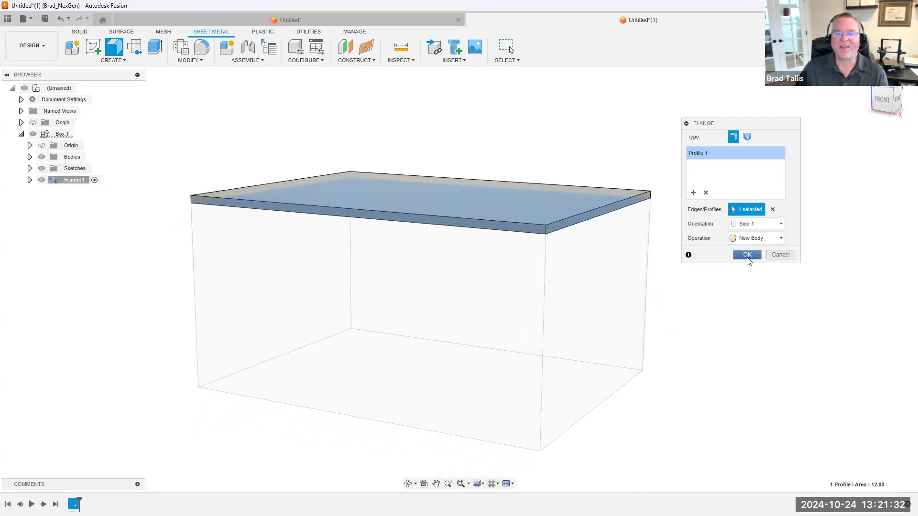
key(Return)
Move the Frame component out of Box to the top level of the assembly
shift+middle_drag(645, 348, 614, 206)
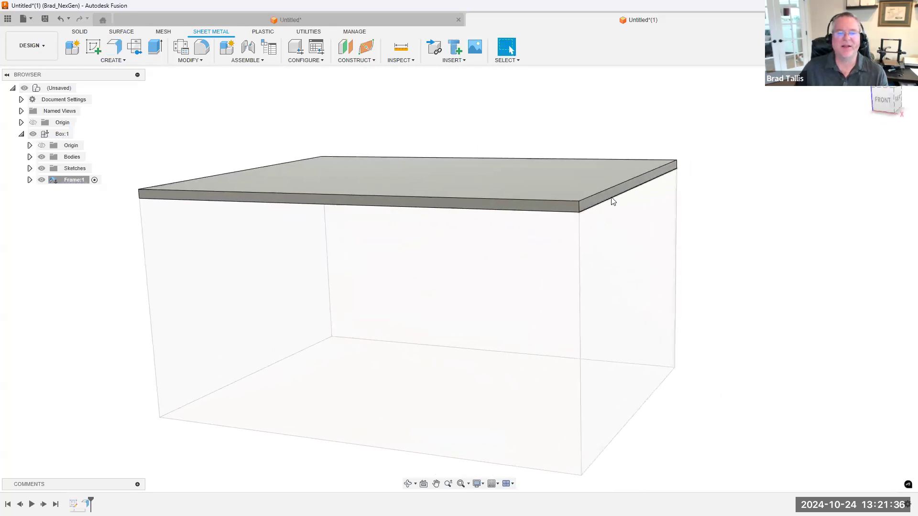
scroll(478, 243, down, 2)
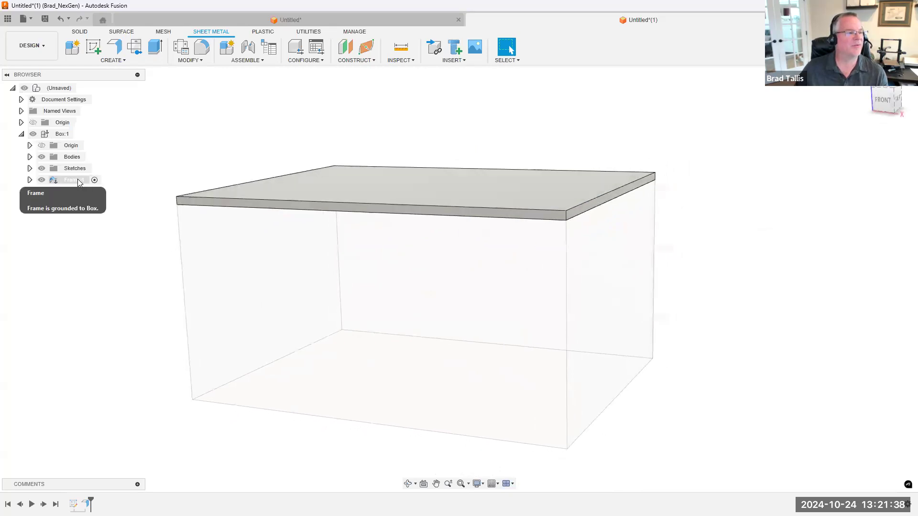
drag(85, 165, 67, 91)
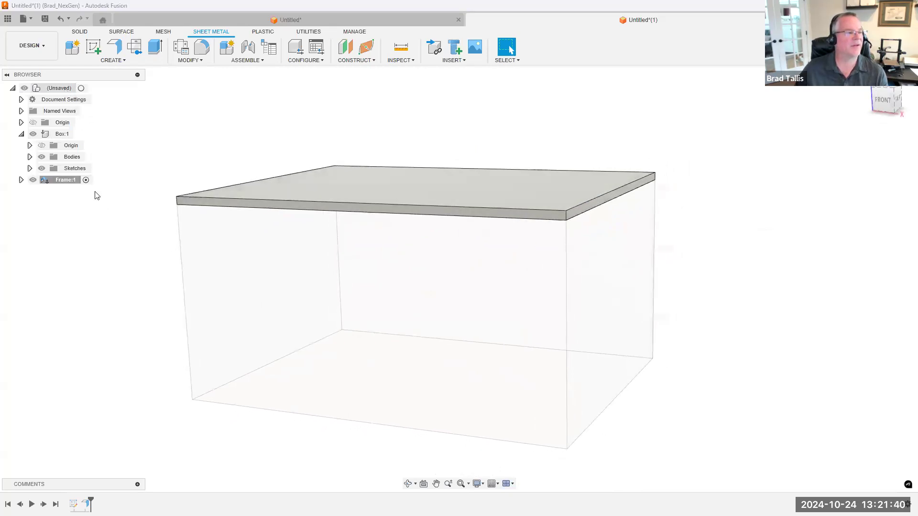
shift+middle_drag(83, 216, 79, 188)
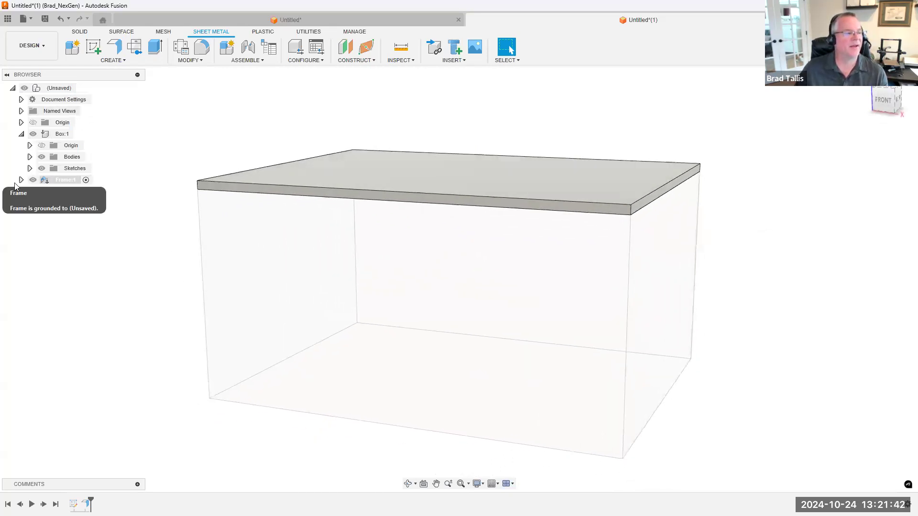
Start a flange on the plate's lower short edge and pull it downward to a height of about 0.85 in
click(120, 50)
shift+middle_drag(666, 242, 610, 174)
click(623, 168)
shift+middle_drag(621, 248, 563, 185)
drag(563, 195, 562, 303)
shift+middle_drag(456, 201, 452, 132)
shift+middle_drag(548, 258, 661, 254)
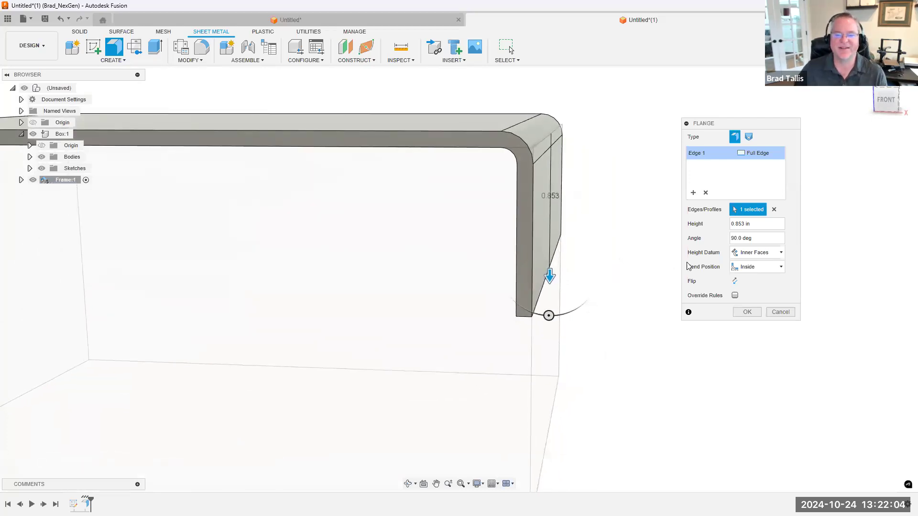
Set the flange's bend position to Outside and inspect how the bend sits relative to the block's side
click(755, 268)
click(758, 288)
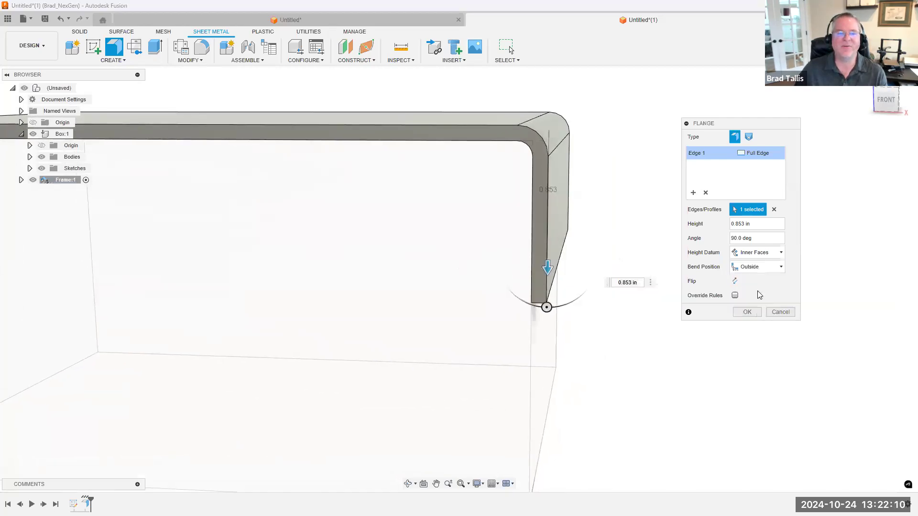
shift+middle_drag(496, 143, 469, 130)
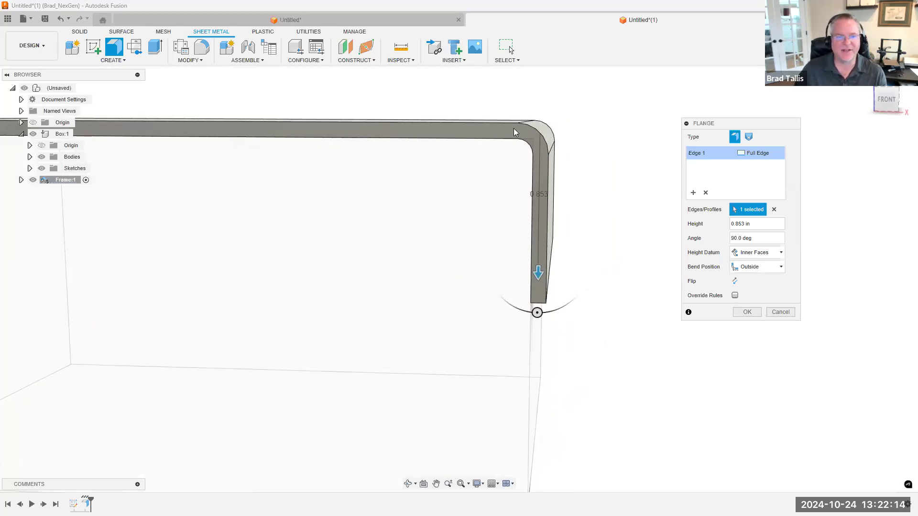
shift+middle_drag(553, 260, 525, 193)
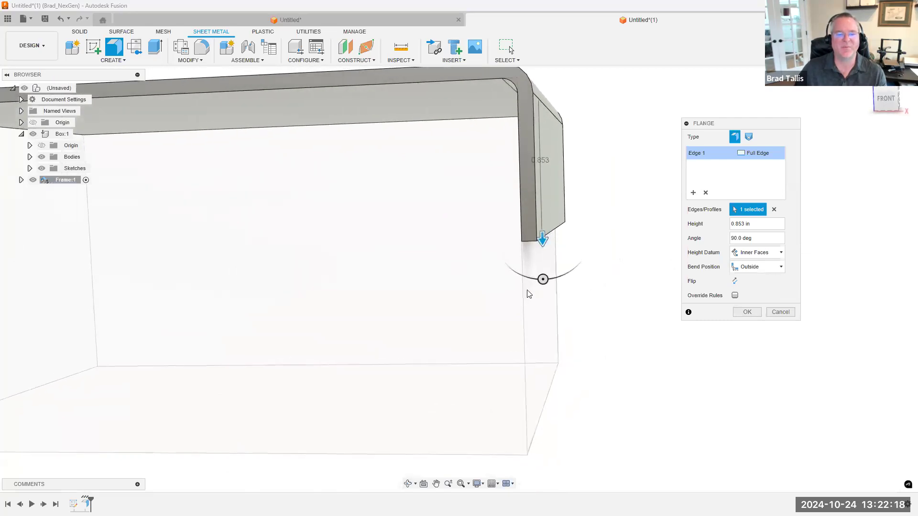
shift+middle_drag(539, 123, 503, 112)
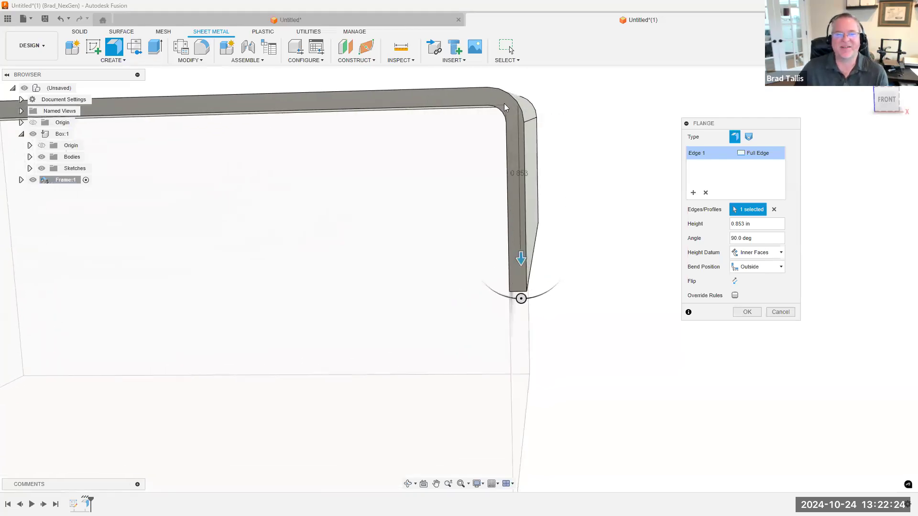
Set the flange's bend position to Adjacent and inspect where the bend starts relative to the block's edge
shift+middle_drag(494, 96, 734, 258)
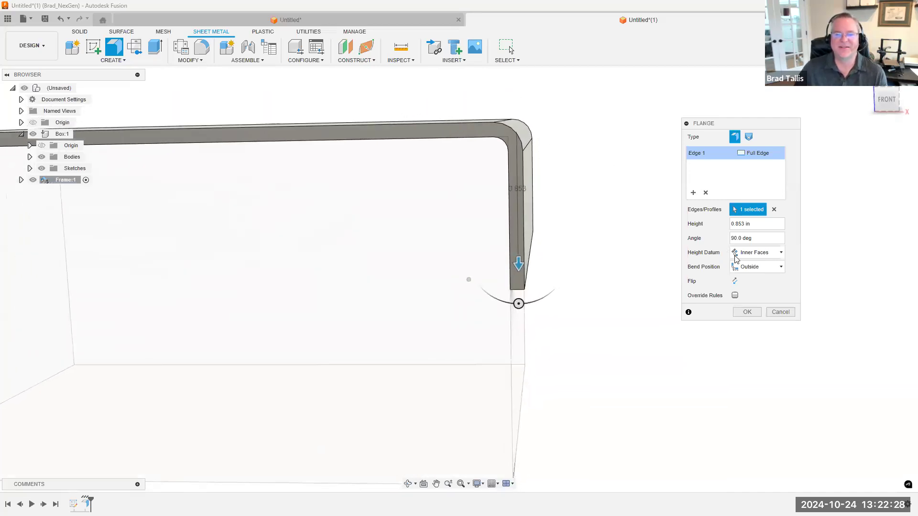
click(751, 267)
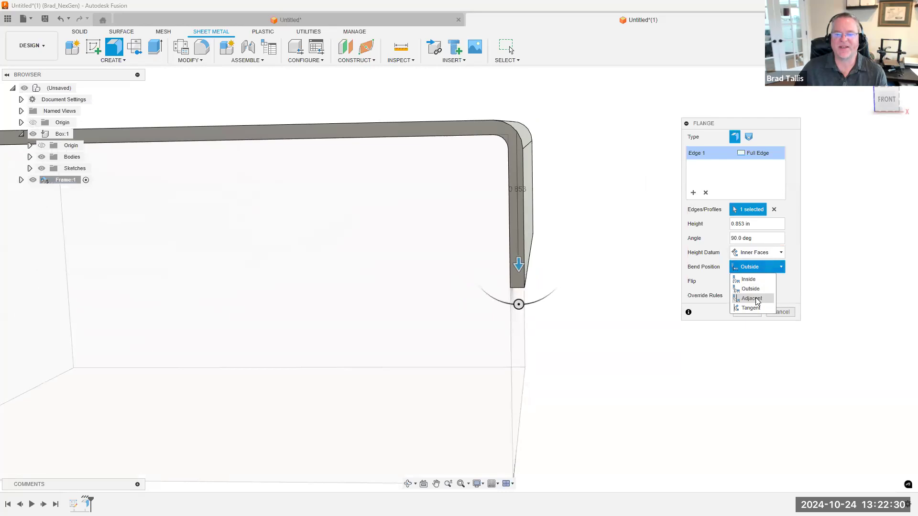
click(755, 299)
scroll(573, 133, up, 5)
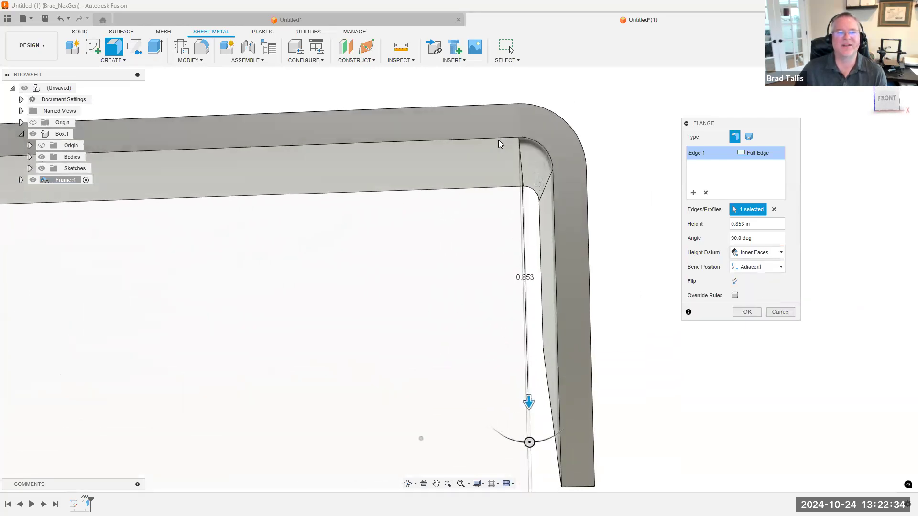
shift+middle_drag(520, 142, 518, 143)
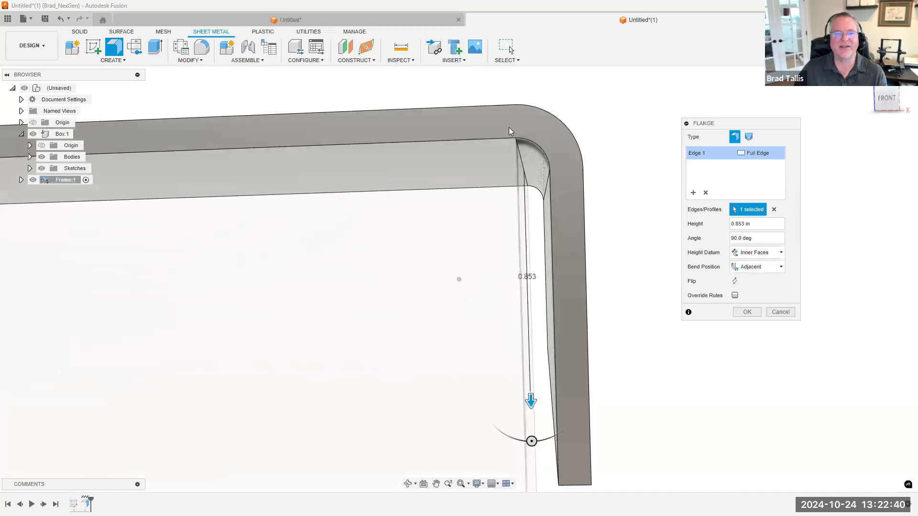
scroll(578, 252, down, 1)
scroll(616, 266, down, 2)
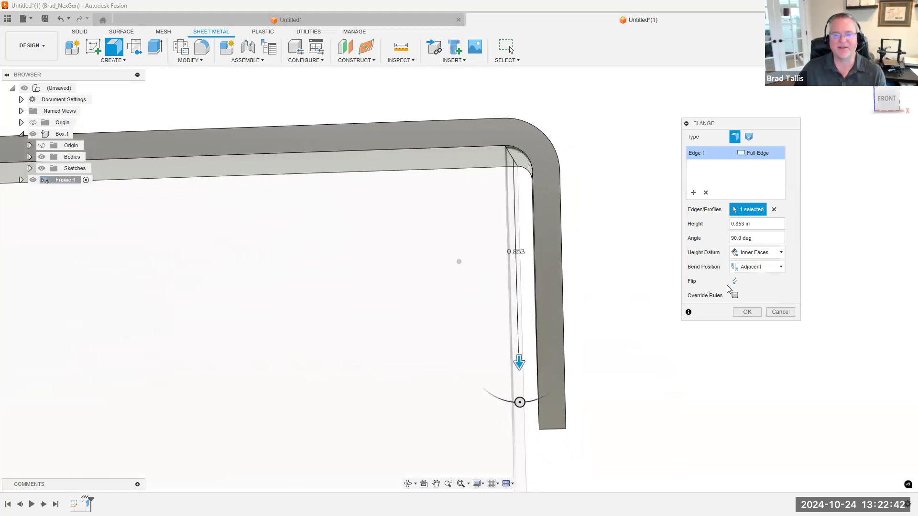
Compare the Inside, Outside, Adjacent and Tangent bend positions on the flange, finishing with Outside
click(760, 266)
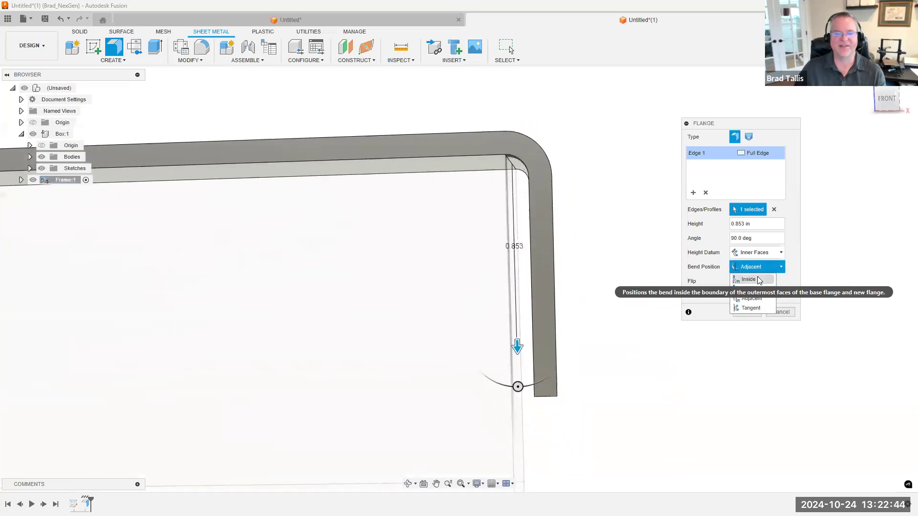
click(757, 277)
click(759, 267)
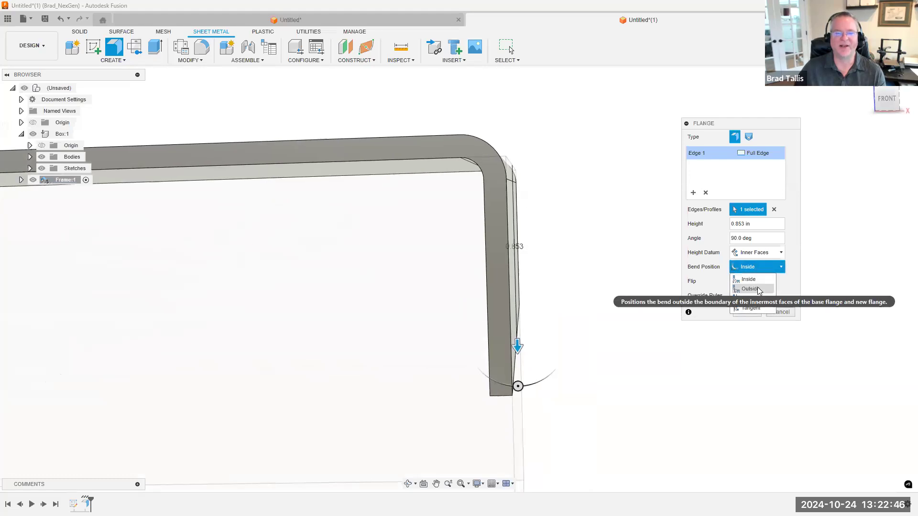
click(757, 287)
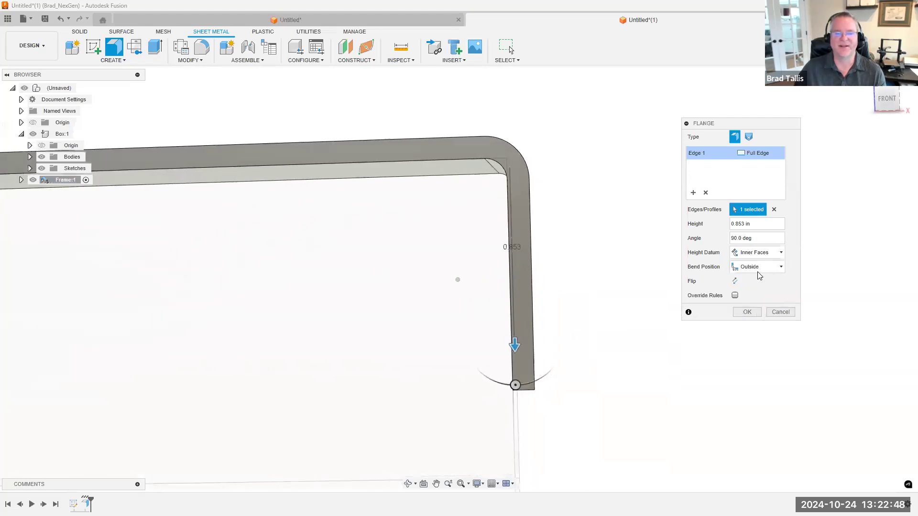
click(758, 268)
click(754, 298)
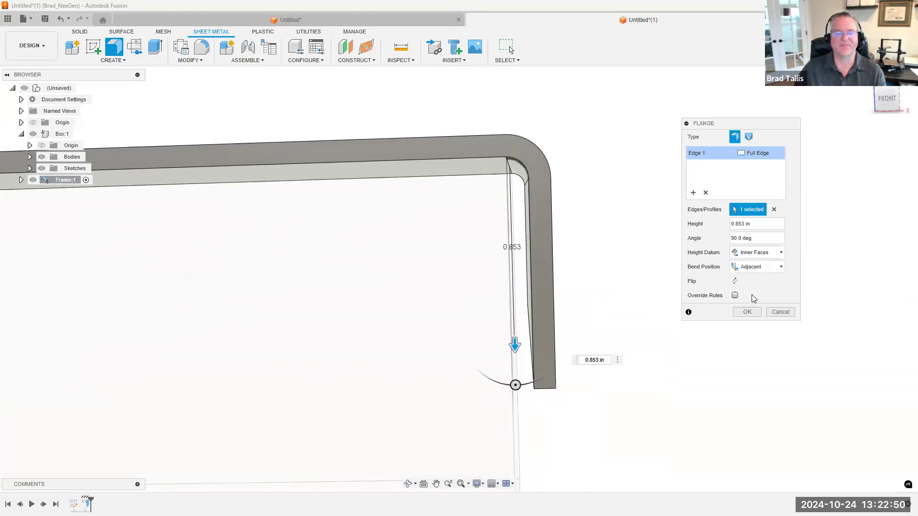
click(758, 268)
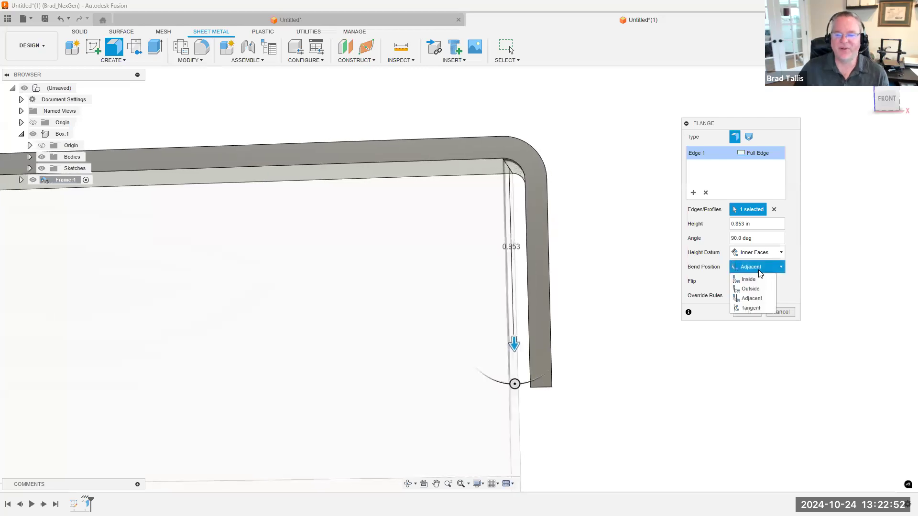
click(750, 308)
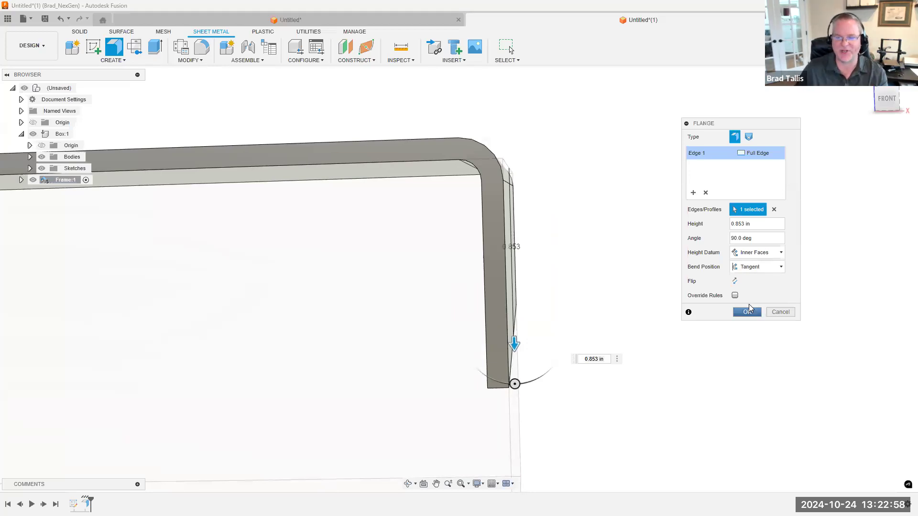
click(767, 267)
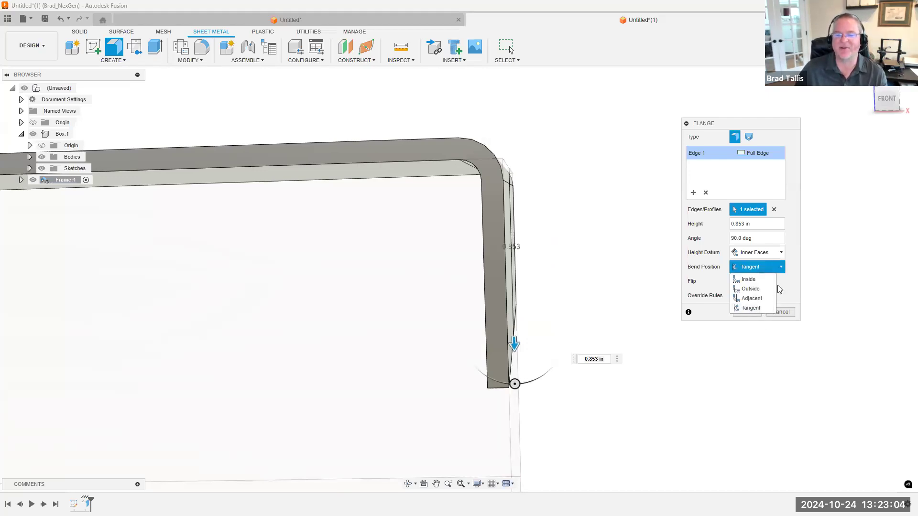
click(758, 287)
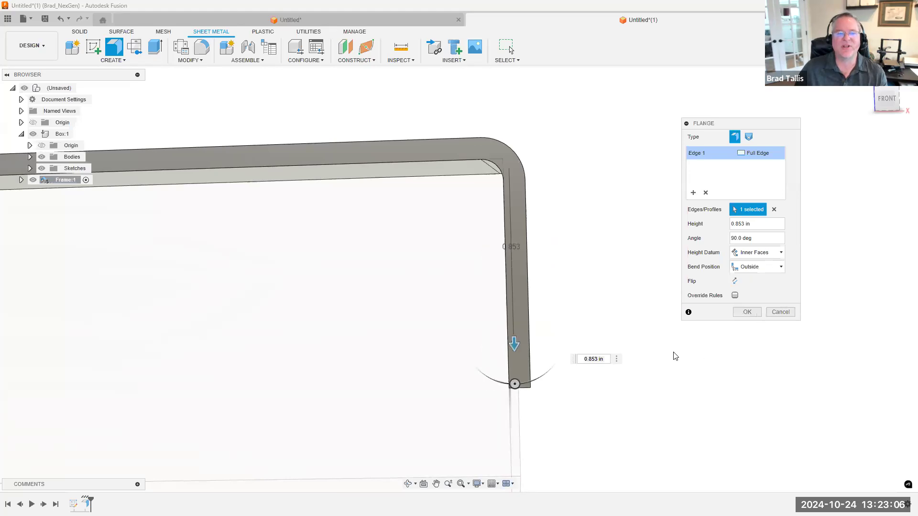
Set the flange height to 2 in, measured from the Inner Faces height datum
scroll(633, 348, down, 5)
scroll(579, 318, down, 2)
shift+middle_drag(614, 281, 330, 191)
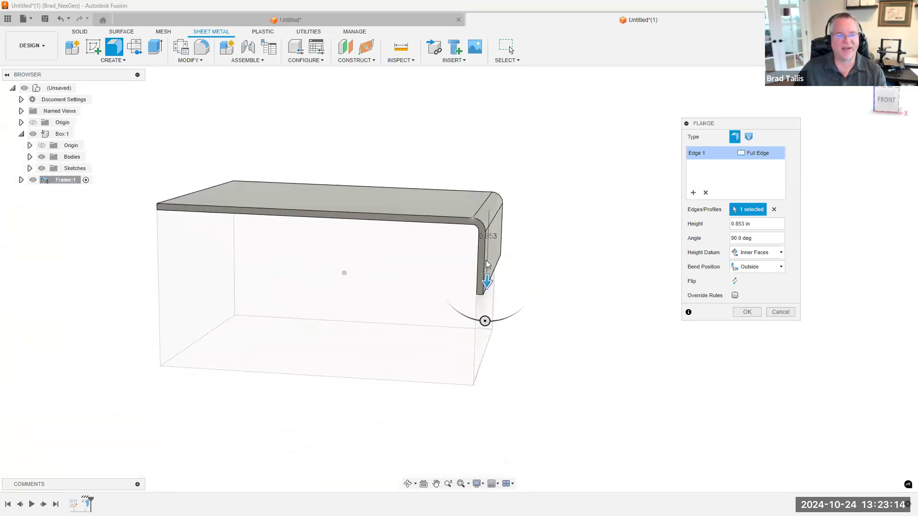
click(764, 224)
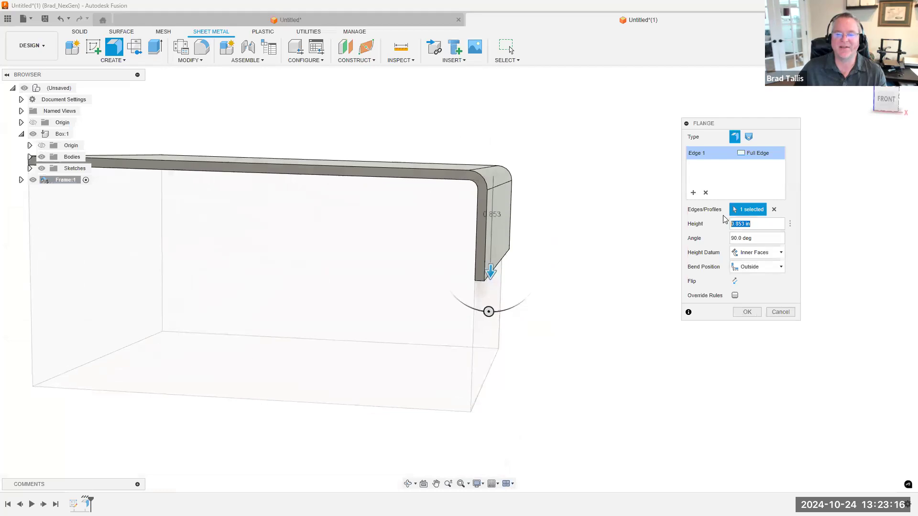
text(2)
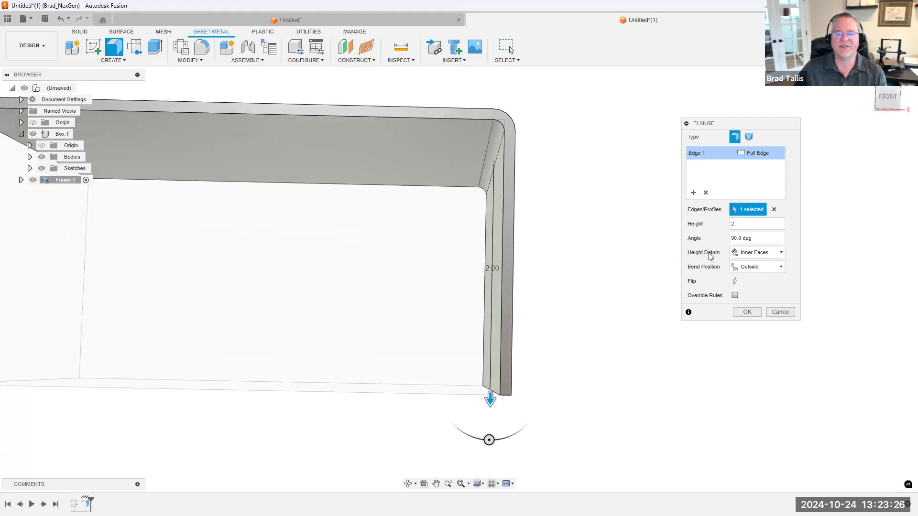
click(755, 259)
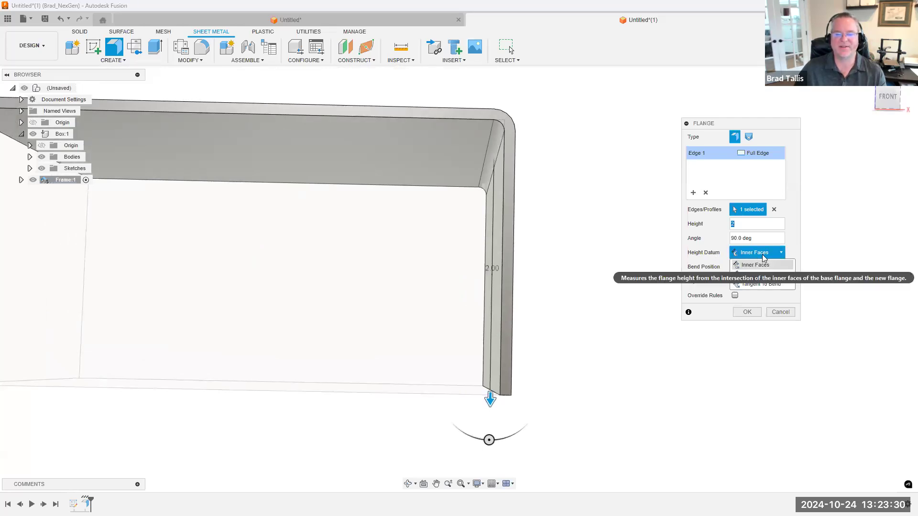
click(763, 263)
shift+middle_drag(472, 164, 476, 151)
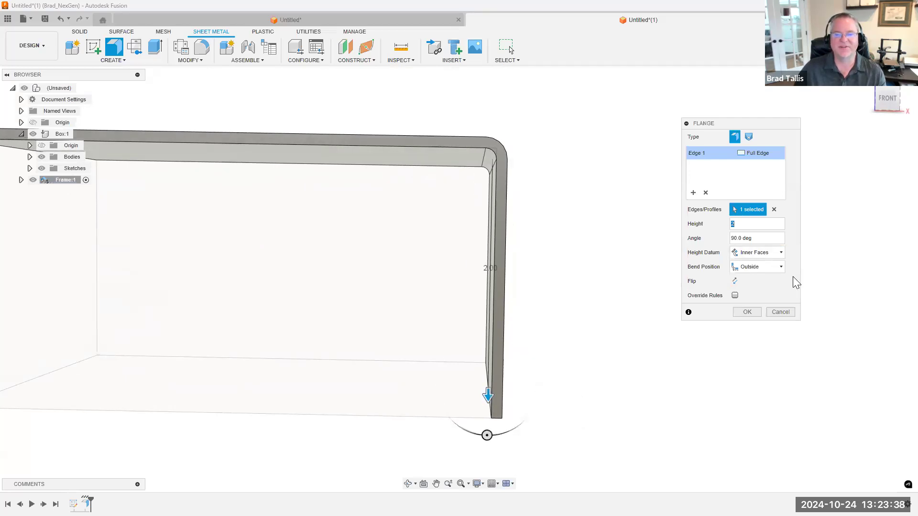
Set the flange's height datum to Outer Faces and compare its lower end with the bottom of the box
click(761, 253)
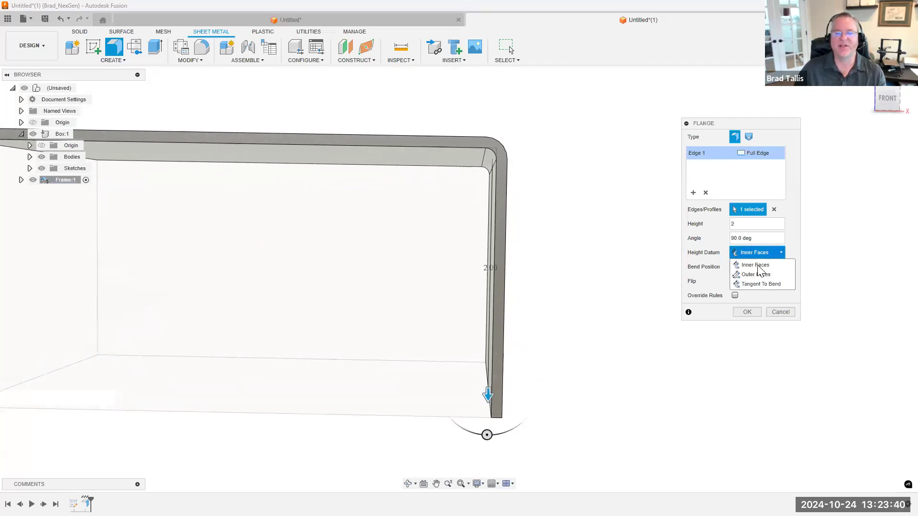
click(757, 274)
shift+middle_drag(480, 427, 459, 339)
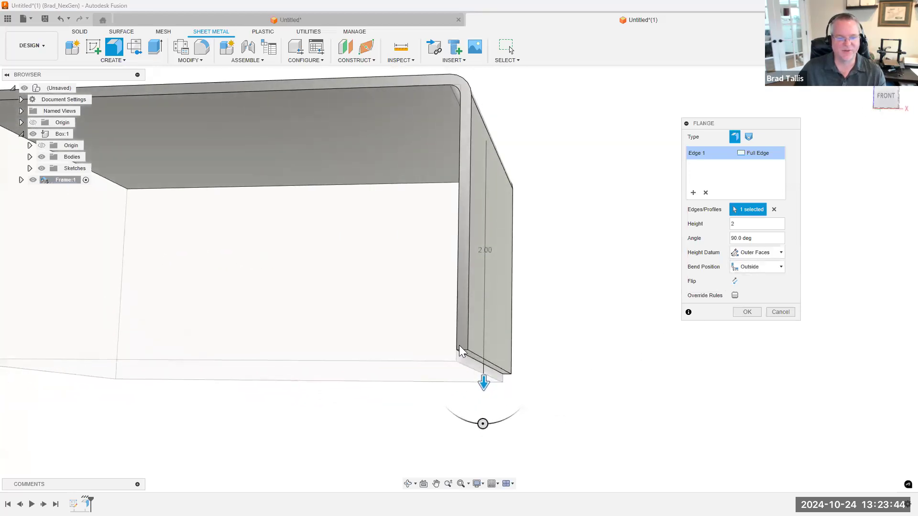
shift+middle_drag(538, 211, 488, 334)
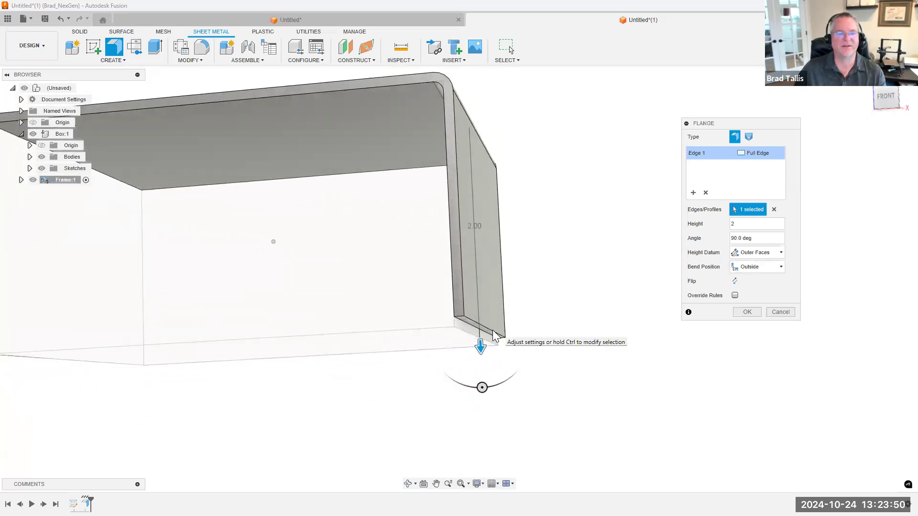
shift+middle_drag(509, 239, 428, 144)
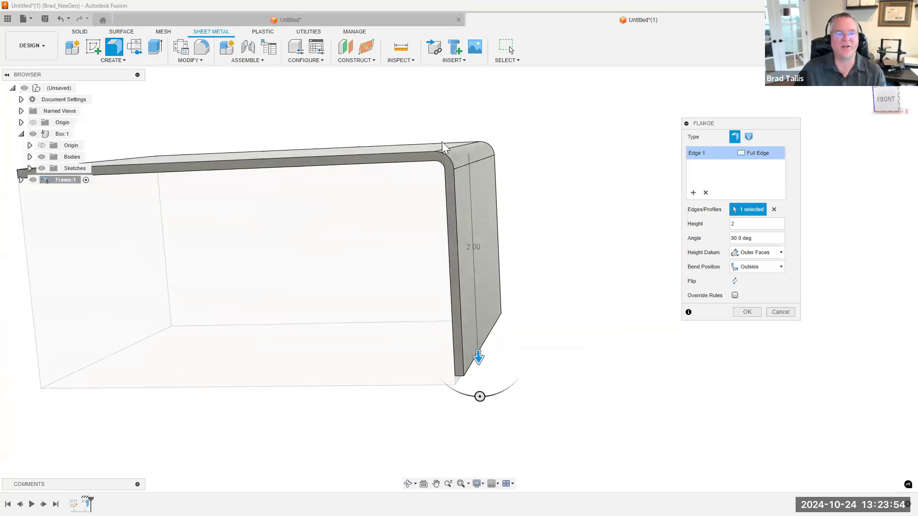
shift+middle_drag(435, 182, 421, 138)
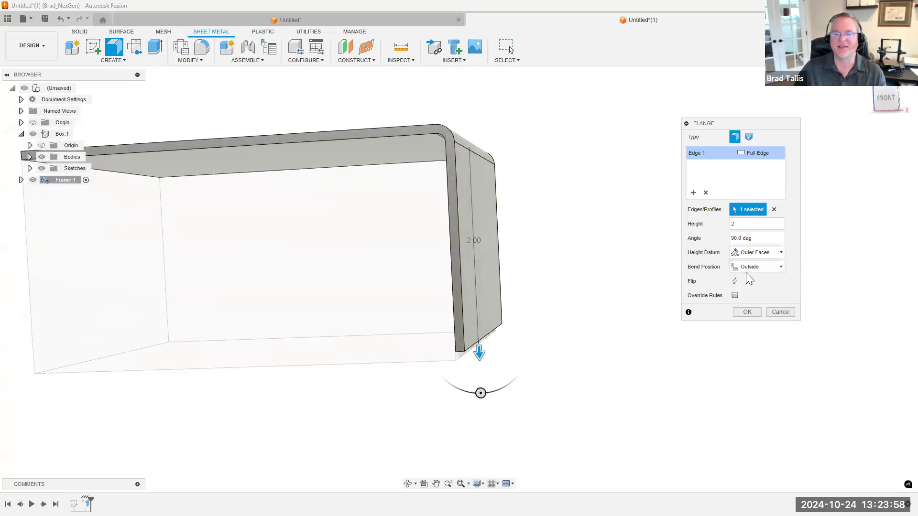
Switch the flange's height datum back to Inner Faces and check its lower end against the bottom of the box
click(753, 269)
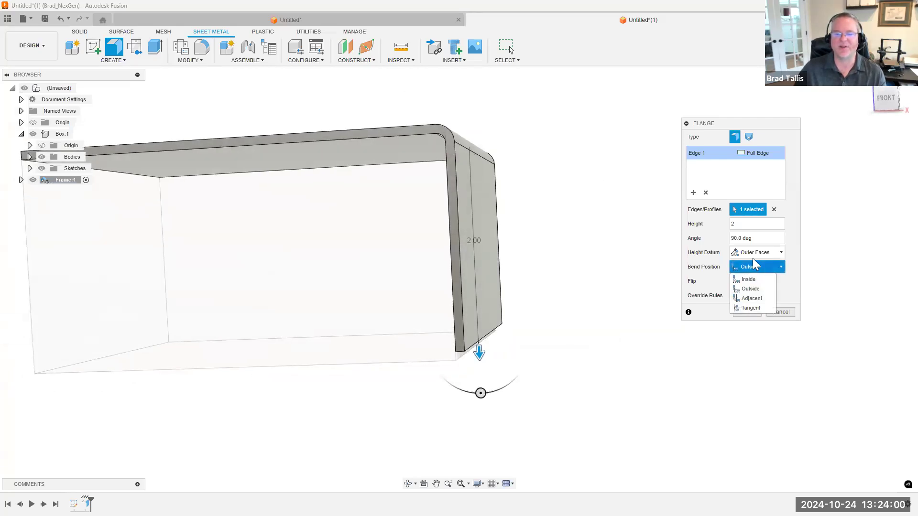
click(753, 257)
click(752, 254)
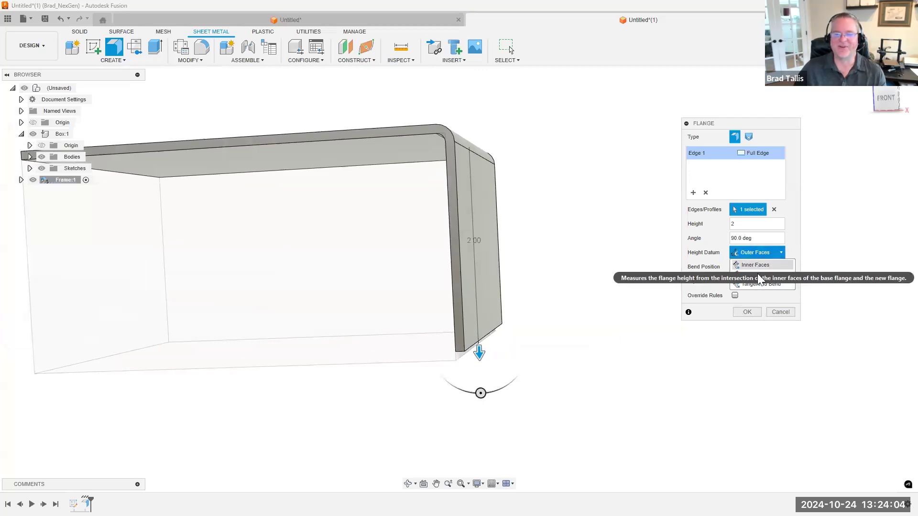
click(756, 266)
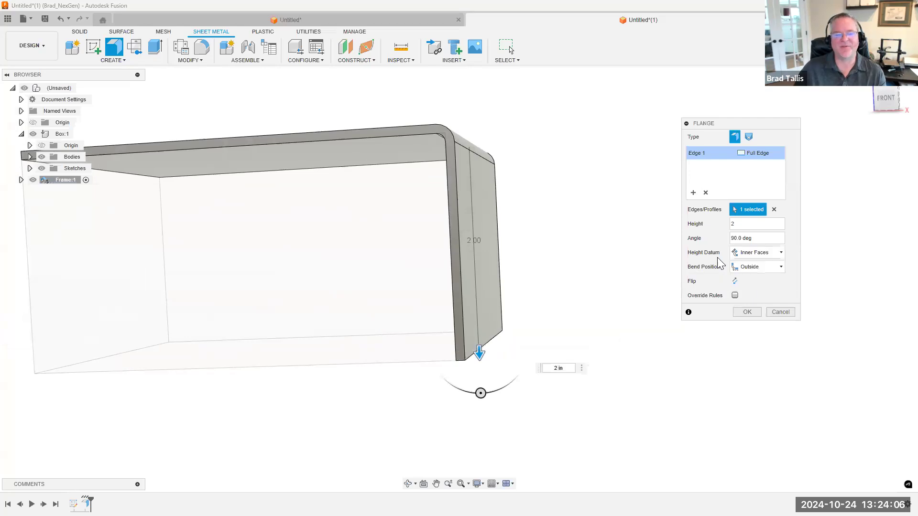
shift+middle_drag(442, 174, 482, 351)
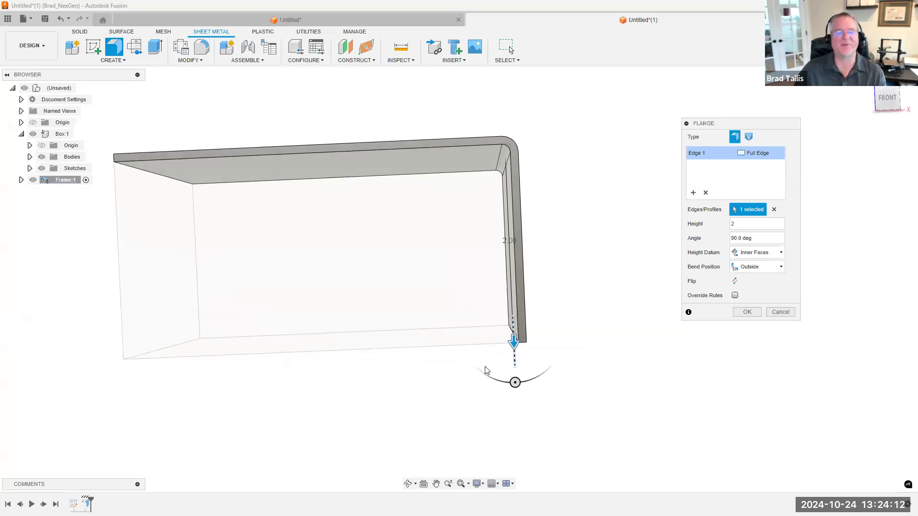
shift+middle_drag(440, 393, 438, 390)
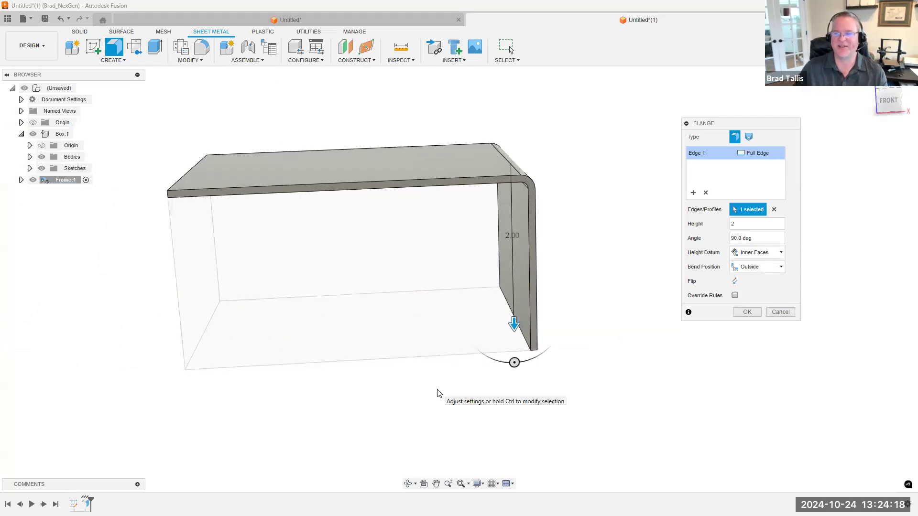
Add the plate's other three lower edges to the flange and inspect the mitered corners from below
shift+middle_drag(662, 356, 686, 301)
shift+middle_drag(495, 244, 492, 205)
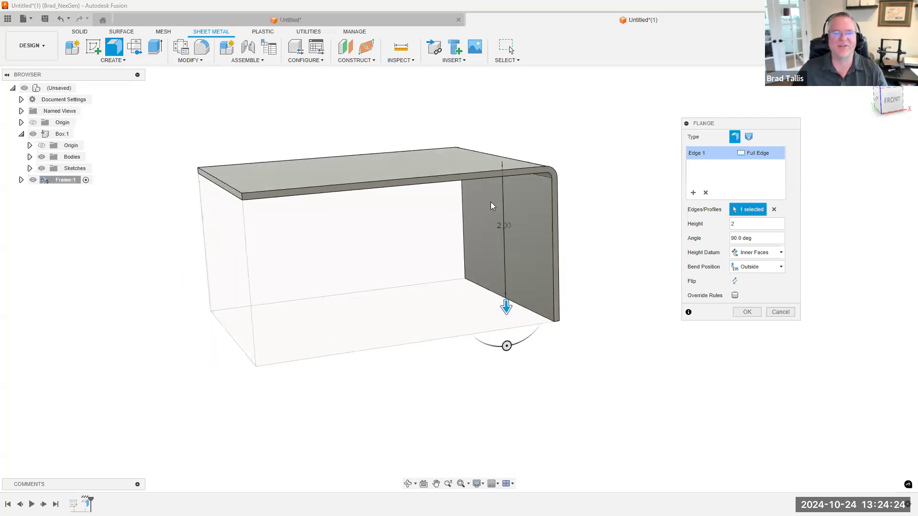
click(456, 183)
shift+middle_drag(569, 268, 514, 181)
click(513, 180)
shift+middle_drag(561, 313, 426, 214)
click(424, 196)
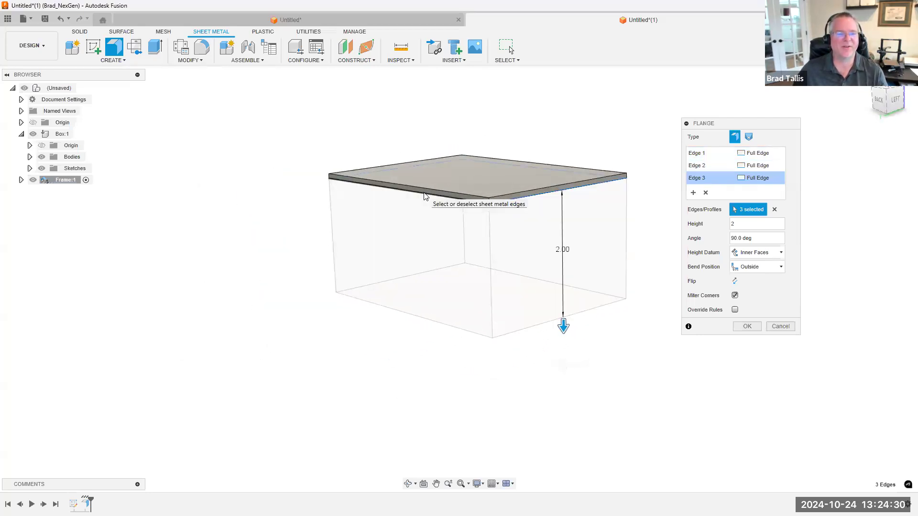
shift+middle_drag(560, 358, 135, 177)
scroll(158, 283, up, 5)
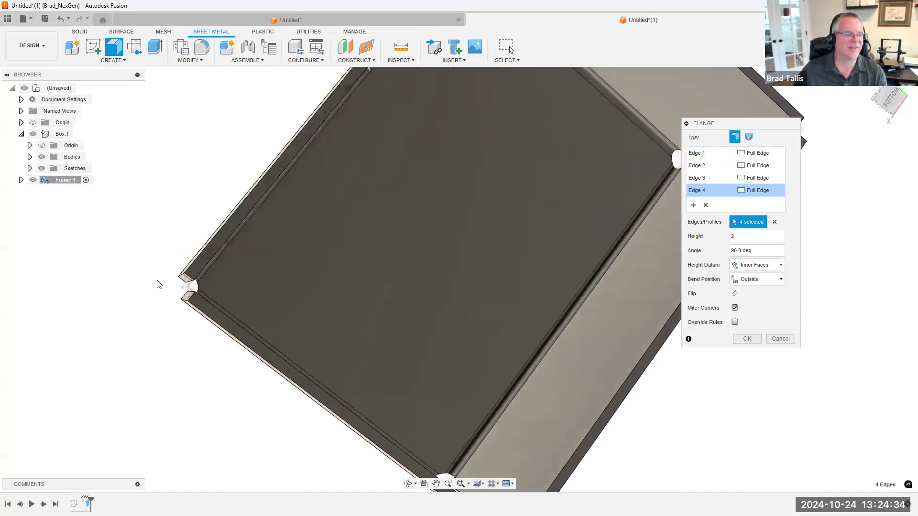
scroll(160, 337, down, 10)
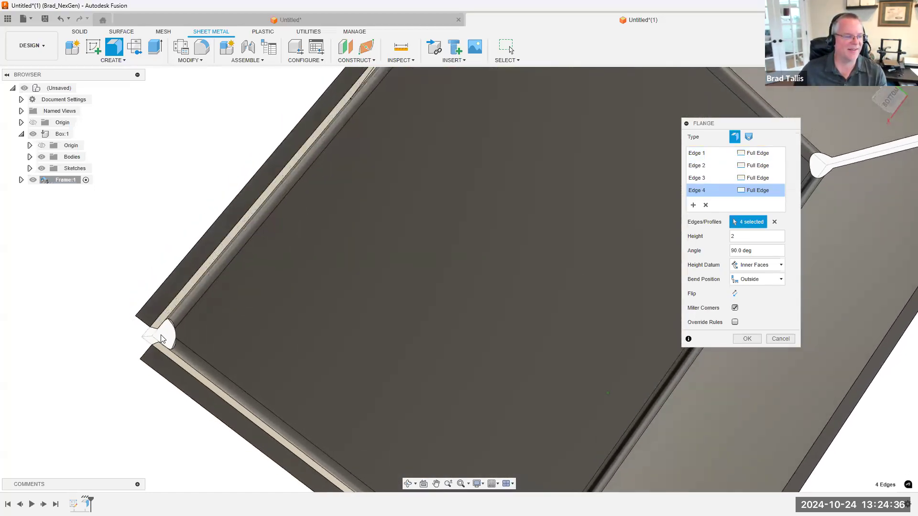
mouse_move(587, 209)
shift+middle_down()
mouse_move(589, 201)
mouse_move(605, 206)
mouse_move(599, 211)
shift+middle_up()
scroll(592, 211, up, 4)
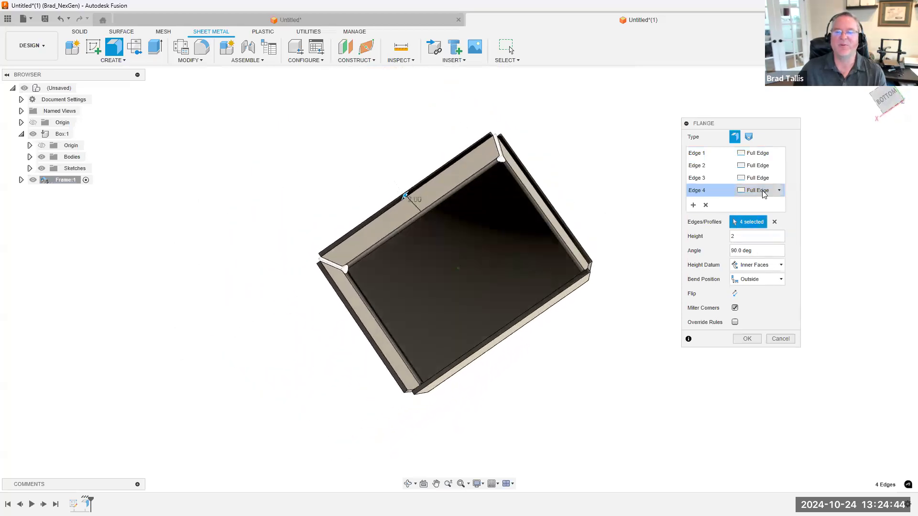
Set the bend position of the four-edge flange to Adjacent and inspect the gap and relief at a corner
click(764, 280)
click(753, 314)
shift+middle_drag(672, 297, 598, 113)
scroll(599, 113, up, 5)
scroll(600, 115, down, 3)
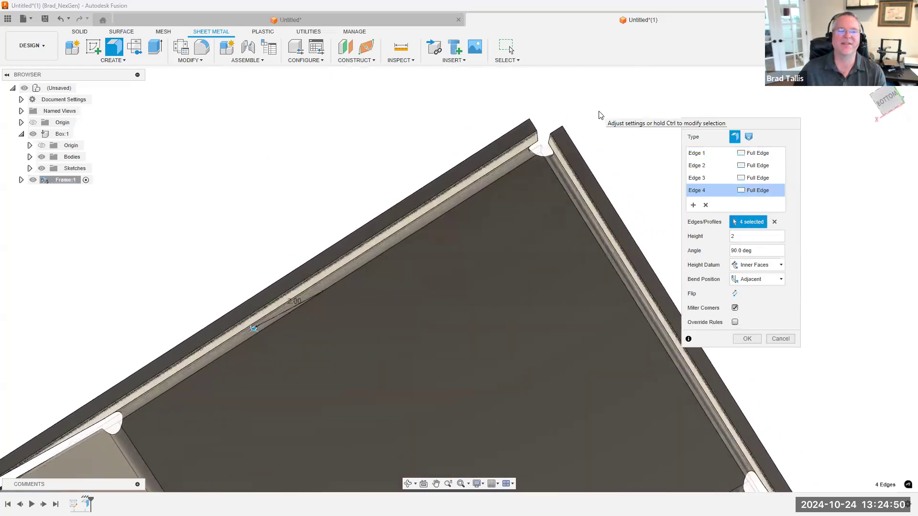
shift+middle_drag(528, 161, 532, 166)
scroll(533, 170, down, 8)
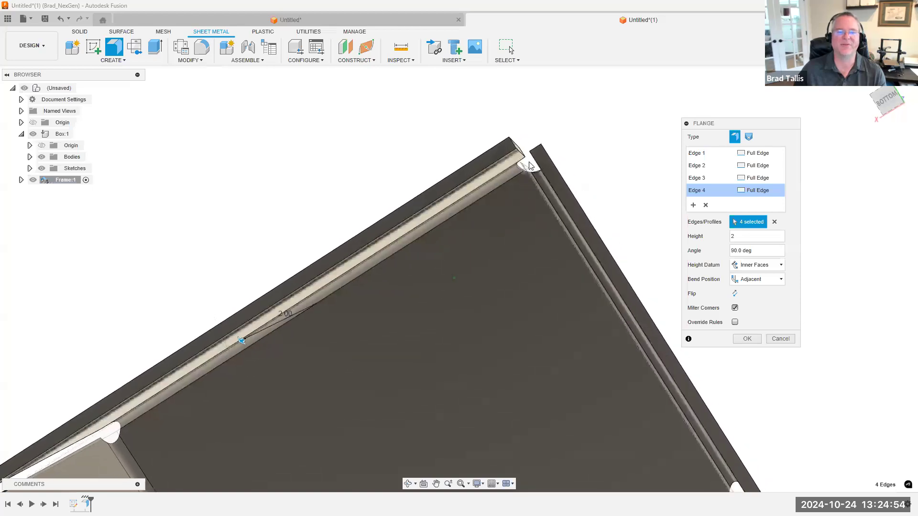
Accept the four-edge mitered flange and inspect the resulting open box and its corners
shift+middle_drag(666, 314, 673, 300)
key(Return)
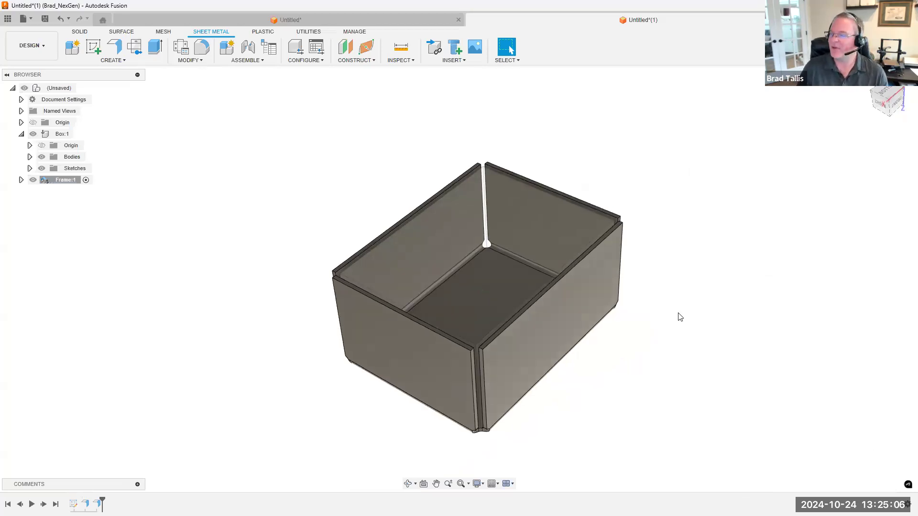
shift+middle_drag(686, 315, 606, 249)
scroll(672, 228, up, 2)
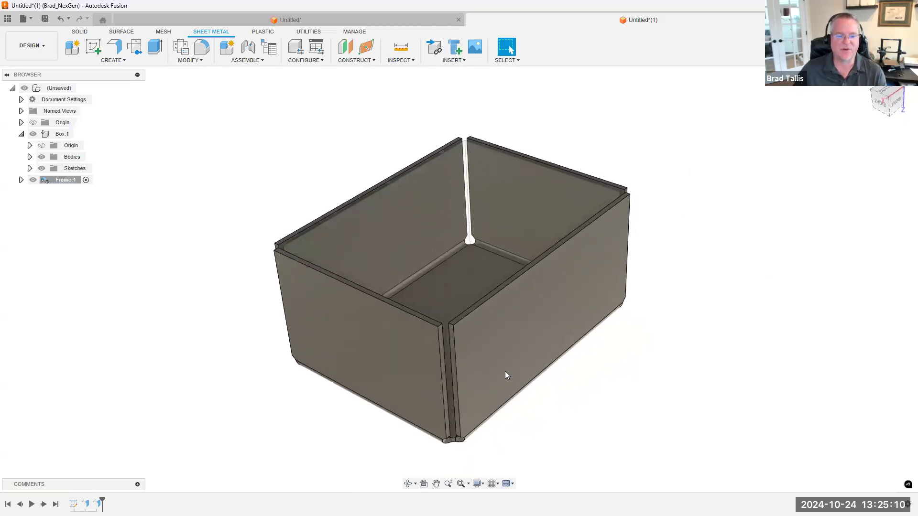
shift+middle_drag(506, 375, 434, 431)
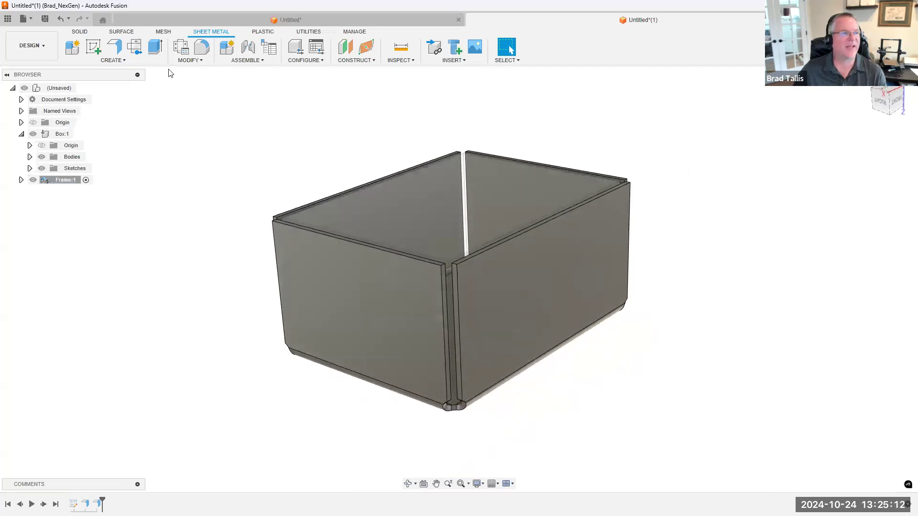
mouse_move(590, 233)
shift+middle_down()
mouse_move(623, 197)
mouse_move(630, 221)
mouse_move(585, 244)
shift+middle_up()
click(580, 246)
right_click(579, 247)
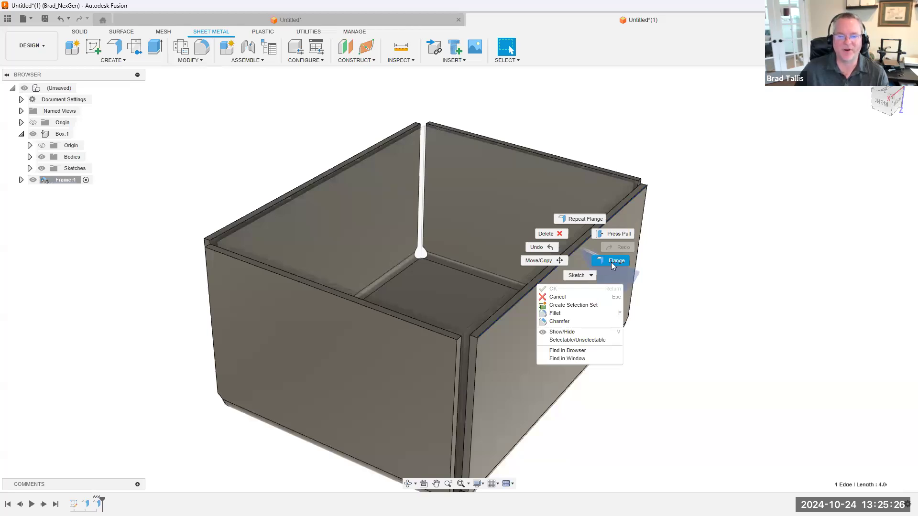
click(755, 212)
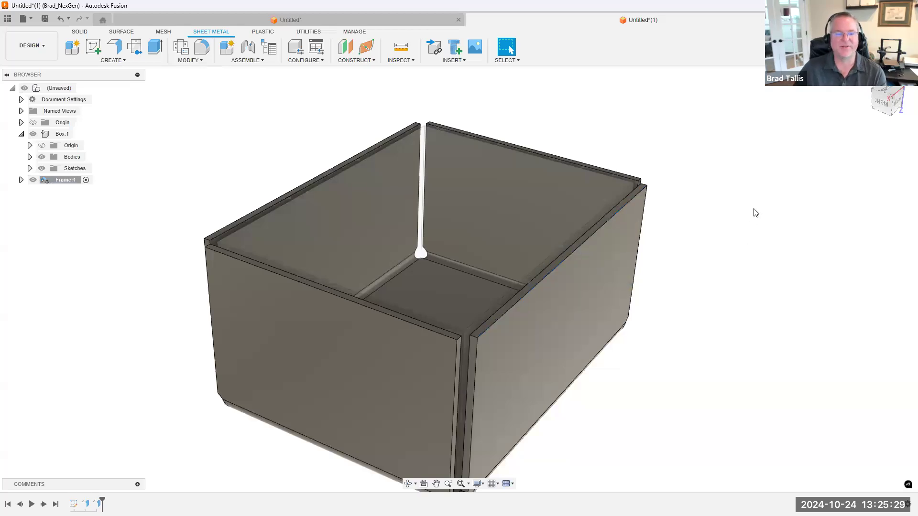
click(114, 46)
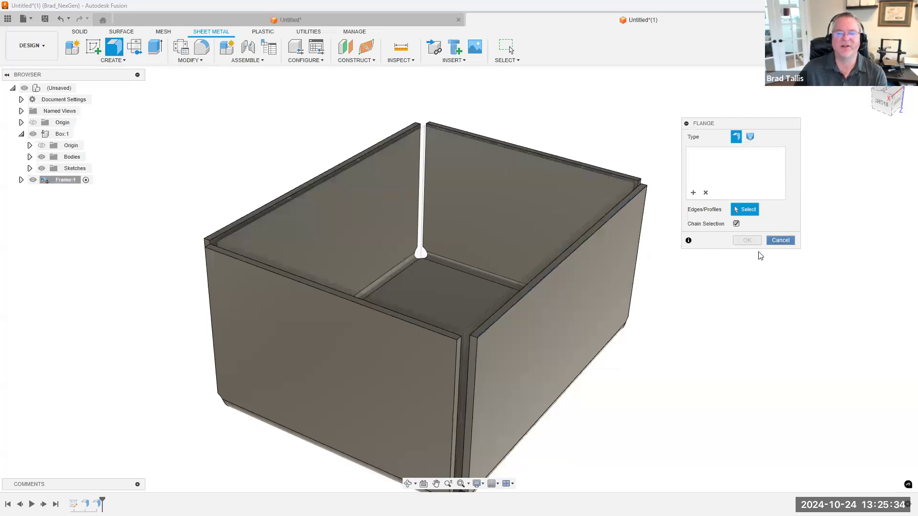
key(Escape)
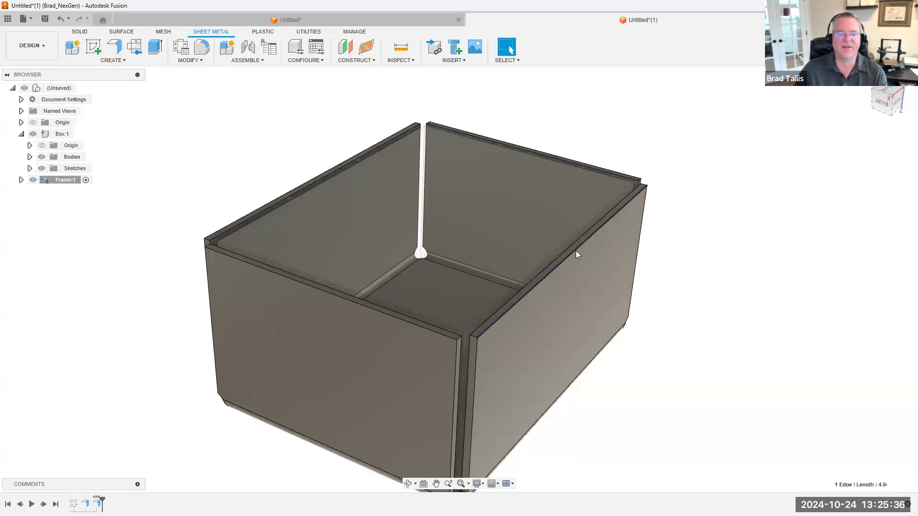
Start a flange on the outer upper edge of a long side wall, extending outward at 90 degrees with a 1 in height
right_click(576, 255)
click(602, 265)
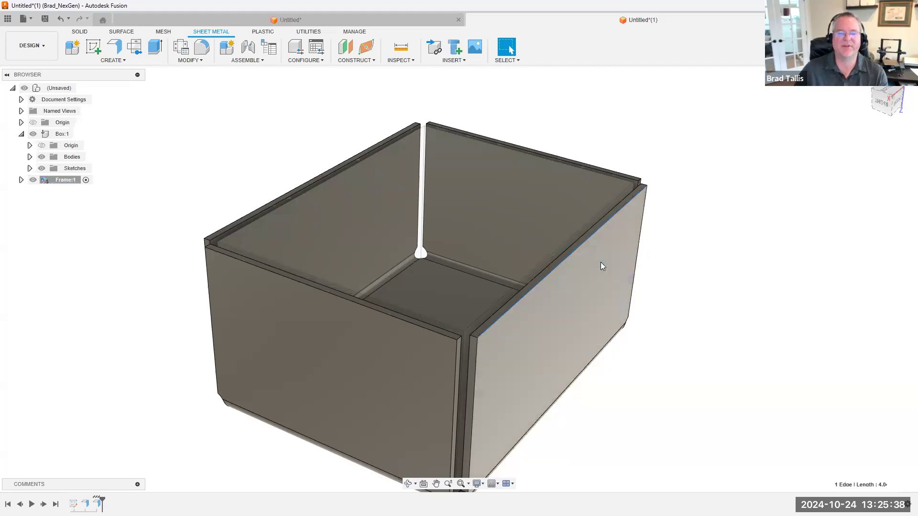
middle_drag(659, 268, 511, 244)
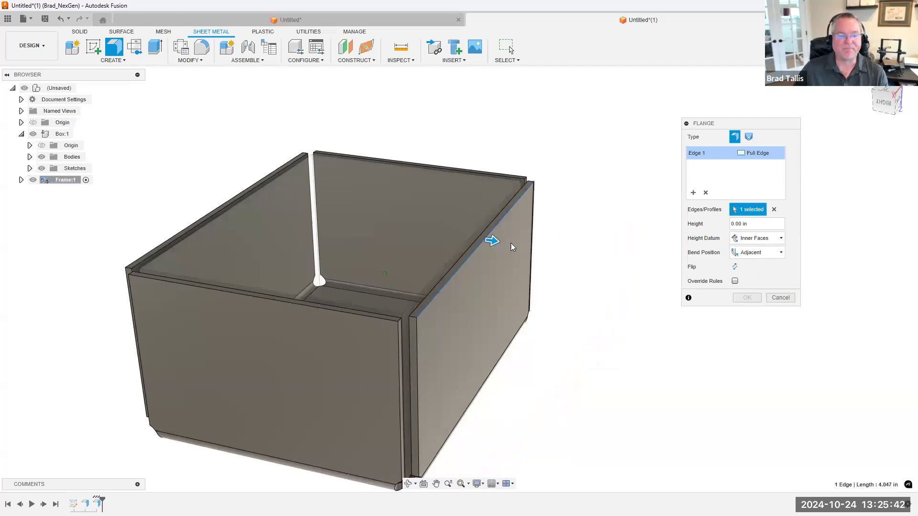
drag(510, 244, 586, 258)
shift+middle_drag(592, 310, 655, 237)
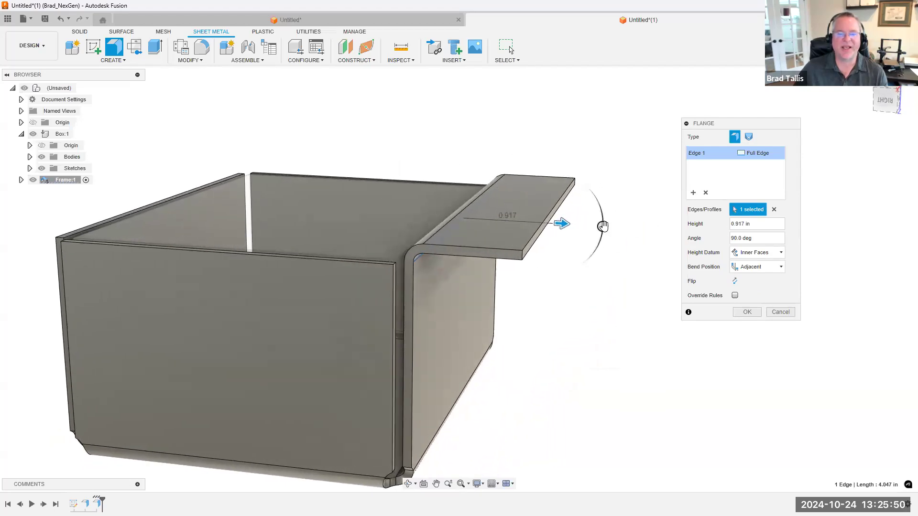
click(747, 224)
text(1)
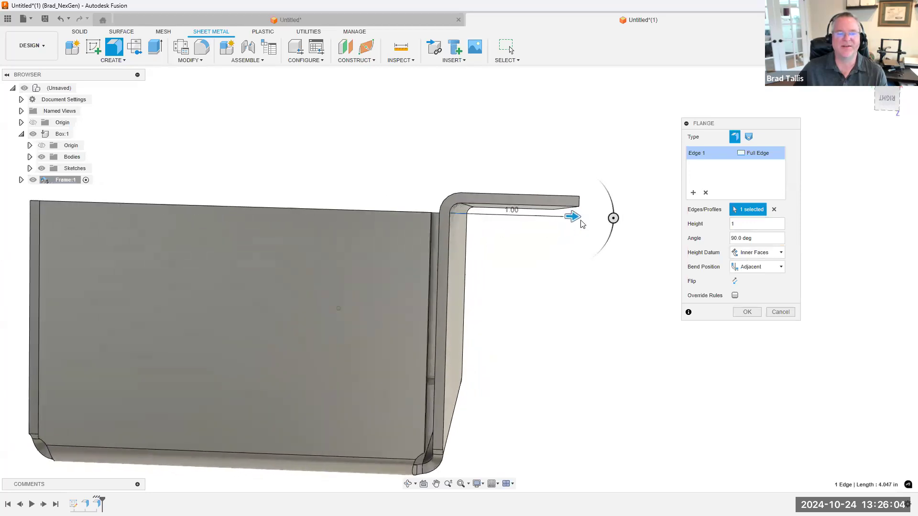
Compare the new flange's reach with the height datum on Outer Faces and Inner Faces, ending on Inner Faces
click(766, 253)
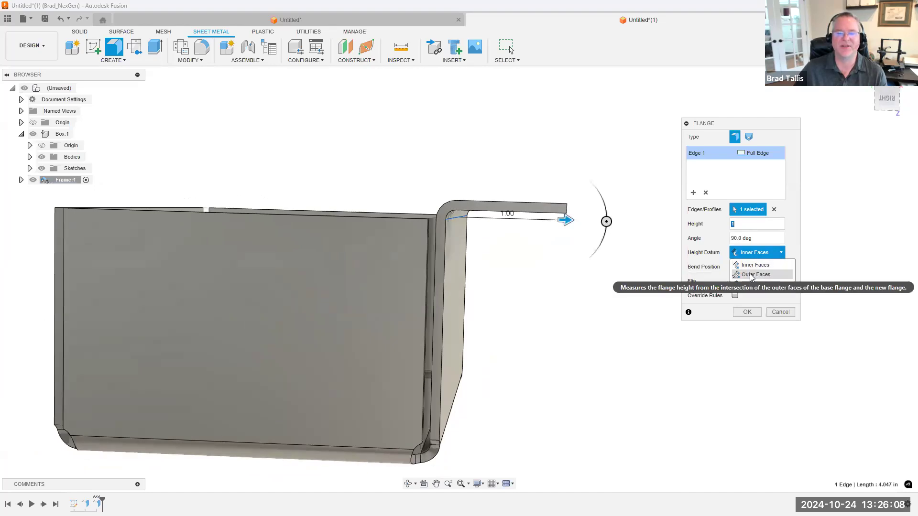
click(751, 275)
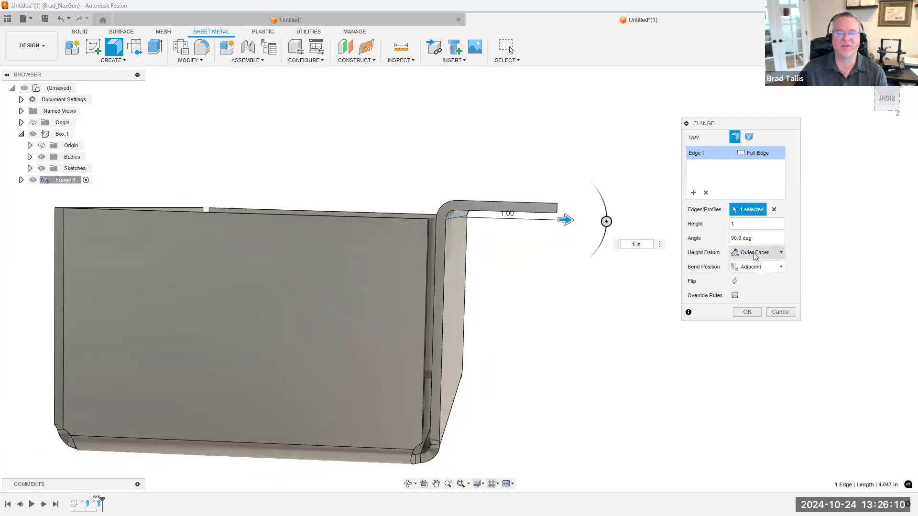
click(756, 253)
click(754, 265)
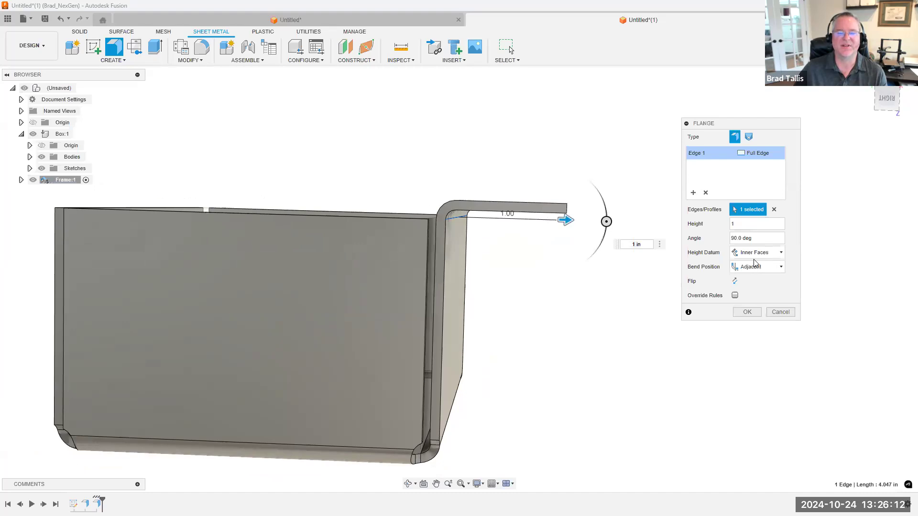
click(758, 252)
click(754, 275)
shift+middle_drag(536, 200, 456, 230)
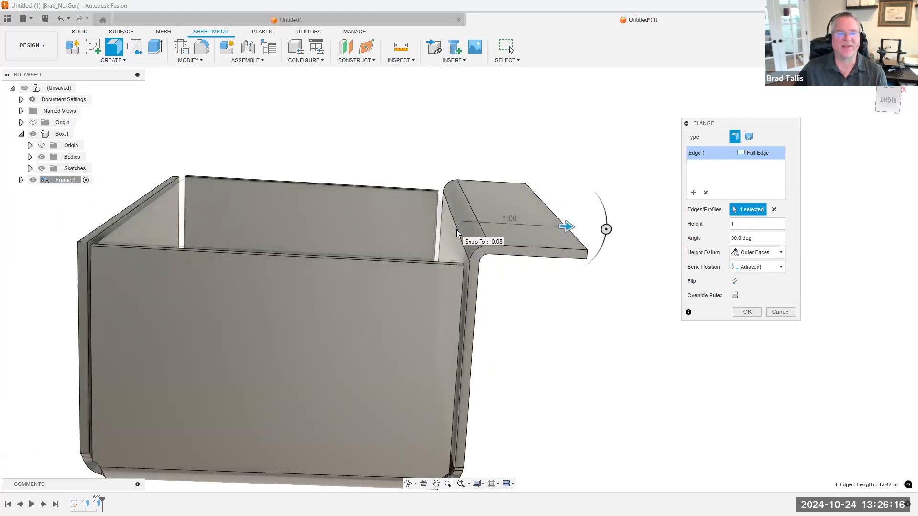
shift+middle_drag(511, 220, 546, 215)
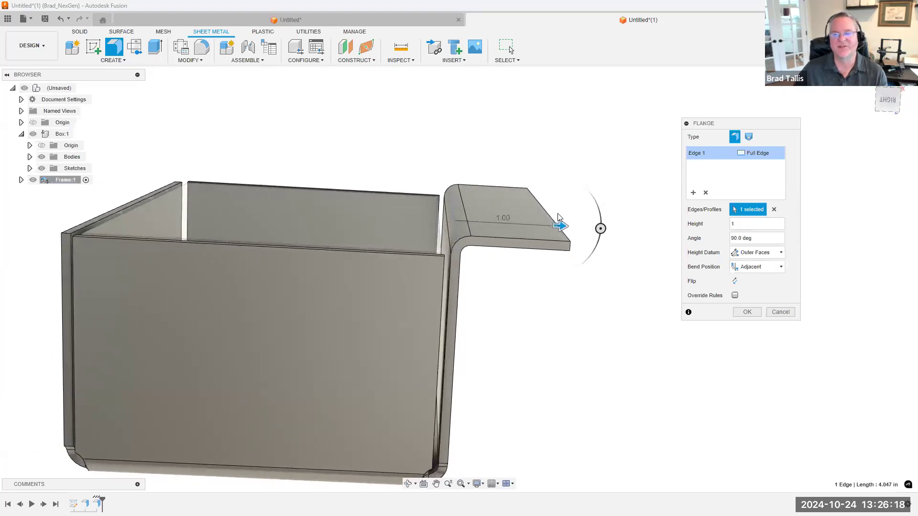
shift+middle_drag(566, 217, 534, 224)
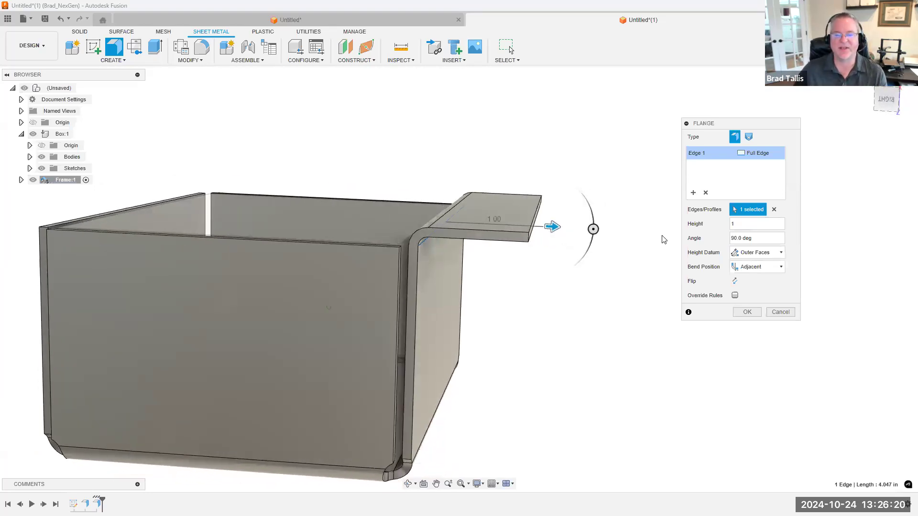
click(749, 252)
click(750, 264)
shift+middle_drag(457, 232, 719, 149)
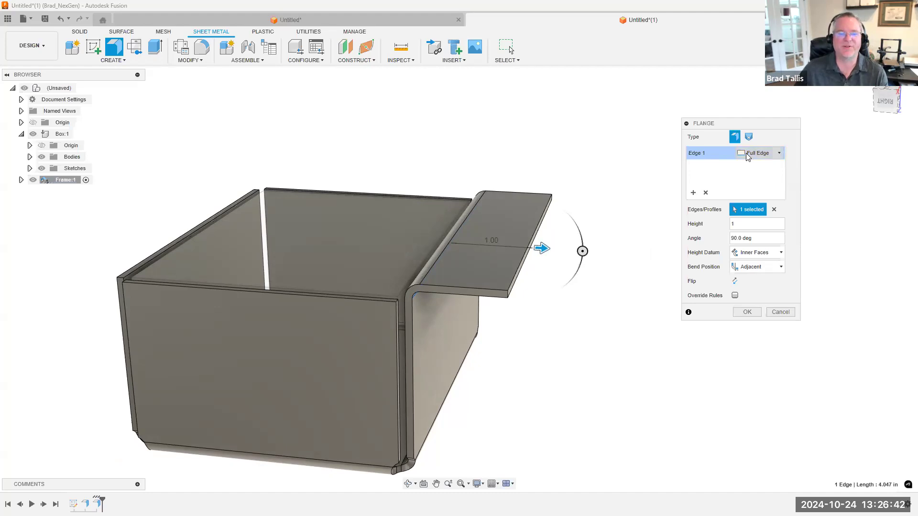
Change the flange's edge extent to Symmetric, narrow it to a distance of about 1.396 in, and inspect the bend reliefs
shift+middle_drag(423, 287, 410, 334)
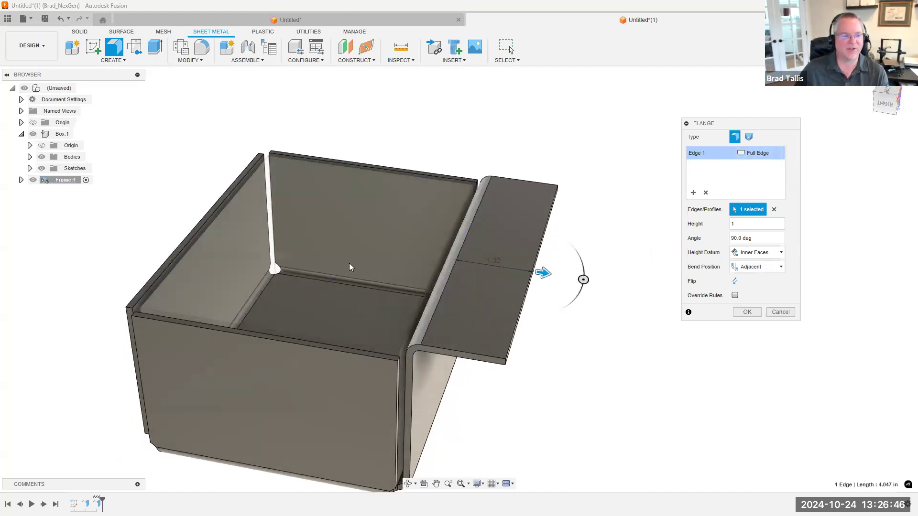
click(763, 156)
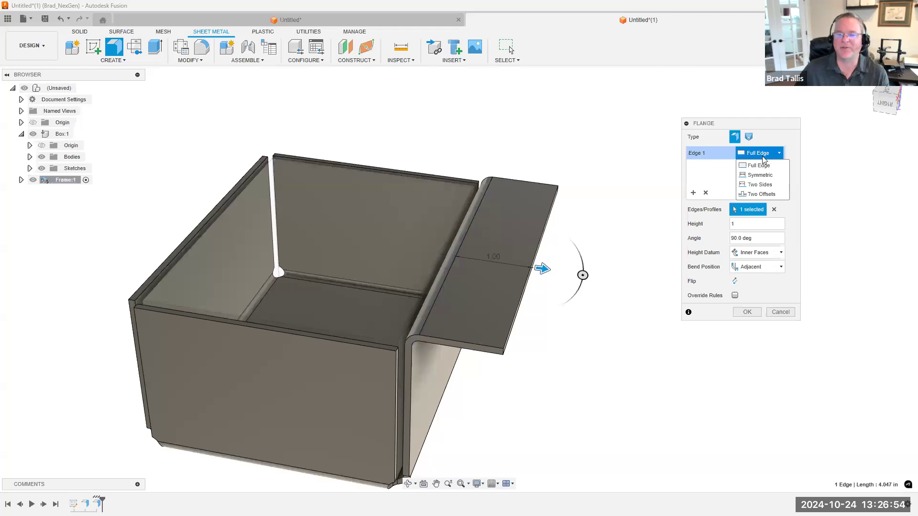
click(761, 175)
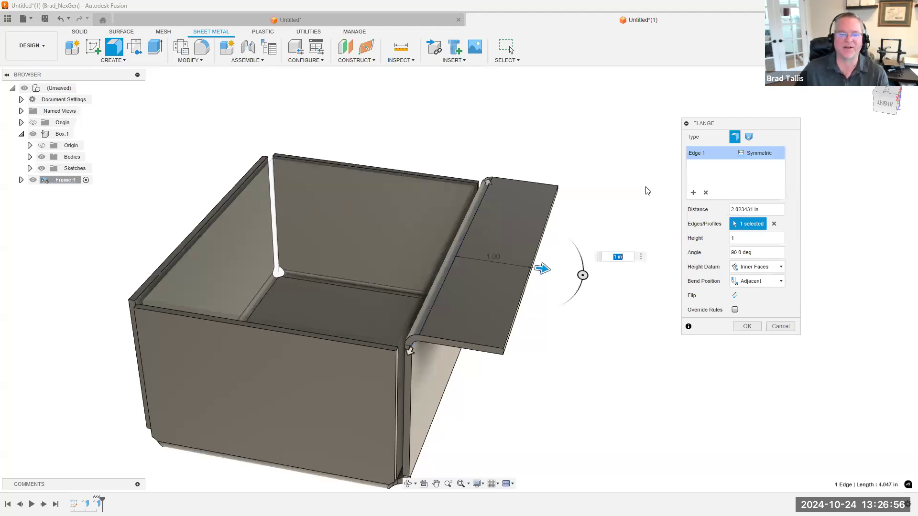
shift+middle_drag(594, 198, 580, 296)
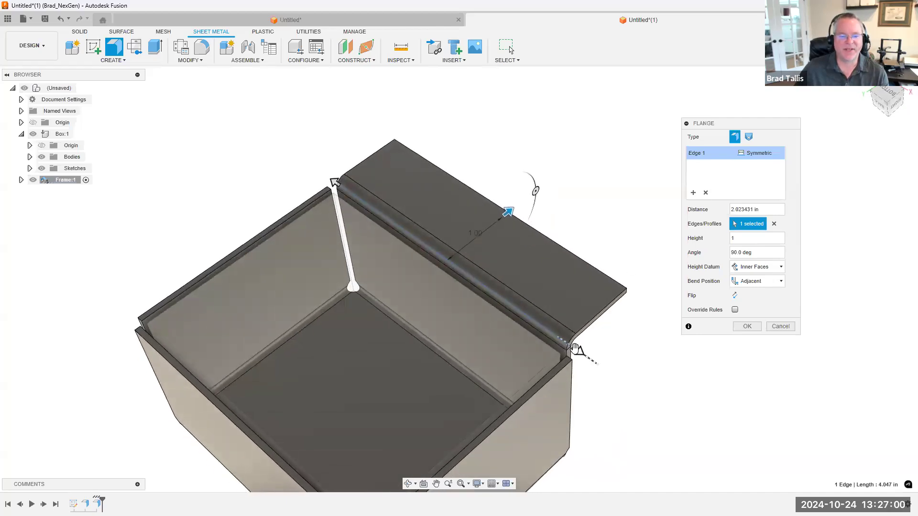
drag(576, 351, 545, 308)
shift+middle_drag(544, 312, 426, 207)
scroll(464, 232, up, 3)
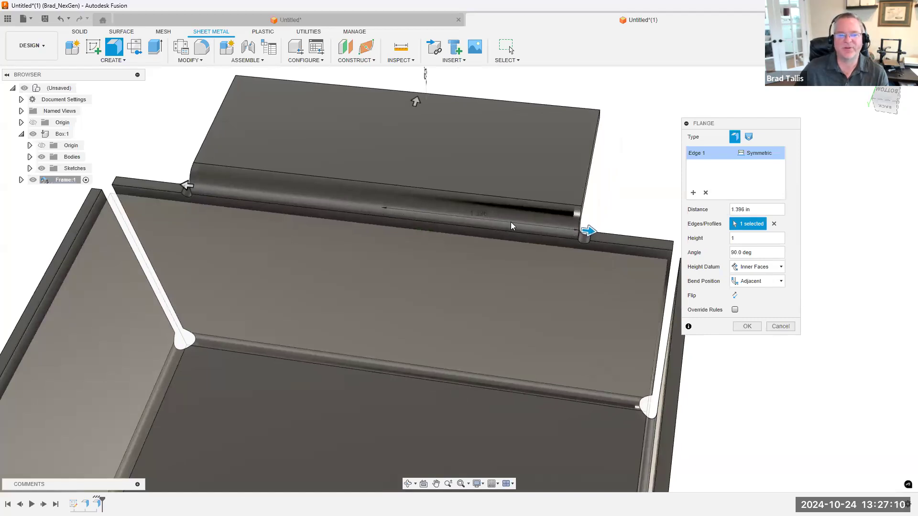
mouse_move(473, 220)
shift+middle_down()
mouse_move(484, 220)
mouse_move(389, 202)
shift+middle_up()
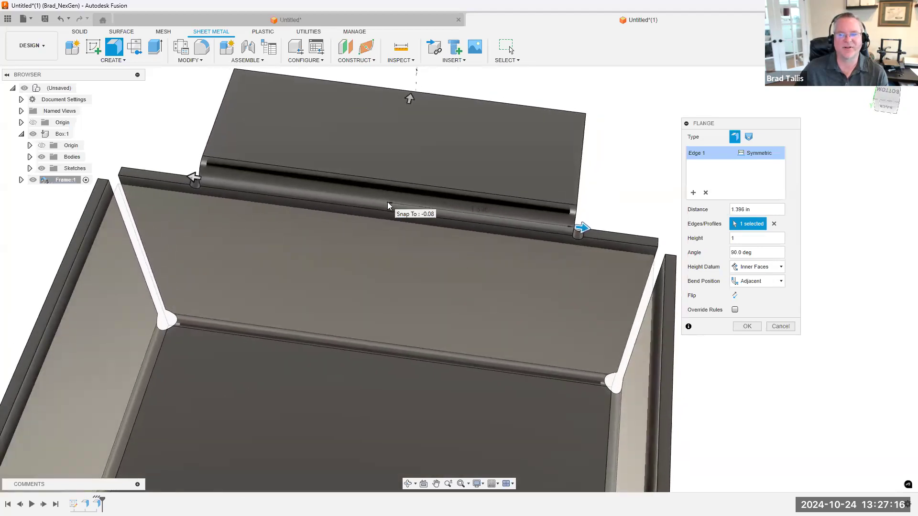
Set the flange's symmetric distance to 1 in, accept the flange, and view the finished tab on the wall
drag(758, 209, 726, 209)
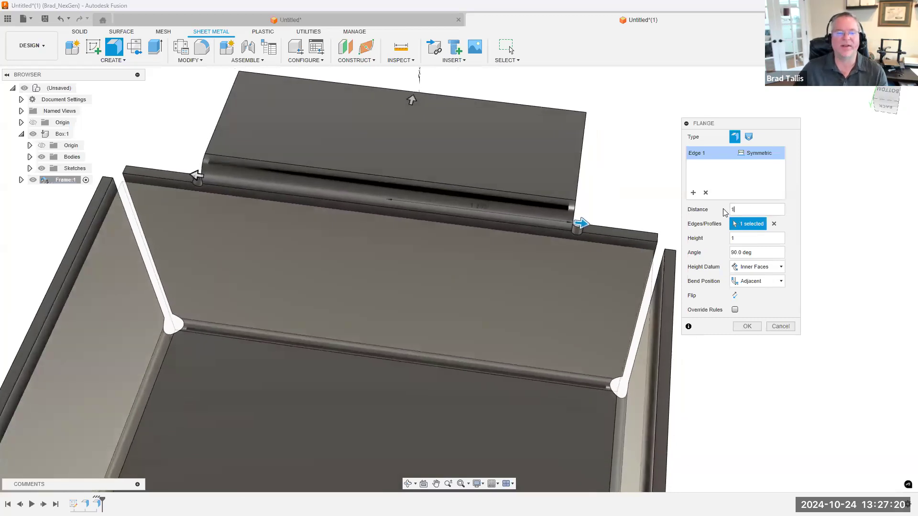
text(1)
shift+middle_drag(499, 198, 402, 199)
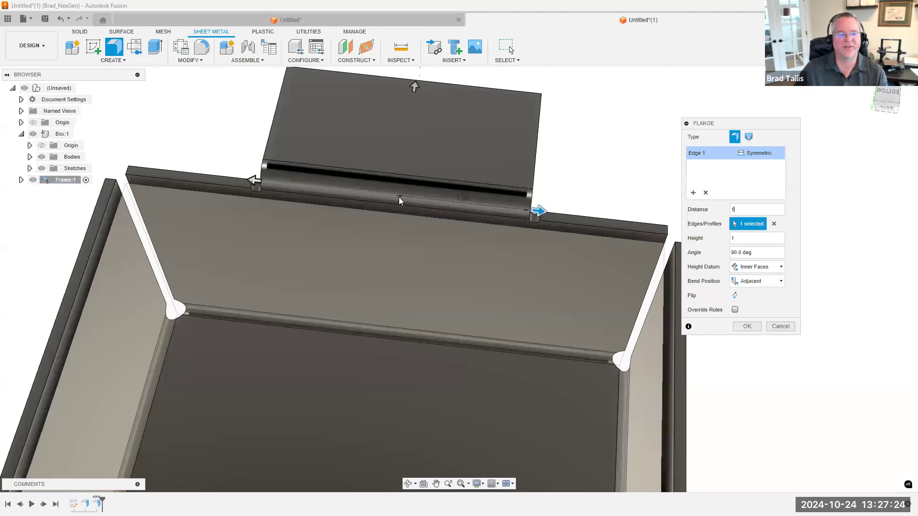
shift+middle_drag(498, 219, 750, 321)
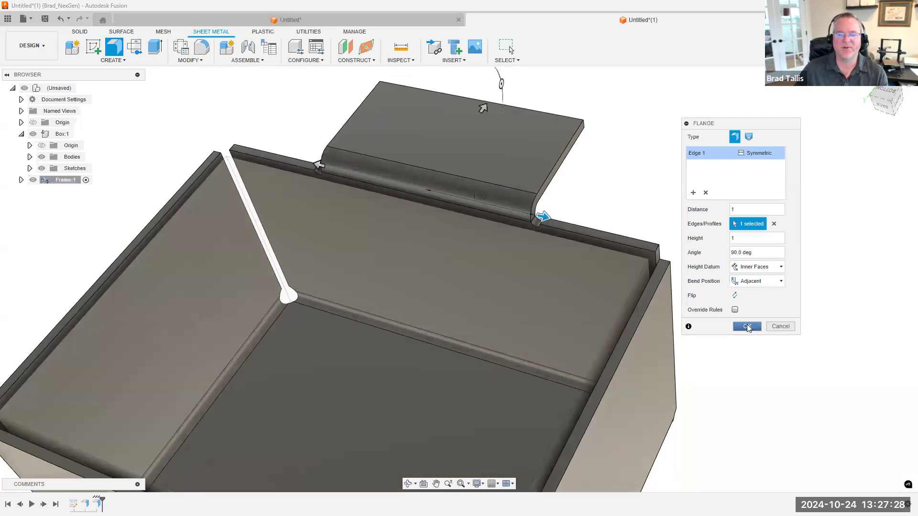
click(746, 324)
shift+middle_drag(686, 231, 553, 146)
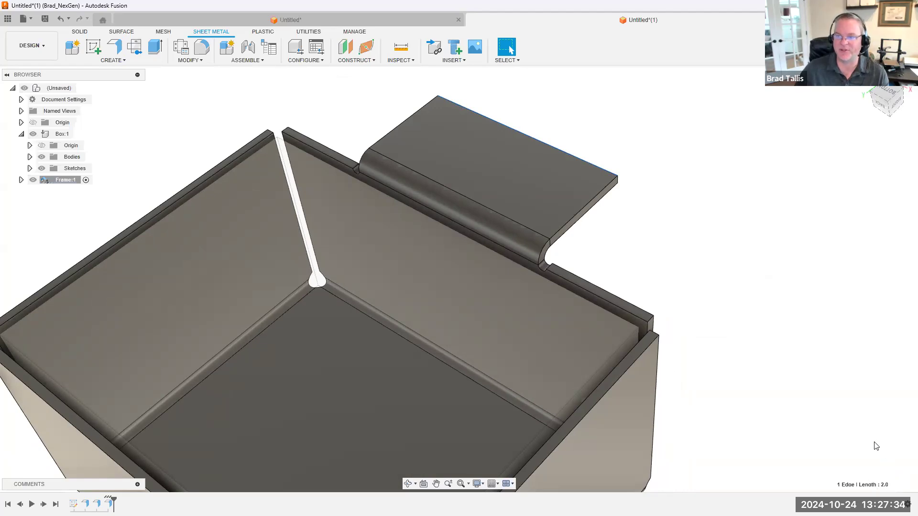
shift+middle_drag(755, 368, 145, 428)
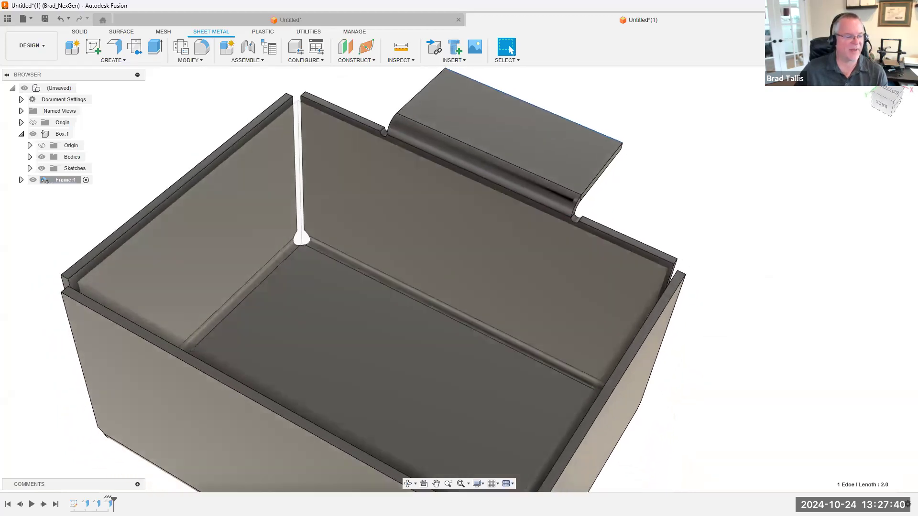
Reopen the tab flange for editing and narrow it symmetrically to a distance of about 0.798 in
double_click(109, 504)
shift+middle_drag(610, 249, 689, 239)
click(874, 162)
shift+middle_drag(650, 190, 461, 173)
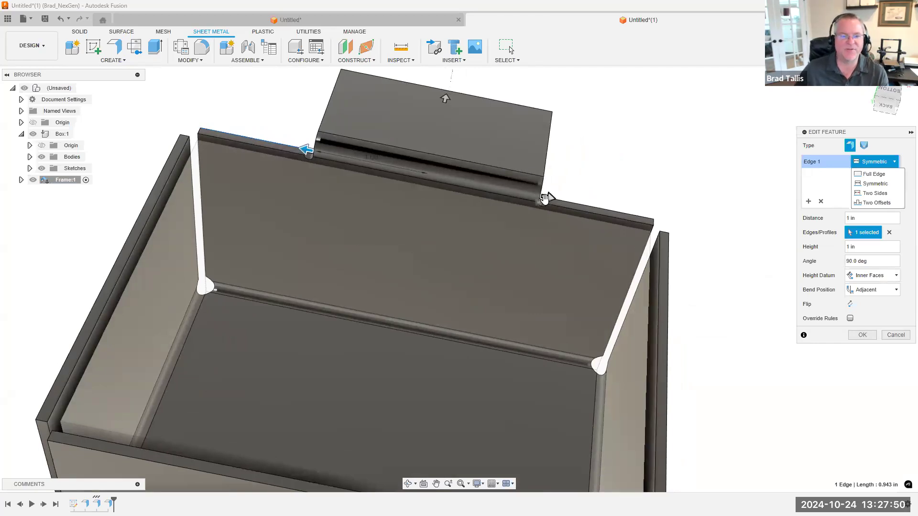
drag(551, 196, 526, 195)
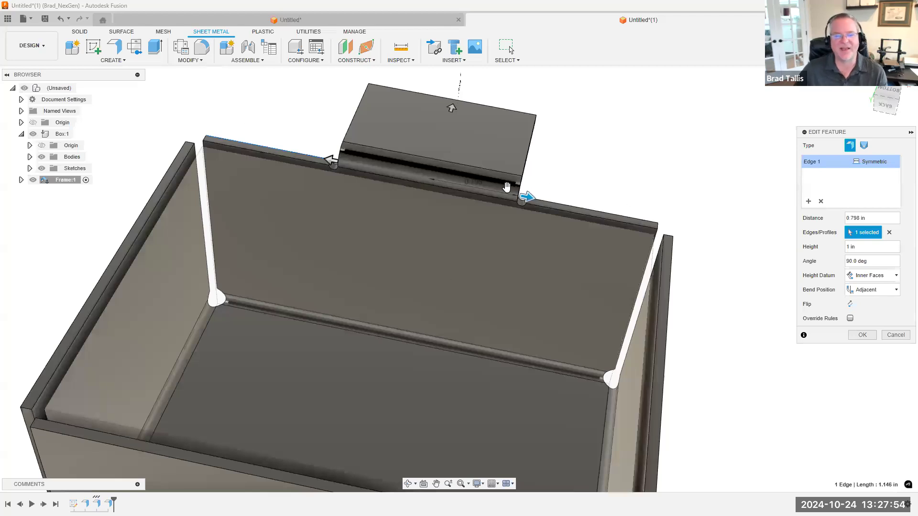
shift+middle_drag(494, 179, 470, 139)
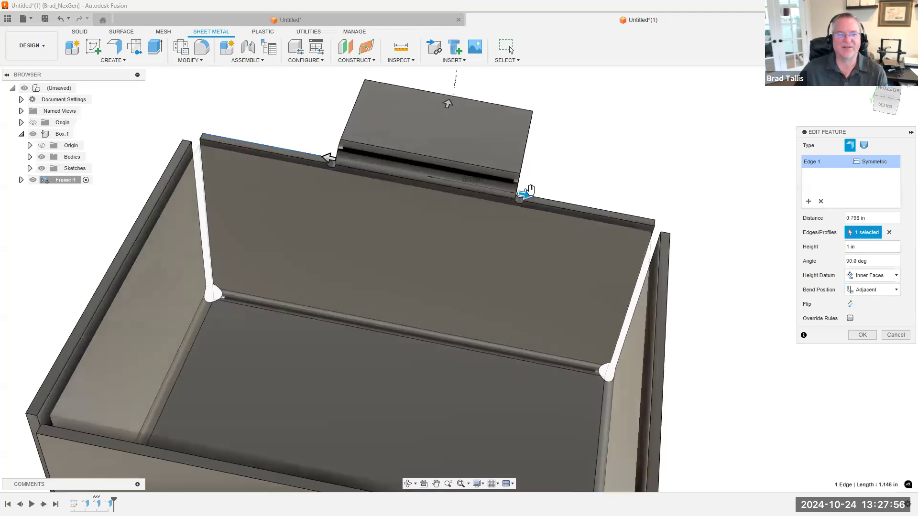
Set the tab flange's symmetric distance to 0.5 in and accept the edit
drag(527, 194, 499, 191)
click(874, 219)
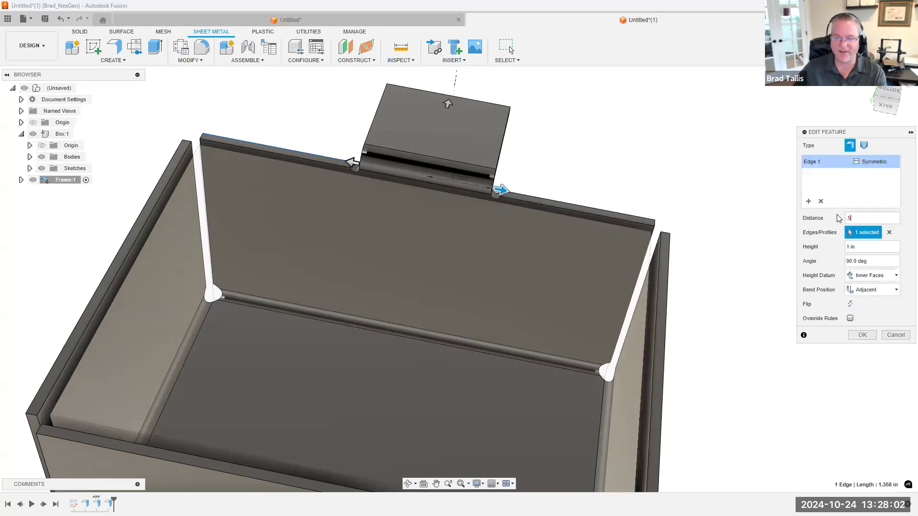
shift+middle_drag(772, 228, 852, 336)
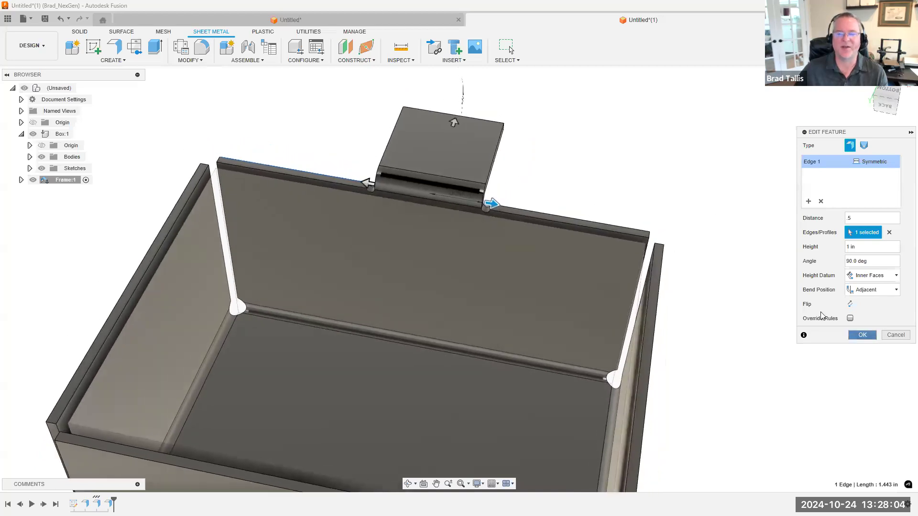
key(Return)
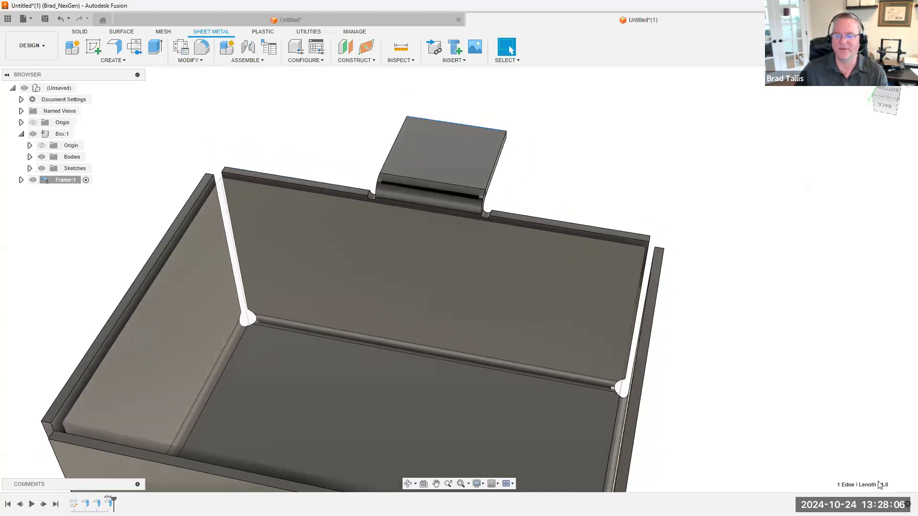
Reopen the tab flange for editing, reselect the back wall's top edge, and set its extent to Two Sides
scroll(600, 350, down, 3)
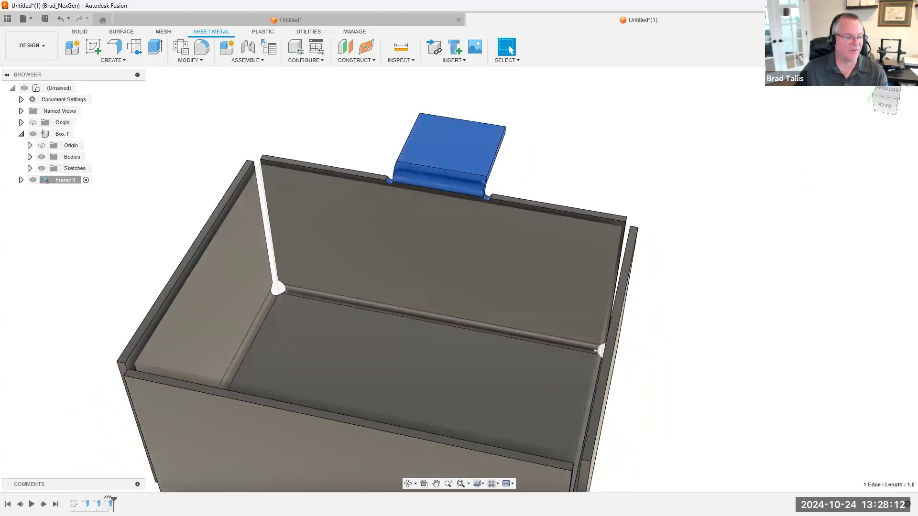
double_click(110, 503)
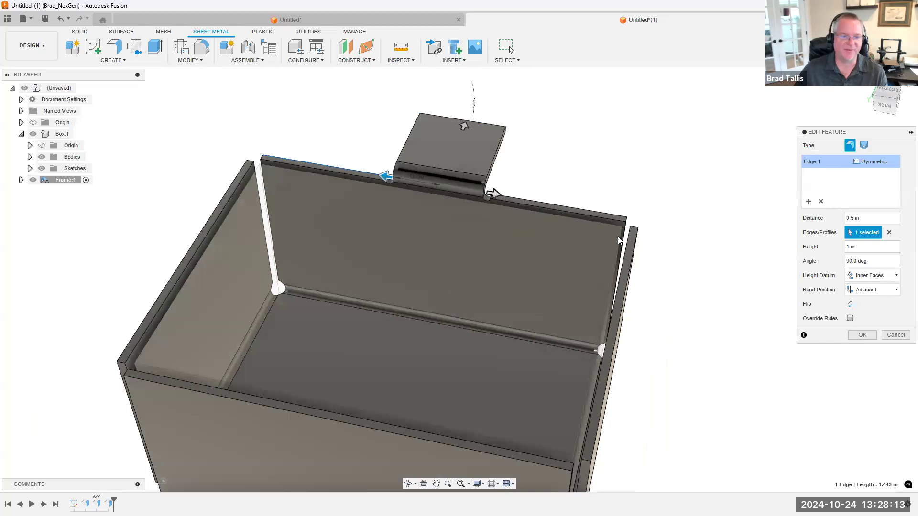
click(893, 163)
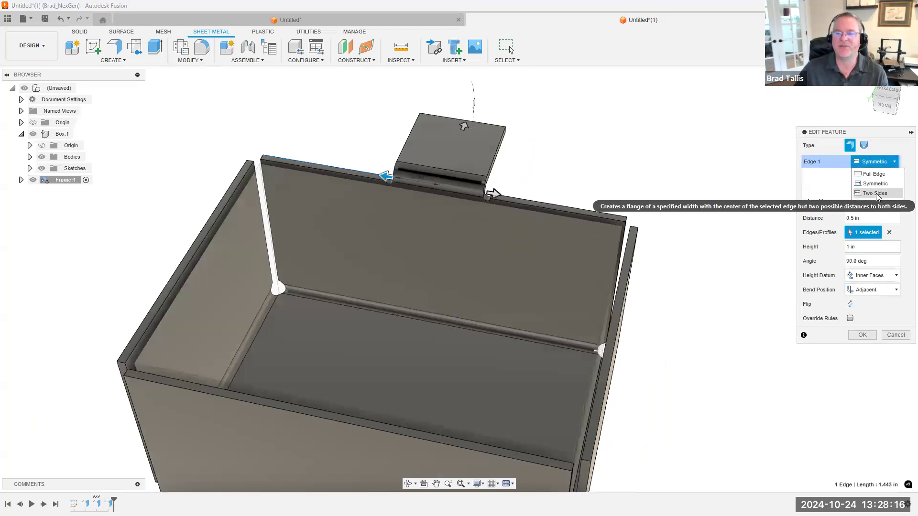
click(875, 193)
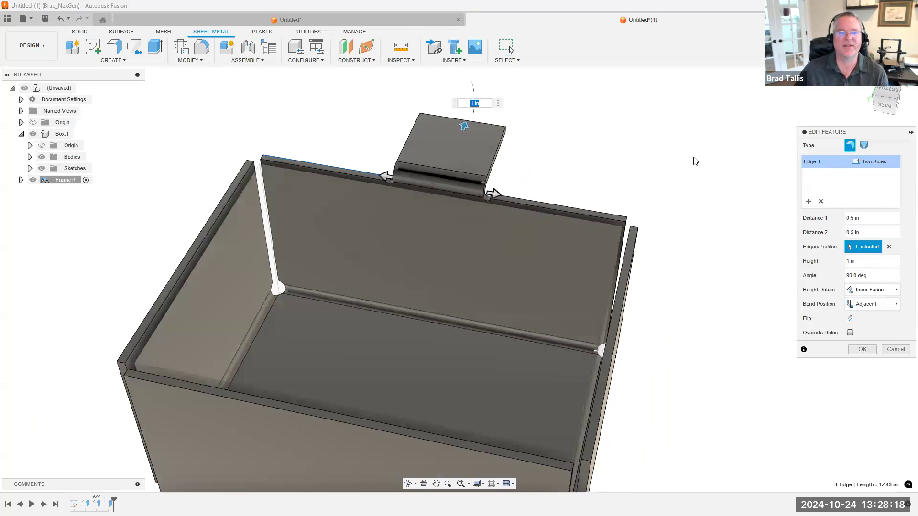
click(821, 202)
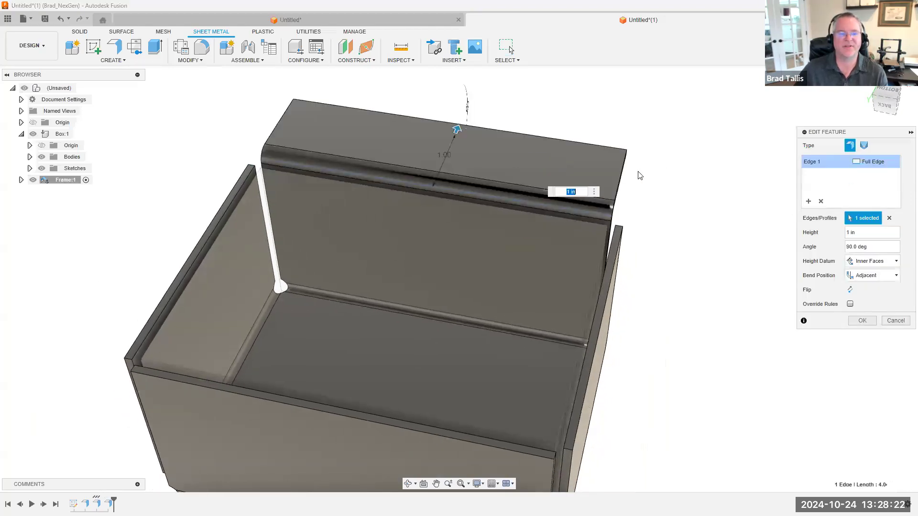
click(870, 162)
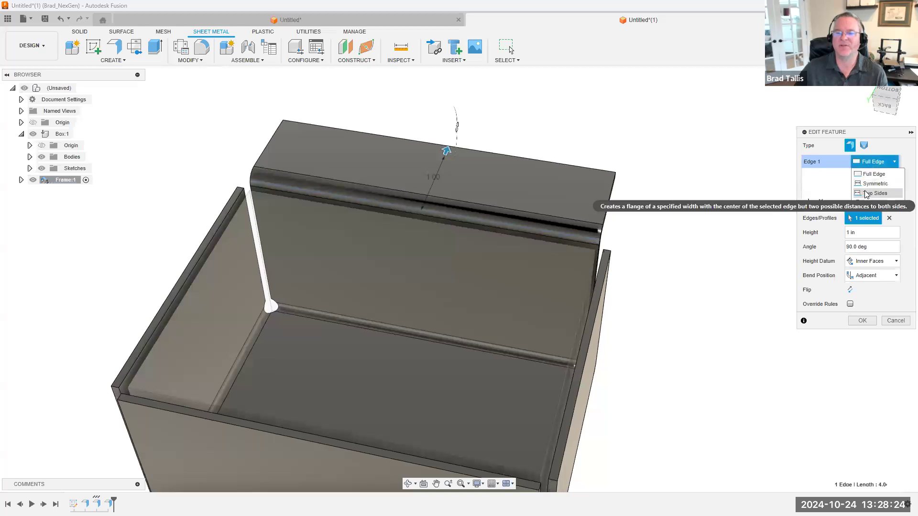
click(867, 193)
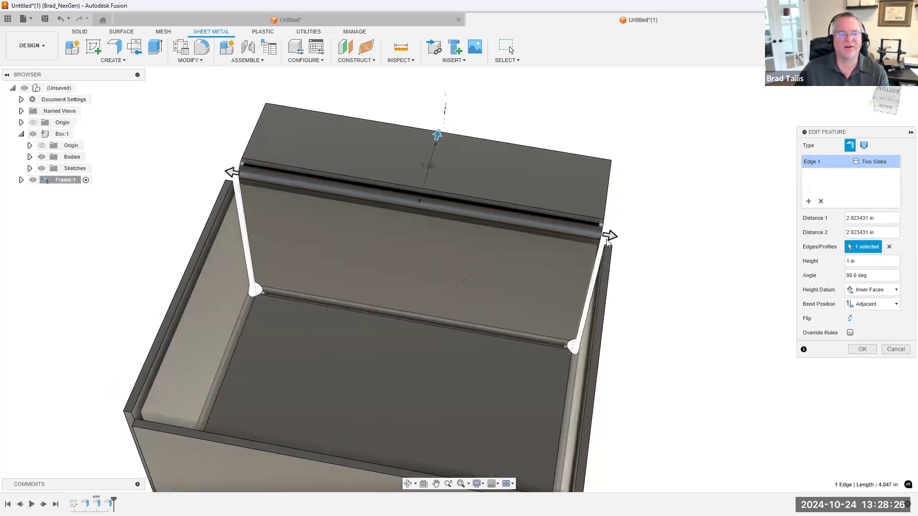
Narrow the flange from both ends to a Distance 1 of about 1.456 in and a Distance 2 of about 1.18 in
drag(606, 239, 532, 219)
shift+middle_drag(528, 220, 475, 187)
scroll(475, 187, down, 1)
drag(177, 171, 237, 176)
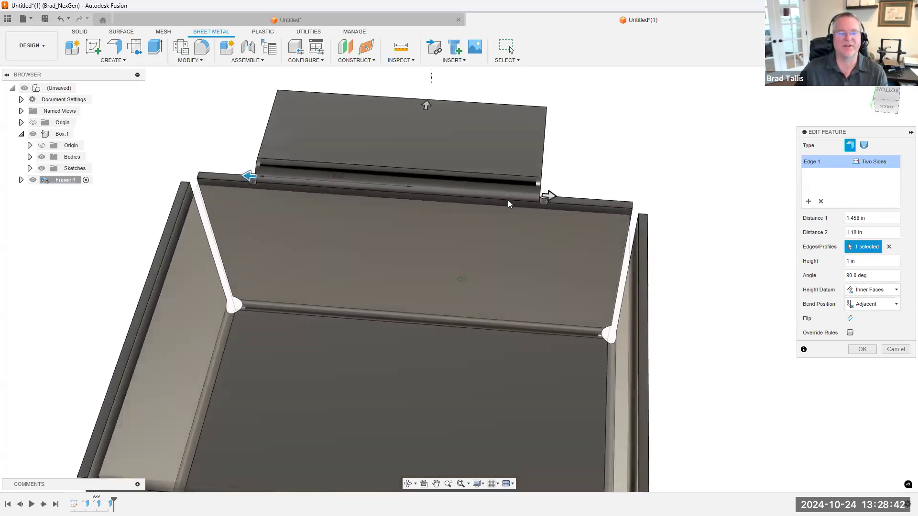
Set the flange's Distance 1 to 1 in and Distance 2 to 1.5 in
drag(876, 220, 836, 221)
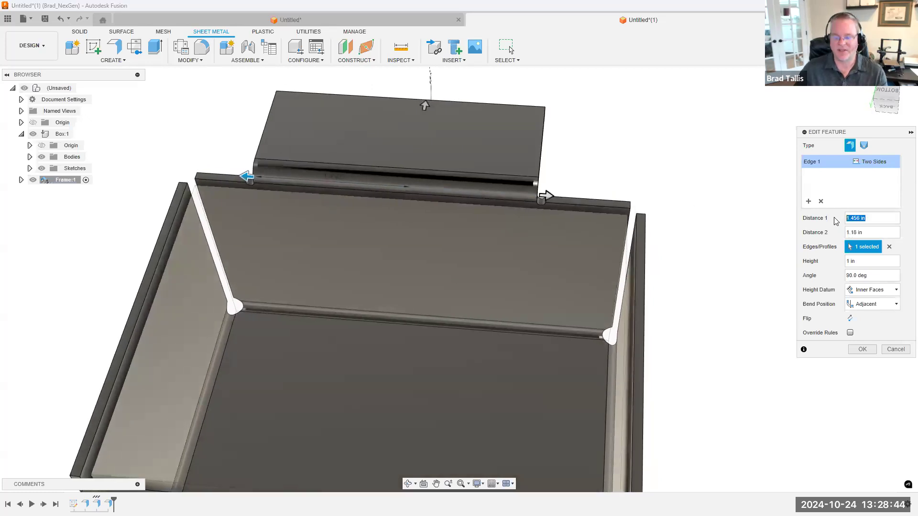
text(1)
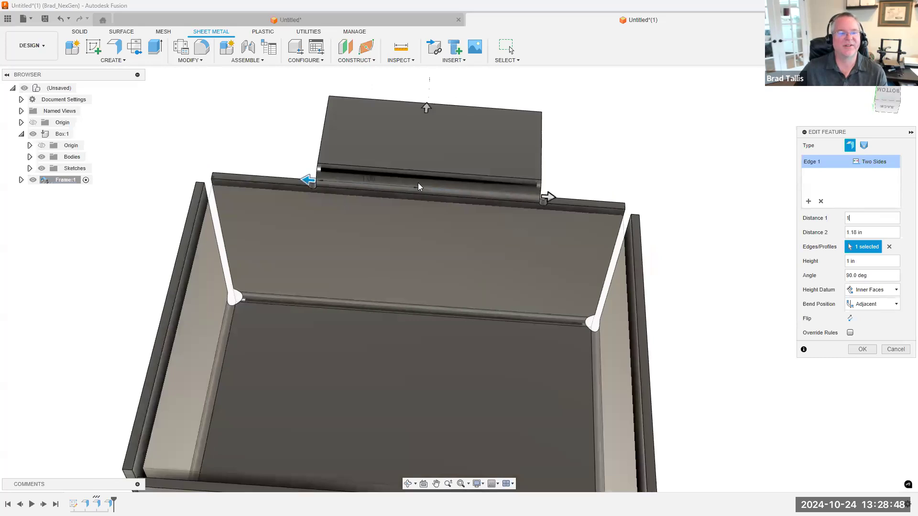
drag(550, 198, 576, 200)
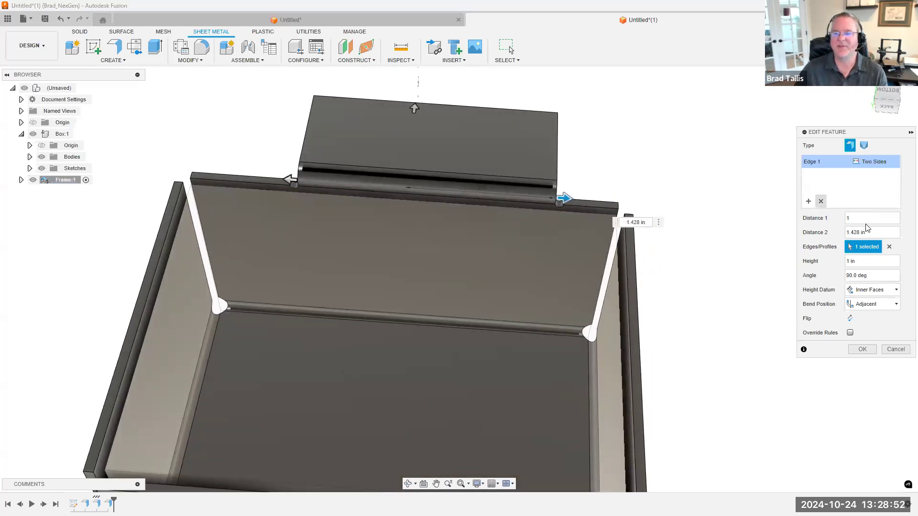
drag(864, 233, 846, 234)
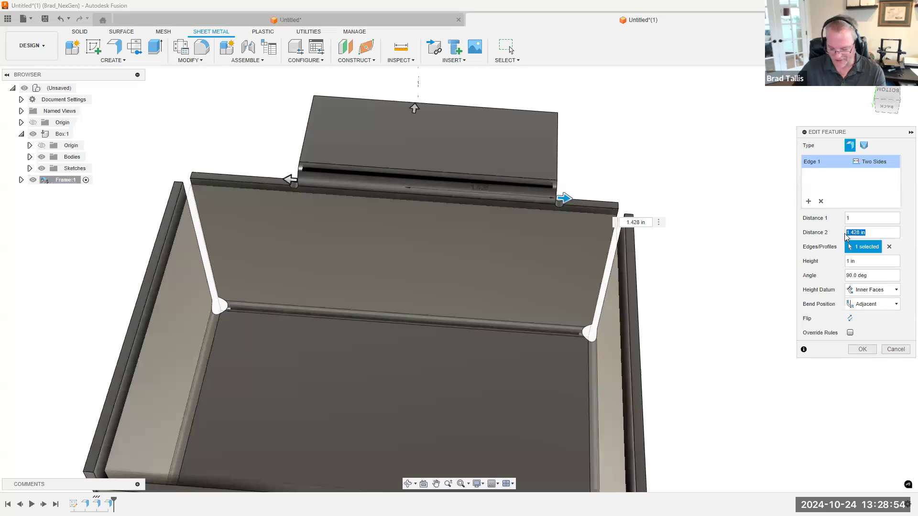
click(860, 218)
shift+middle_drag(598, 183, 396, 182)
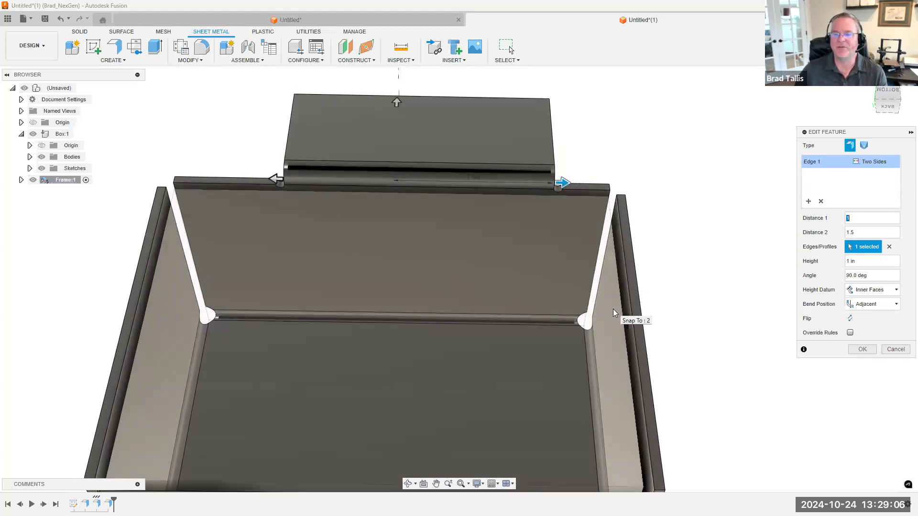
Vary the flange's Distance 2 near the wall corner, ending at about 1.74 in, and examine the bend relief
shift+middle_drag(613, 309, 628, 255)
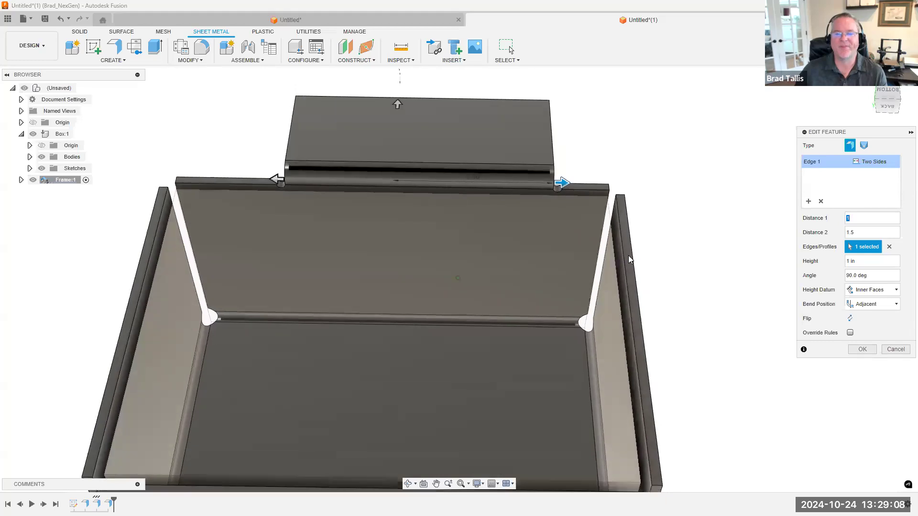
scroll(571, 216, up, 5)
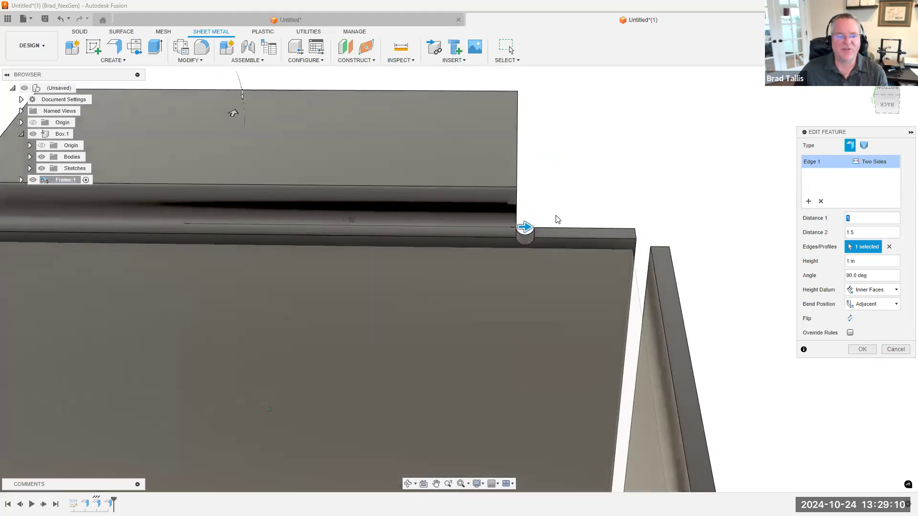
shift+middle_drag(557, 220, 546, 244)
scroll(541, 246, up, 1)
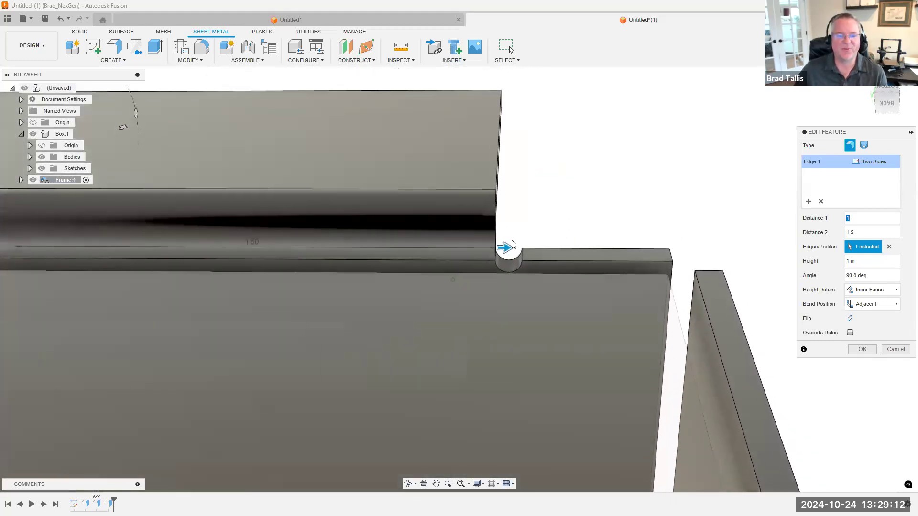
drag(505, 248, 587, 249)
middle_drag(605, 259, 582, 249)
drag(561, 239, 582, 243)
shift+middle_drag(583, 251, 571, 248)
drag(572, 231, 549, 232)
mouse_move(546, 216)
shift+middle_down()
mouse_move(538, 202)
mouse_move(546, 212)
shift+middle_up()
shift+middle_drag(625, 235, 558, 228)
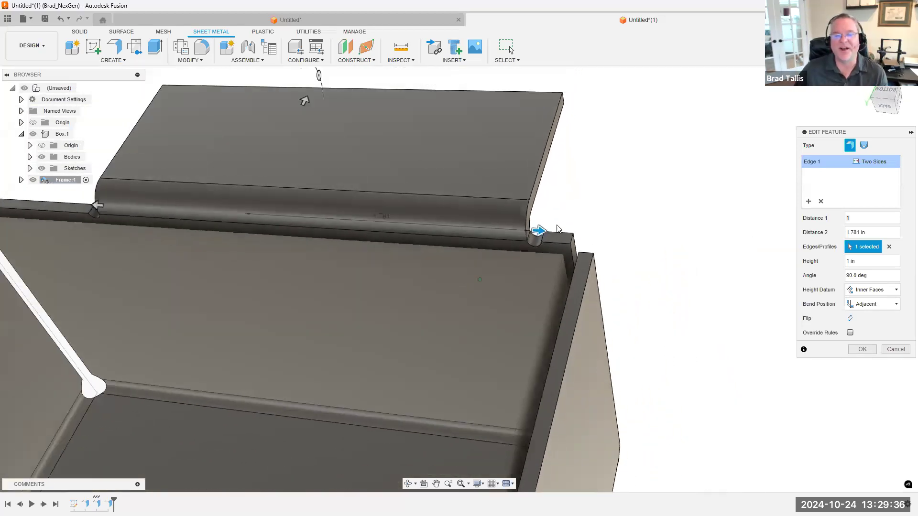
scroll(557, 229, down, 3)
mouse_move(579, 228)
mouse_down()
mouse_move(567, 231)
mouse_move(592, 220)
mouse_move(594, 229)
mouse_move(586, 219)
mouse_up()
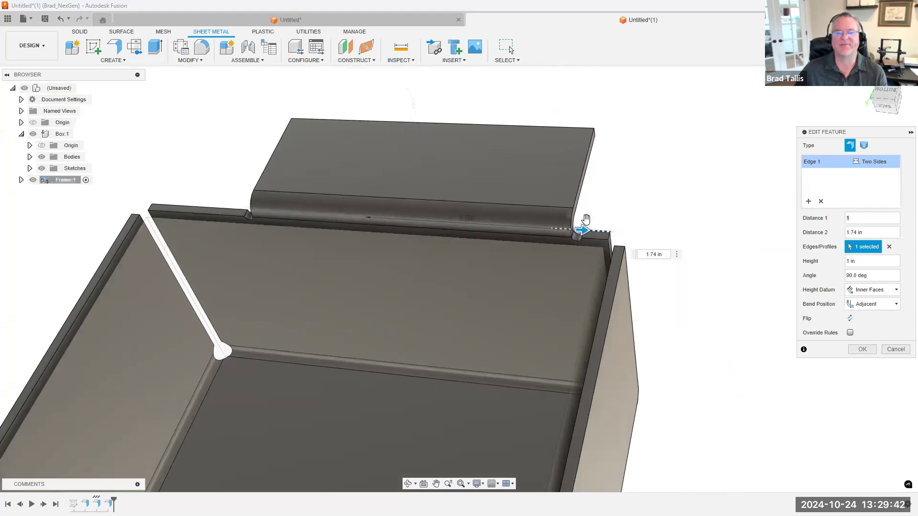
scroll(586, 218, down, 5)
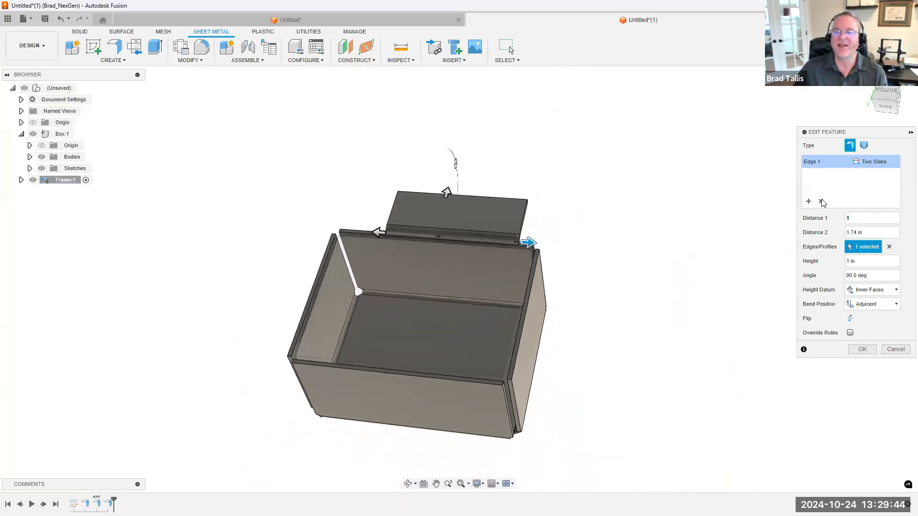
Clear the flange's edge, reselect the back wall's top edge, and set its extent to Two Offsets
click(877, 161)
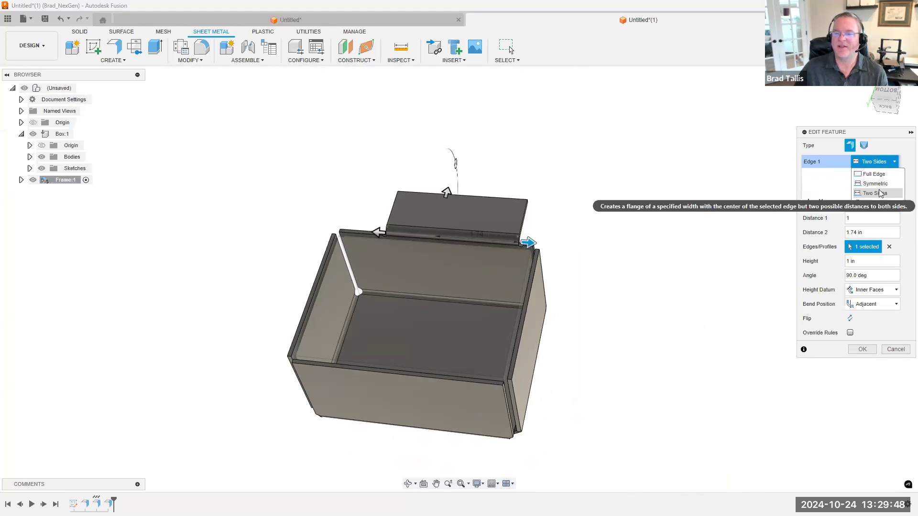
click(830, 183)
click(821, 201)
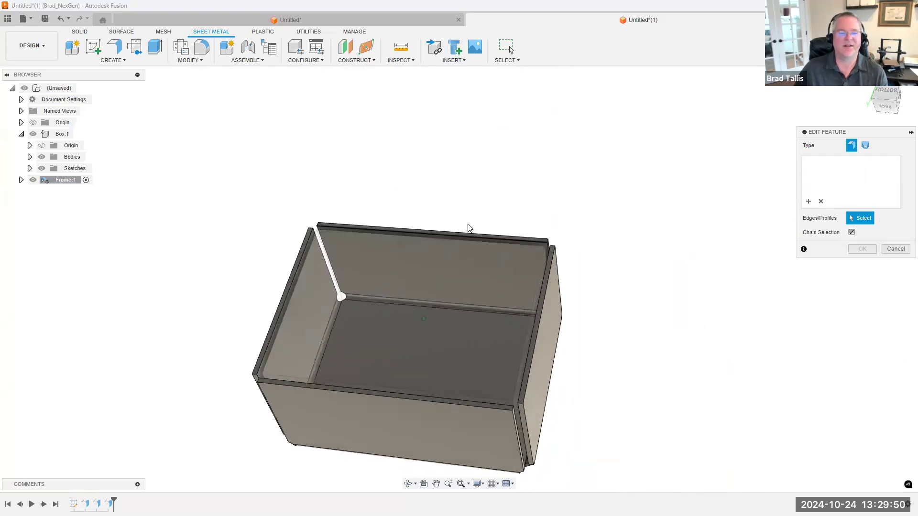
click(461, 221)
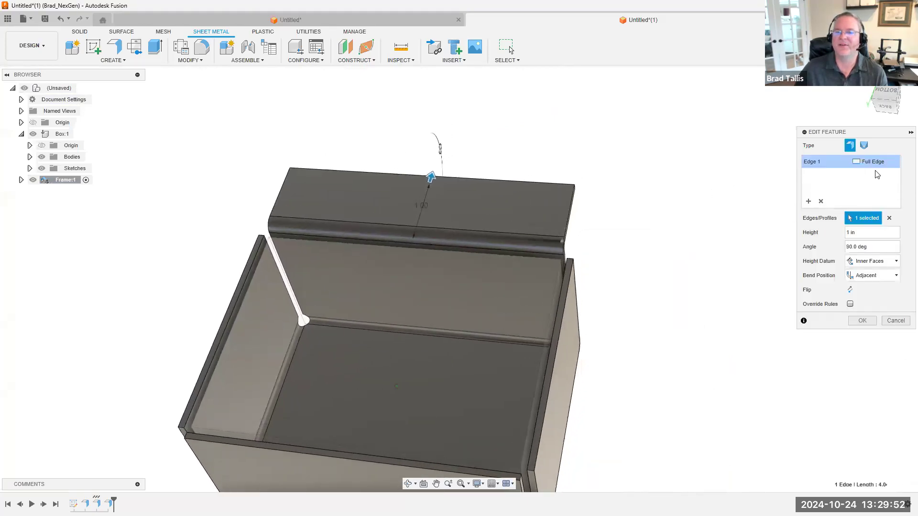
click(875, 162)
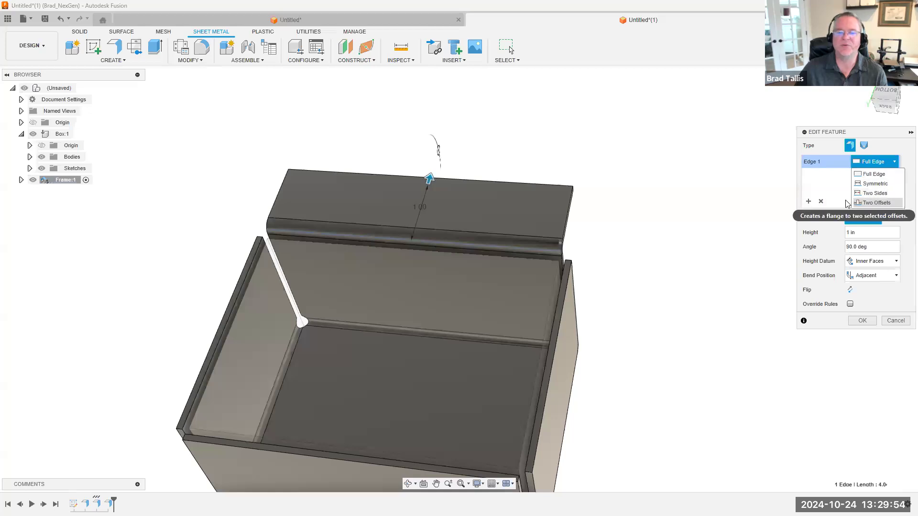
click(856, 202)
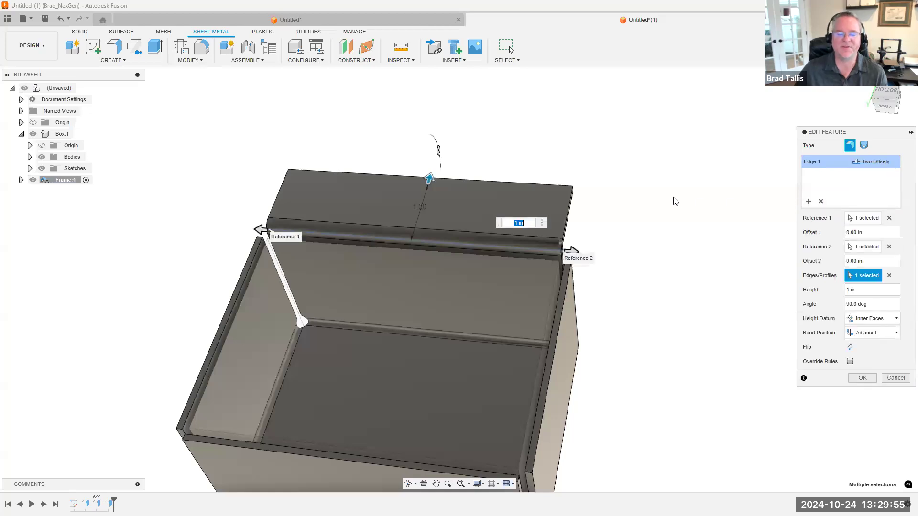
Pull the flange's Reference 2 end inward to an Offset 2 of about -0.715 in
click(880, 162)
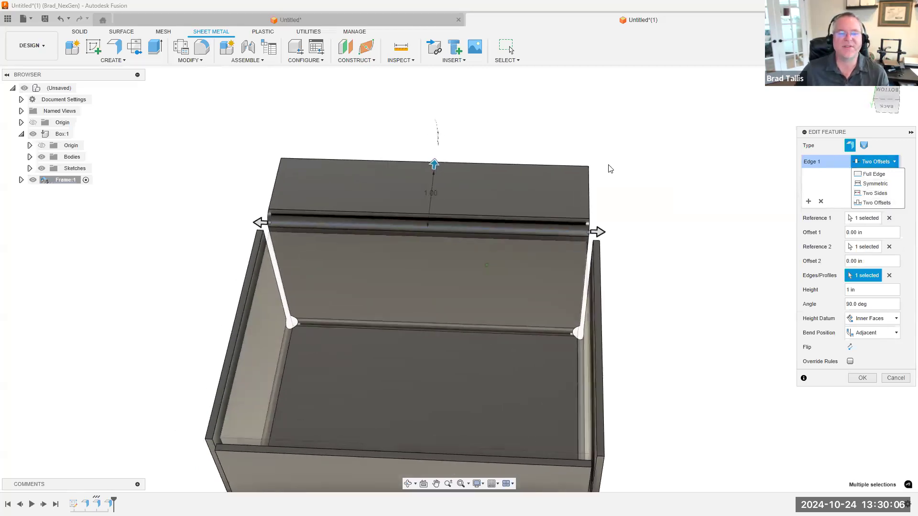
scroll(618, 179, up, 3)
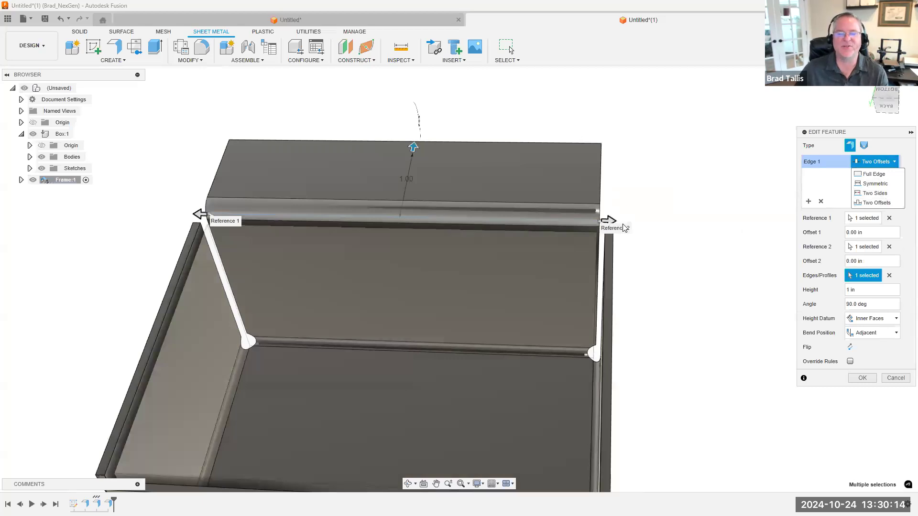
drag(611, 216, 522, 213)
scroll(567, 218, up, 3)
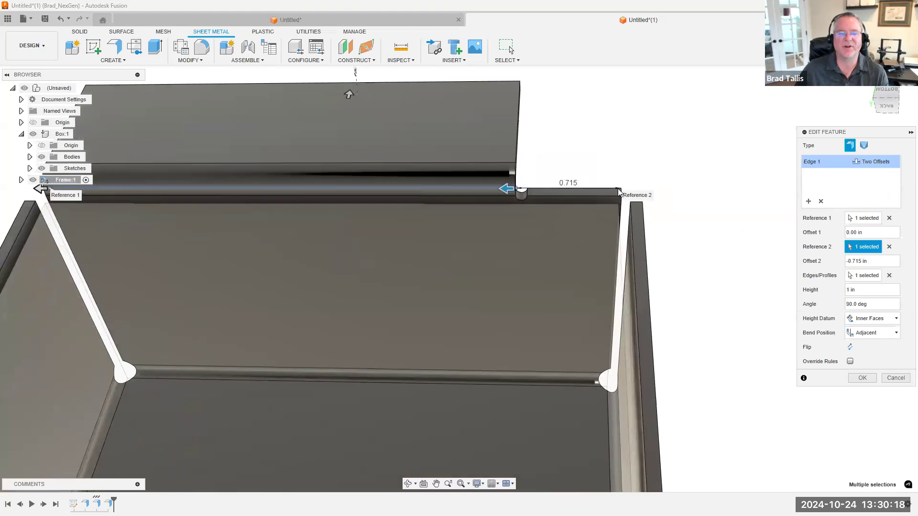
shift+middle_drag(615, 198, 613, 191)
Set the flange's Offset 2 to -1 in and inspect the gap from the Reference 2 end of the wall
scroll(623, 192, down, 1)
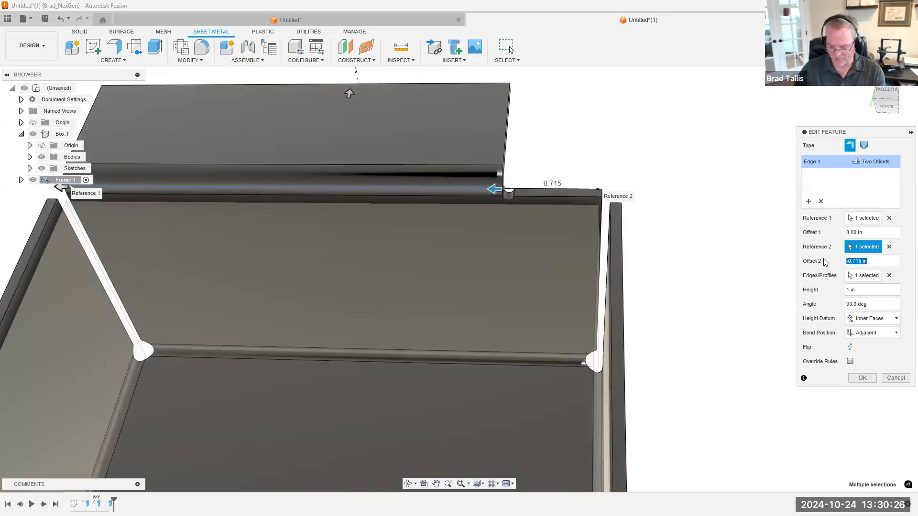
scroll(776, 240, down, 1)
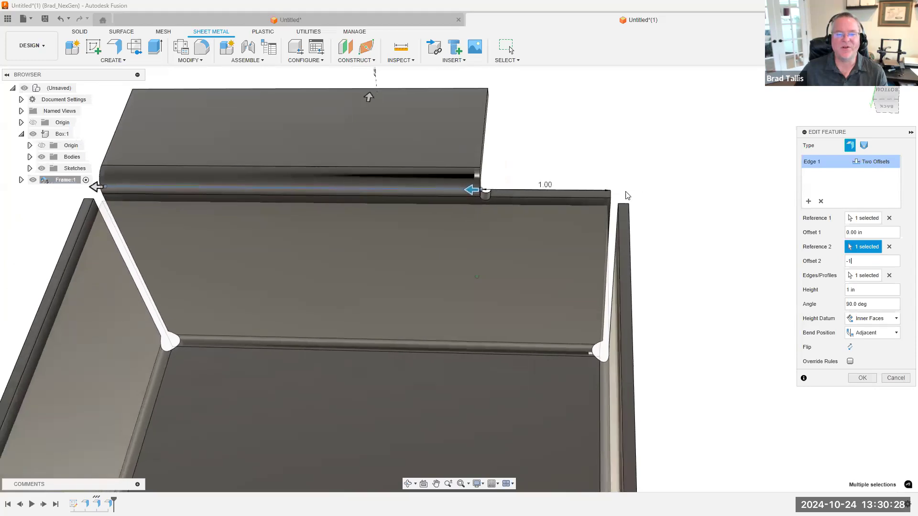
shift+middle_drag(627, 196, 611, 195)
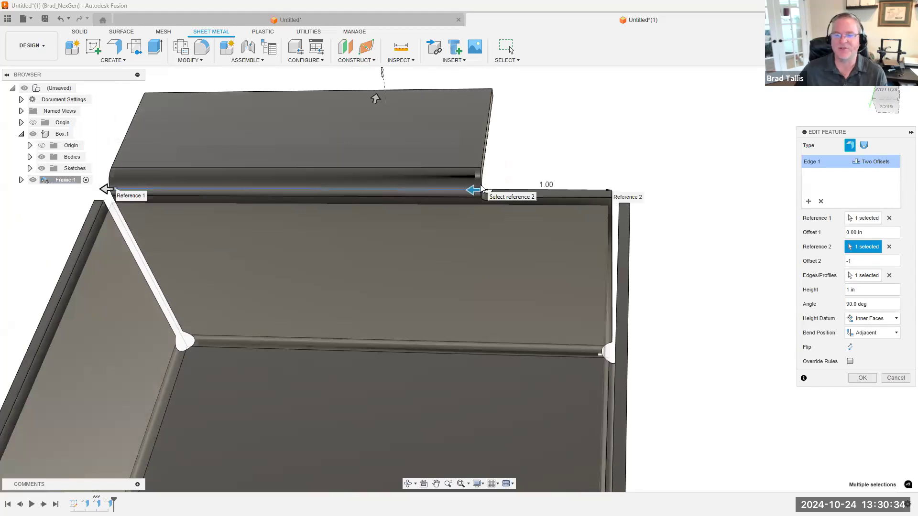
shift+middle_drag(634, 203, 817, 223)
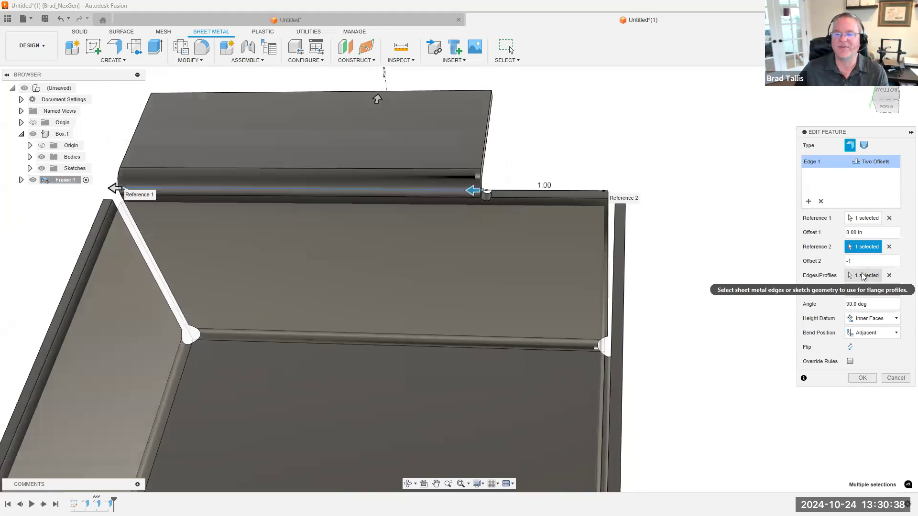
Clear Reference 2 and try to pick the adjacent side wall as its replacement, then reduce the flange height to 0 in
mouse_move(626, 212)
shift+middle_down()
mouse_move(606, 191)
mouse_move(561, 228)
shift+middle_up()
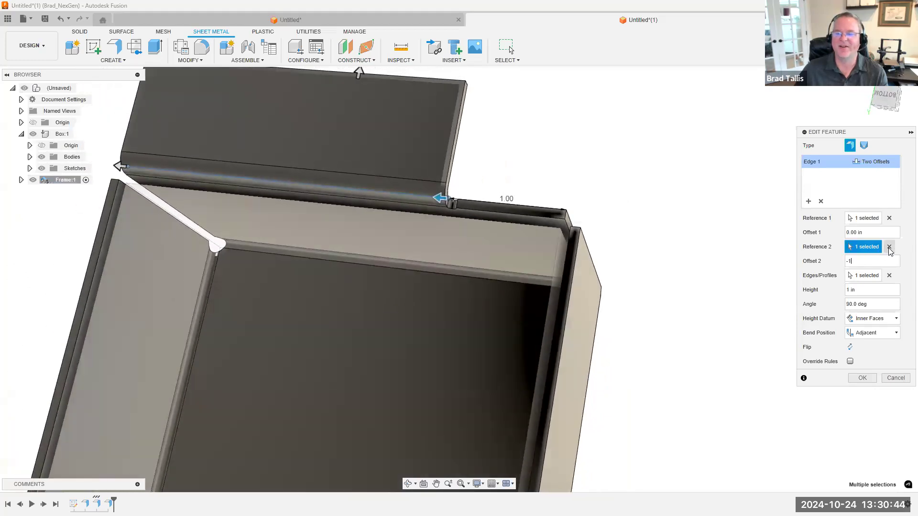
click(889, 247)
click(587, 250)
shift+middle_drag(668, 302, 694, 263)
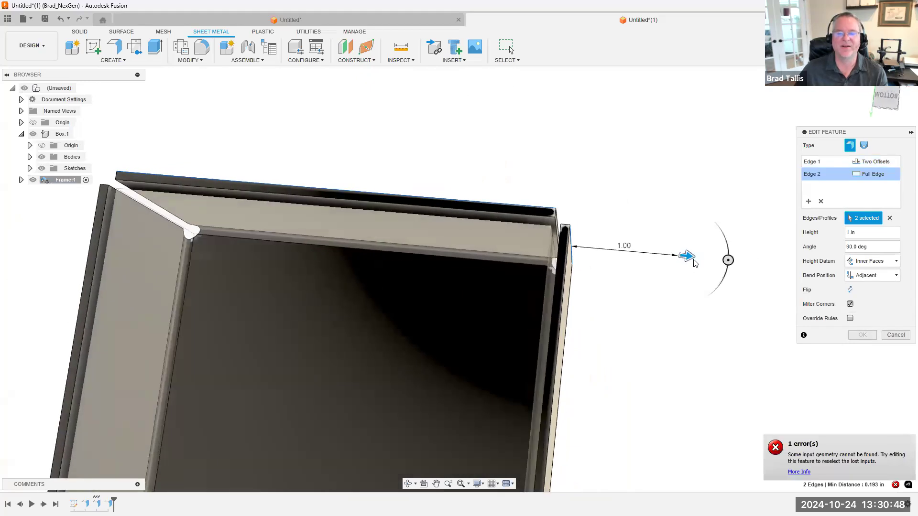
drag(542, 201, 471, 172)
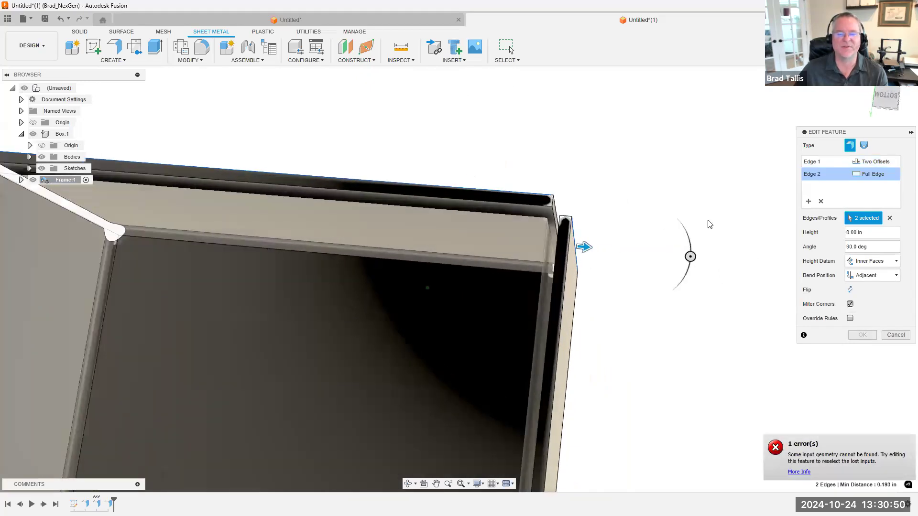
Clear the flange's selected edges, try picking a short edge at the wall corner instead, and discard the edit
click(889, 219)
shift+middle_drag(632, 224, 528, 231)
click(546, 258)
drag(531, 257, 497, 253)
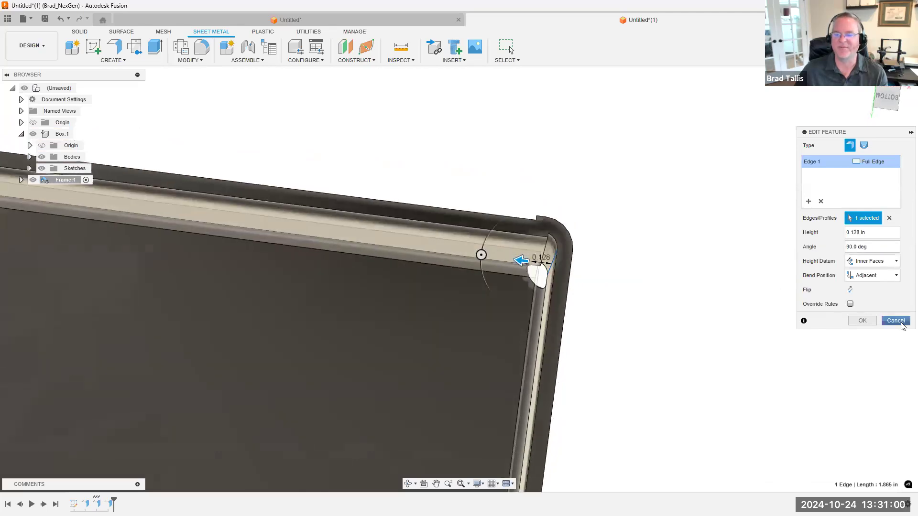
click(900, 323)
shift+middle_drag(593, 199, 564, 194)
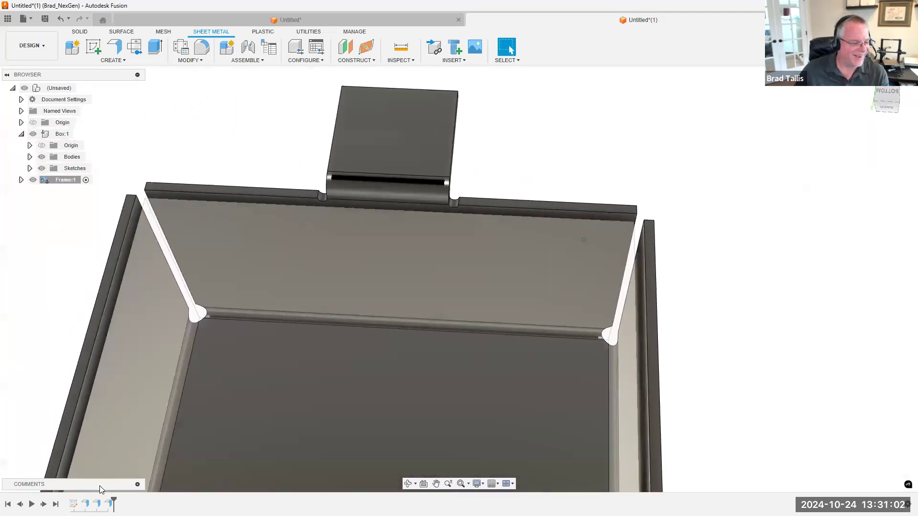
Reopen the tab flange as Two Offsets, pull Offset 2 to about -0.621 in, clear Reference 2, and discard the edit
double_click(109, 503)
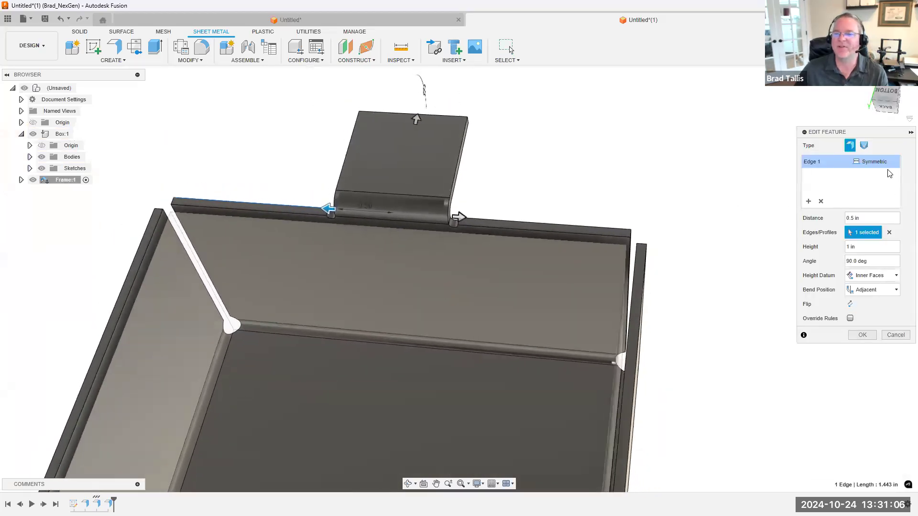
click(876, 203)
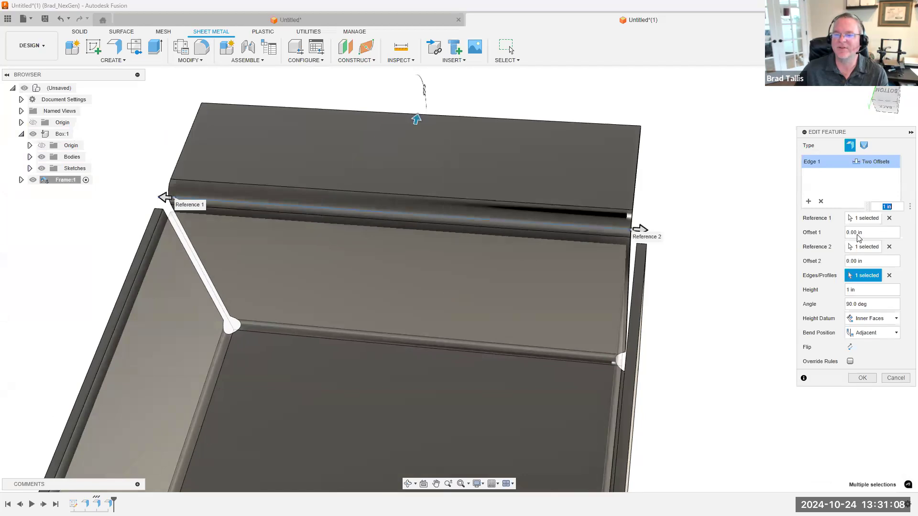
drag(626, 219, 526, 223)
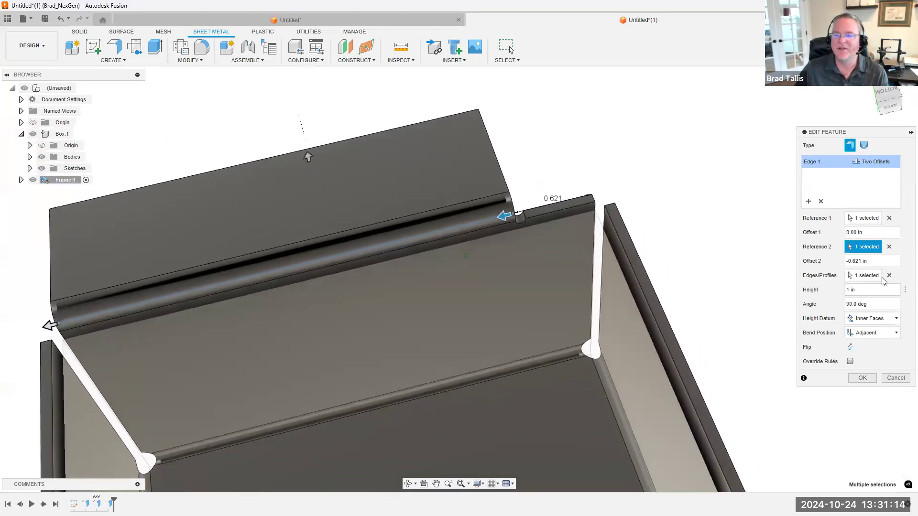
click(889, 247)
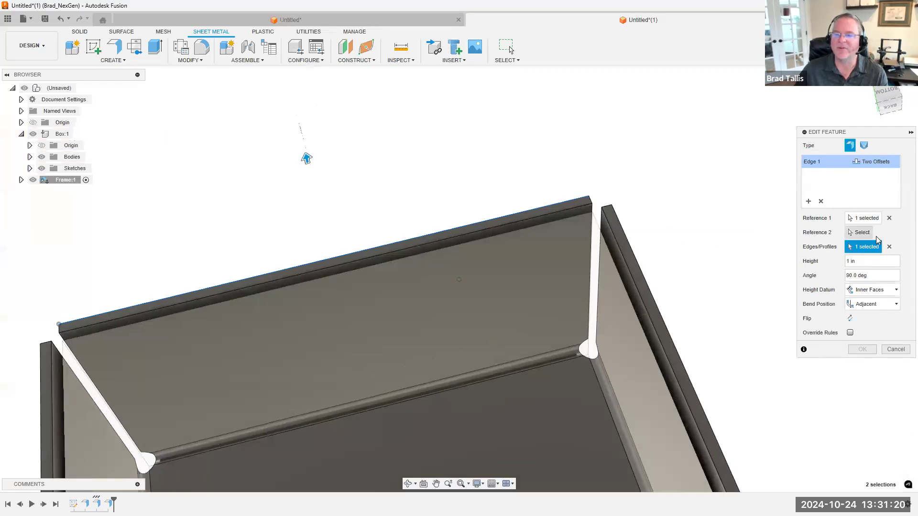
click(895, 350)
scroll(342, 281, down, 3)
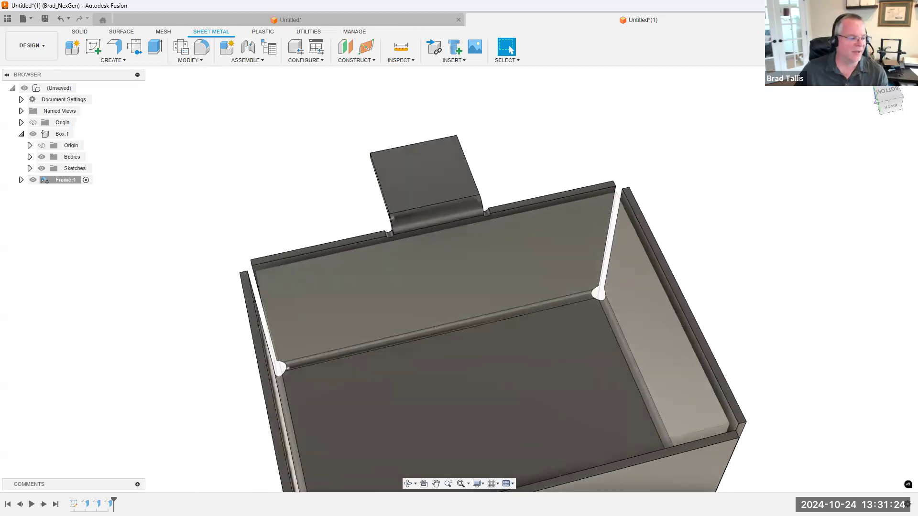
Edit the tab flange again and add the adjacent wall's top edge as a second edge with a Two Offsets extent
double_click(109, 504)
scroll(694, 241, up, 3)
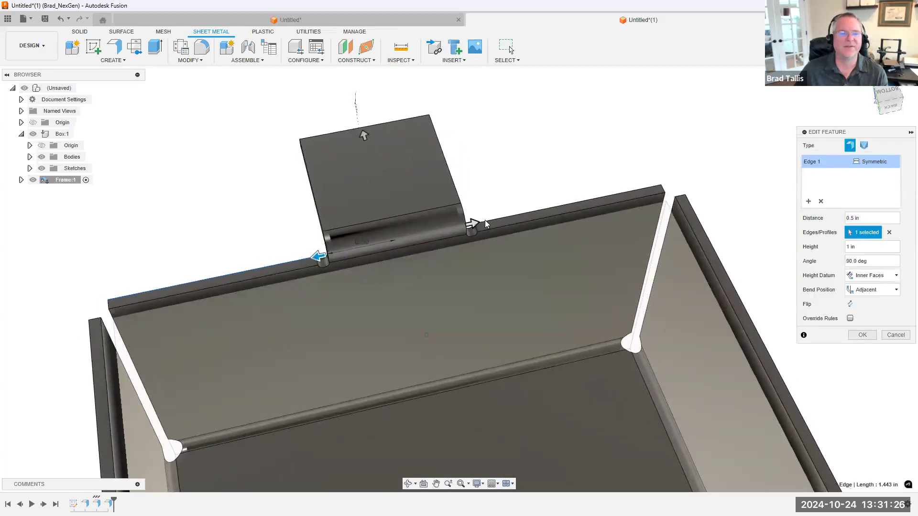
click(812, 201)
scroll(733, 211, down, 5)
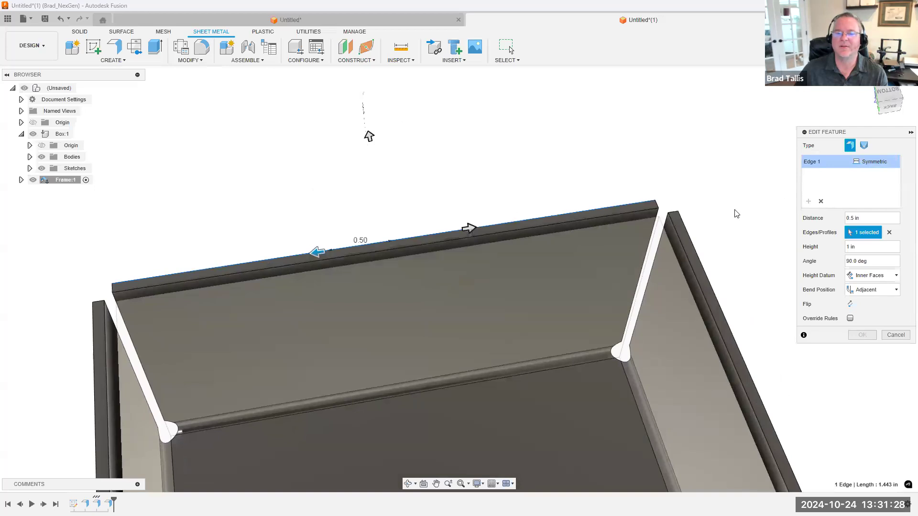
click(622, 186)
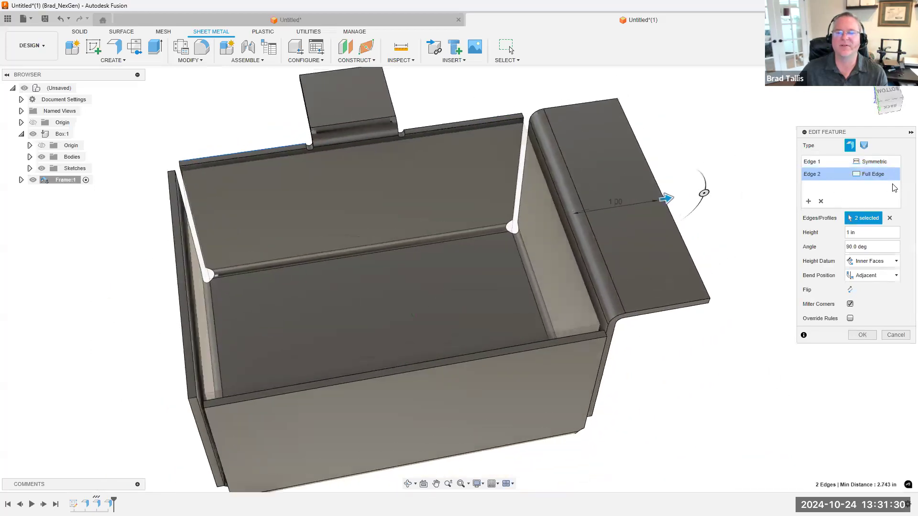
click(894, 174)
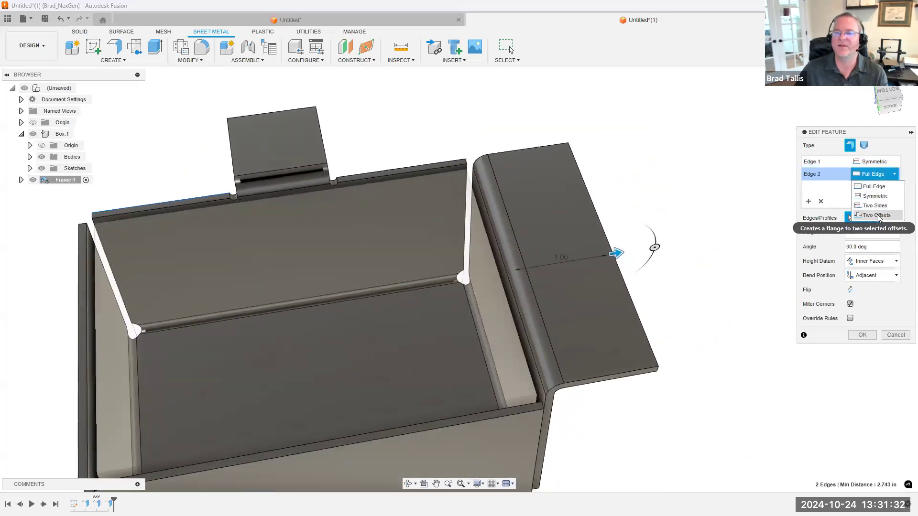
click(876, 215)
shift+middle_drag(589, 258, 629, 252)
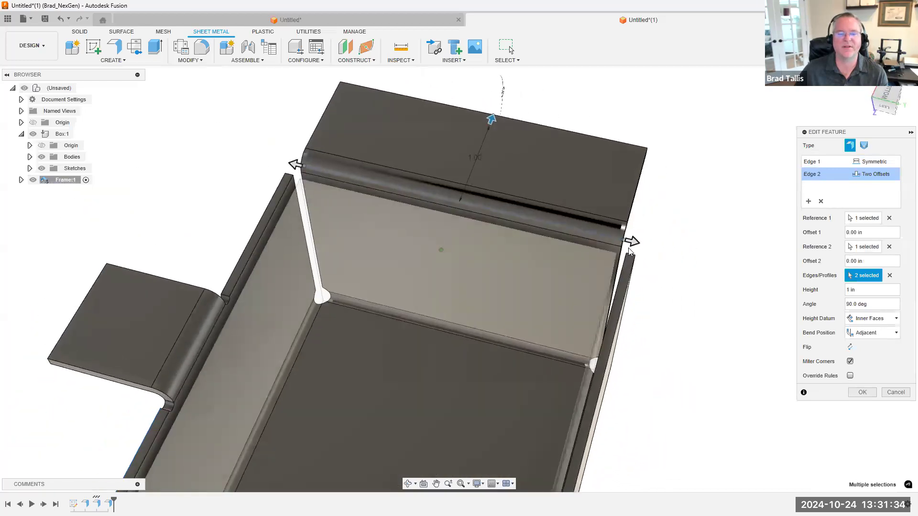
Pull both ends of the second flange inward to an Offset 1 of about -0.705 in and Offset 2 of about -0.702 in
drag(631, 239, 538, 220)
shift+middle_drag(538, 221, 302, 205)
drag(318, 203, 388, 208)
shift+middle_drag(711, 236, 889, 225)
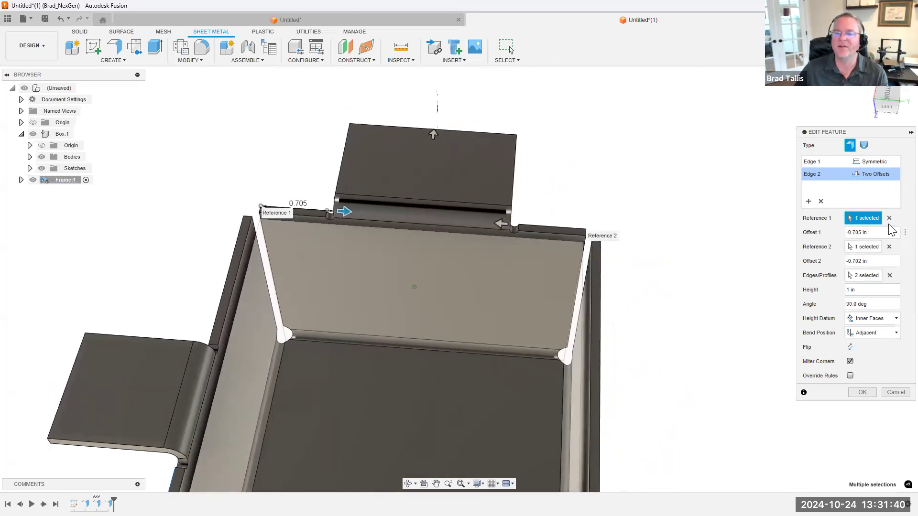
shift+middle_drag(658, 224, 261, 233)
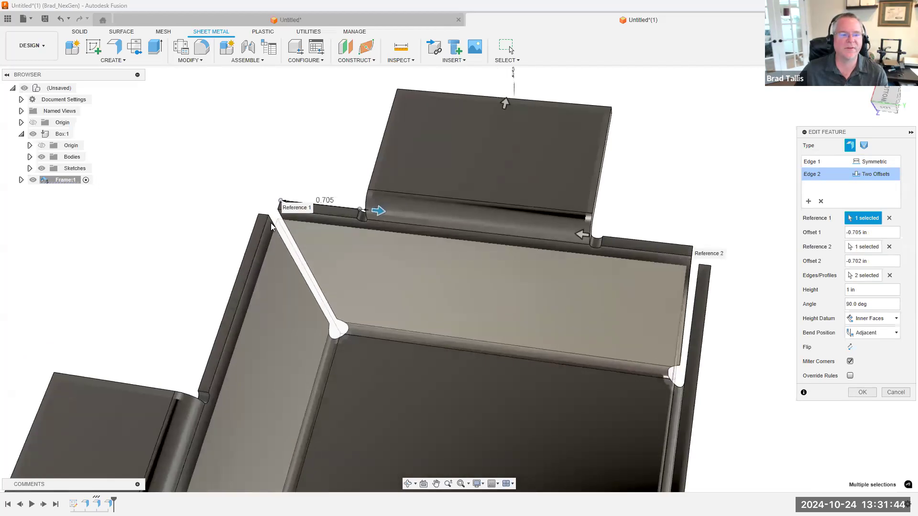
shift+middle_drag(271, 220, 888, 226)
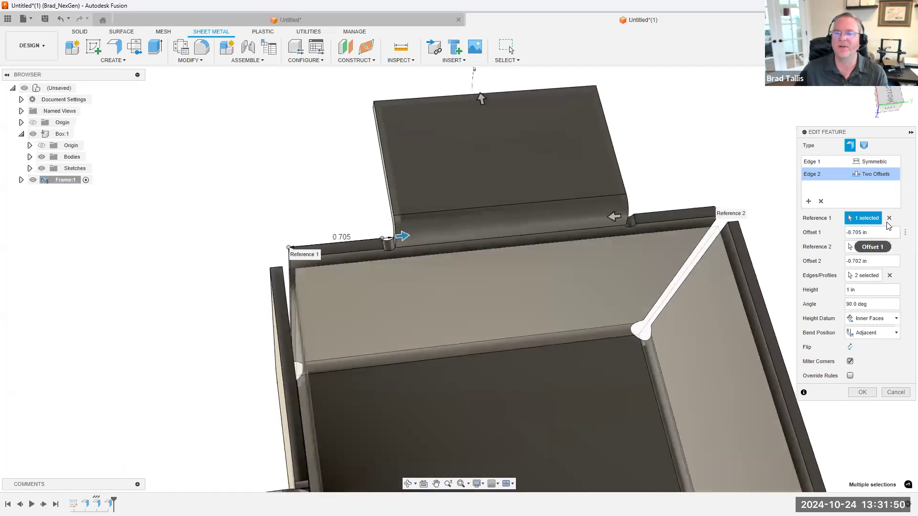
Clear the second flange's Reference 1, try to pick the neighbouring wall as its replacement, and discard the edit
shift+middle_drag(297, 257, 264, 258)
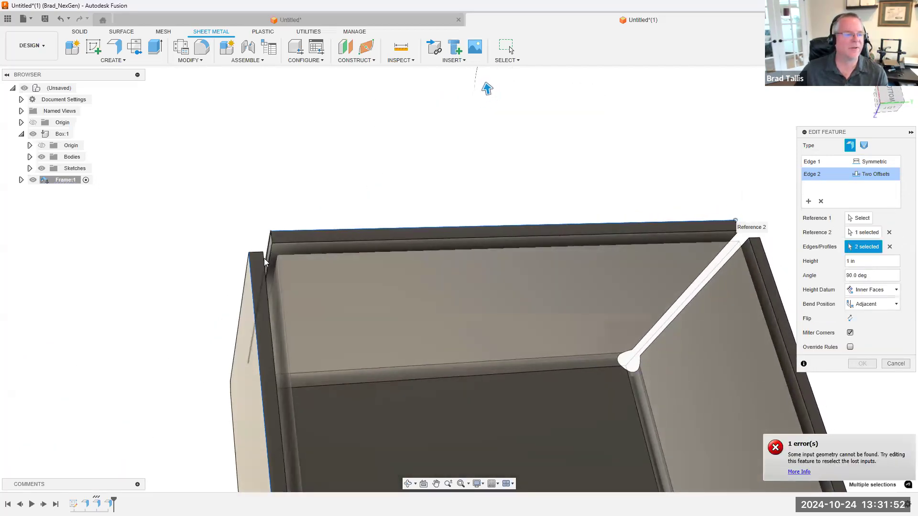
click(264, 258)
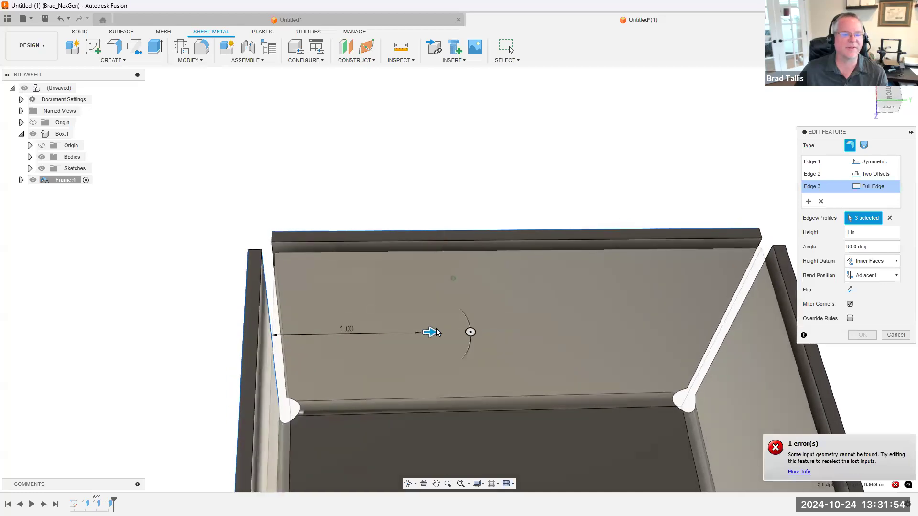
drag(430, 329, 383, 328)
middle_click(383, 327)
middle_click(383, 328)
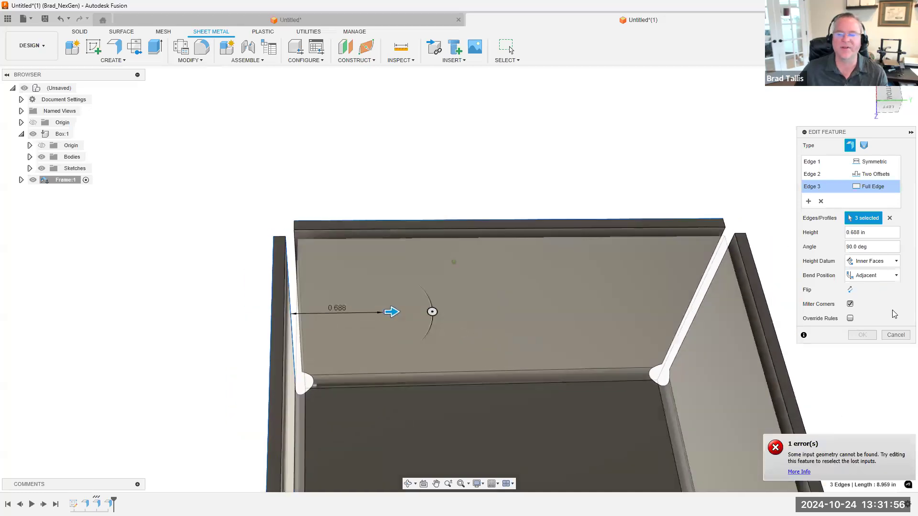
click(895, 336)
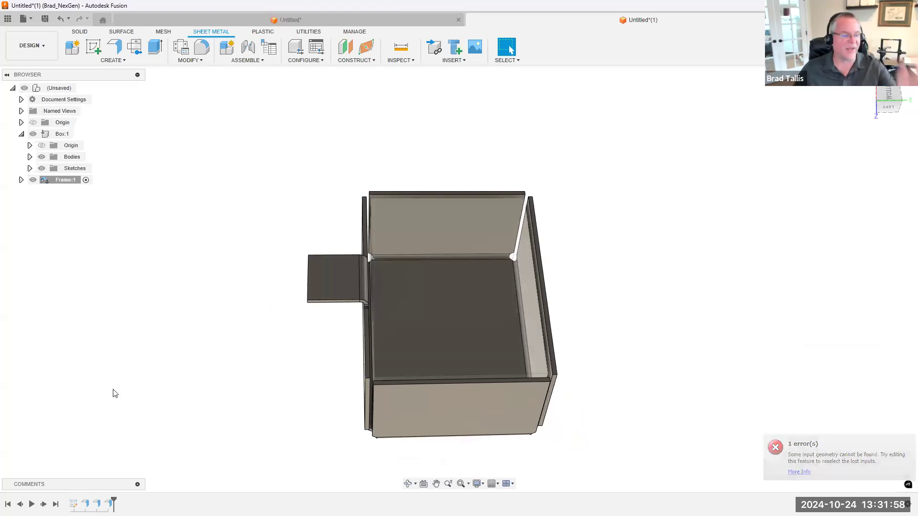
Reopen the tab flange, compare the Two Offsets and Full Edge extents along the wall, and discard the edit
double_click(97, 504)
shift+middle_drag(645, 248, 794, 187)
click(880, 162)
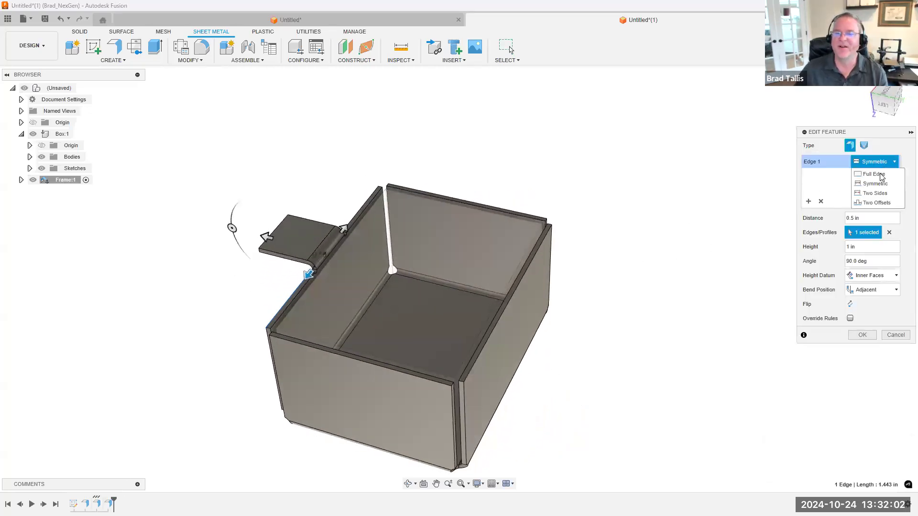
click(877, 203)
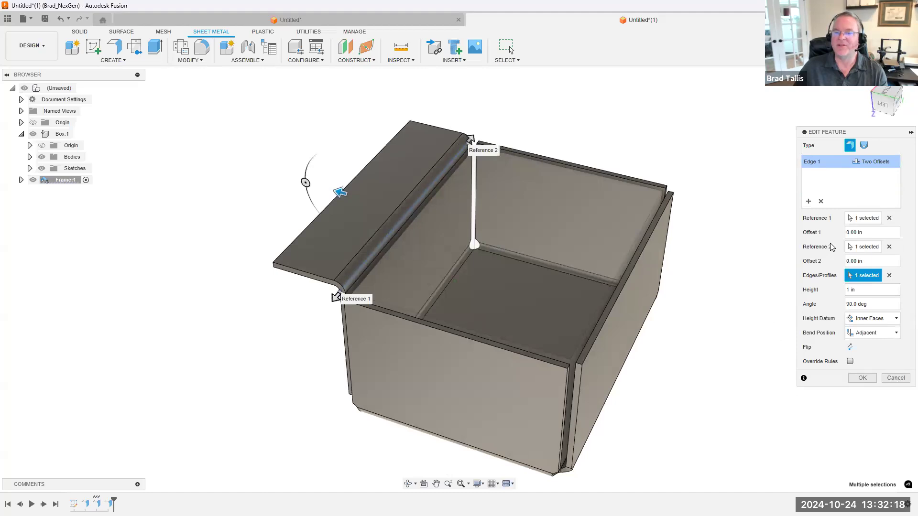
click(866, 163)
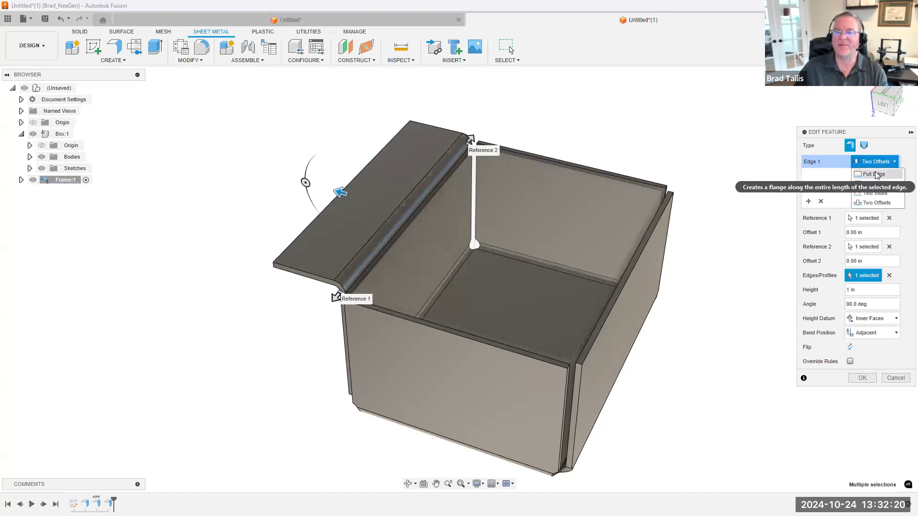
click(864, 174)
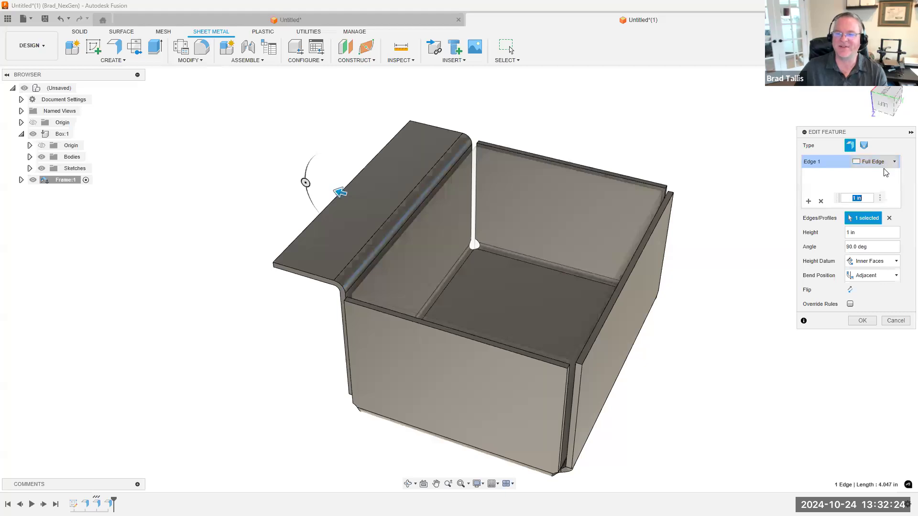
click(903, 321)
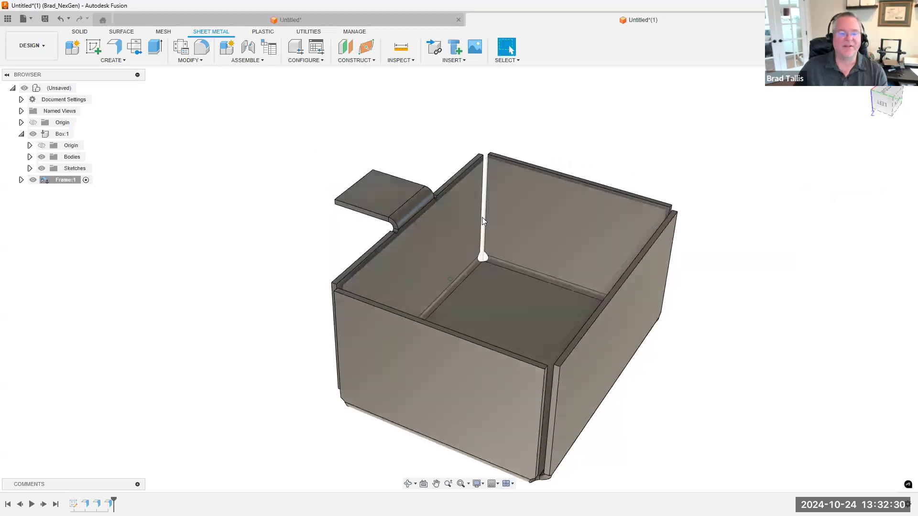
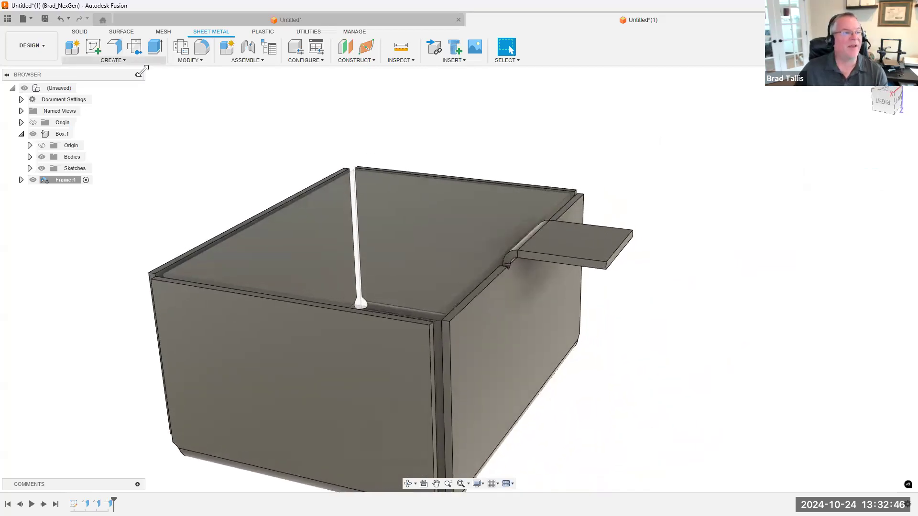
Start a sketch on the vertical origin plane that cuts through the tab, and project the upper point at the tab's outer end
click(94, 47)
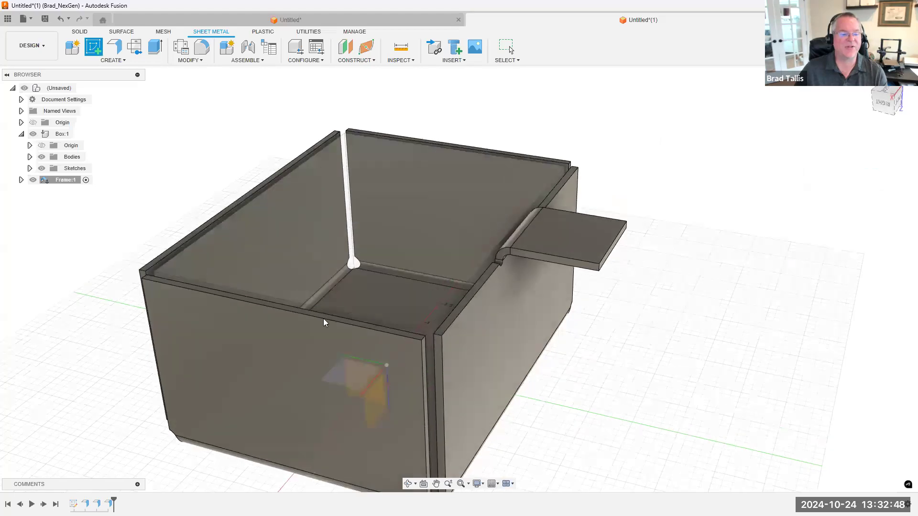
click(358, 388)
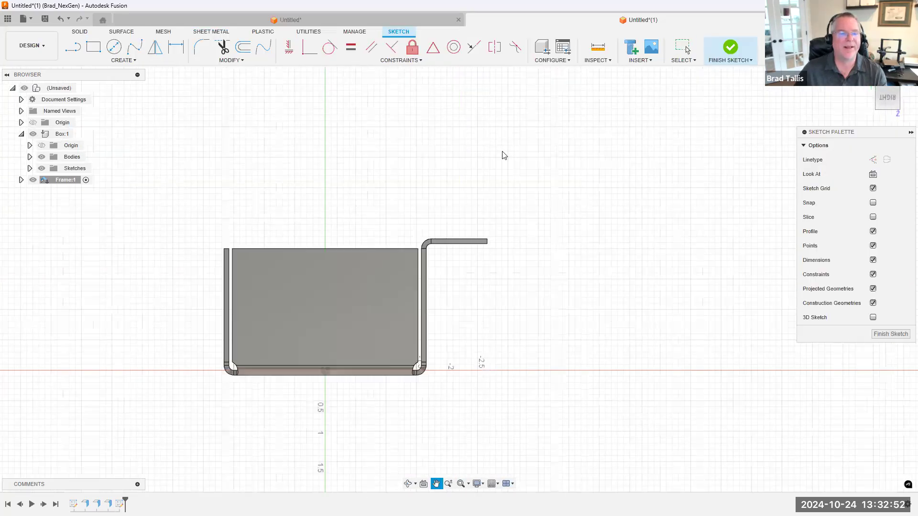
click(84, 45)
click(75, 46)
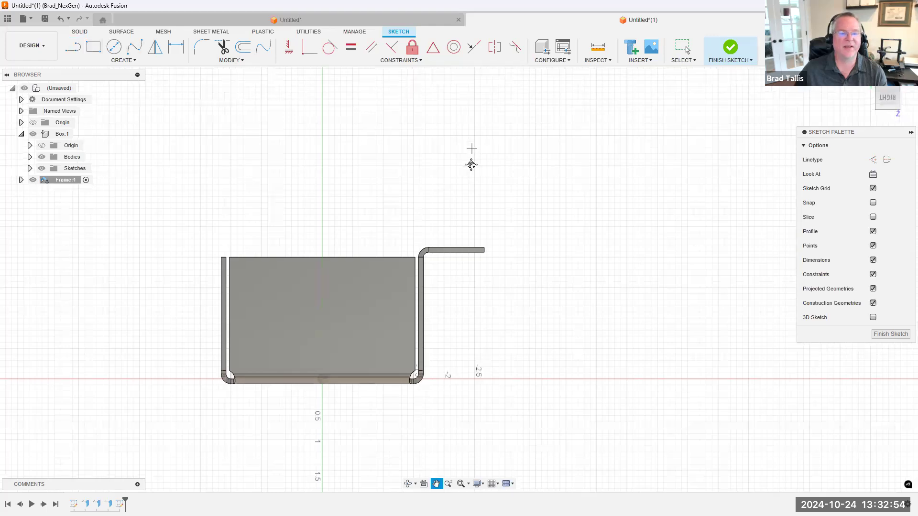
key(p)
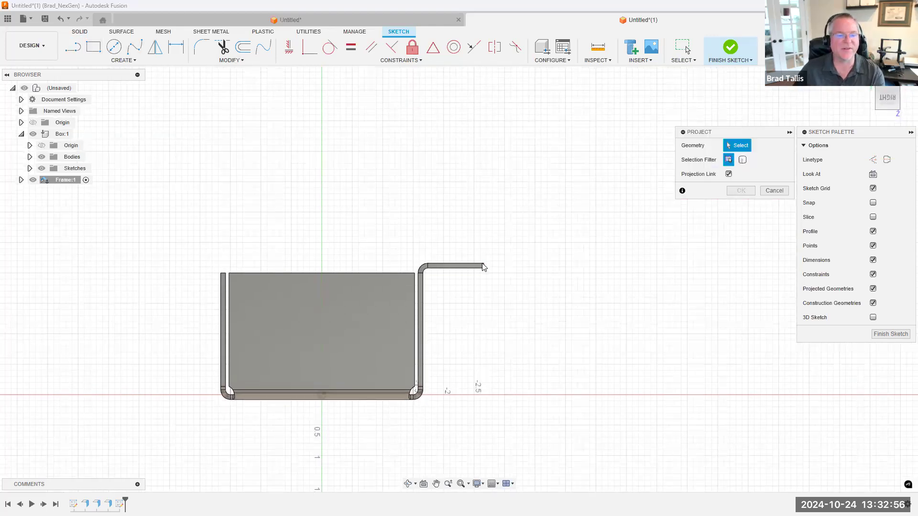
click(483, 264)
click(733, 192)
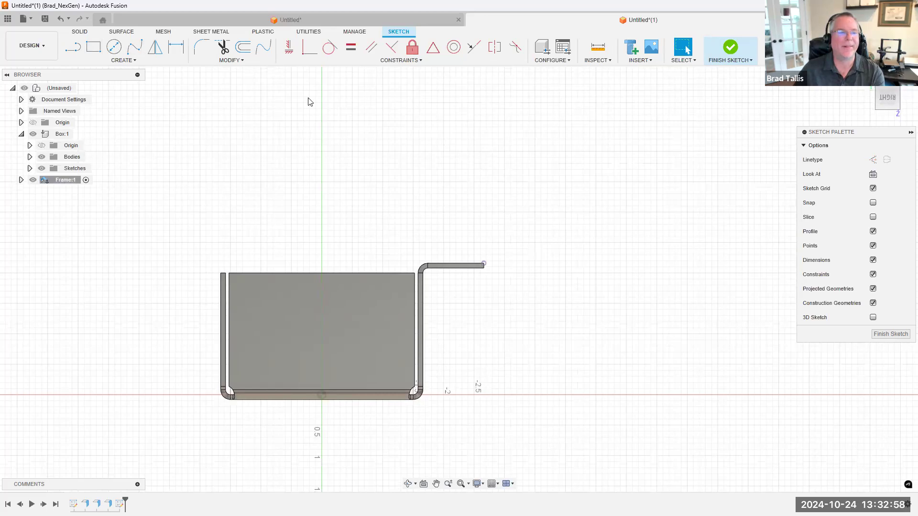
Sketch an open three-segment line from the projected point, running diagonally up and outward, vertically up and horizontally outward, and finish the sketch
click(79, 49)
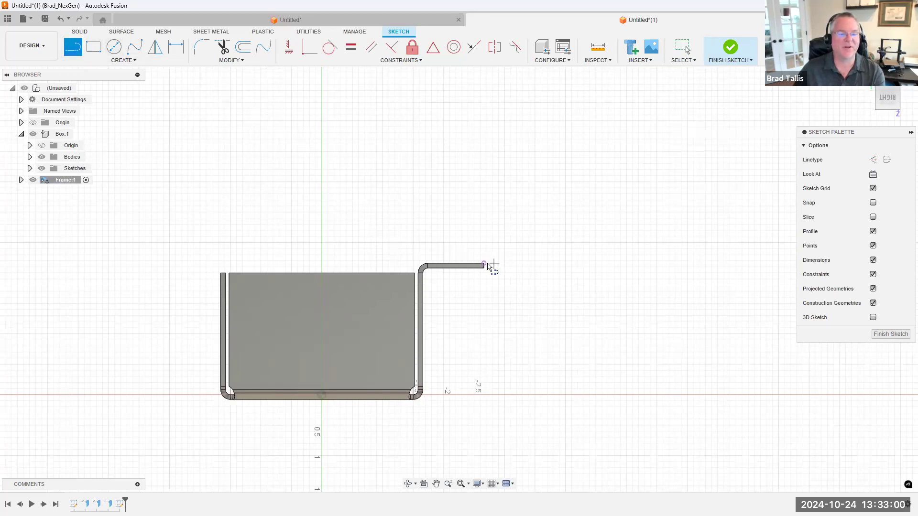
click(484, 263)
click(539, 208)
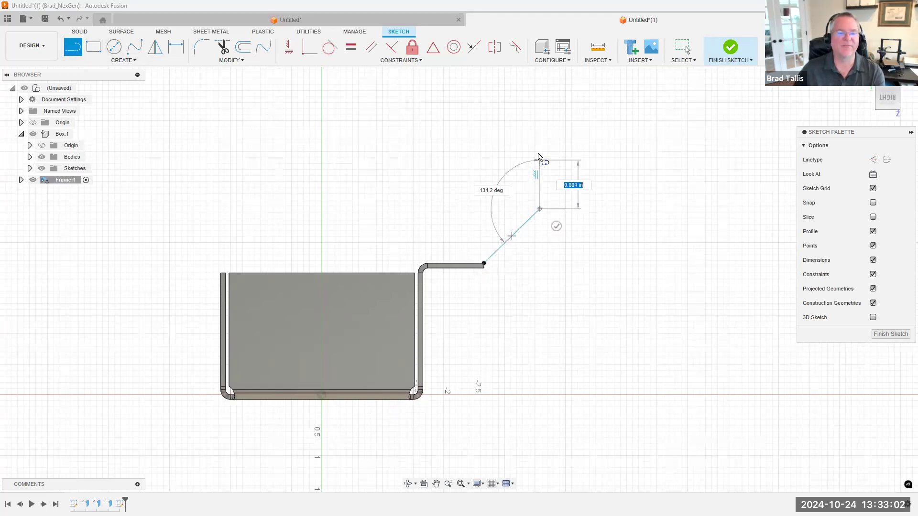
click(679, 154)
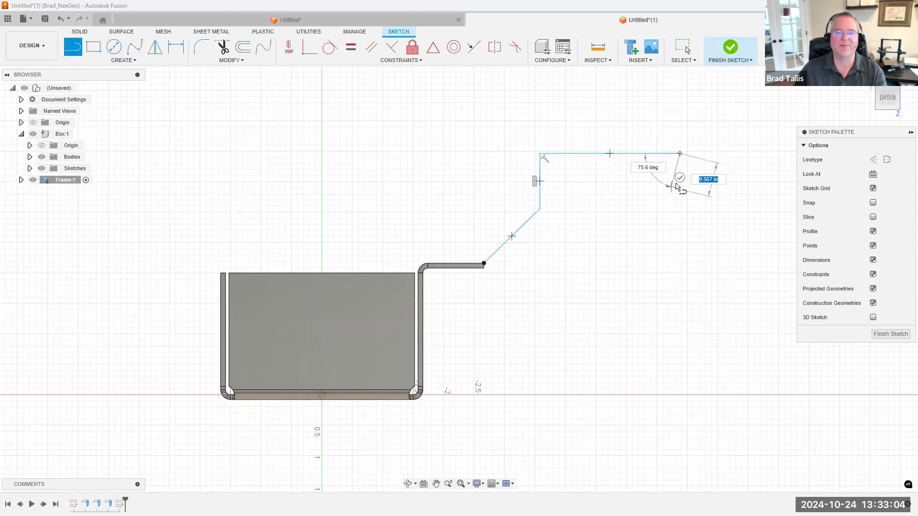
click(679, 178)
click(735, 53)
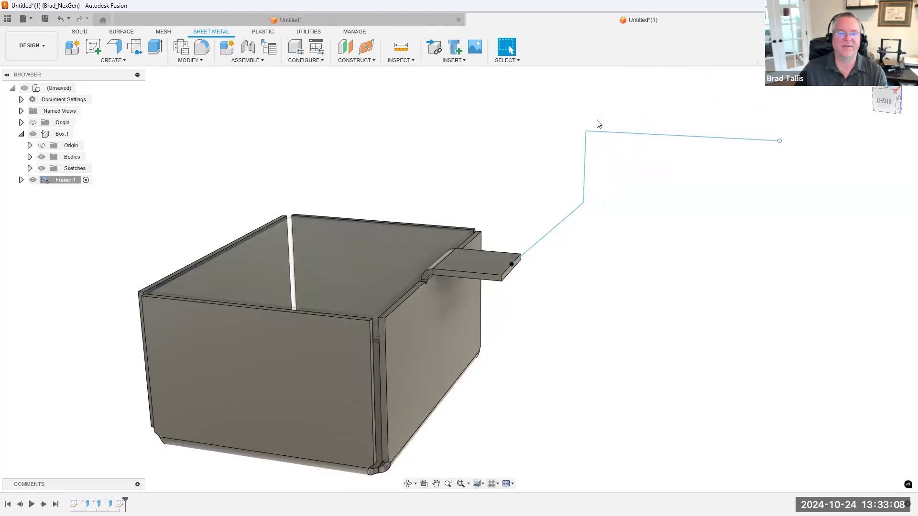
Preview a one-sided flange from the sketched profile alone as a new body with a 0.404 in distance, and discard it
mouse_move(556, 222)
shift+middle_down()
mouse_move(590, 218)
mouse_move(569, 202)
mouse_move(571, 220)
shift+middle_up()
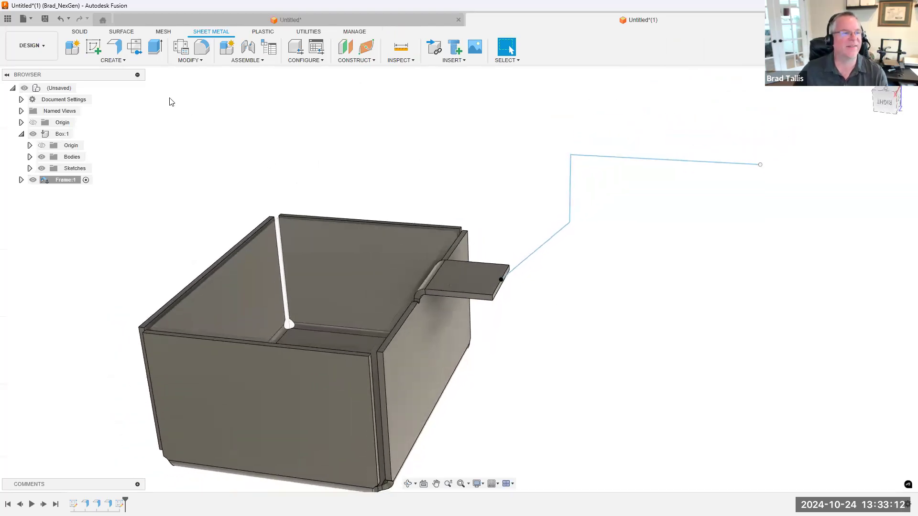
click(114, 46)
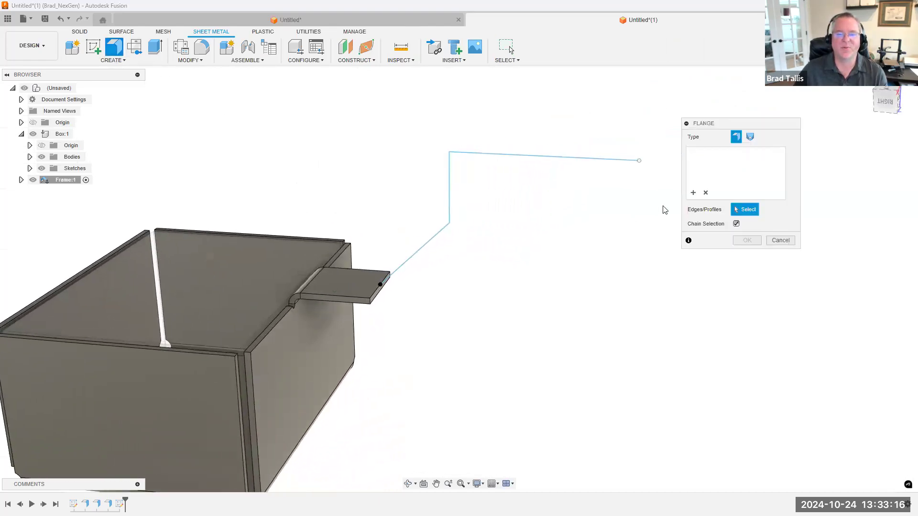
click(531, 163)
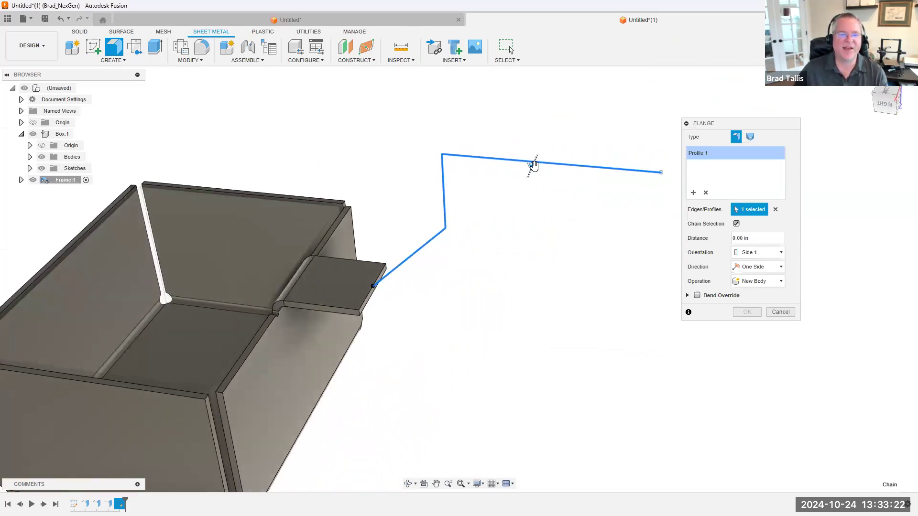
drag(530, 175, 531, 181)
scroll(378, 286, up, 5)
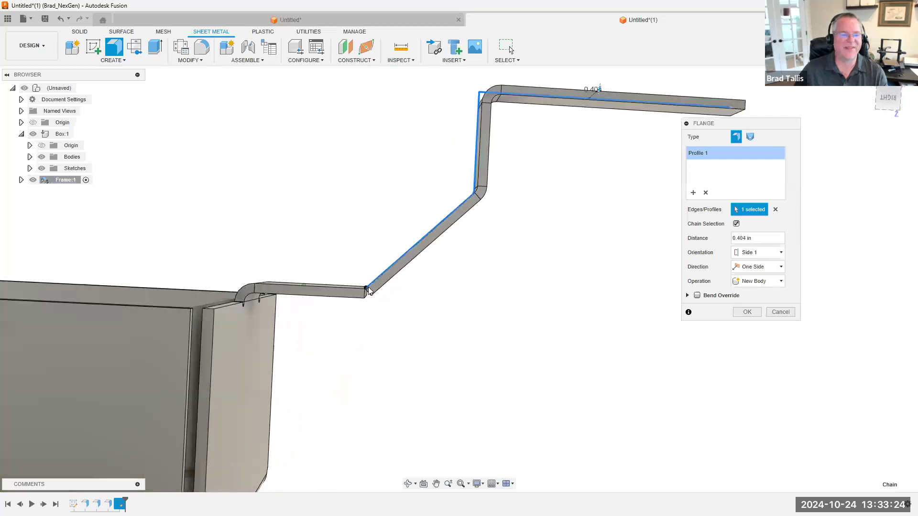
shift+middle_drag(337, 273, 392, 247)
scroll(513, 251, down, 5)
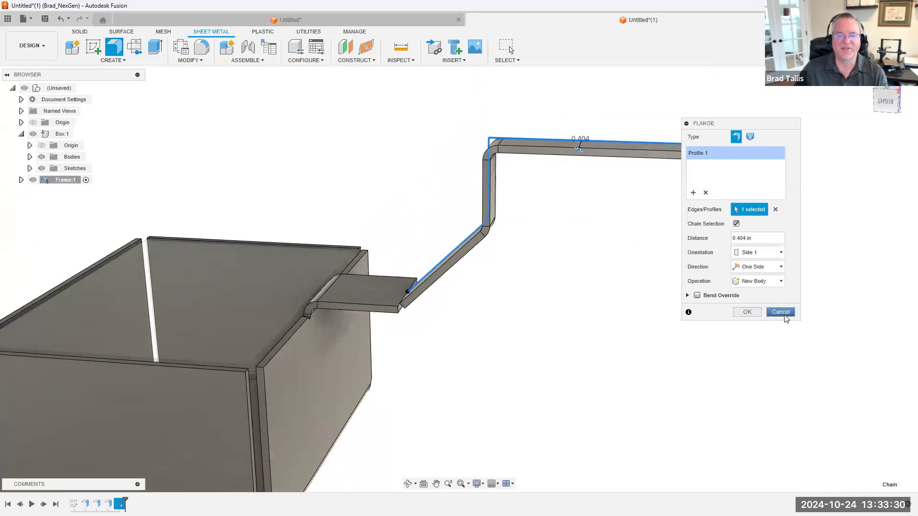
click(746, 312)
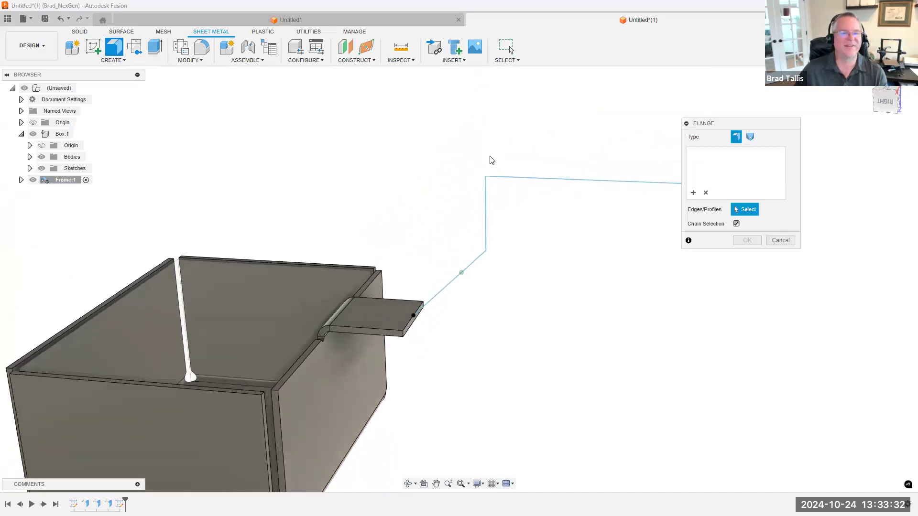
Set up a flange from the sketched profile again, adding the tab's outer end edge so the contour attaches across its full edge
click(509, 178)
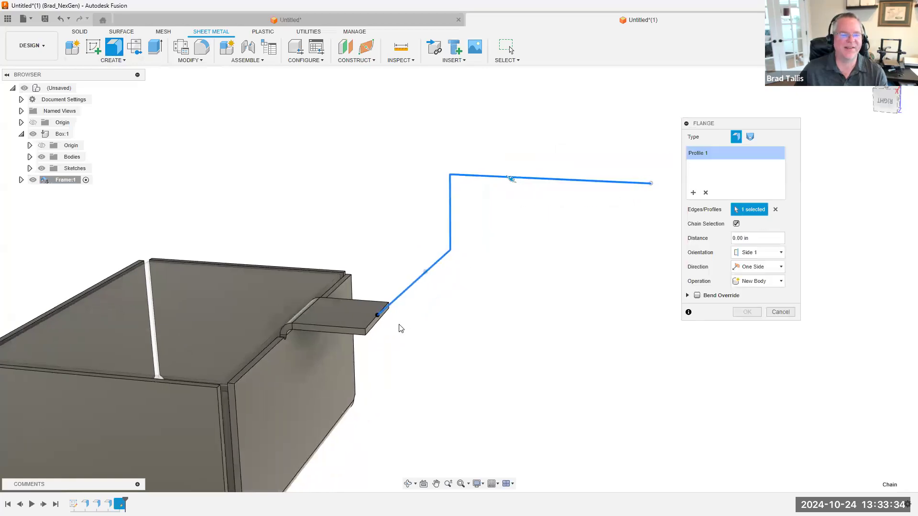
scroll(380, 332, up, 3)
click(377, 336)
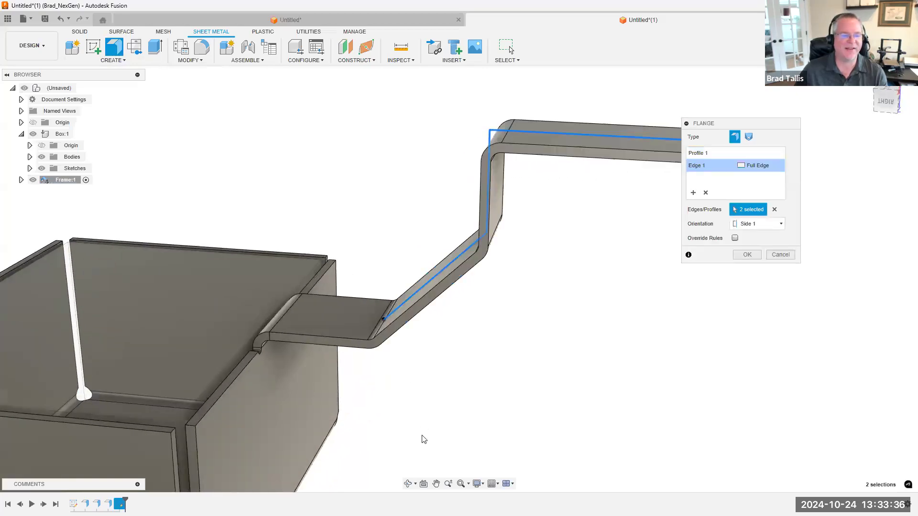
scroll(399, 418, up, 3)
shift+middle_drag(385, 246, 428, 282)
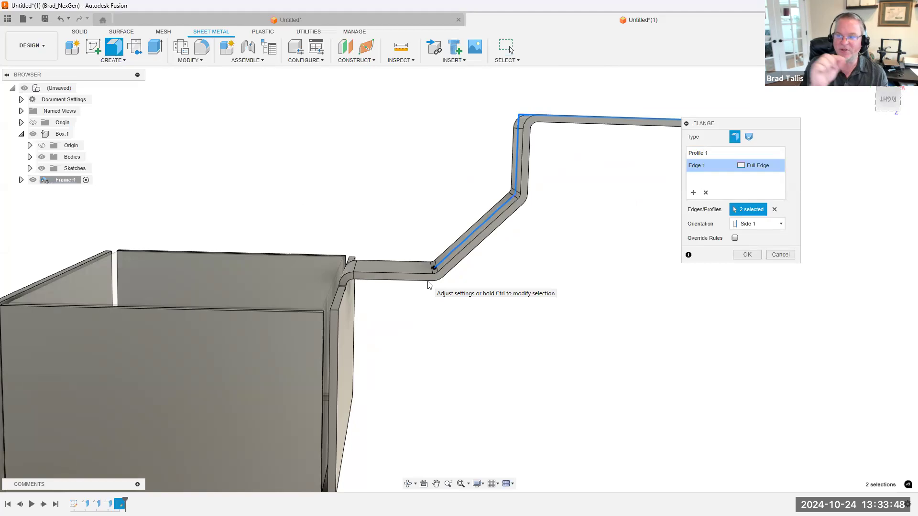
shift+middle_drag(428, 284, 698, 264)
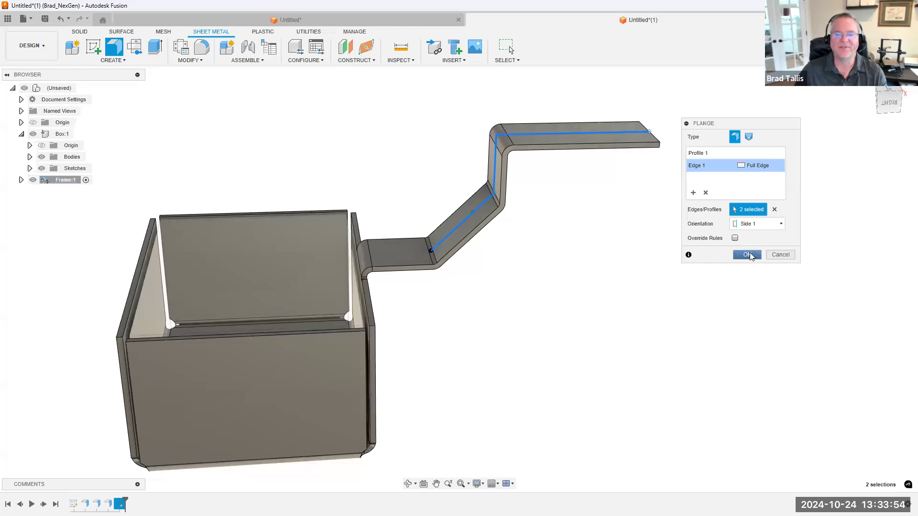
click(746, 255)
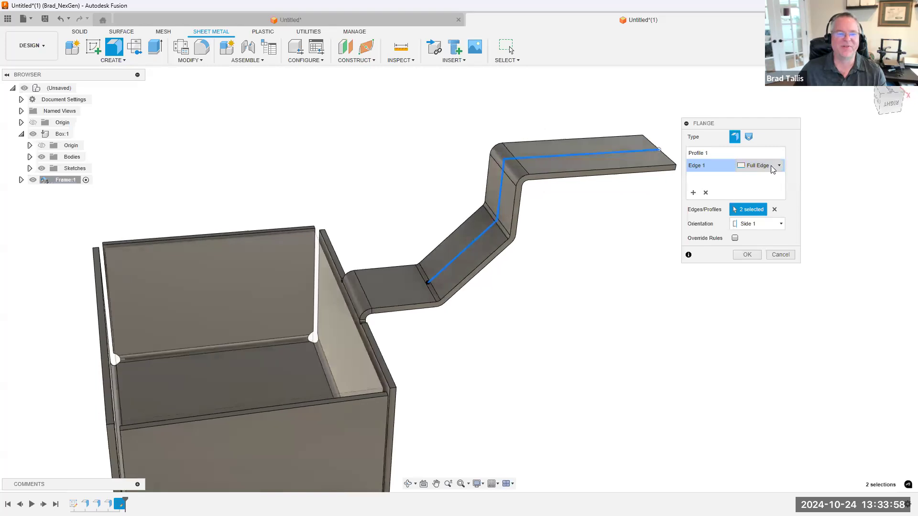
Try a Symmetric extent of 0.187 in on the tab edge, restore Full Edge, and accept the contour flange
click(779, 166)
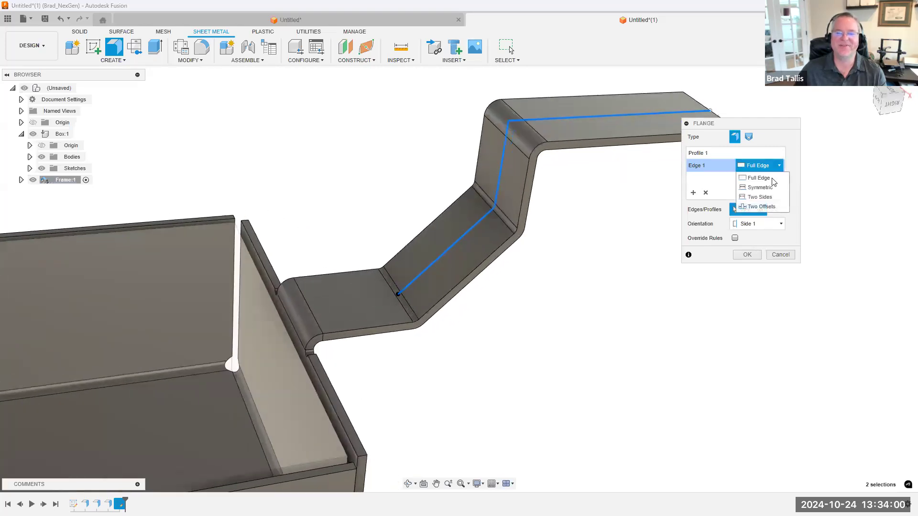
click(758, 185)
drag(419, 324, 410, 311)
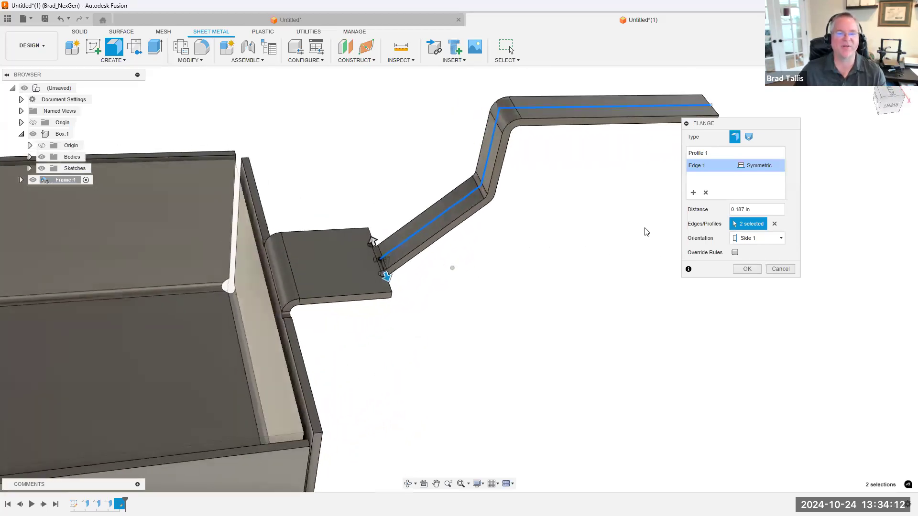
click(779, 167)
click(759, 178)
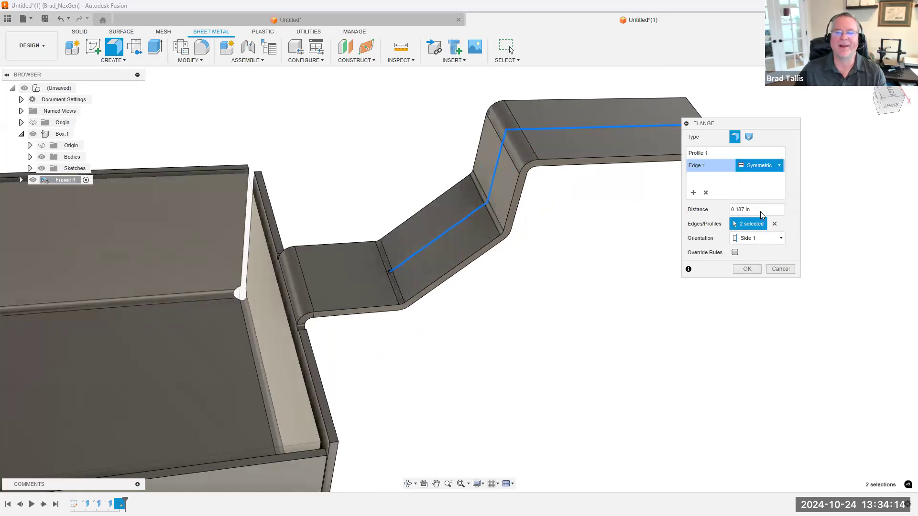
click(745, 254)
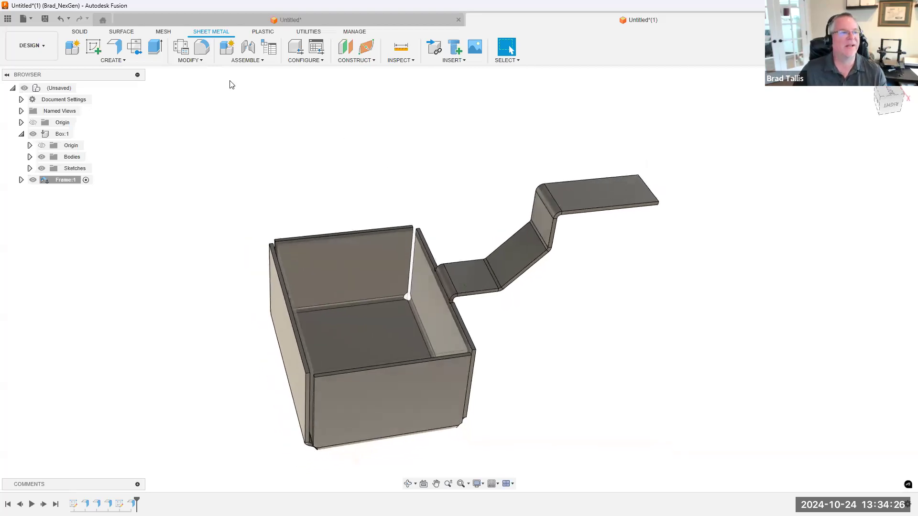
Preview unfolding all bends with the frame's floor face as the stationary entity and the Box component hidden, and discard the unfold
click(193, 61)
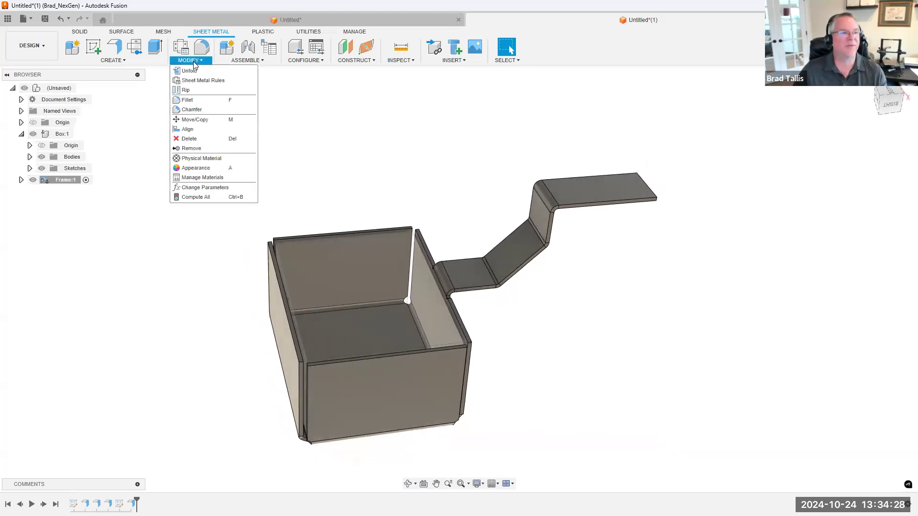
click(190, 71)
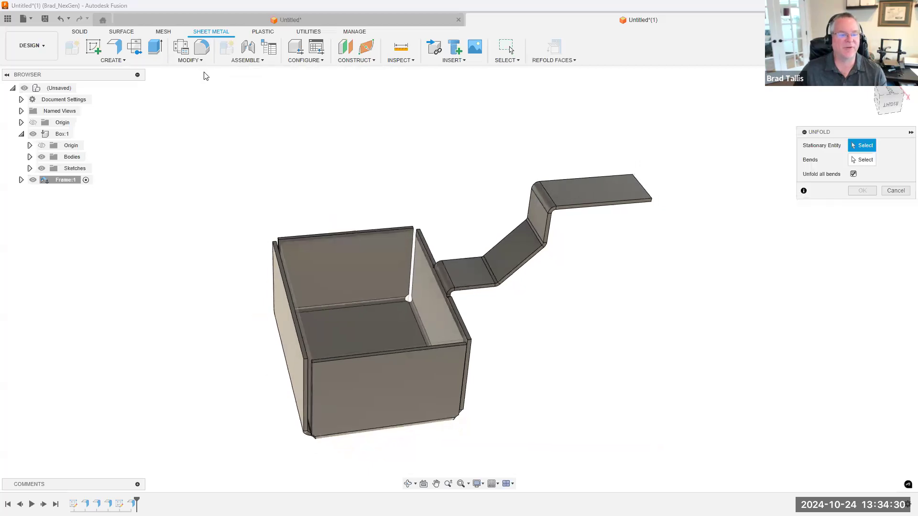
click(32, 134)
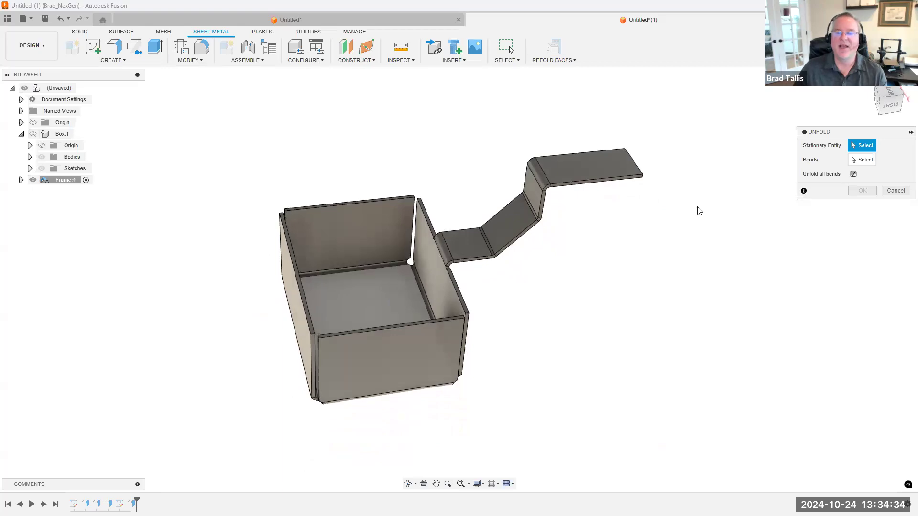
drag(838, 132, 750, 124)
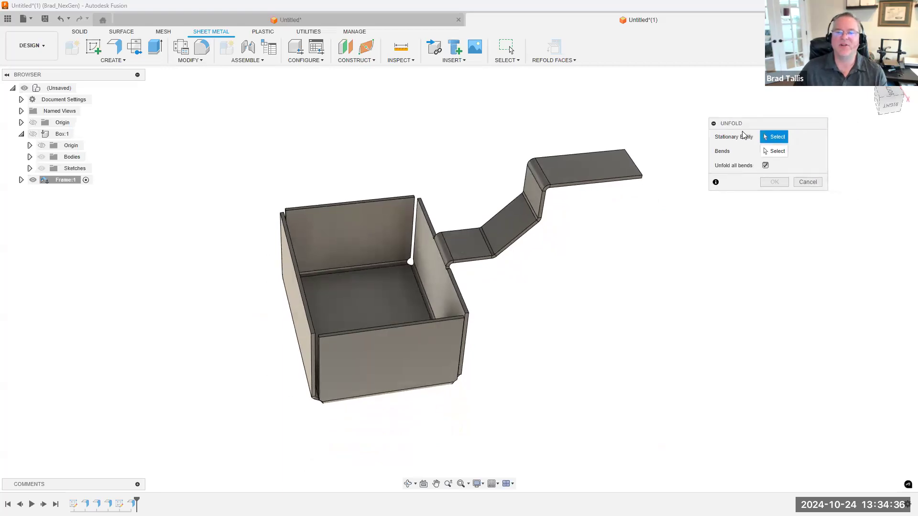
click(373, 288)
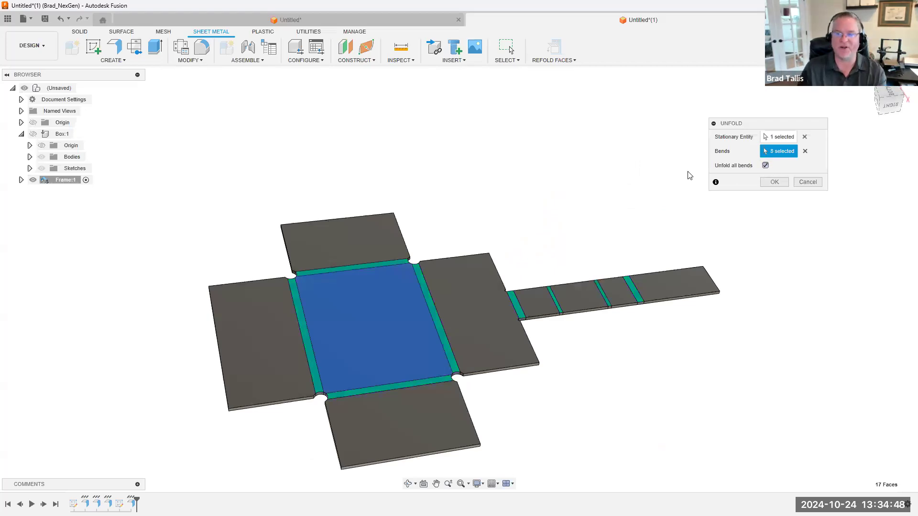
scroll(598, 289, down, 1)
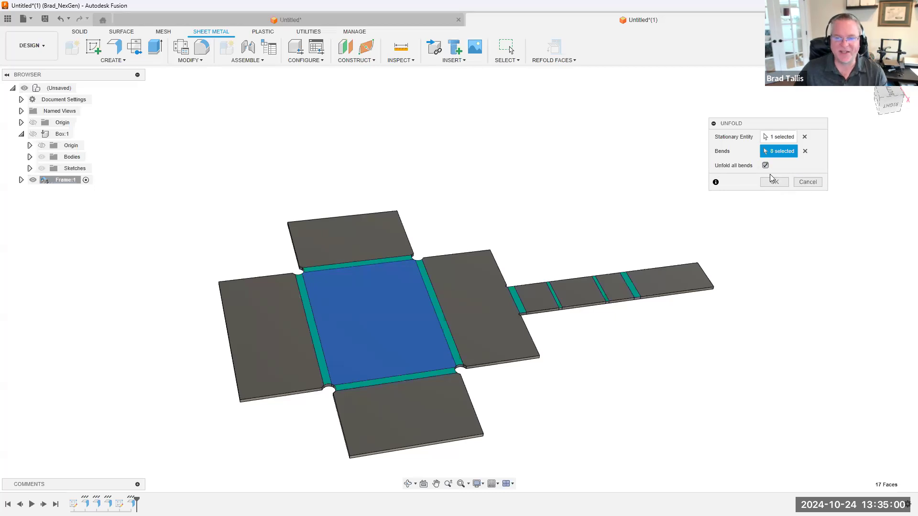
click(808, 183)
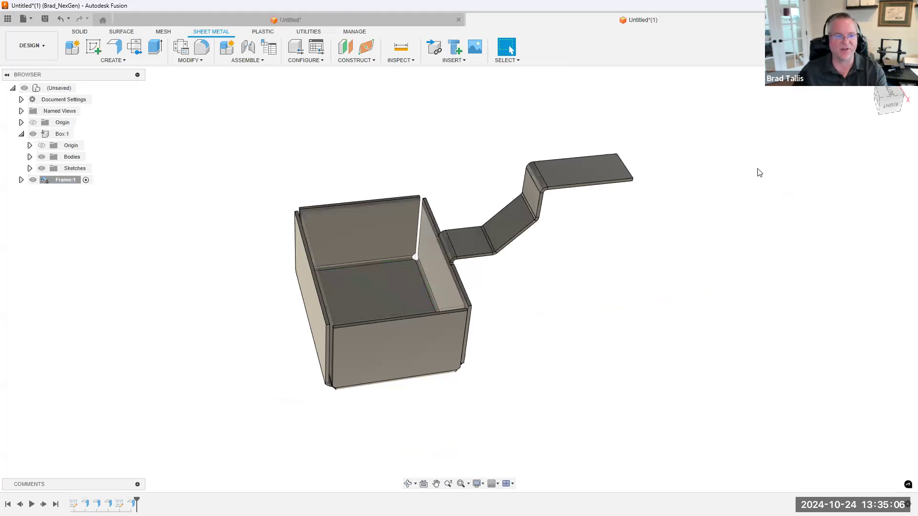
Hide the Box component so only the sheet metal Frame is displayed
click(33, 134)
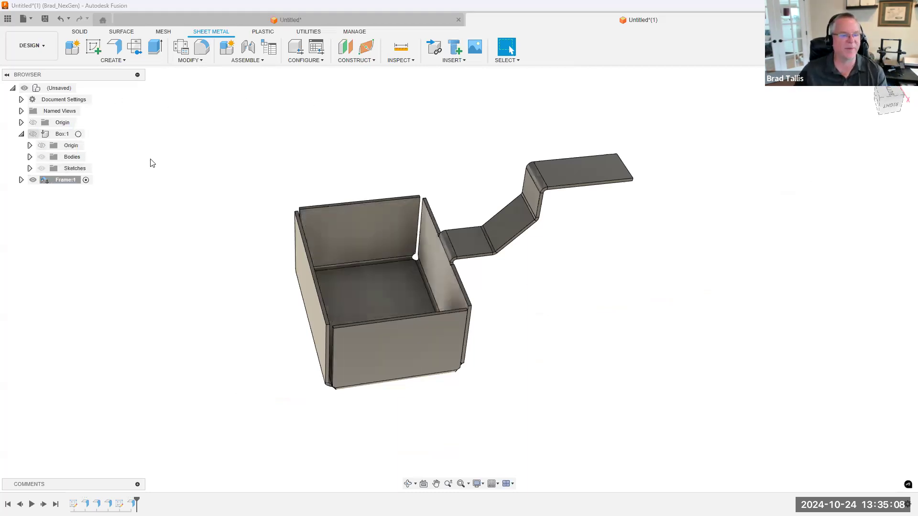
scroll(233, 156, up, 2)
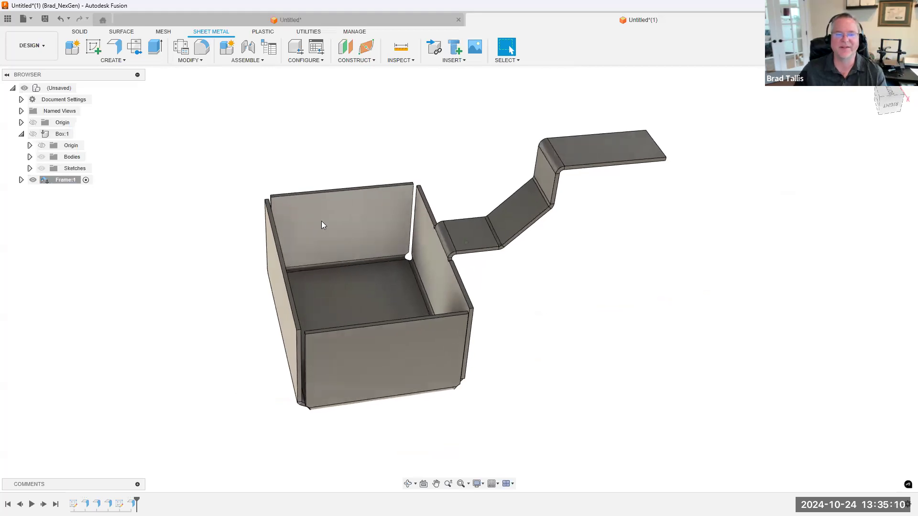
shift+middle_drag(572, 301, 563, 294)
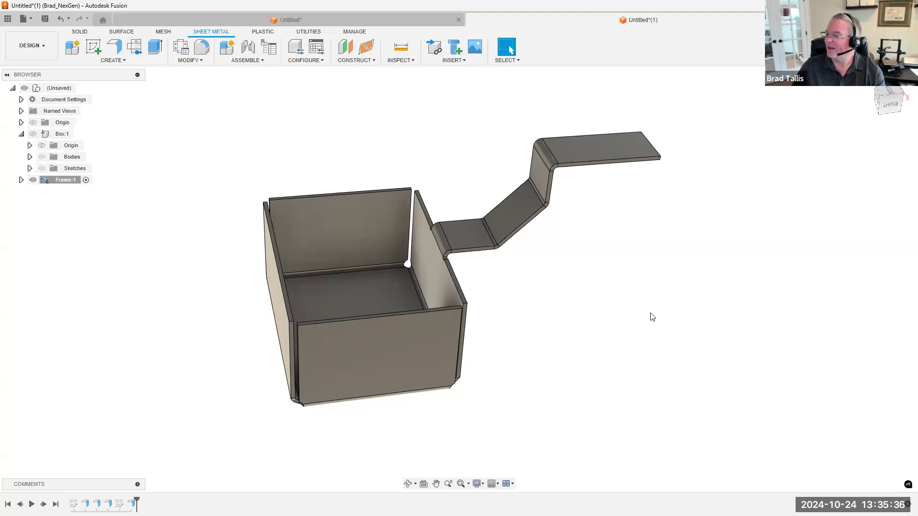
scroll(534, 201, down, 2)
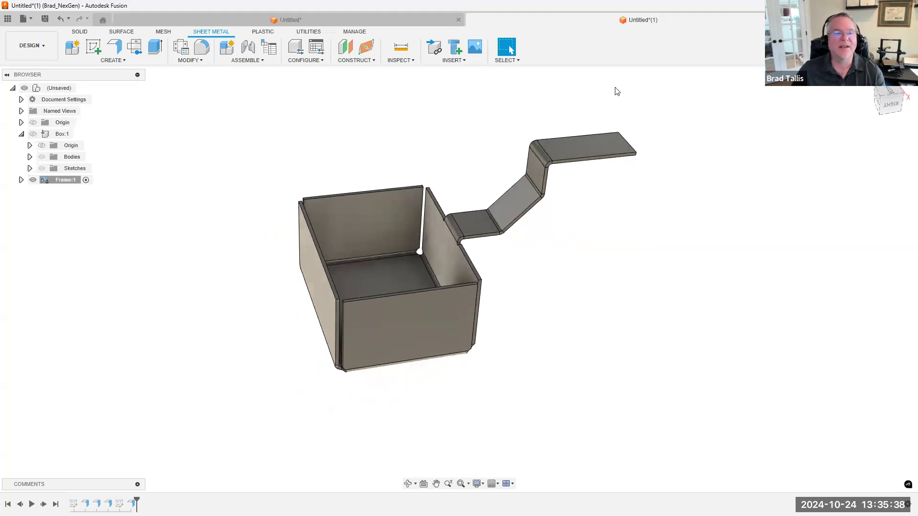
Create a new design and add an internal, activated sheet metal component using the Aluminum sheet metal rule
click(117, 49)
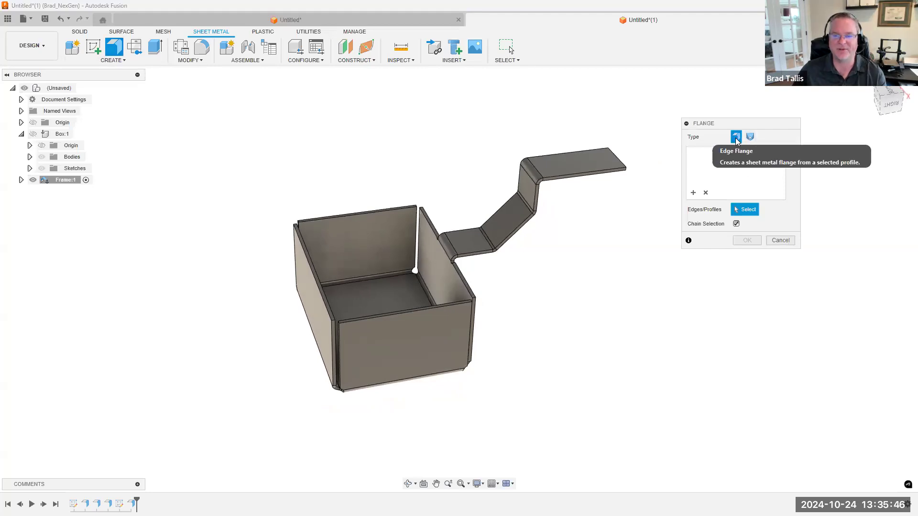
click(780, 241)
click(825, 19)
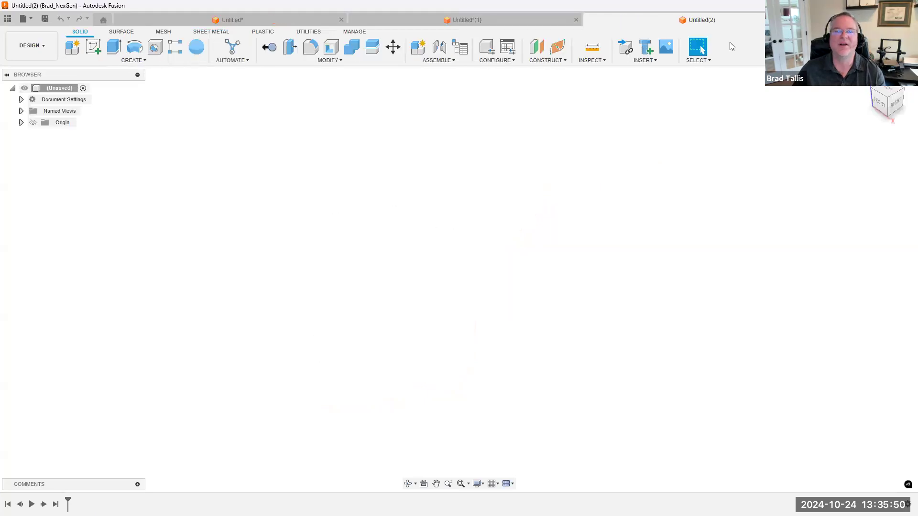
click(216, 32)
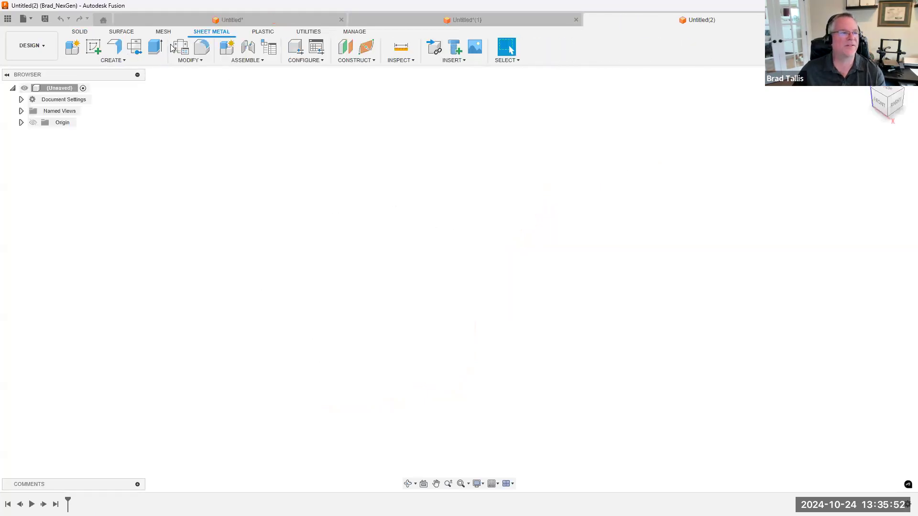
click(74, 47)
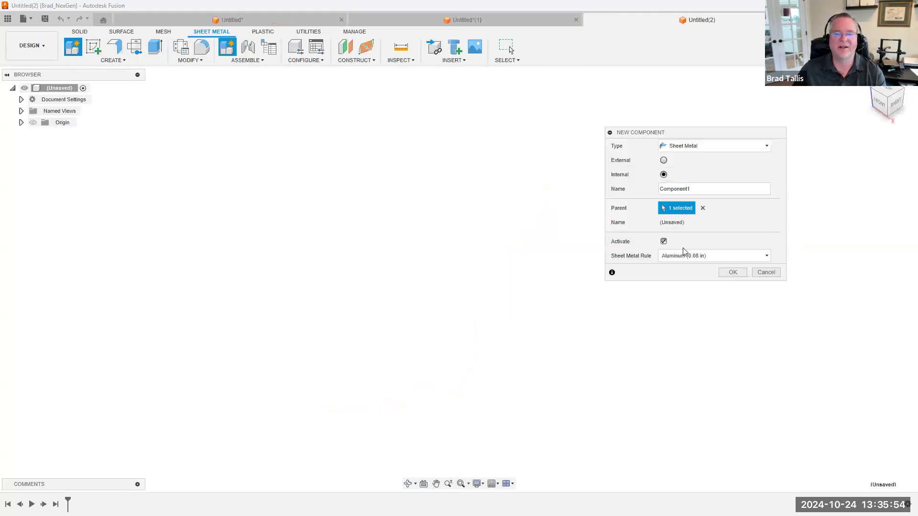
click(732, 272)
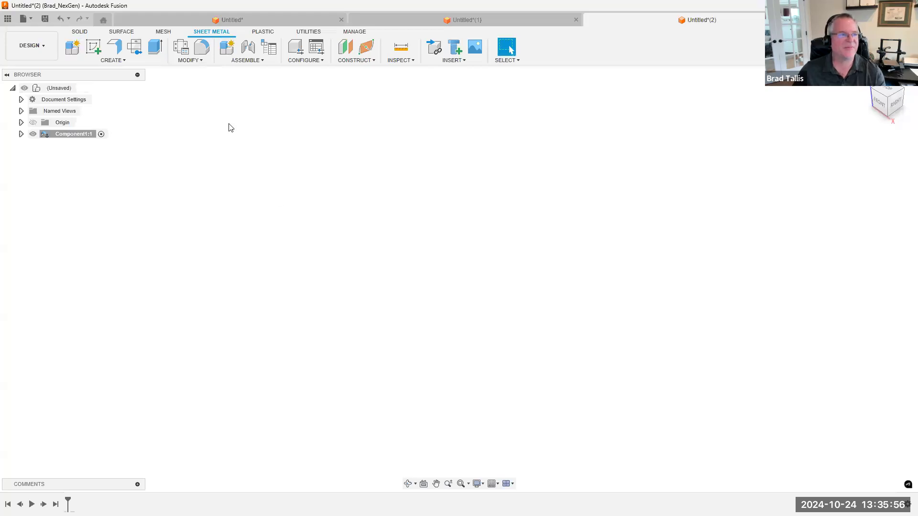
Sketch a 6 by 4 in center rectangle at the origin on the horizontal plane and finish the sketch
click(96, 47)
click(496, 302)
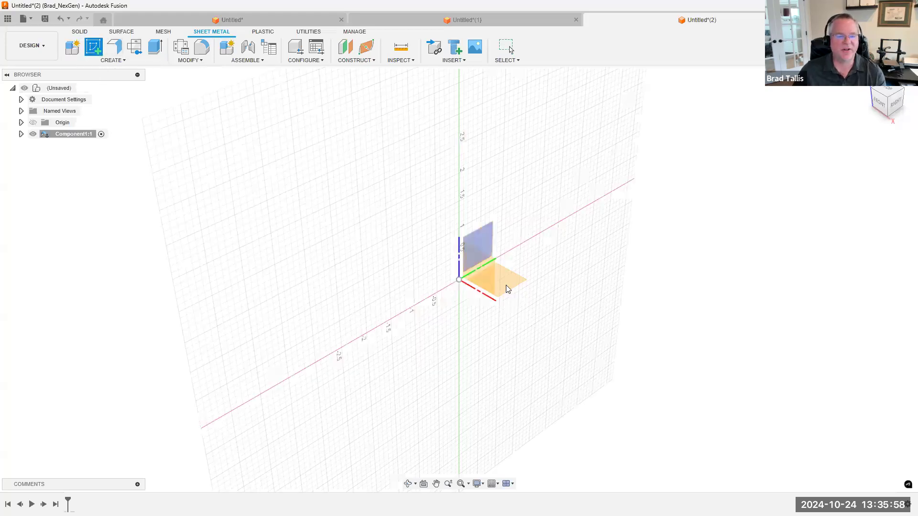
click(93, 46)
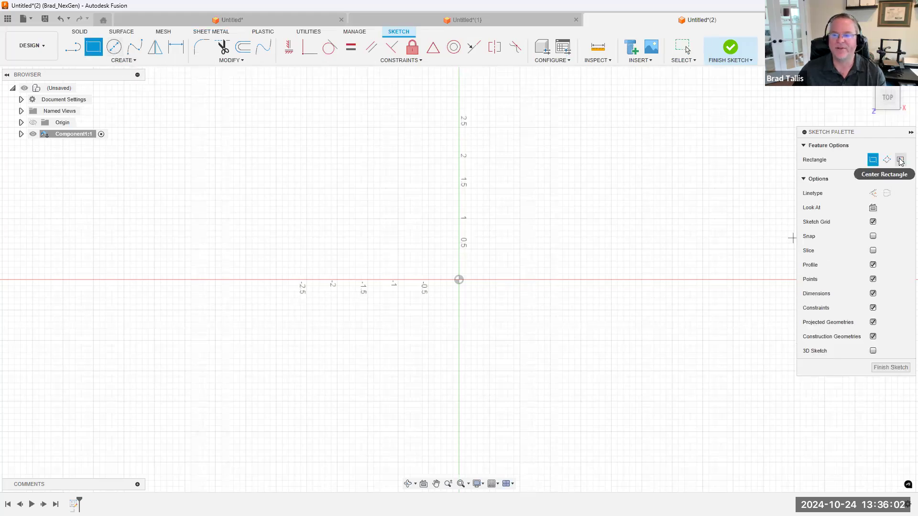
click(900, 159)
click(459, 280)
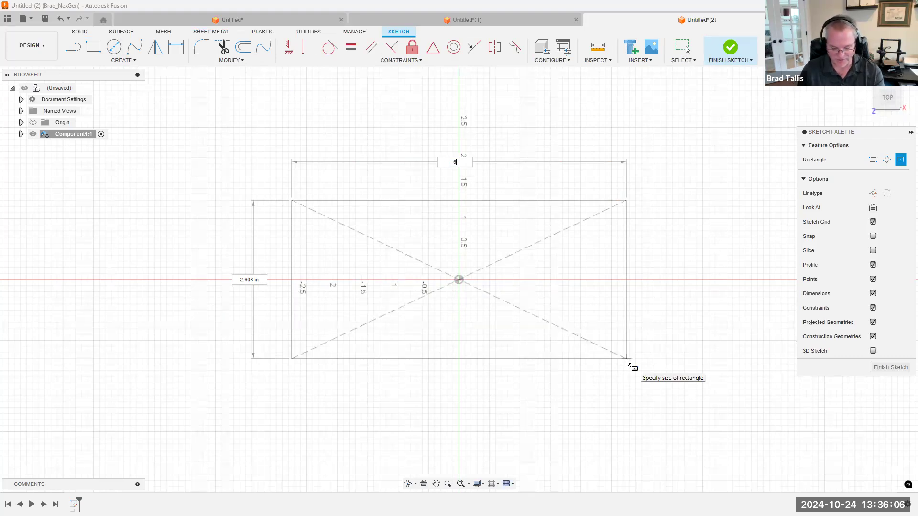
key(Tab)
key(Return)
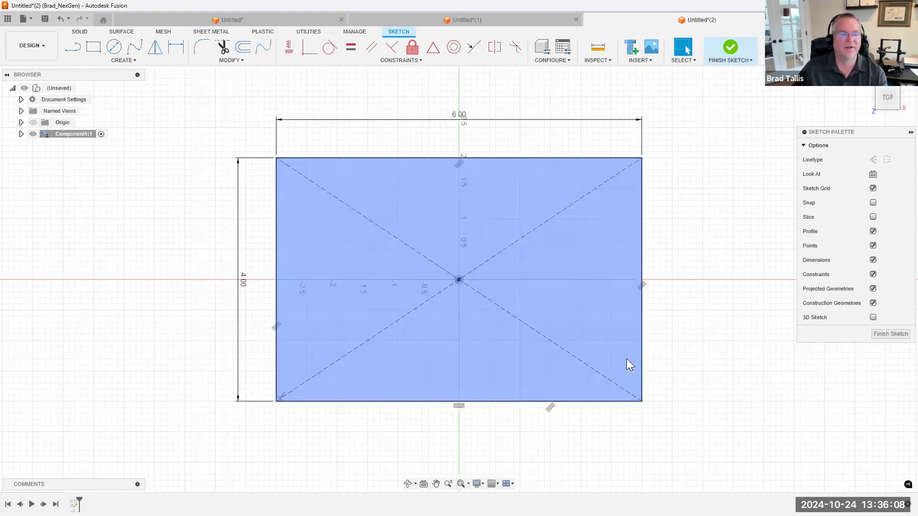
click(731, 50)
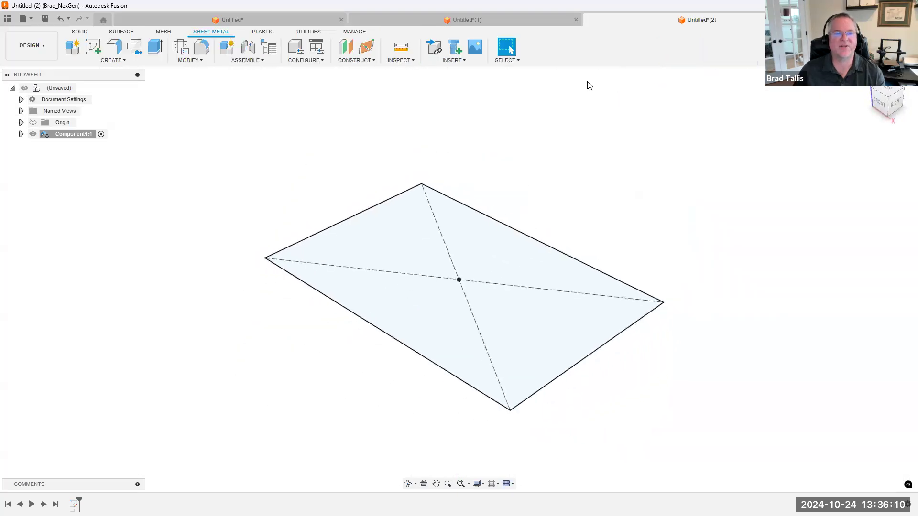
Create a construction plane offset 5 in above the rectangle profile
click(348, 48)
click(428, 261)
drag(453, 289, 467, 134)
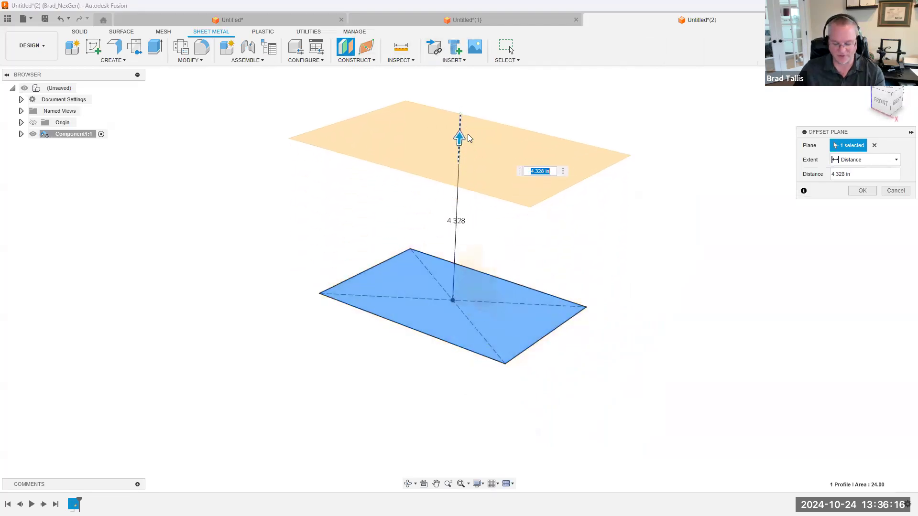
text(5)
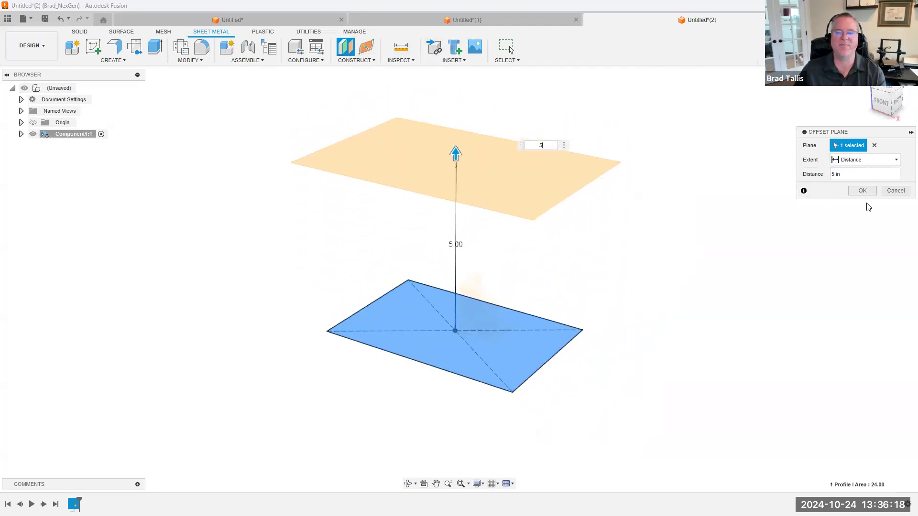
click(862, 190)
Sketch a 3.5 in diameter circle centered on the origin on the offset plane and finish the sketch
right_click(499, 167)
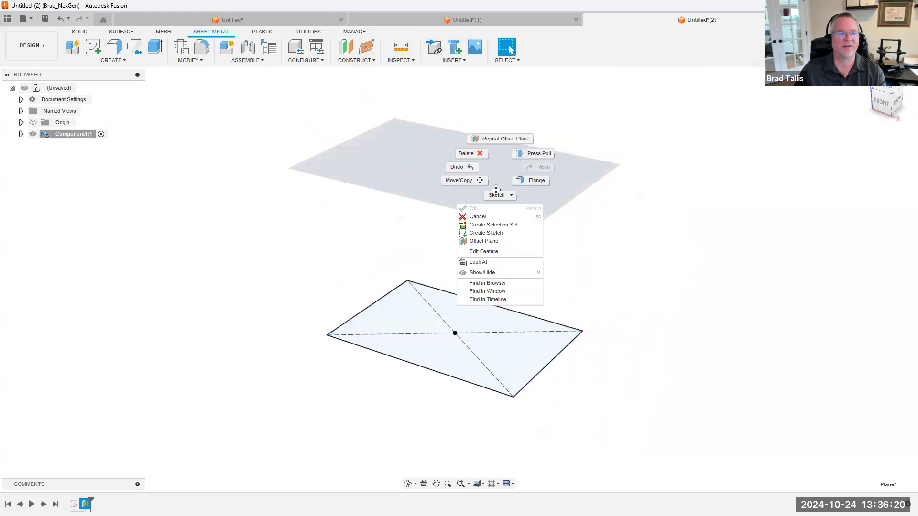
click(489, 231)
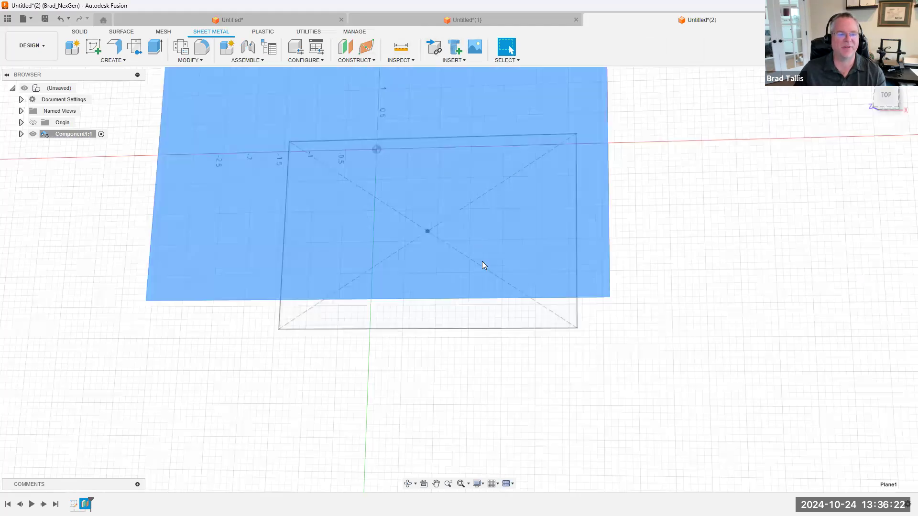
key(c)
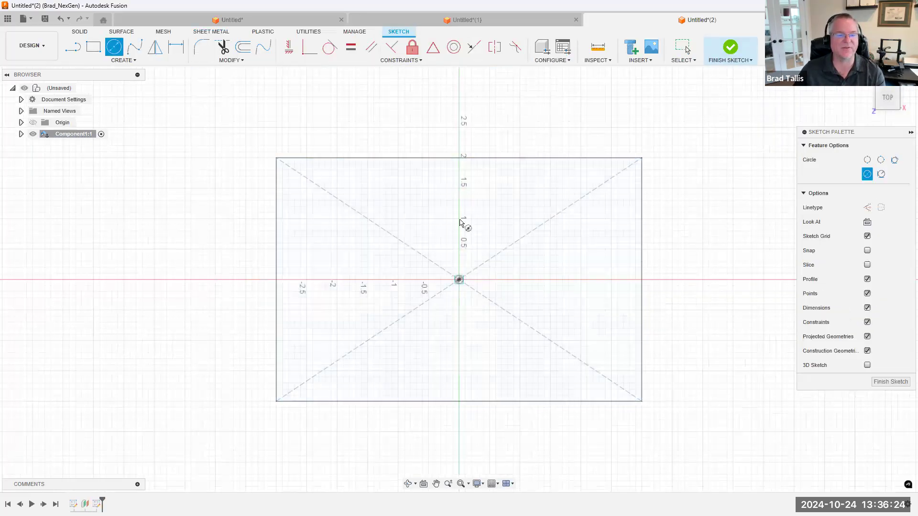
text(3.5)
key(Return)
key(Escape)
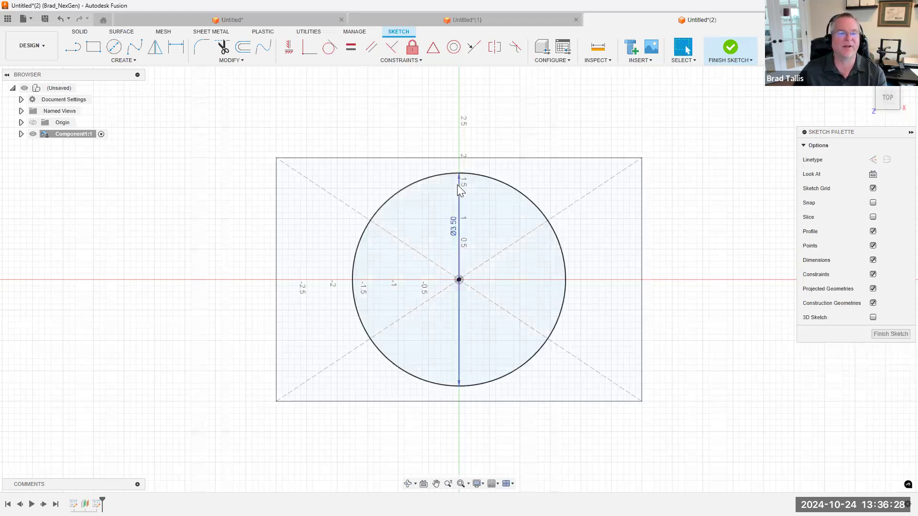
click(729, 47)
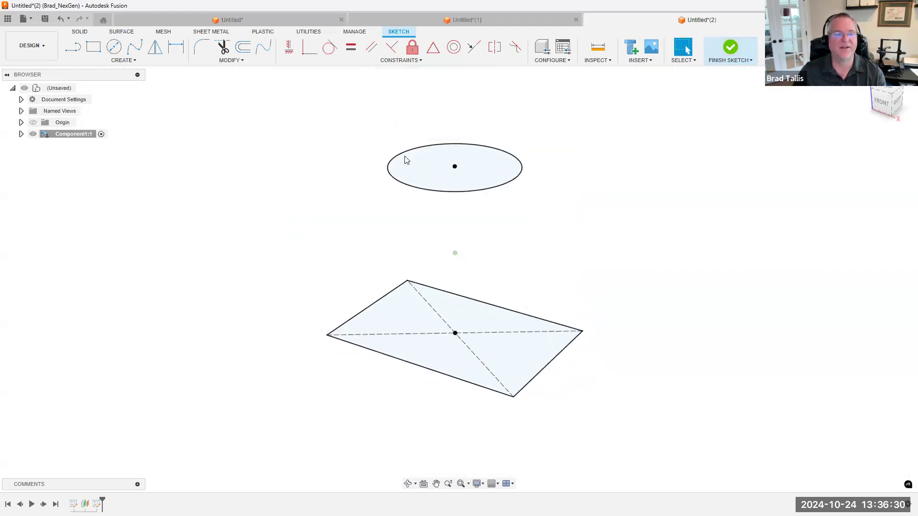
Set up a lofted flange between the rectangle profile and the circle profile above it
click(395, 174)
click(352, 272)
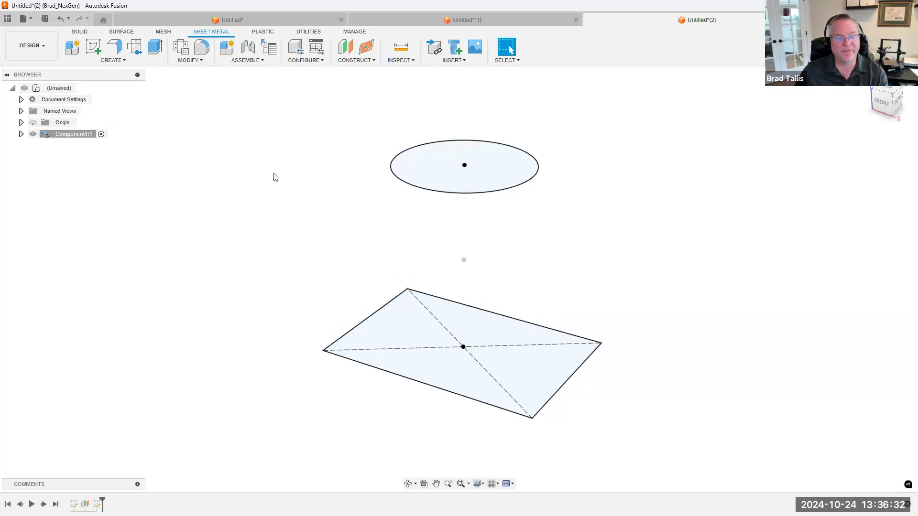
click(117, 50)
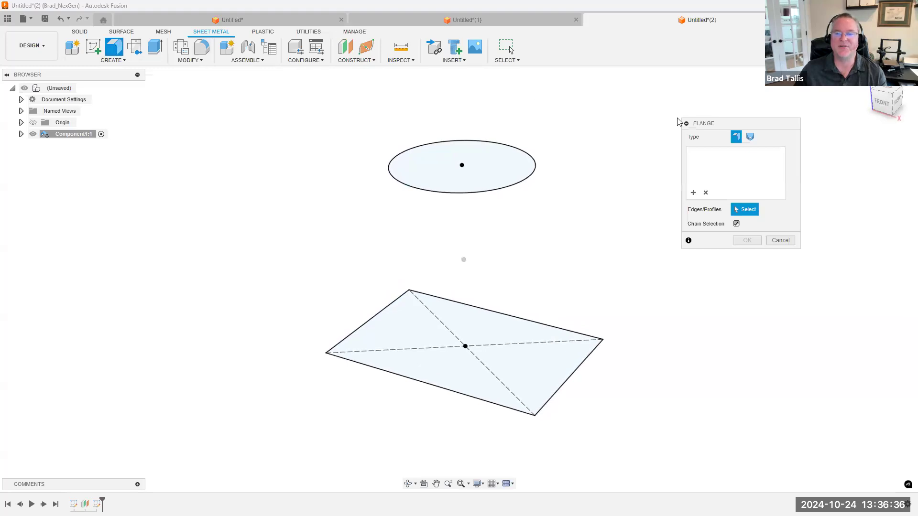
click(749, 139)
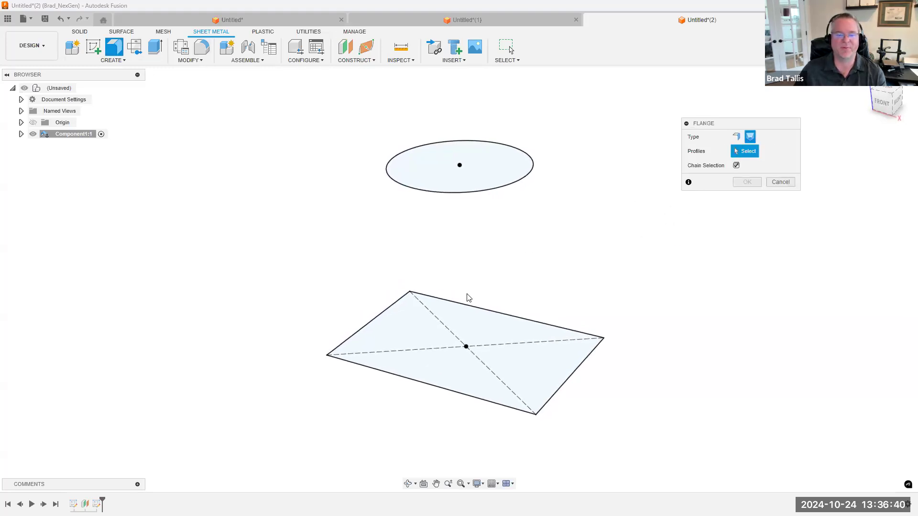
click(418, 336)
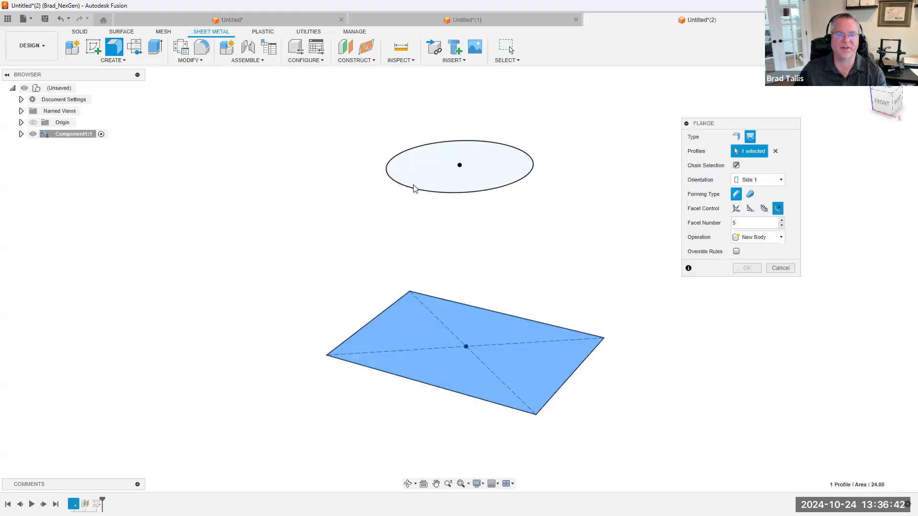
click(422, 157)
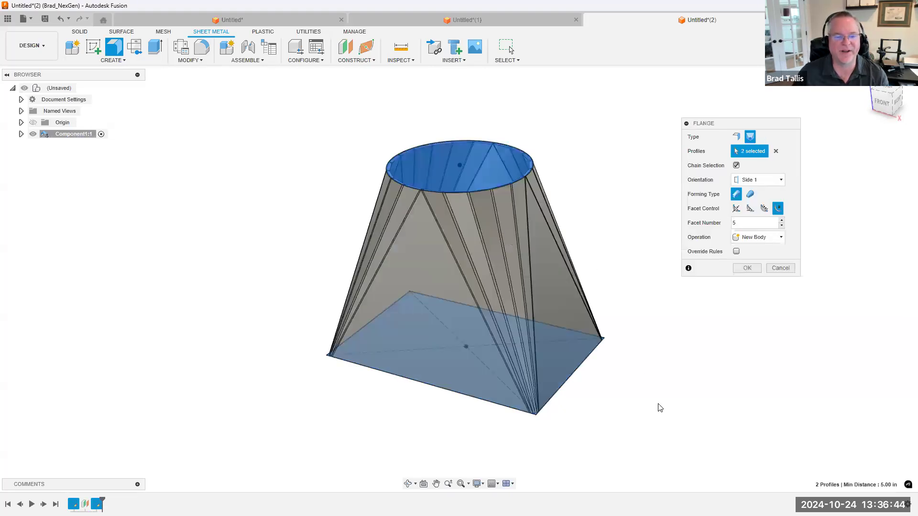
Set the lofted flange's orientation to Side 2, preview the alternative forming type, and restore Brake Form
shift+middle_drag(621, 387, 489, 229)
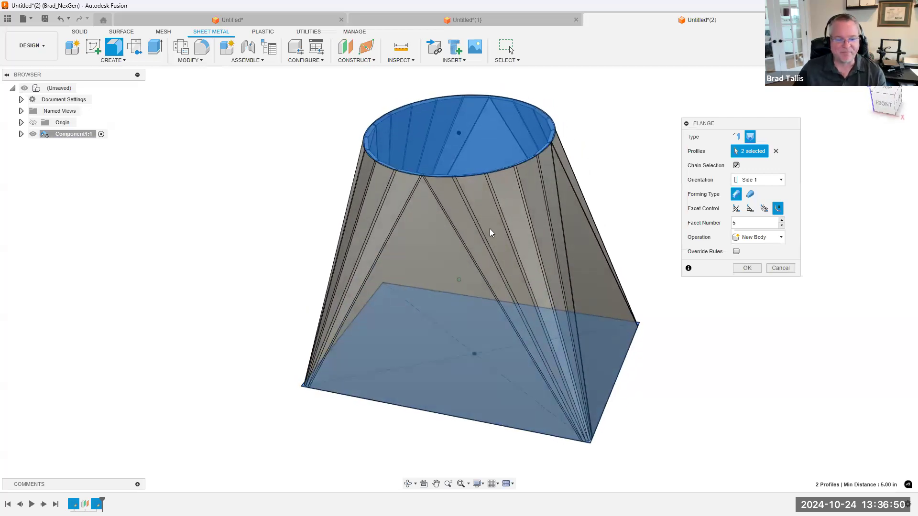
shift+middle_drag(469, 187, 435, 110)
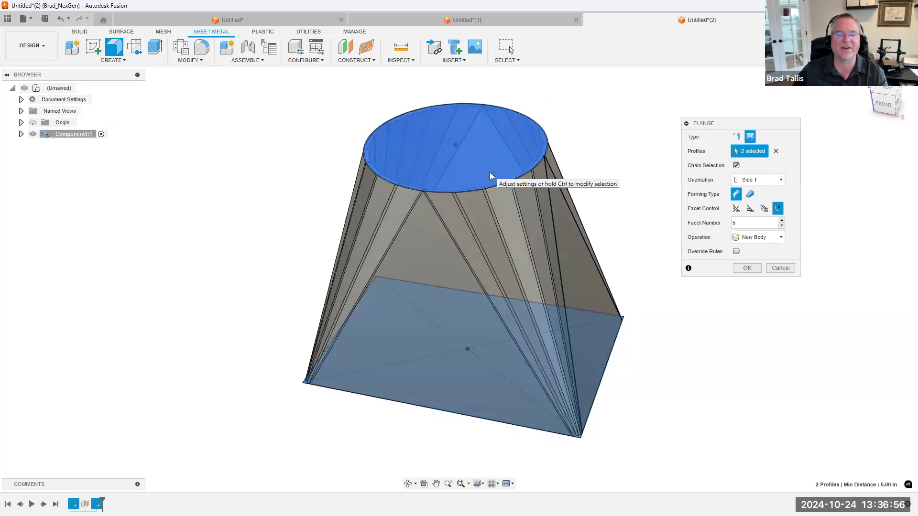
shift+middle_drag(441, 183, 560, 434)
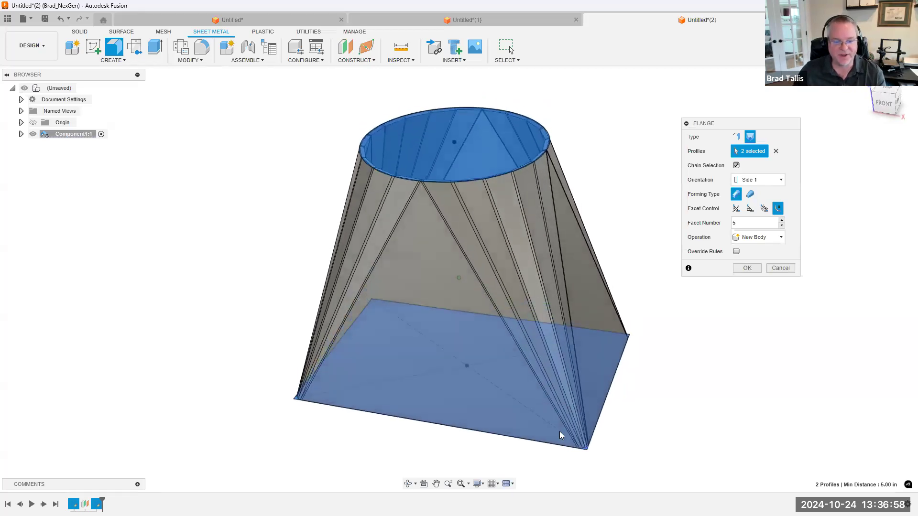
shift+middle_drag(505, 383, 366, 308)
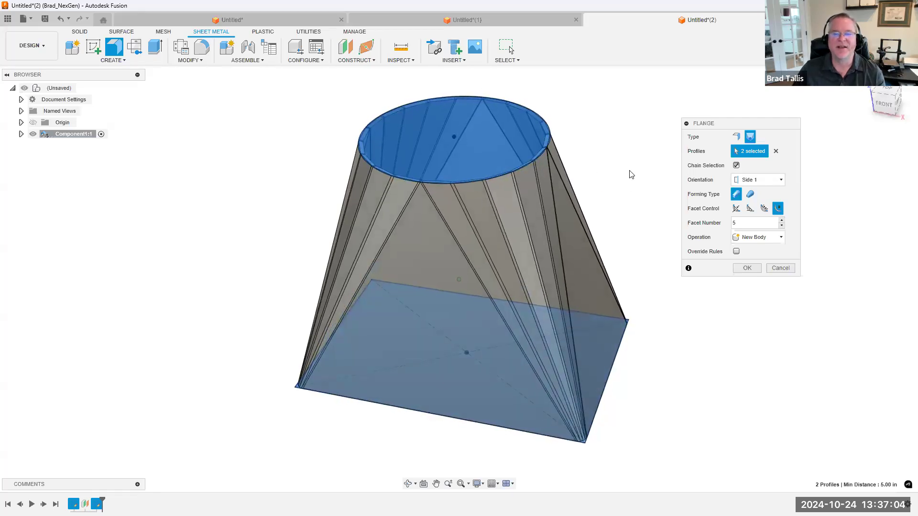
scroll(633, 154, up, 3)
shift+middle_drag(613, 172, 586, 138)
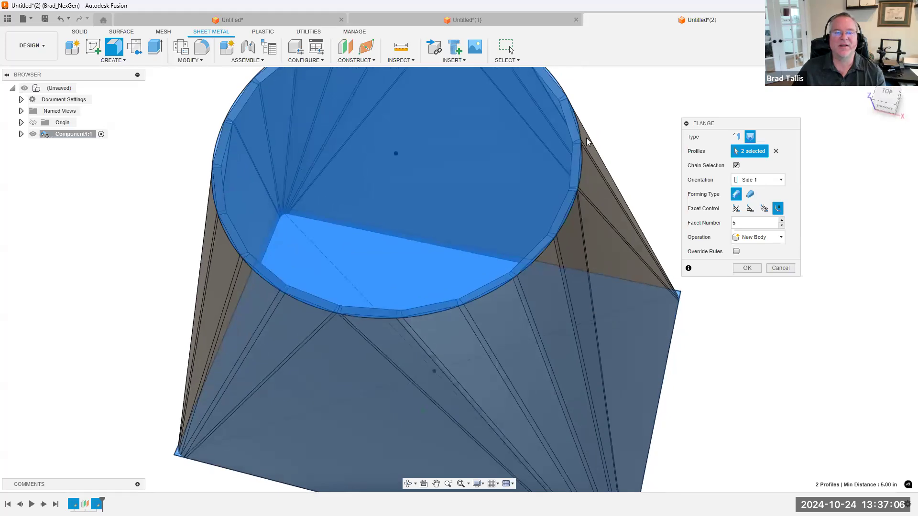
click(759, 180)
click(753, 203)
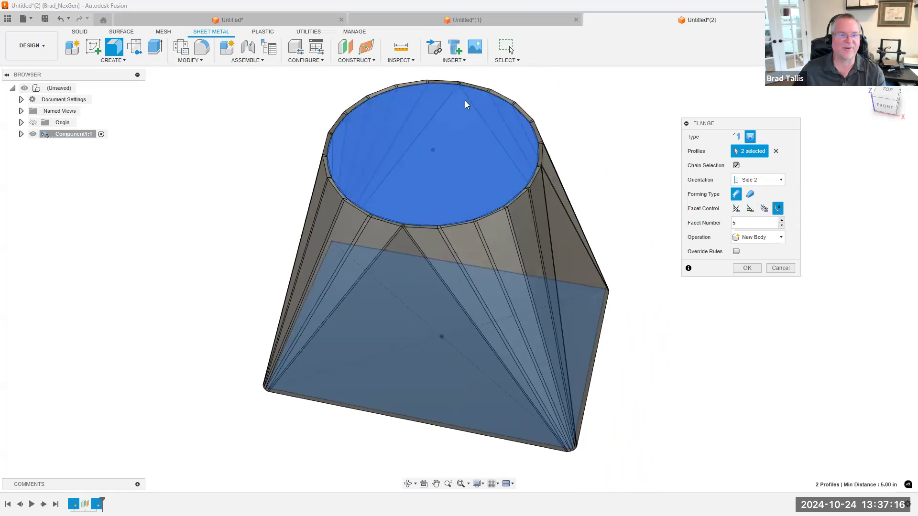
click(749, 194)
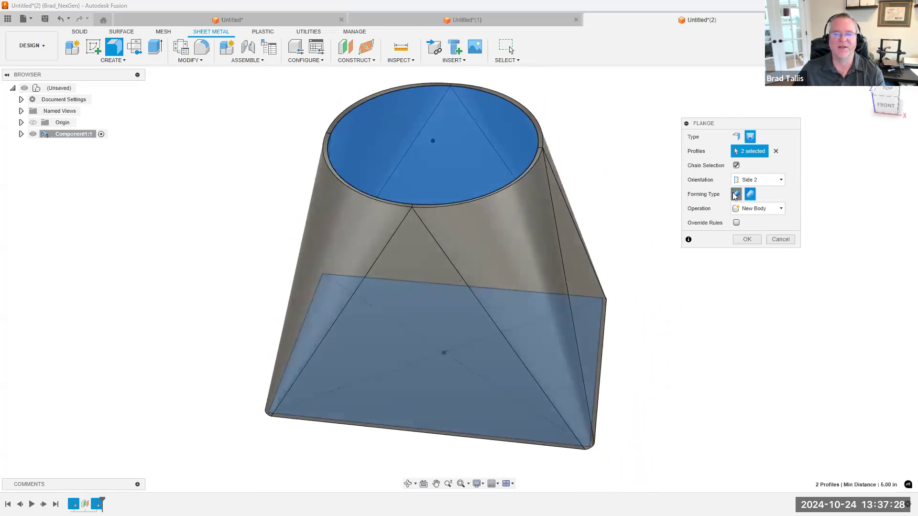
click(735, 194)
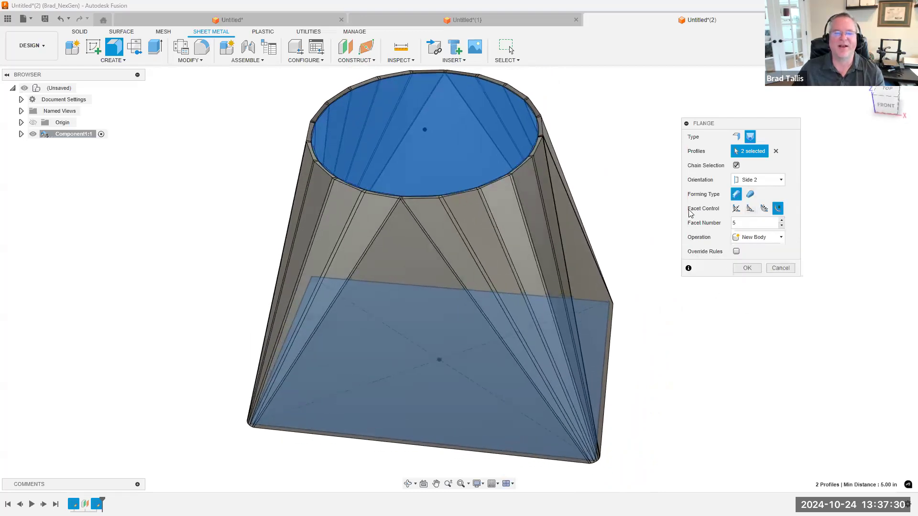
Try the Chord Tolerance, Facet Angle and Facet Distance controls on the lofted flange, setting the facet distance to 0.375 in
click(736, 211)
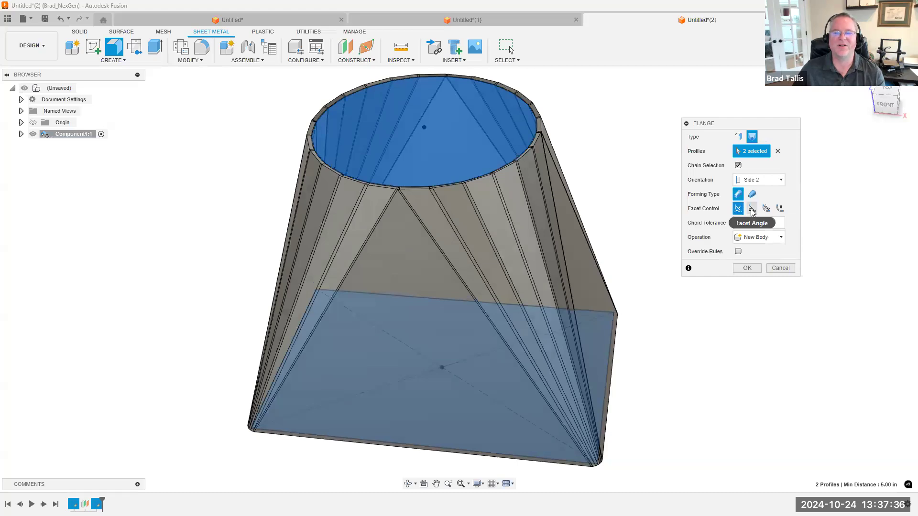
click(752, 209)
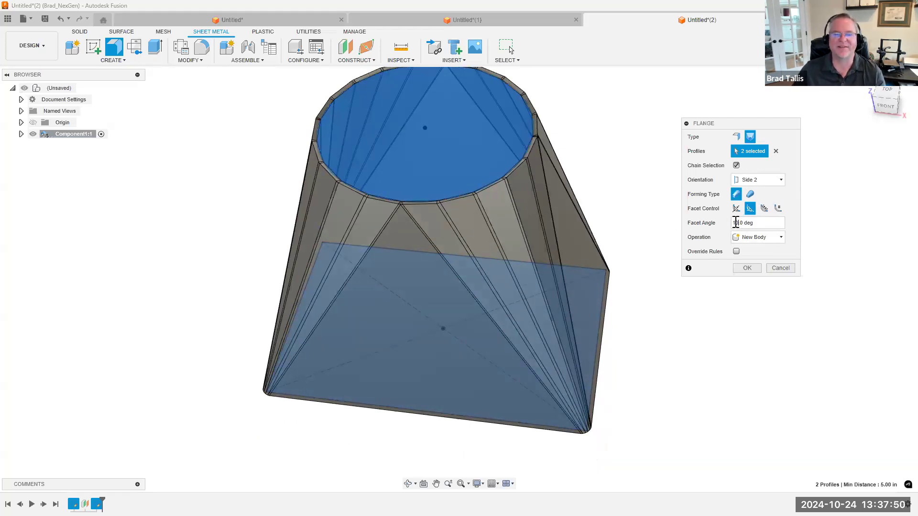
click(763, 209)
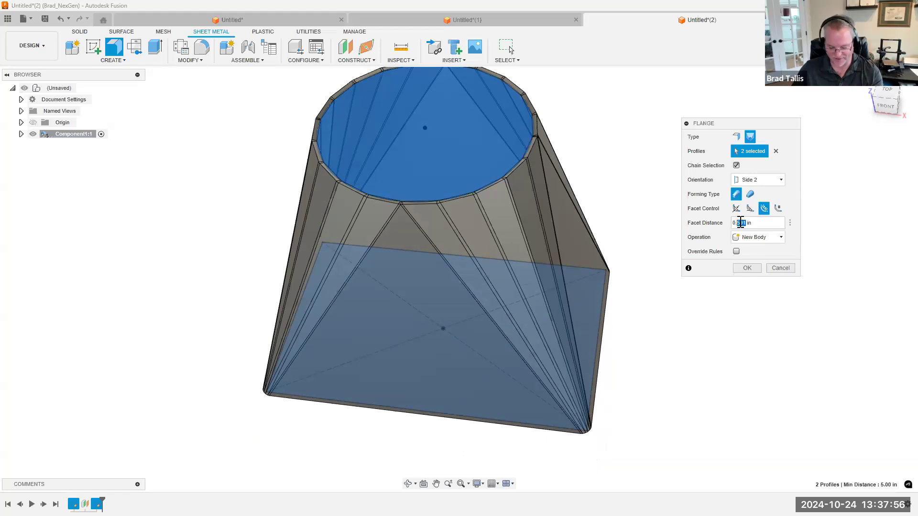
text(5)
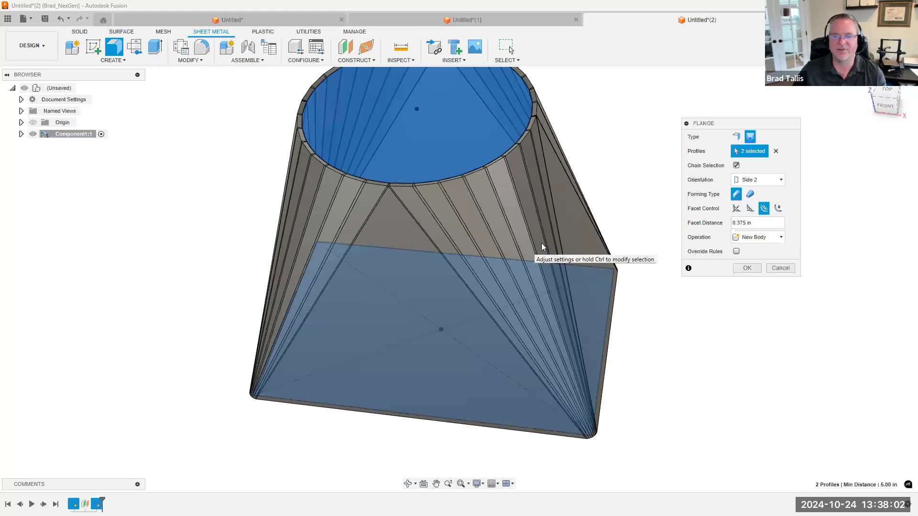
Switch the lofted flange's facet control to Facet Number, set it to 4, and create the flange
click(778, 208)
click(781, 225)
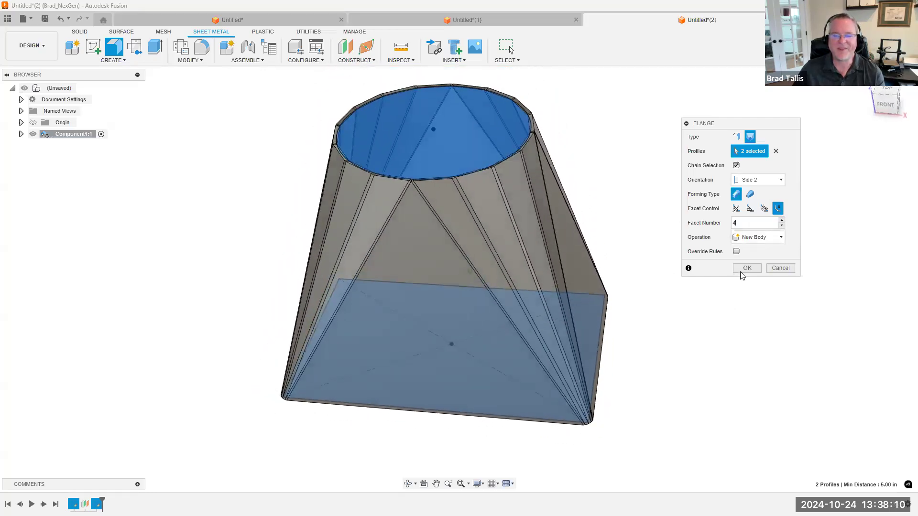
click(744, 268)
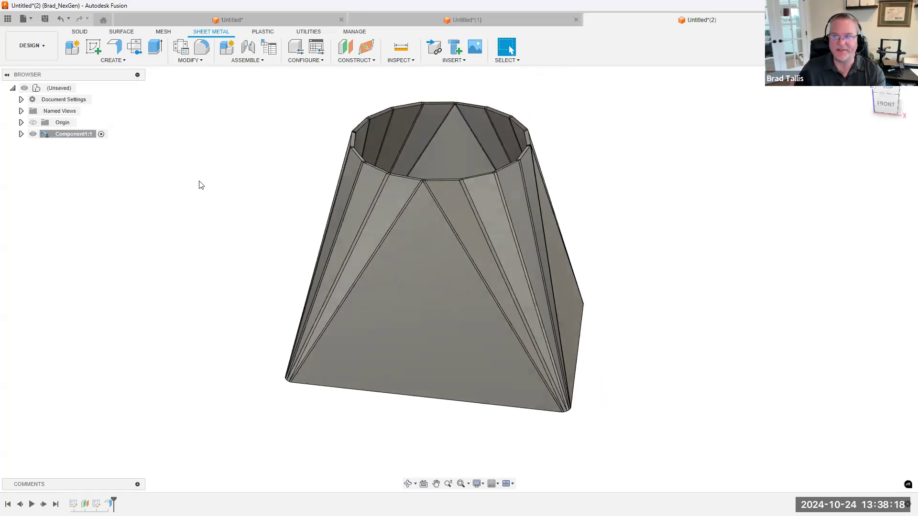
Try to unfold the closed lofted flange with its front triangular face as the stationary entity
click(200, 60)
click(195, 70)
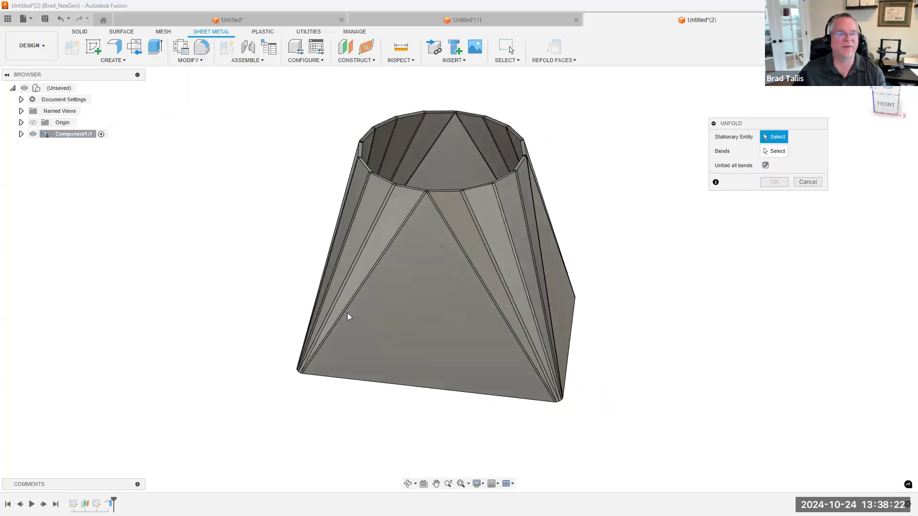
click(434, 317)
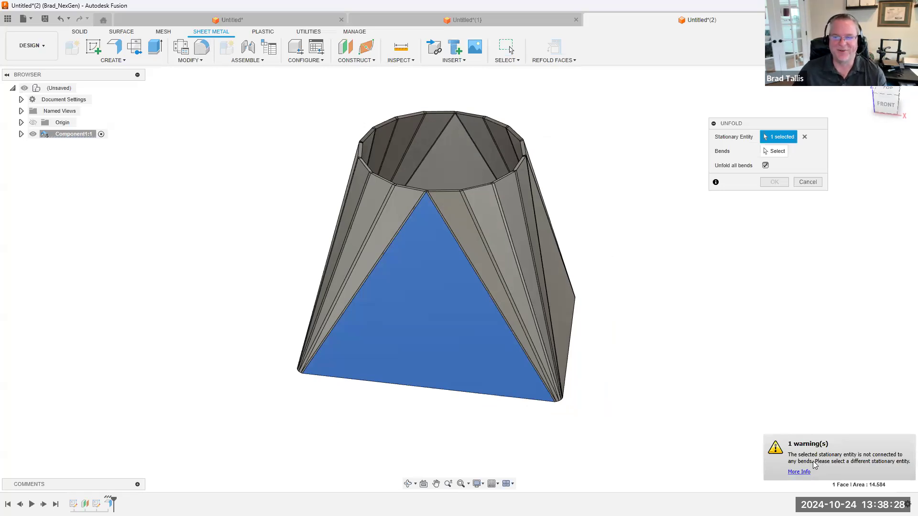
shift+middle_drag(549, 247, 502, 222)
scroll(502, 222, up, 3)
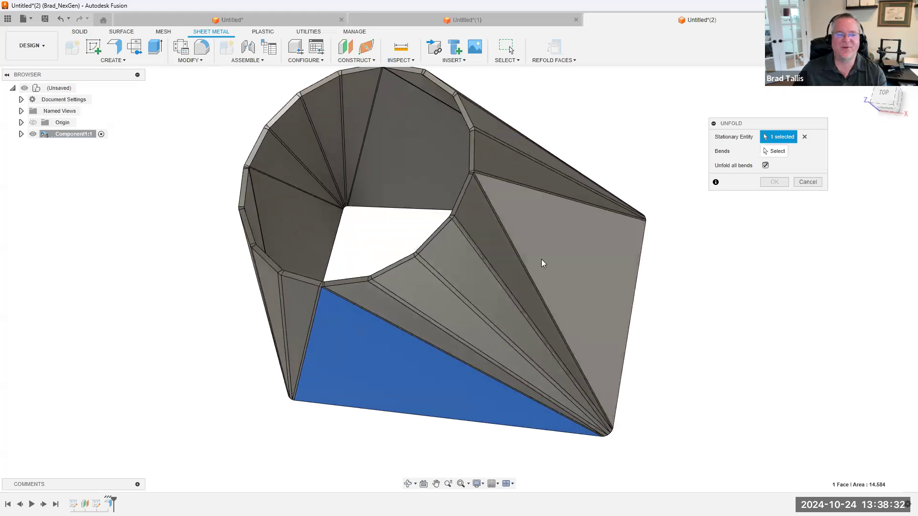
shift+middle_drag(541, 259, 799, 205)
click(807, 183)
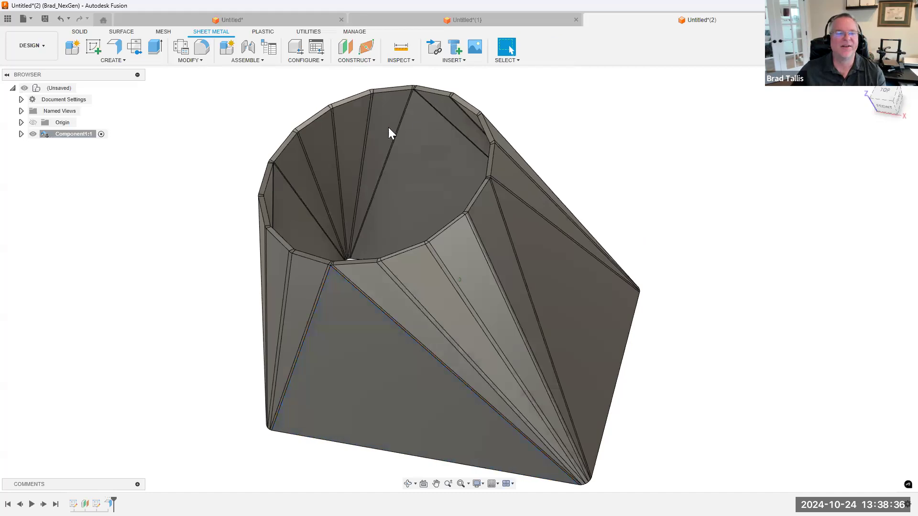
Try the Rip command on a narrow corner facet of the lofted flange, and clear that face selection
click(178, 62)
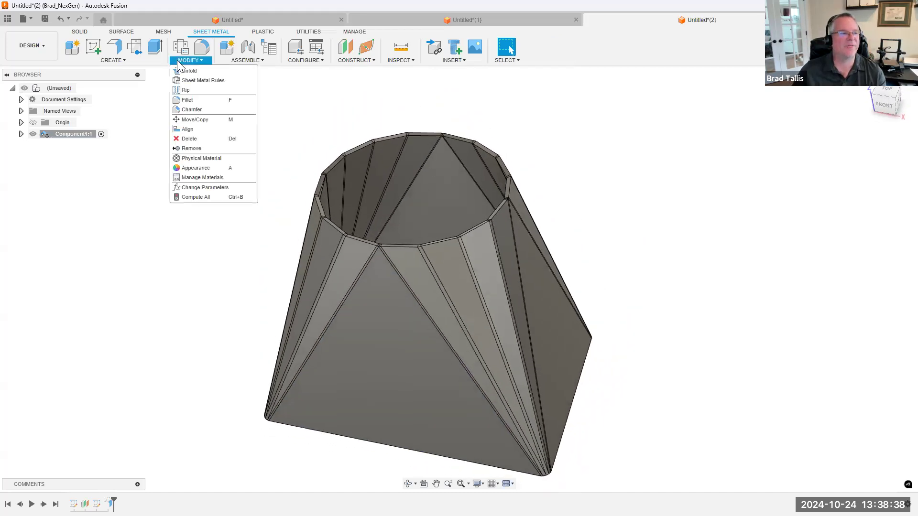
click(195, 93)
shift+middle_drag(414, 277, 502, 233)
scroll(503, 232, up, 2)
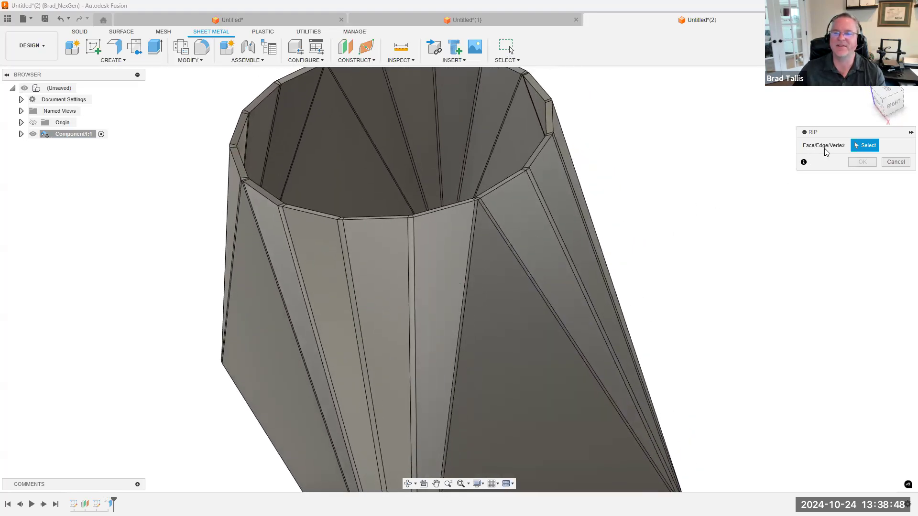
scroll(633, 158, up, 1)
scroll(632, 136, down, 3)
shift+middle_drag(631, 132, 505, 177)
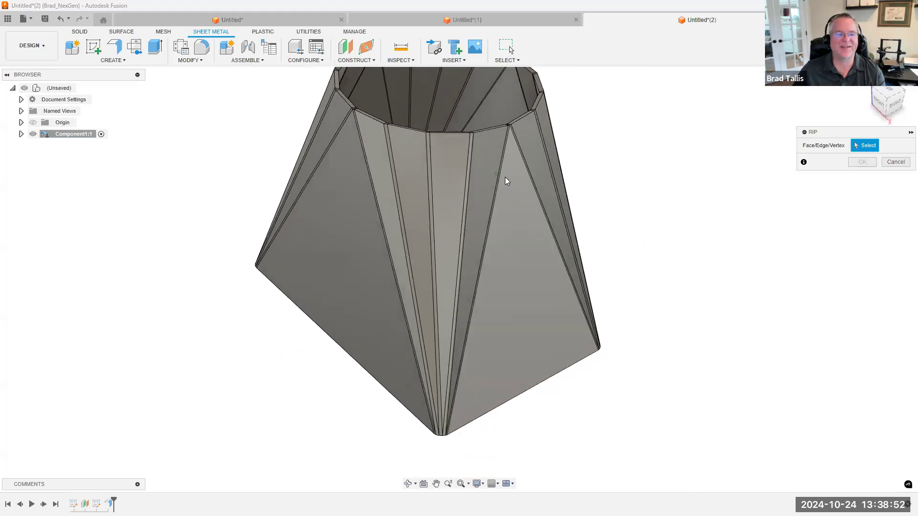
click(451, 166)
shift+middle_drag(651, 487, 682, 492)
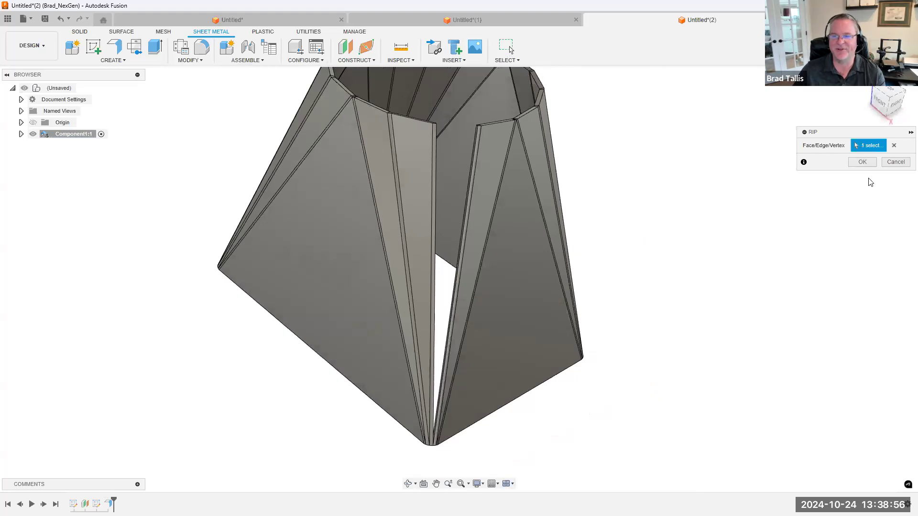
click(893, 145)
Rip the lofted flange along the bend edge beside the large triangular face on the right side of the model
scroll(485, 196, up, 6)
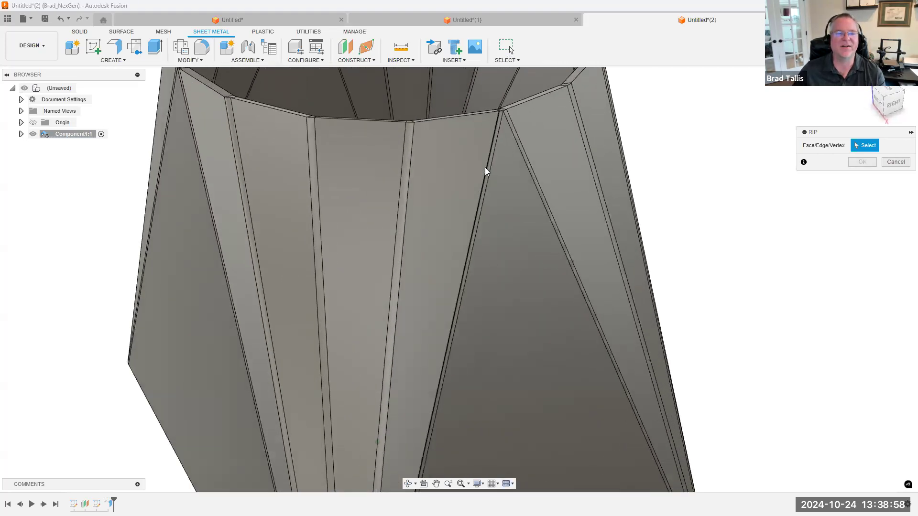
scroll(497, 184, up, 3)
click(465, 200)
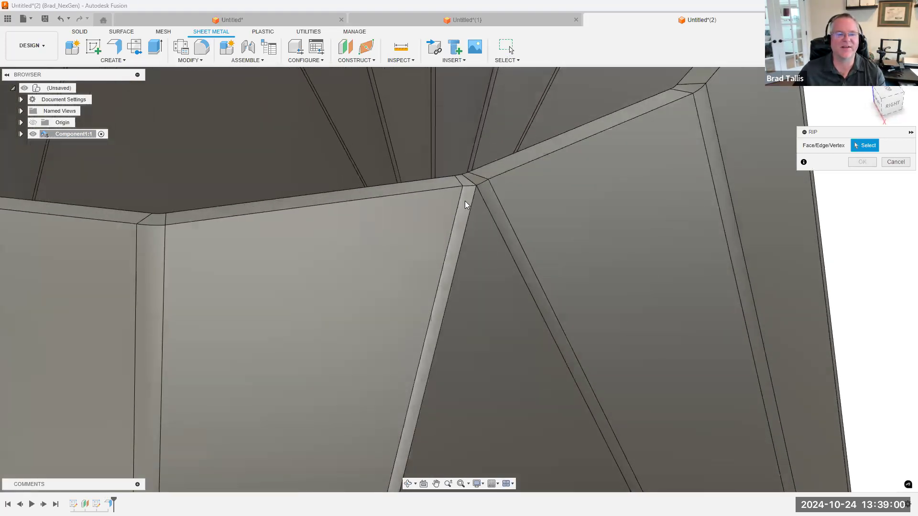
scroll(617, 400, down, 8)
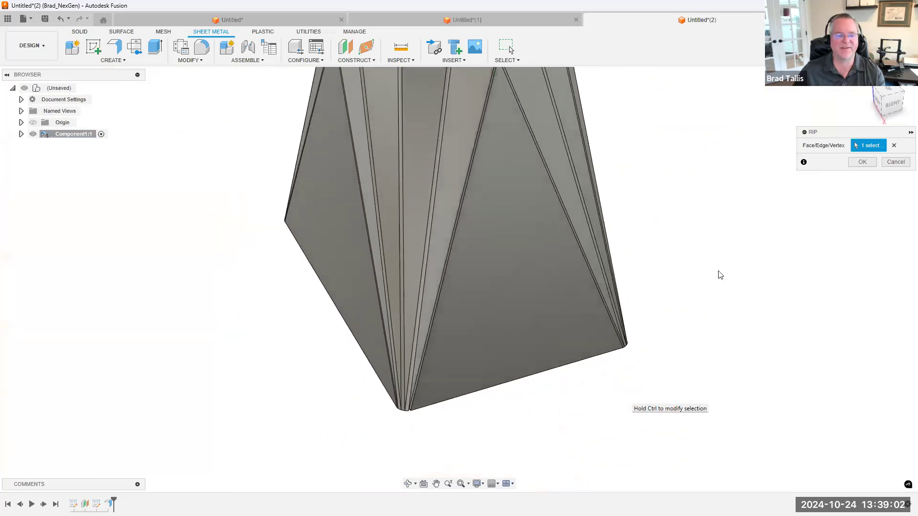
click(860, 163)
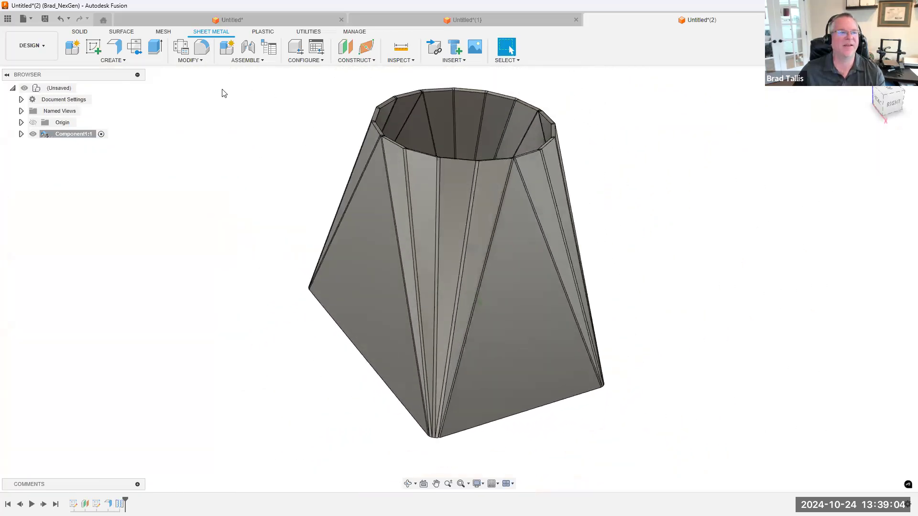
Preview unfolding all bends of the ripped flange with a large triangular face stationary, and cancel the unfold
click(196, 61)
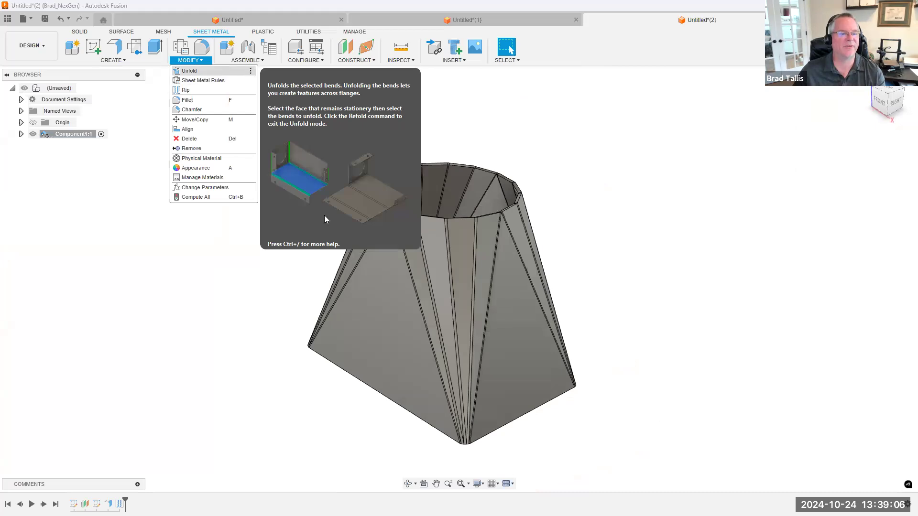
click(194, 71)
click(386, 293)
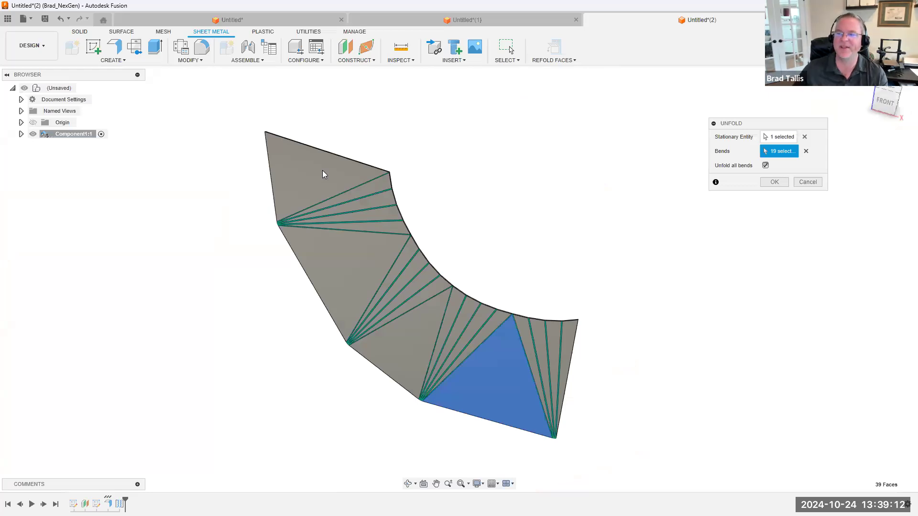
shift+middle_drag(324, 166, 368, 187)
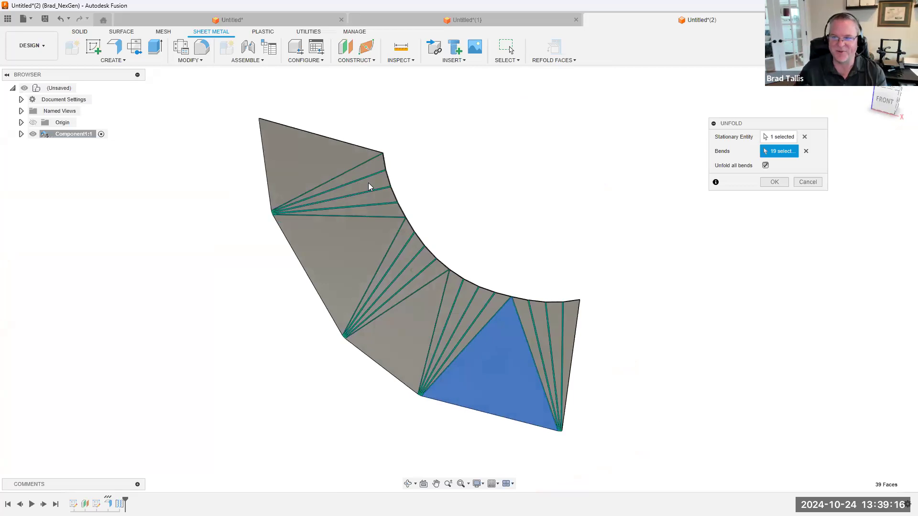
shift+middle_drag(662, 193, 619, 230)
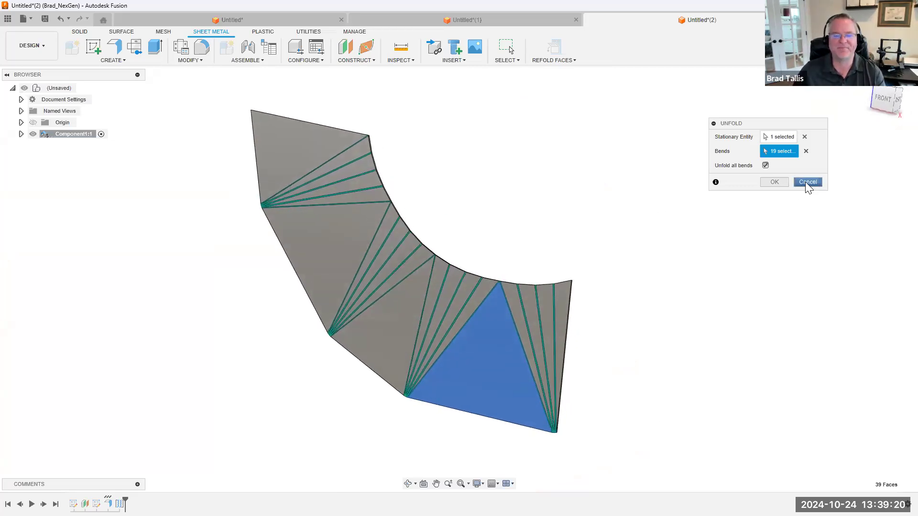
click(807, 182)
Inspect the ripped seam at the flange's upper rim and undo the edge rip
scroll(648, 281, up, 3)
shift+middle_drag(440, 238, 365, 176)
scroll(365, 175, up, 5)
shift+middle_drag(438, 149, 275, 213)
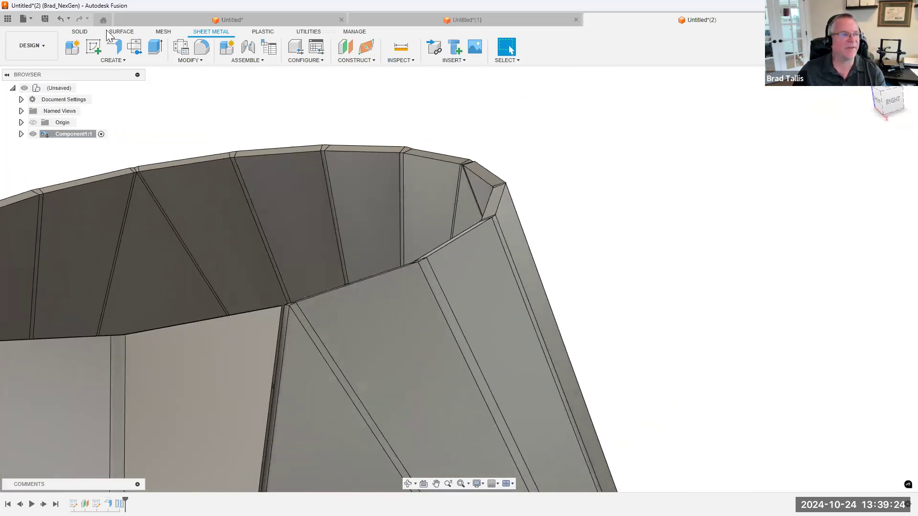
click(59, 19)
Set up a rip across the front triangular face from its bottom edge, offset 2.913 in, to the vertex at the upper rim
scroll(629, 344, down, 4)
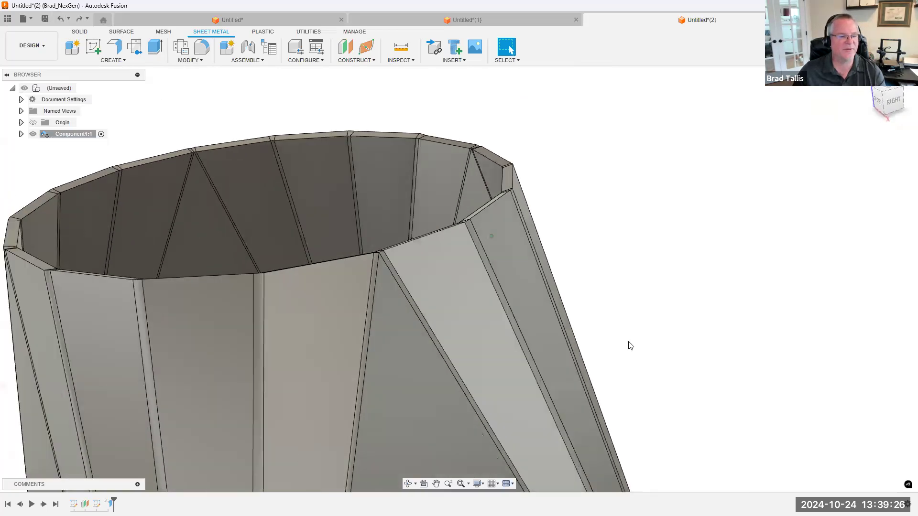
shift+middle_drag(629, 344, 653, 291)
scroll(506, 214, down, 3)
scroll(507, 214, down, 1)
shift+middle_drag(417, 213, 482, 201)
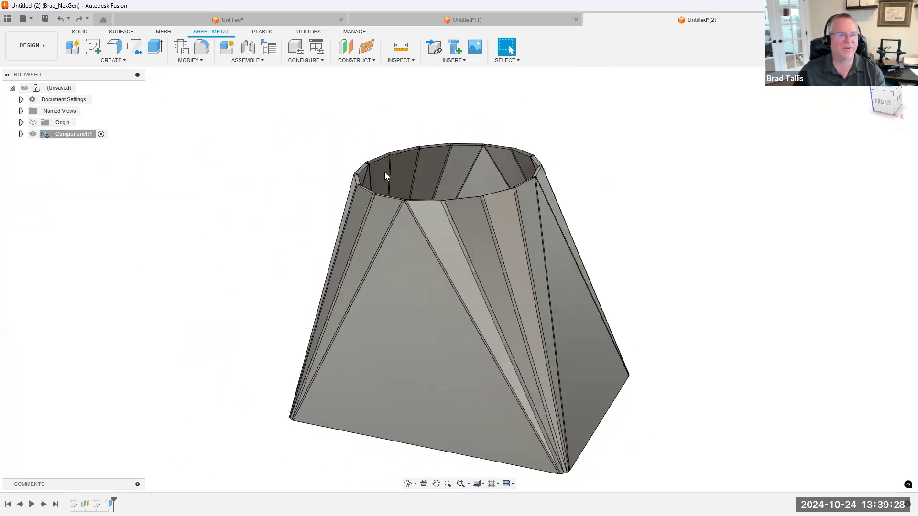
click(194, 61)
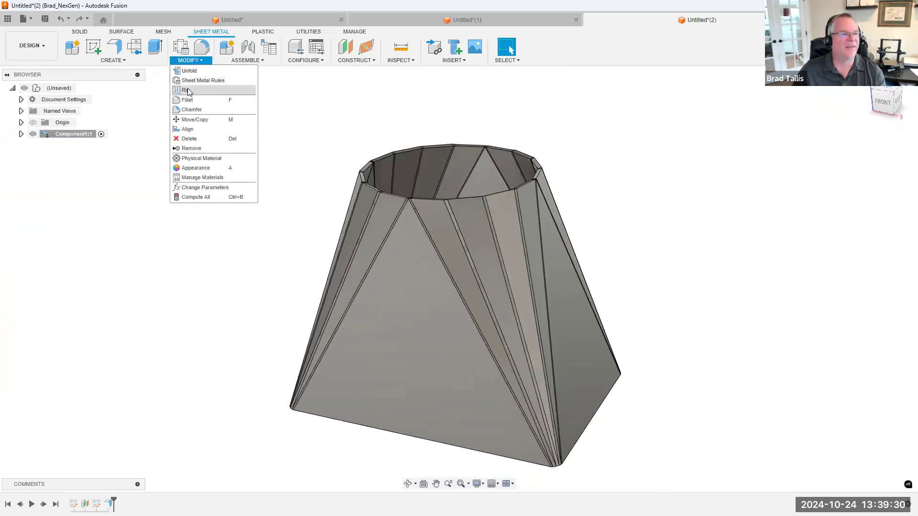
click(192, 79)
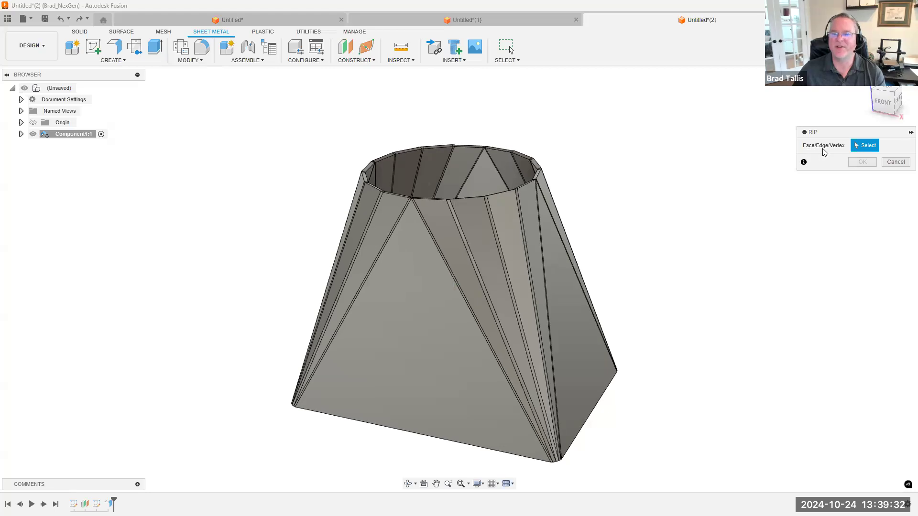
scroll(551, 196, up, 3)
shift+middle_drag(498, 204, 508, 333)
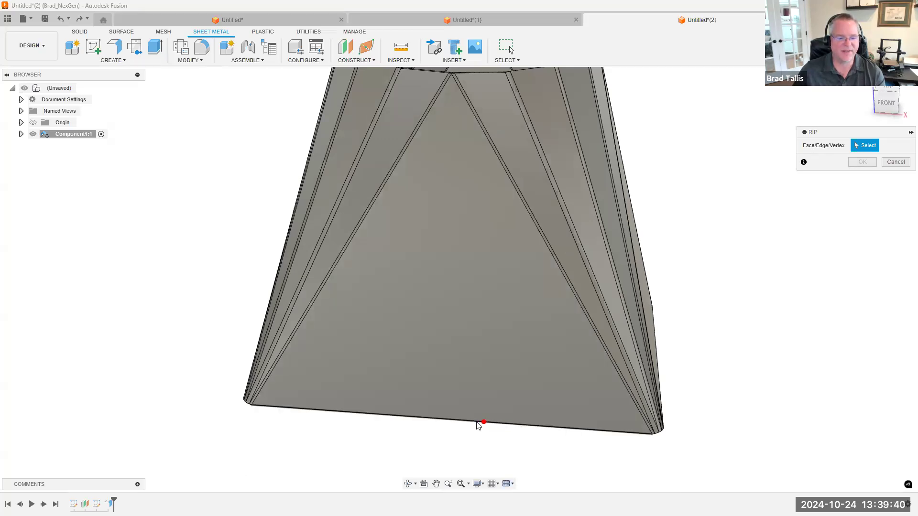
click(450, 420)
scroll(567, 363, down, 2)
middle_drag(483, 216, 483, 256)
scroll(460, 228, up, 5)
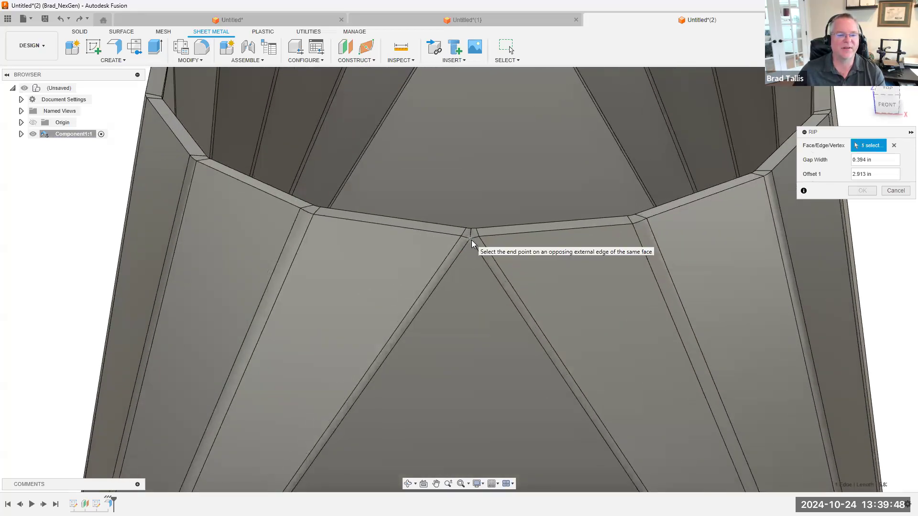
click(471, 240)
scroll(575, 317, down, 5)
shift+middle_drag(516, 400, 499, 393)
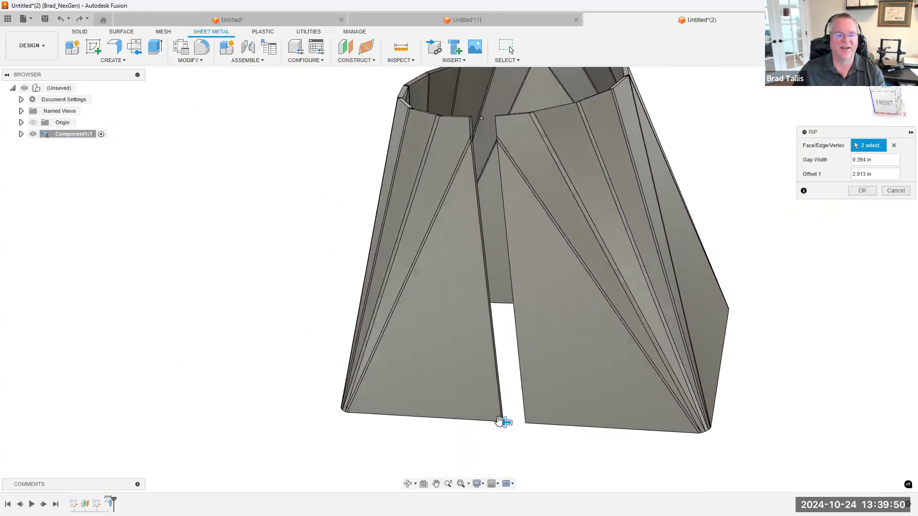
drag(503, 424, 500, 424)
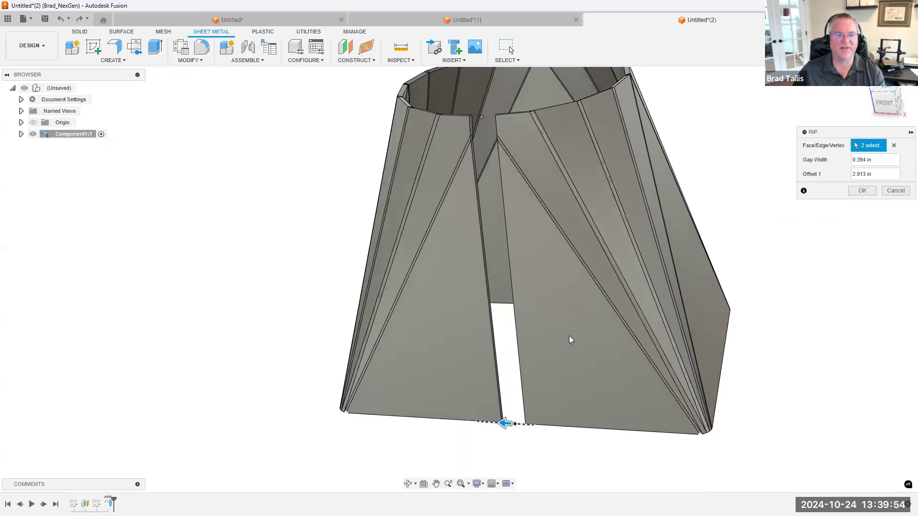
Set the rip's gap width to 0.02 in and create the rip
click(855, 159)
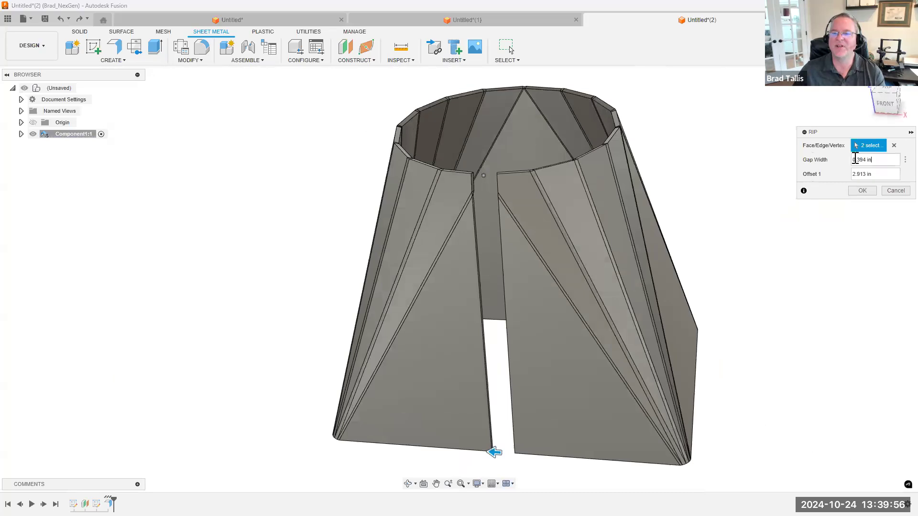
text(0)
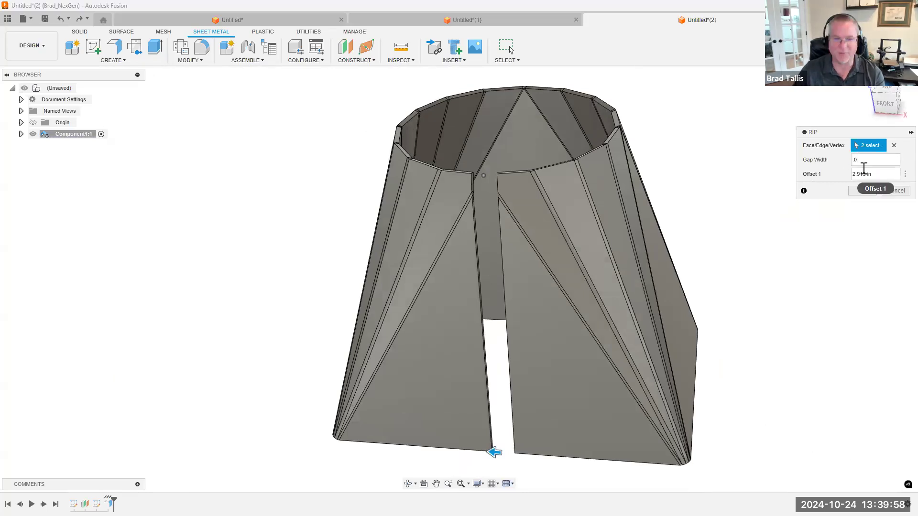
text(.02)
scroll(507, 220, up, 5)
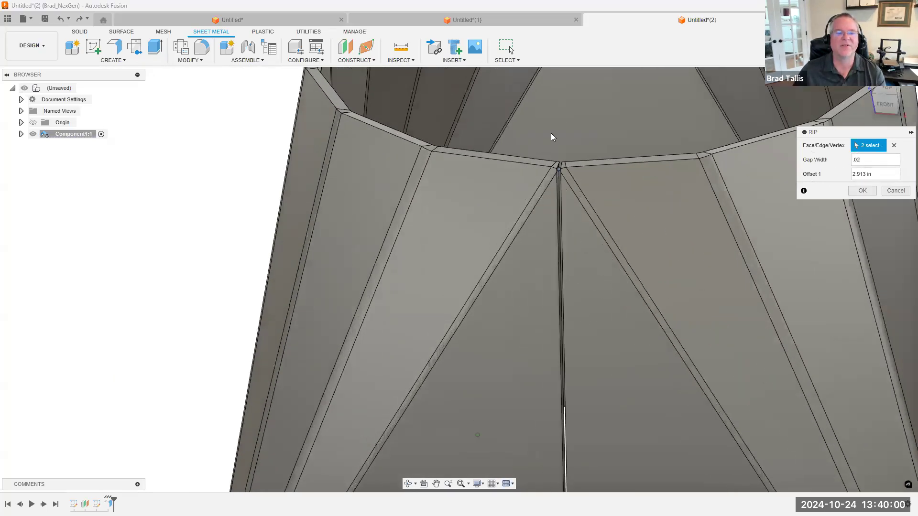
scroll(589, 206, down, 8)
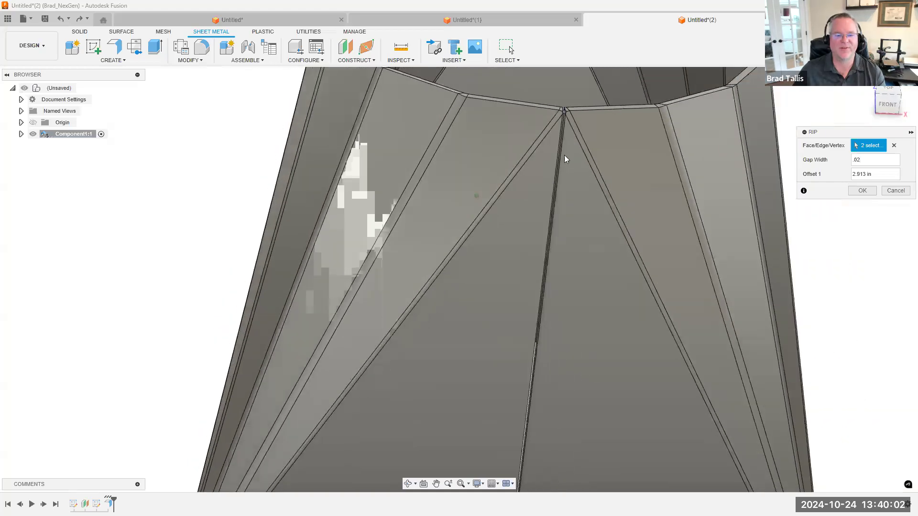
middle_drag(631, 296, 622, 330)
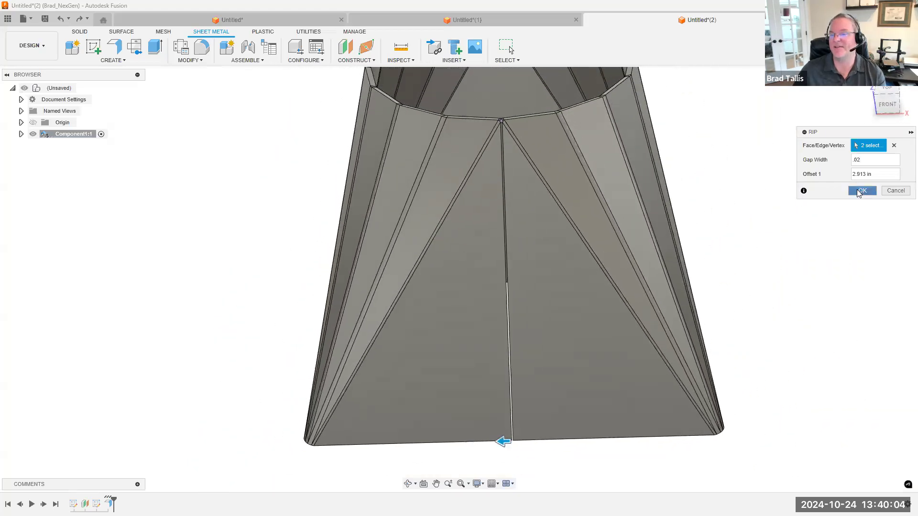
click(860, 191)
Preview unfolding all bends of the ripped lofted flange with the half triangular front face beside the rip stationary, and cancel the unfold
shift+middle_drag(586, 148, 536, 134)
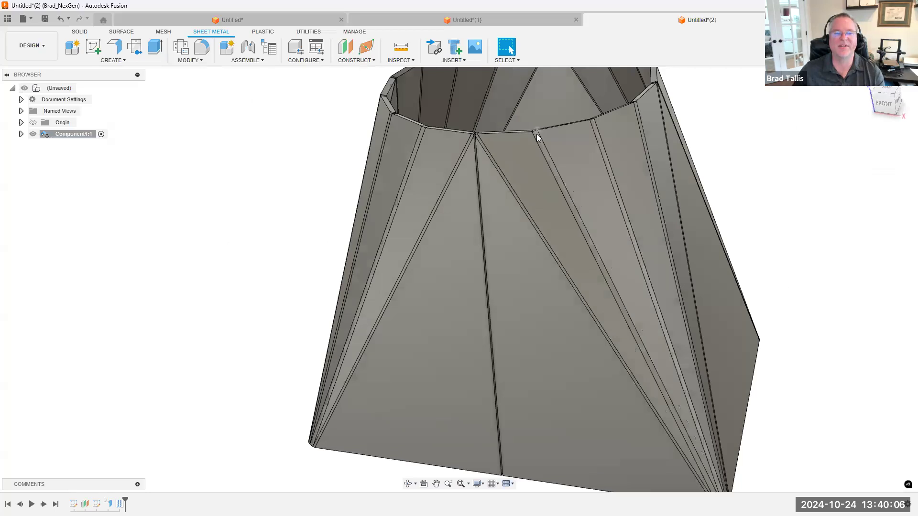
click(536, 134)
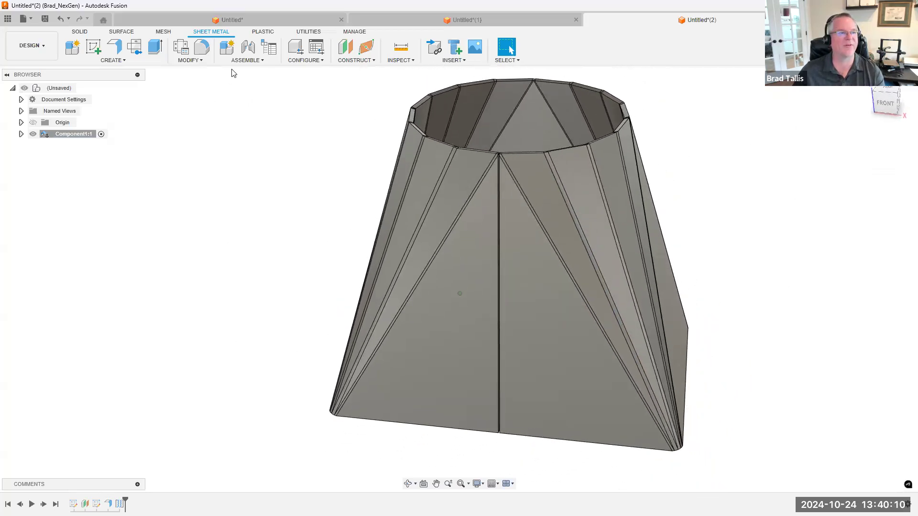
click(203, 61)
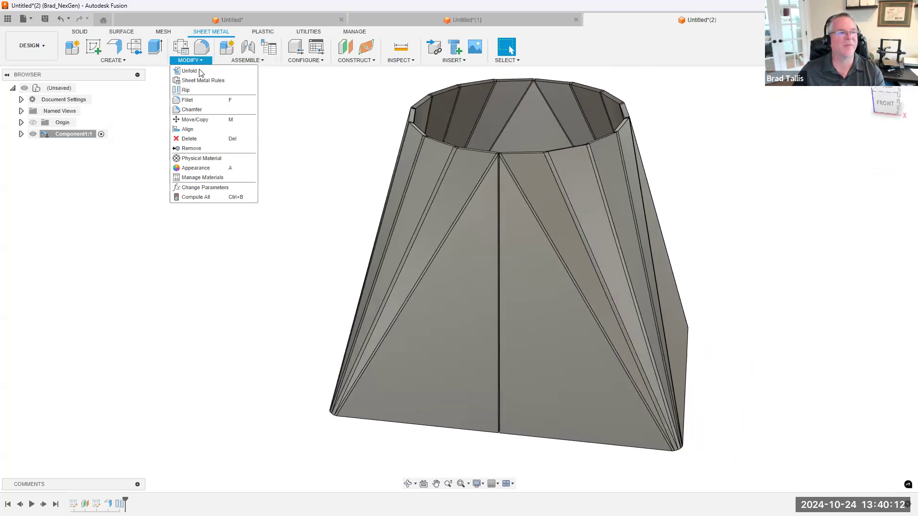
click(200, 72)
click(454, 281)
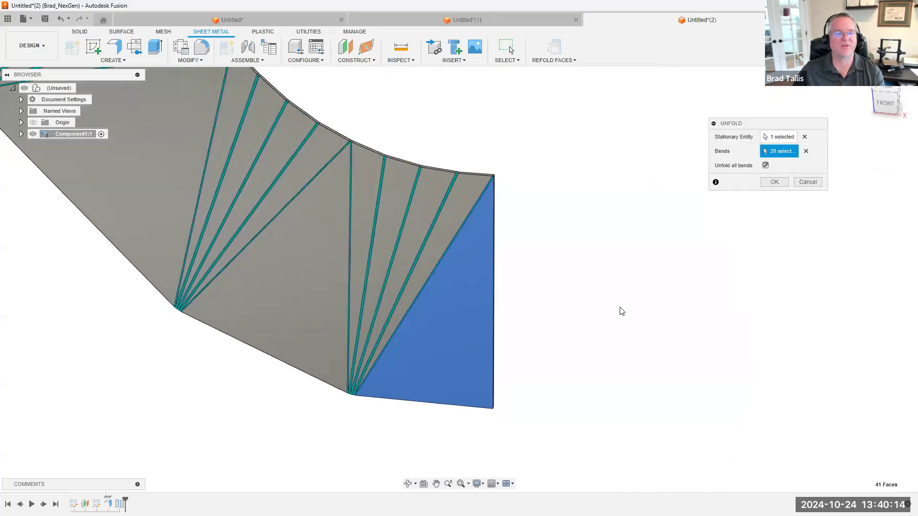
scroll(619, 311, down, 5)
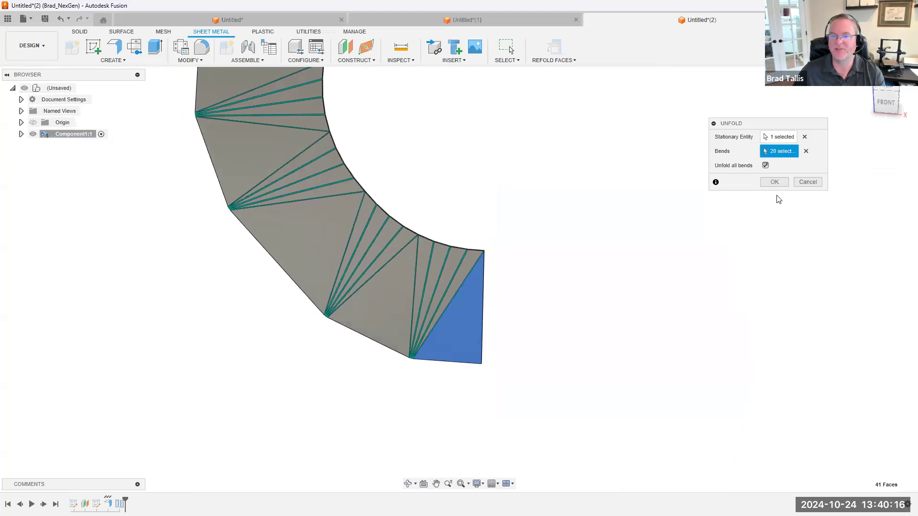
click(809, 182)
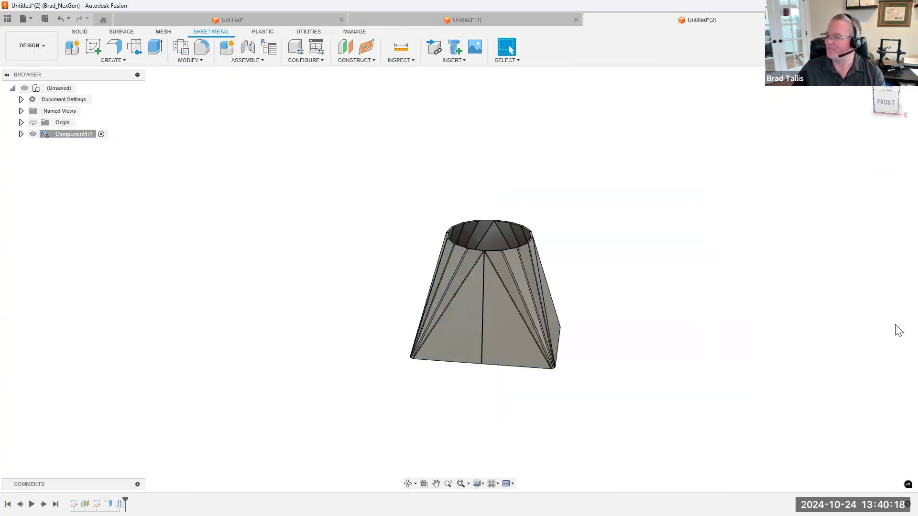
Switch to the Untitled(1) design with the sheet metal box and the stepped flange strip
click(471, 20)
scroll(708, 177, up, 8)
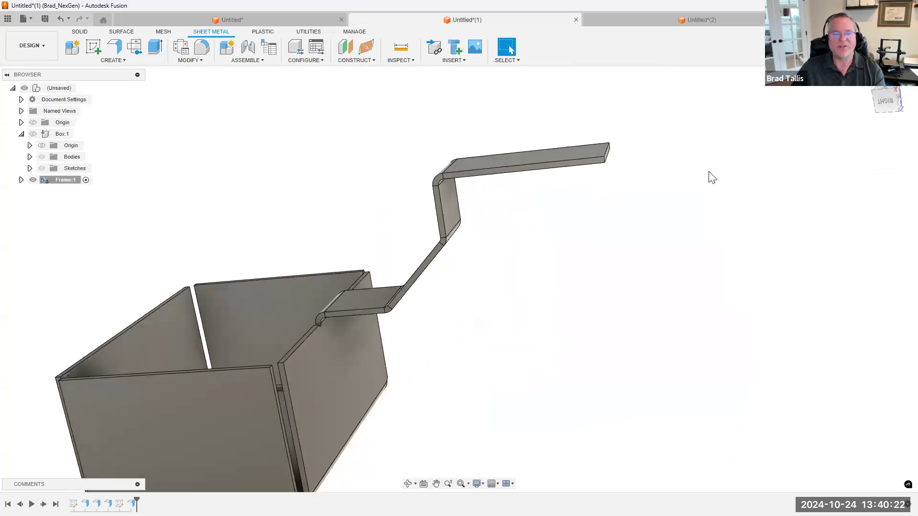
scroll(710, 175, up, 3)
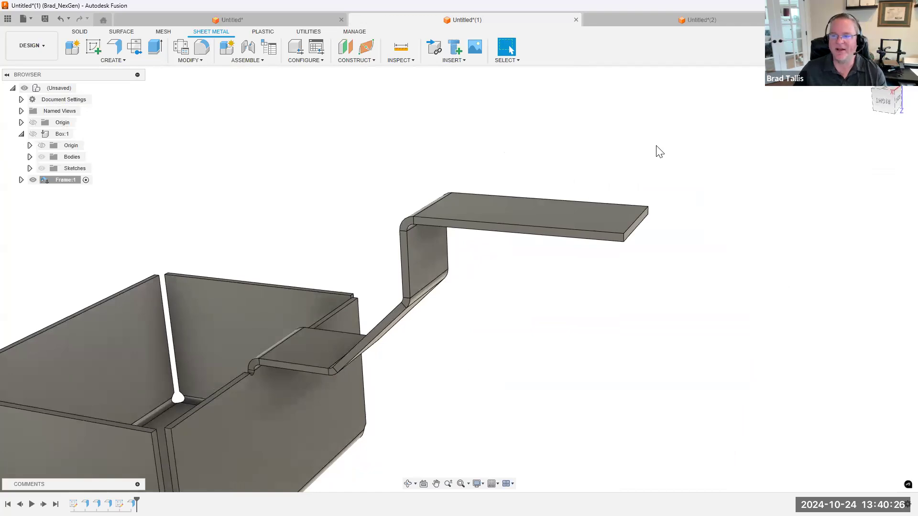
shift+middle_drag(589, 152, 589, 146)
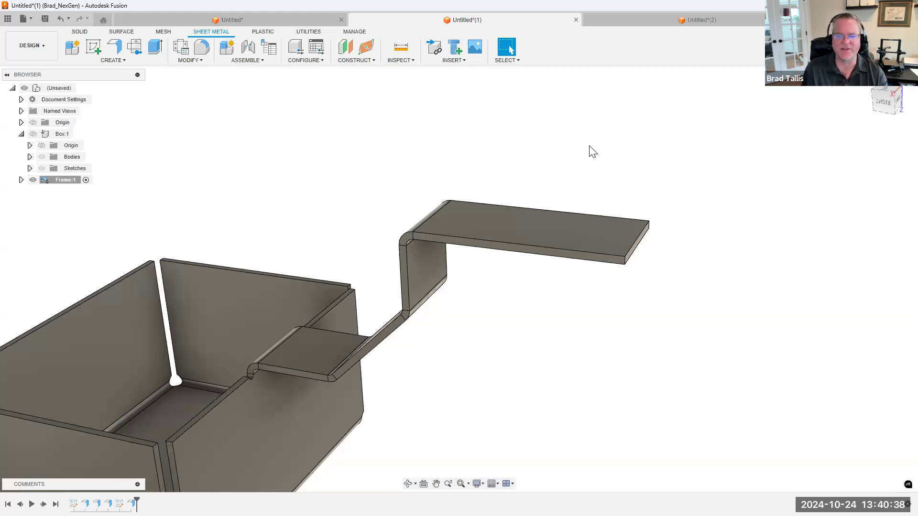
mouse_move(589, 146)
shift+middle_down()
mouse_move(576, 146)
mouse_move(594, 139)
shift+middle_up()
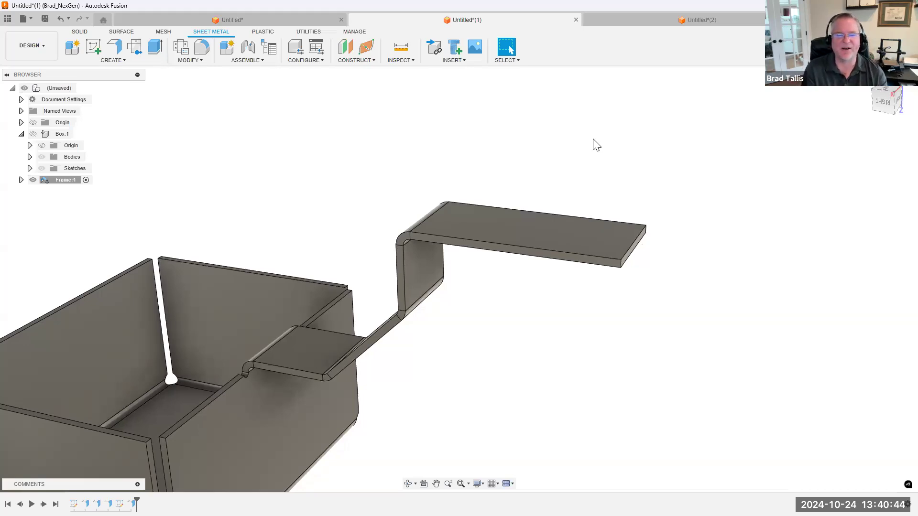
scroll(607, 158, up, 5)
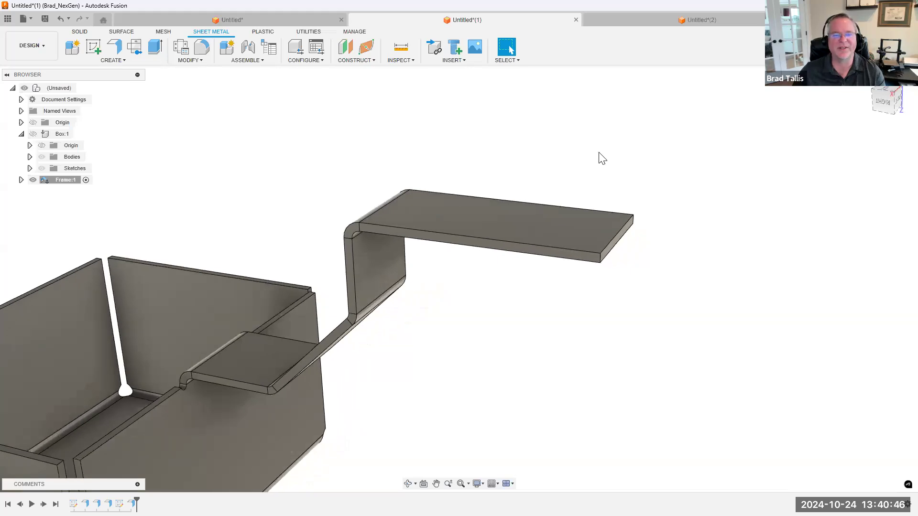
Start a full-edge flange on the upper end edge of the stepped strip, about 0.764 in high at 90 degrees
shift+middle_drag(564, 288, 616, 297)
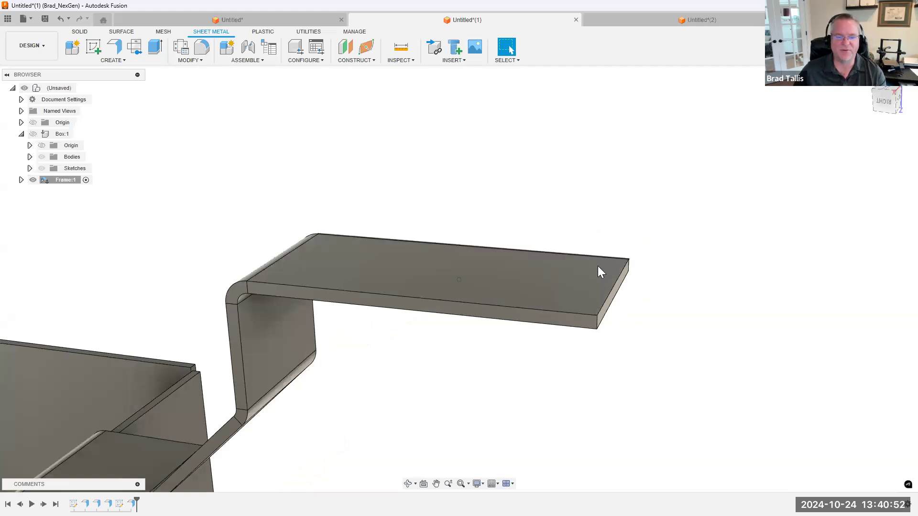
click(614, 286)
right_click(613, 285)
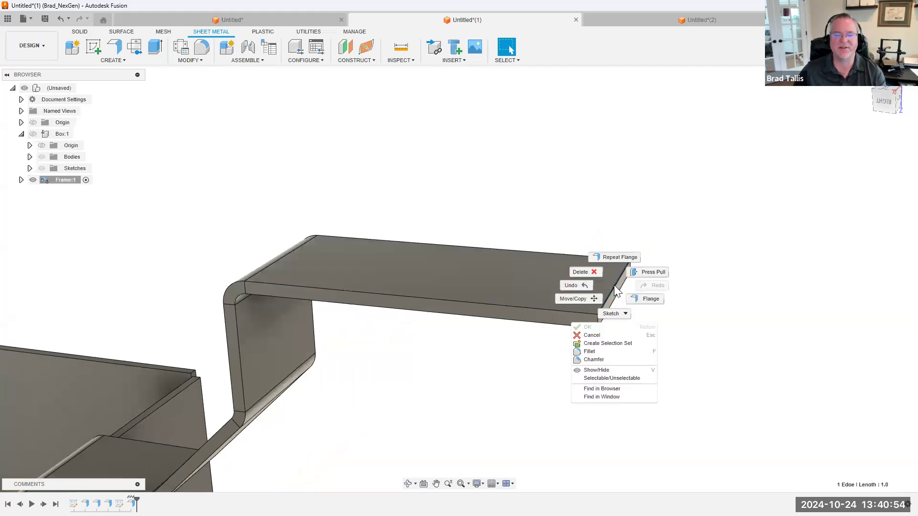
click(641, 300)
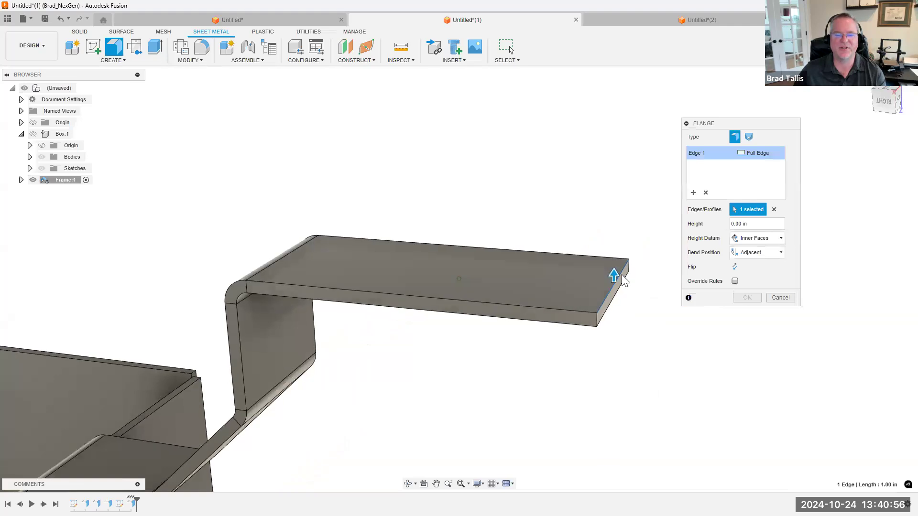
drag(615, 276, 604, 142)
shift+middle_drag(588, 221, 611, 251)
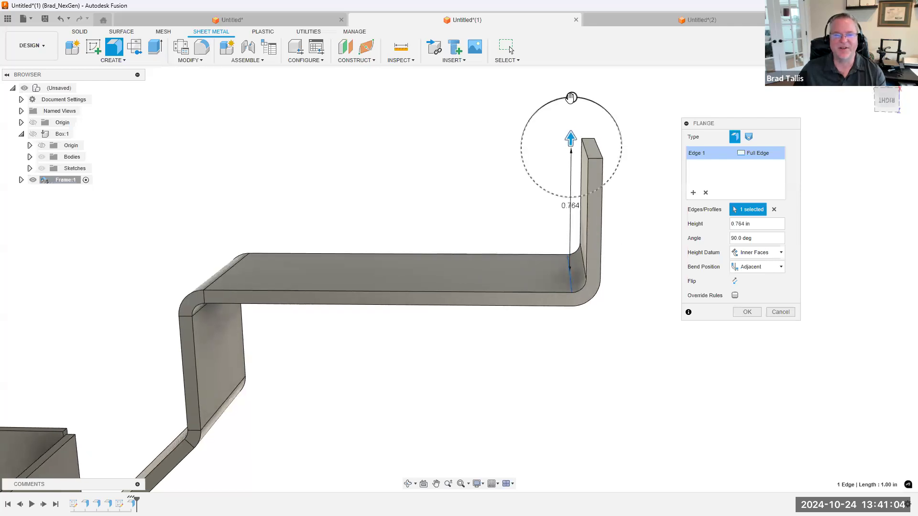
mouse_move(571, 97)
mouse_down()
mouse_move(494, 115)
mouse_move(572, 98)
mouse_up()
Try the Inside bend position with the Inner Faces height datum, and test a steeper bend angle before returning it to 90 degrees
click(767, 271)
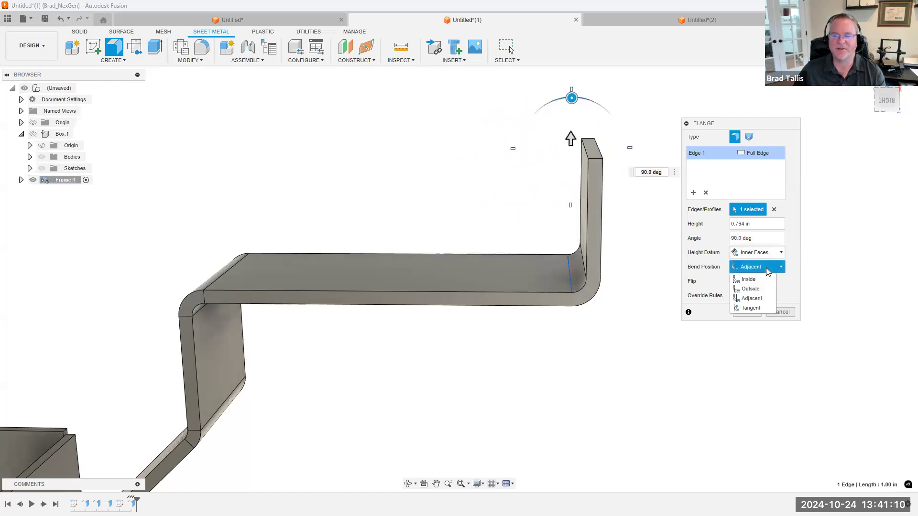
click(762, 280)
click(761, 254)
click(759, 265)
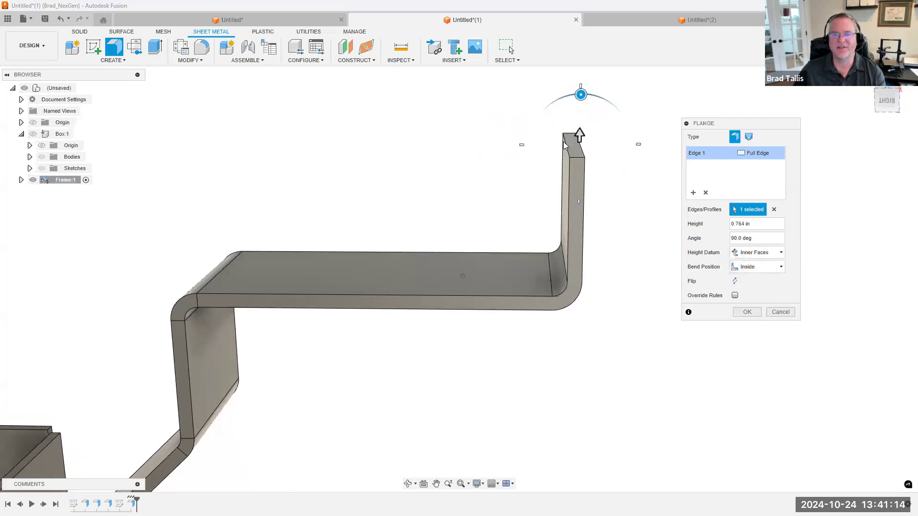
drag(581, 95, 472, 130)
shift+middle_drag(704, 276, 707, 262)
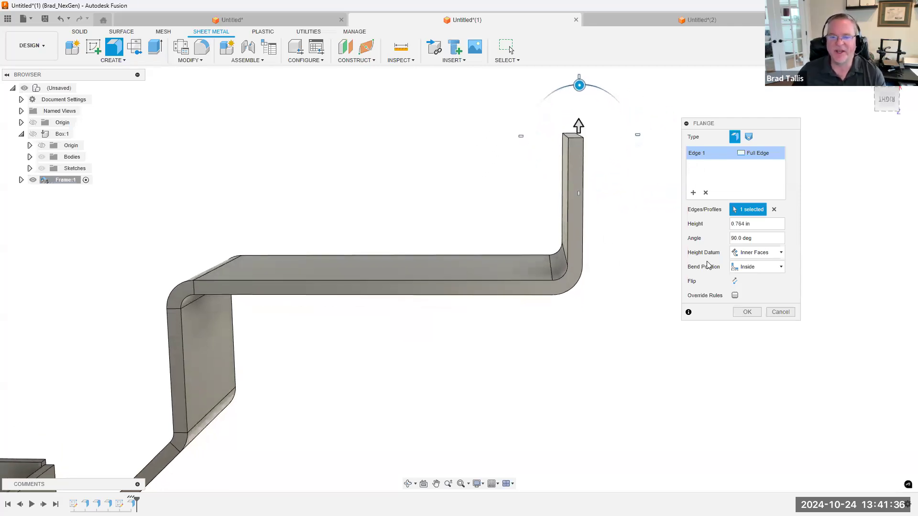
shift+middle_drag(658, 215, 740, 256)
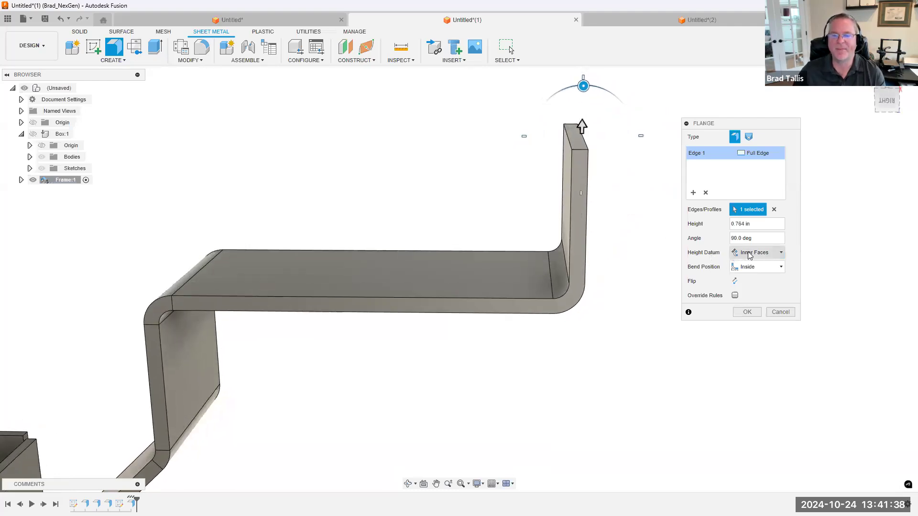
Set the flange's height datum to Tangent To Bend, test a 144-degree angle and return it to 90 degrees
click(754, 255)
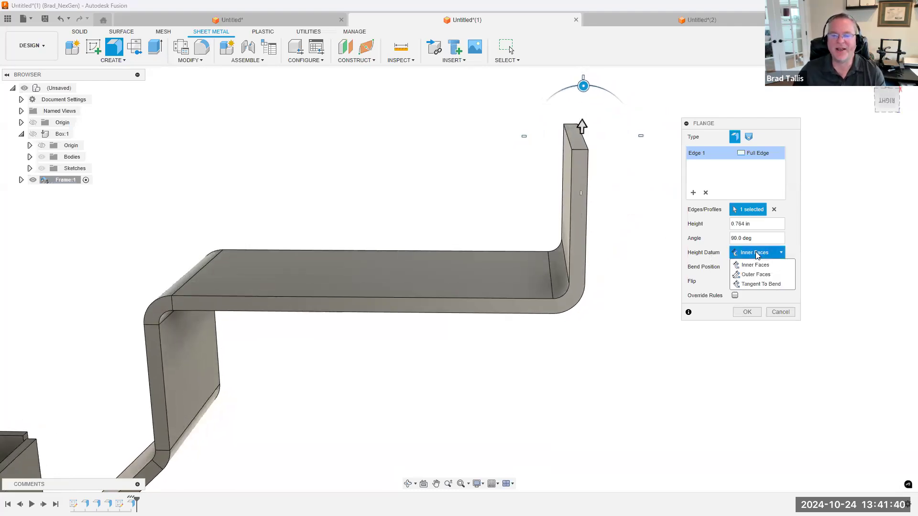
click(759, 284)
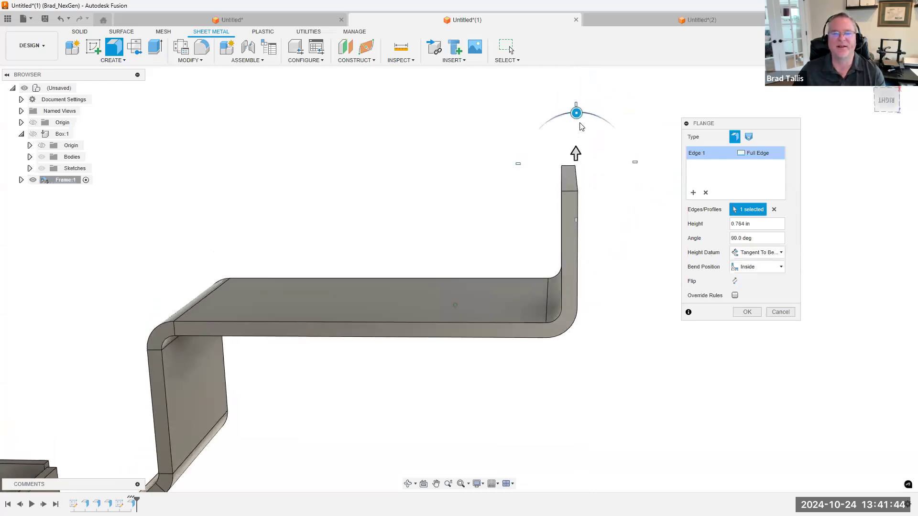
drag(571, 118, 443, 184)
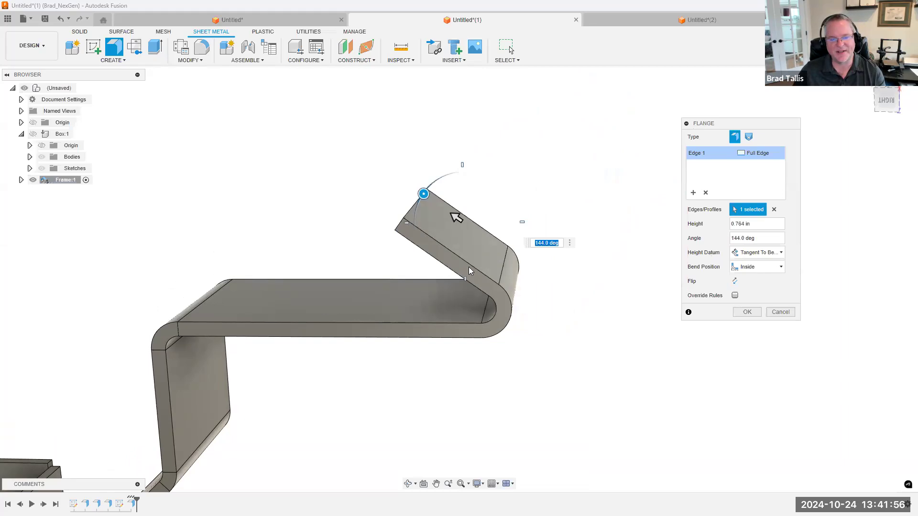
drag(424, 193, 471, 166)
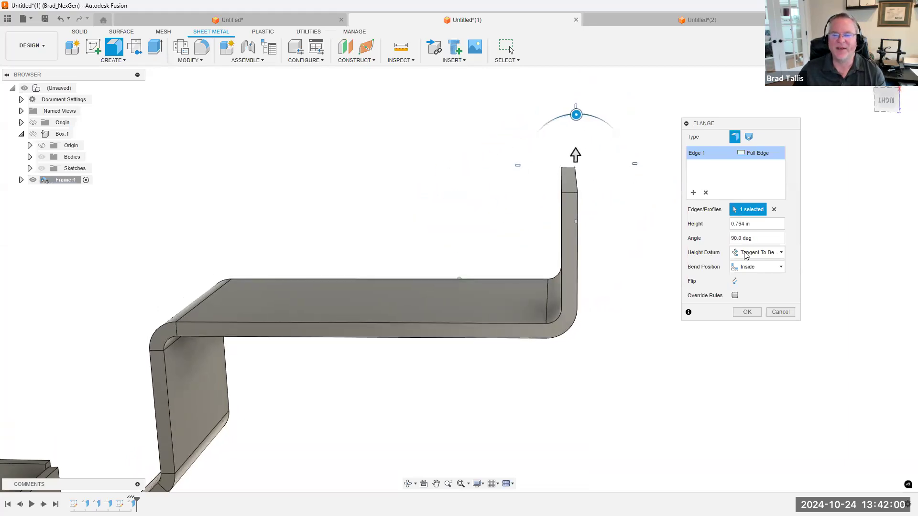
Set the flange's bend position to Tangent and increase its bend angle to 180 degrees
click(749, 268)
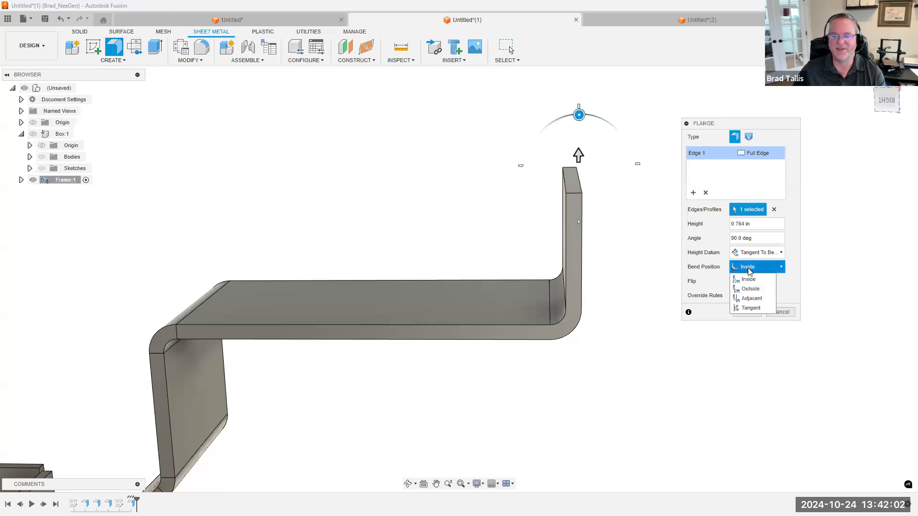
click(749, 308)
drag(578, 117, 504, 253)
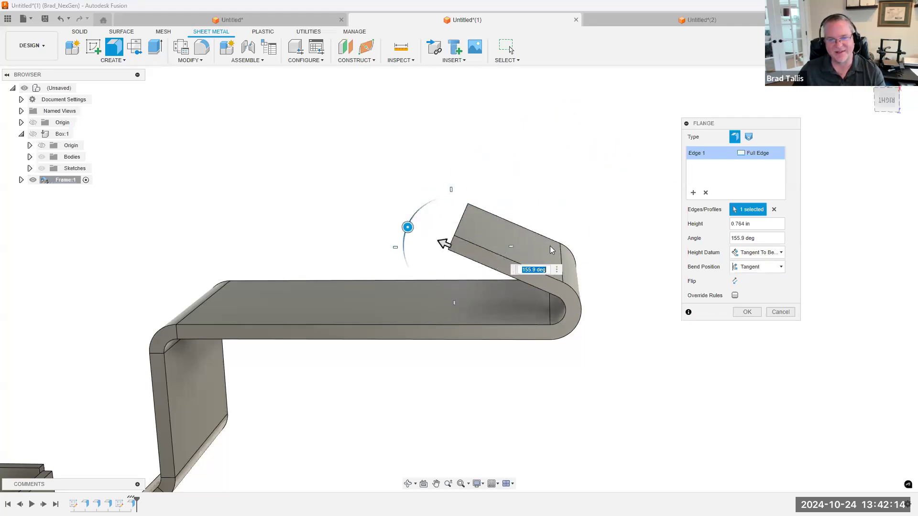
drag(412, 224, 409, 247)
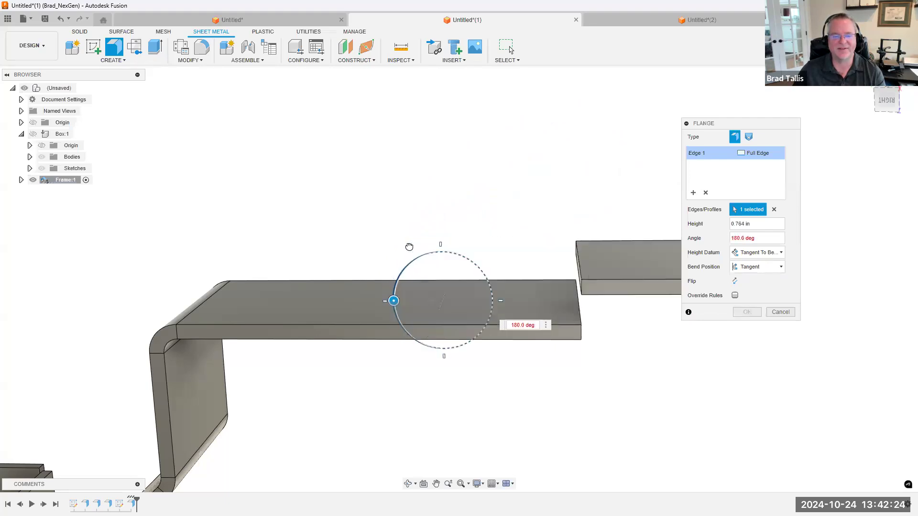
Set the flange's bend angle to 179.999 degrees
scroll(423, 235, down, 2)
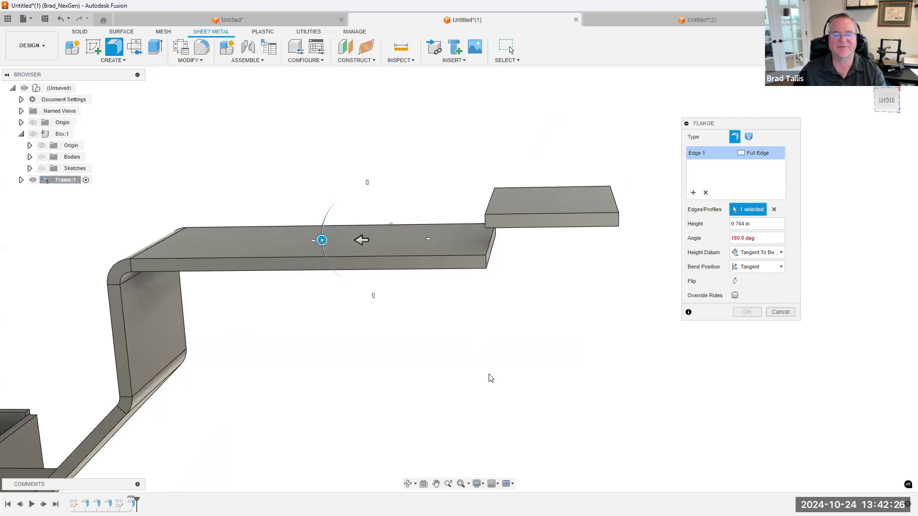
shift+middle_drag(513, 339, 659, 254)
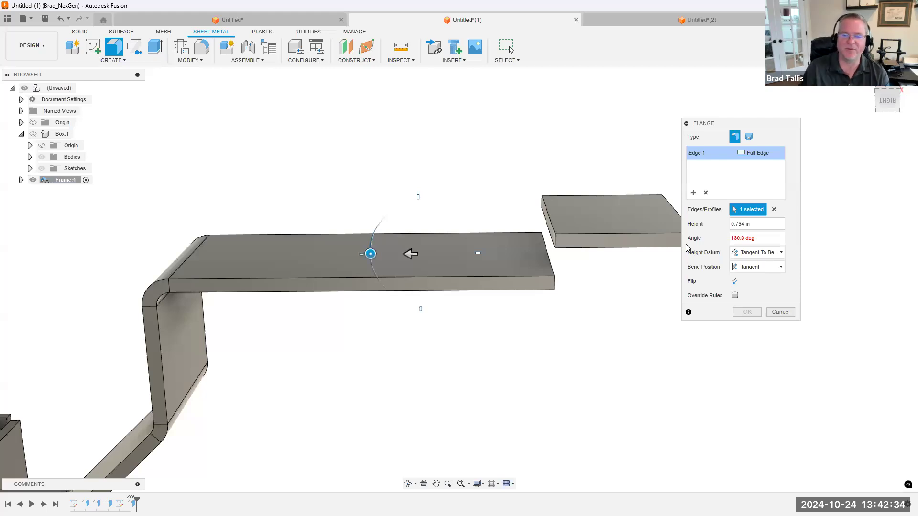
drag(760, 239, 721, 241)
text(17)
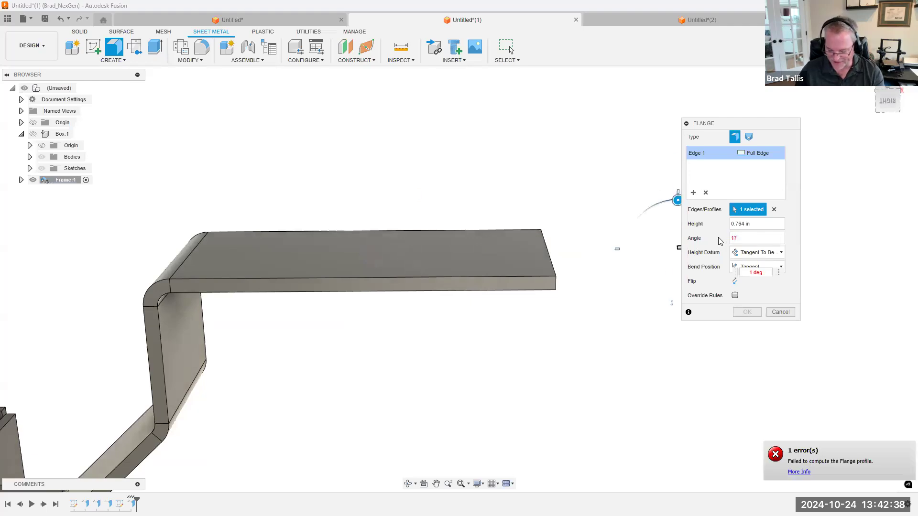
text(9.999)
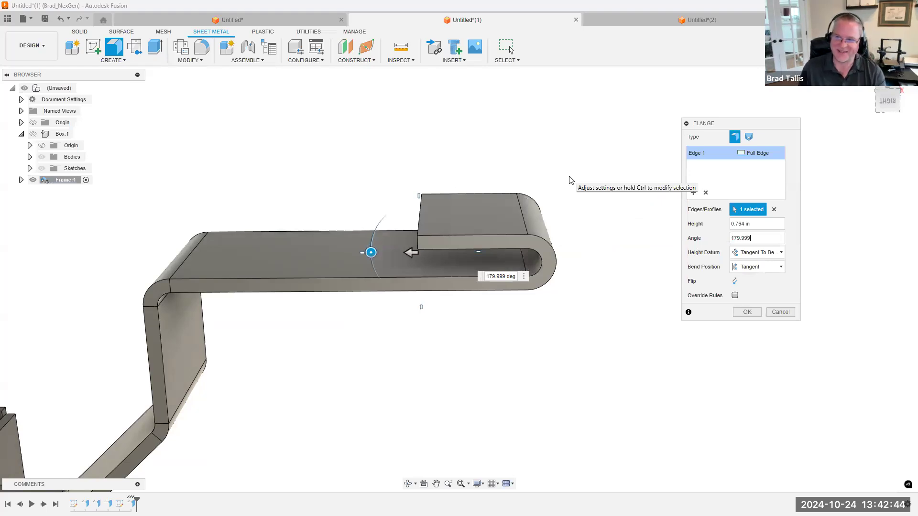
Override the sheet metal rule's bend settings for the 179.999-degree flange and set its bend radius to 0.008 in
scroll(565, 262, up, 3)
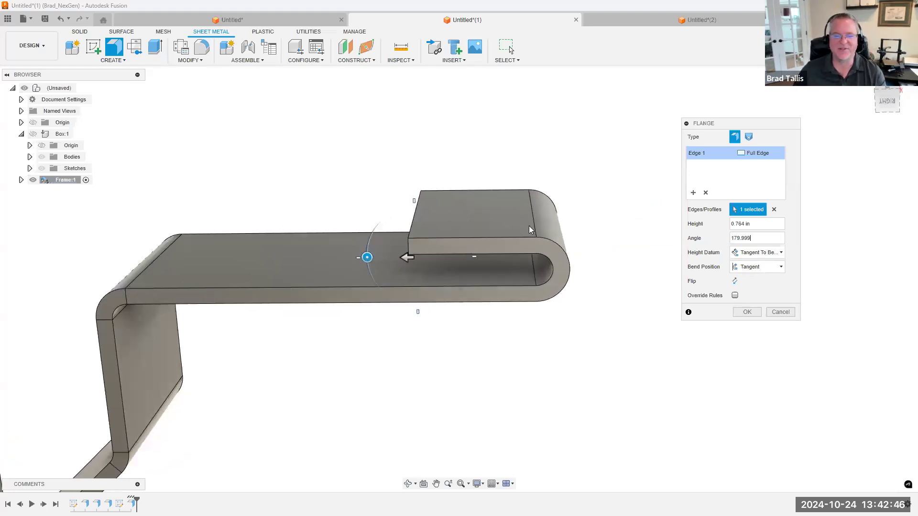
shift+middle_drag(565, 263, 517, 235)
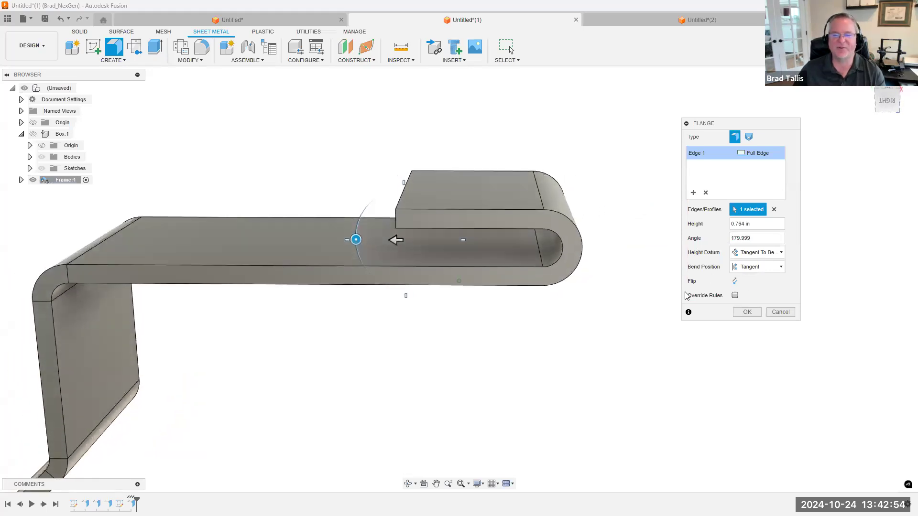
click(734, 295)
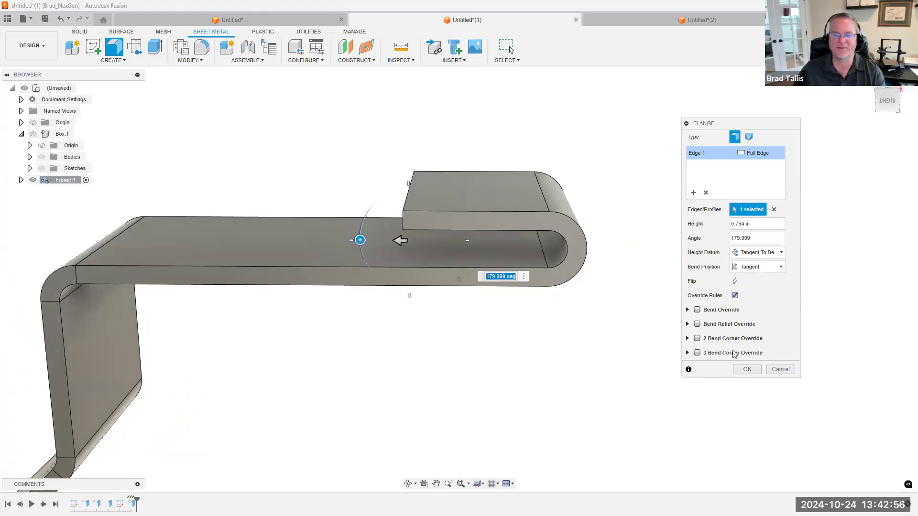
click(697, 310)
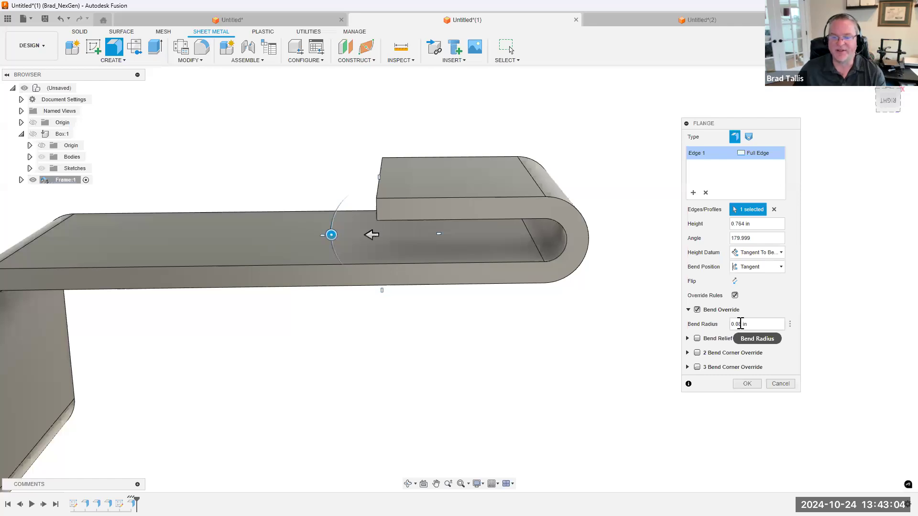
text(0)
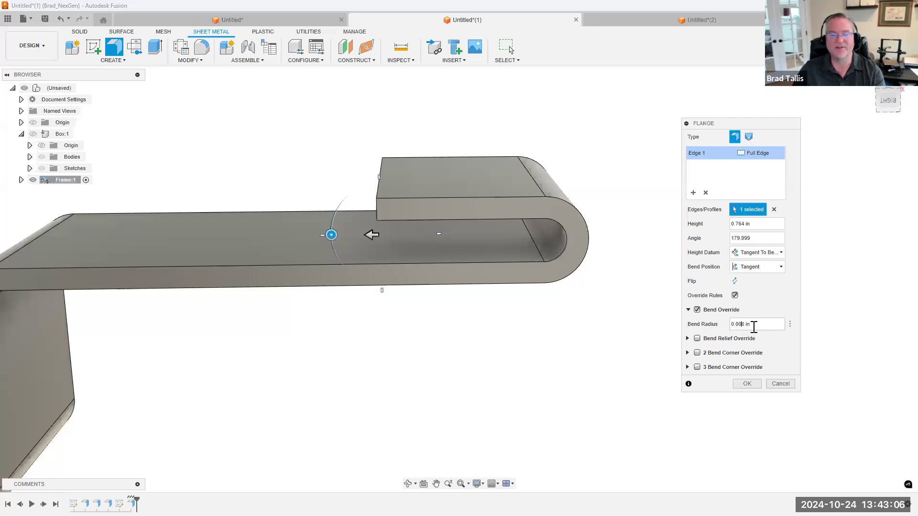
shift+middle_drag(623, 307, 584, 232)
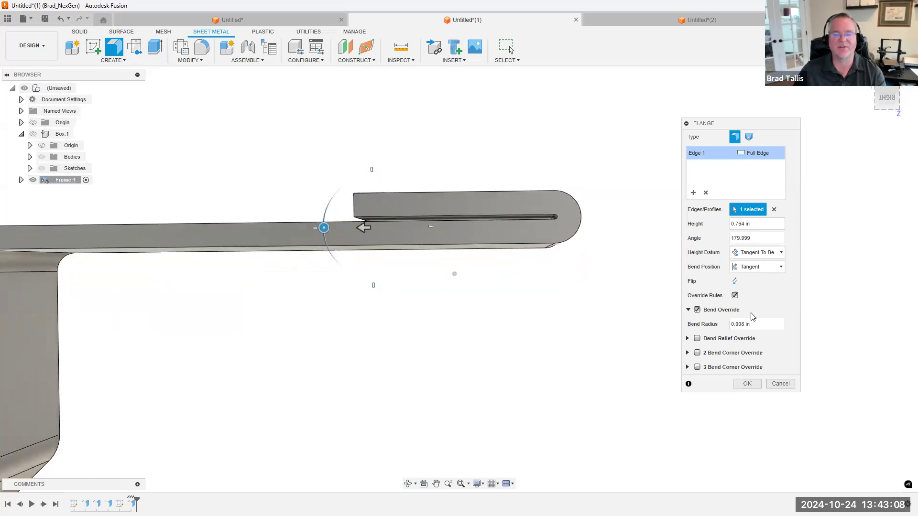
Try a 0.001 in bend radius on the folded-back flange and inspect the gap between its layers
double_click(743, 324)
click(744, 324)
drag(745, 324, 742, 324)
text(1)
shift+middle_drag(534, 278, 459, 243)
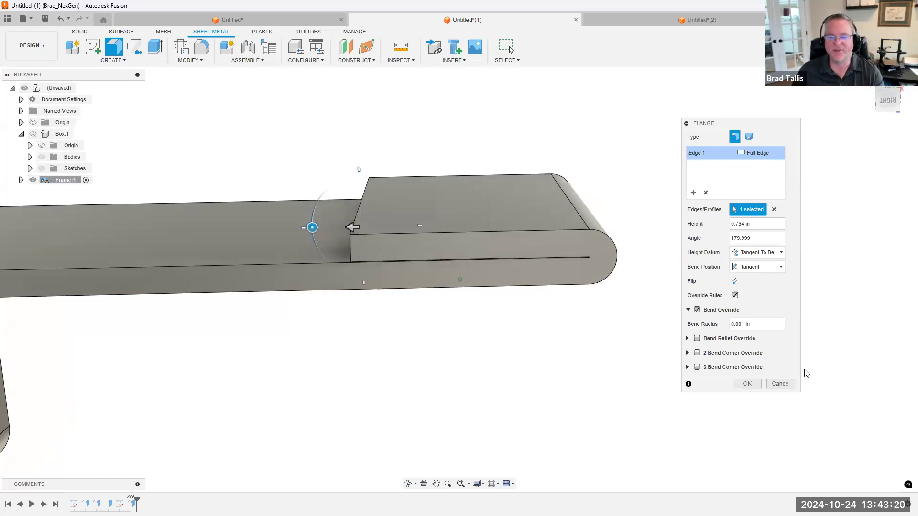
Set the folded-back flange's overridden bend radius to 0.005 in
double_click(744, 324)
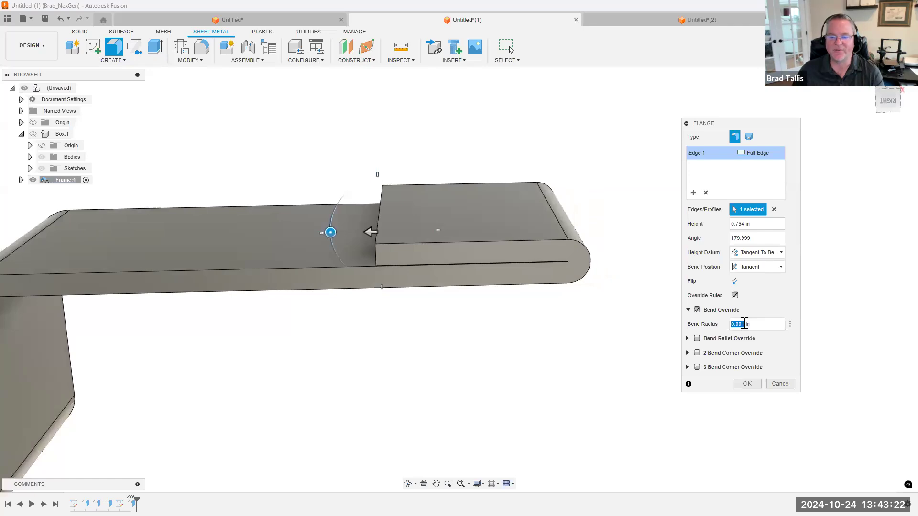
click(744, 324)
text(5)
scroll(571, 280, down, 4)
shift+middle_drag(550, 258, 436, 236)
scroll(436, 235, up, 3)
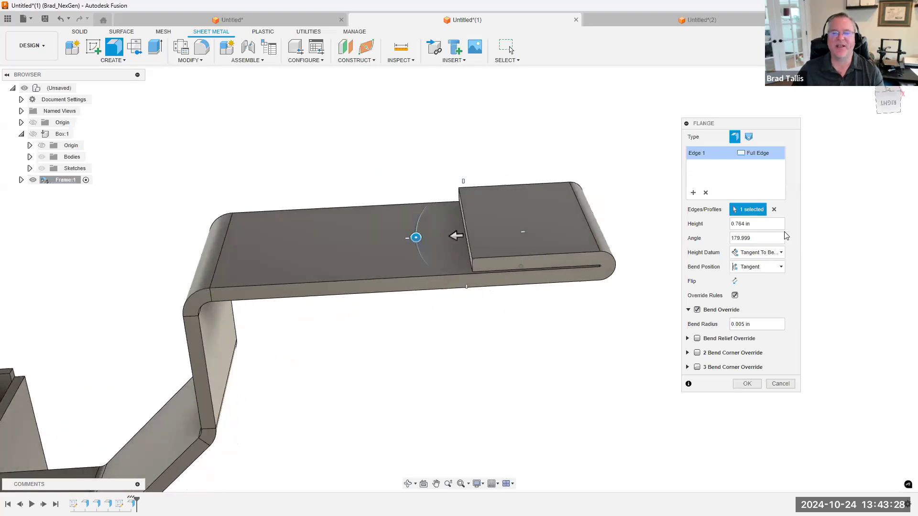
Set the folded-back flange's height to .5 in and complete the flange
drag(783, 224, 723, 230)
text(.5)
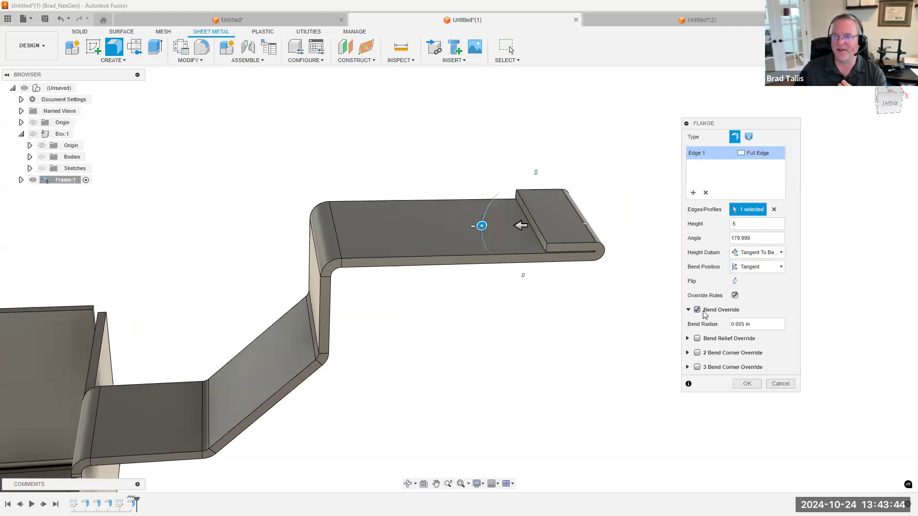
click(746, 385)
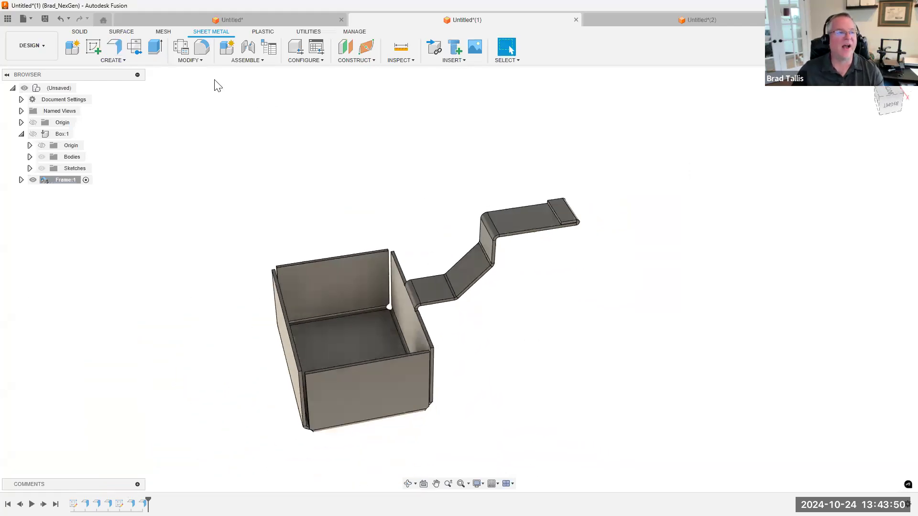
Preview the part unfolded at all bends with the box's floor face as the stationary entity, and cancel the unfold
click(198, 62)
click(196, 71)
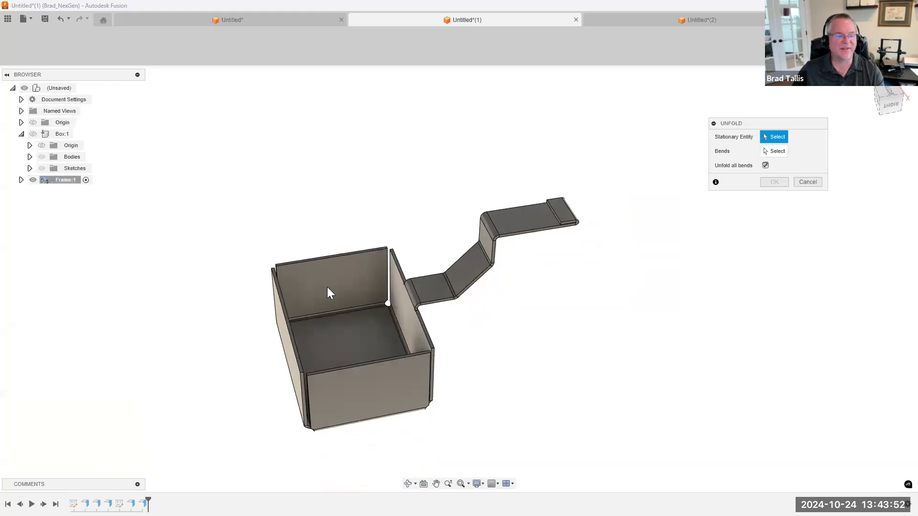
click(336, 321)
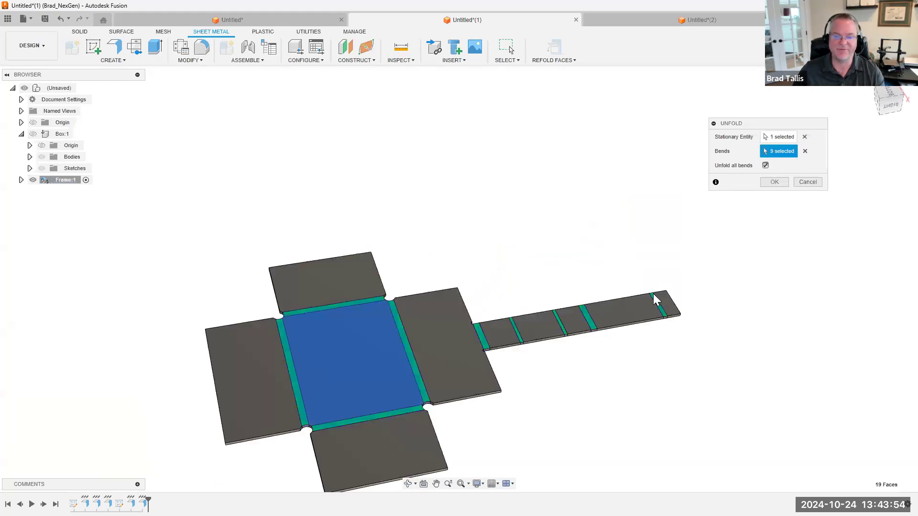
click(806, 182)
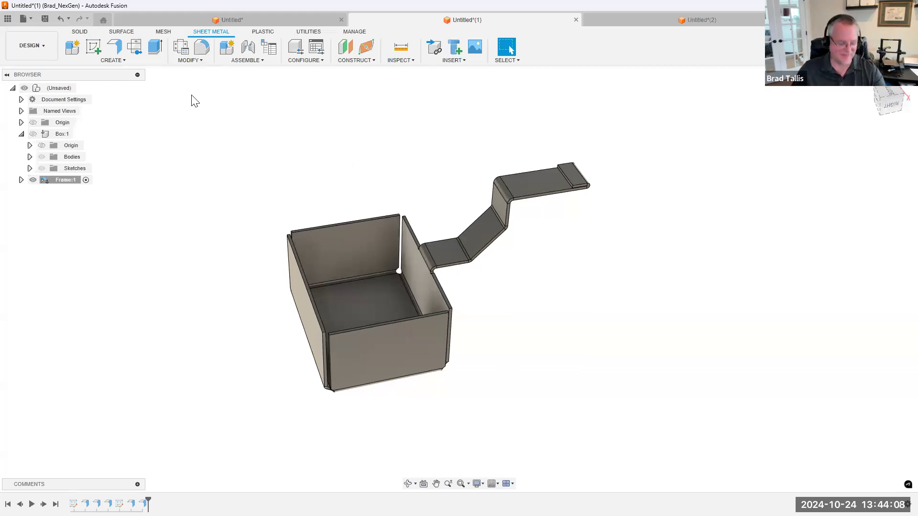
click(112, 61)
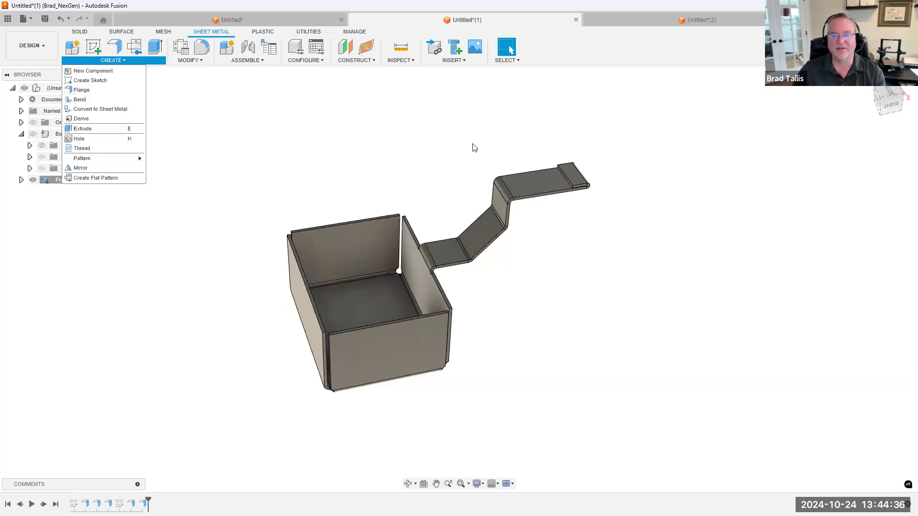
click(633, 157)
scroll(633, 147, down, 1)
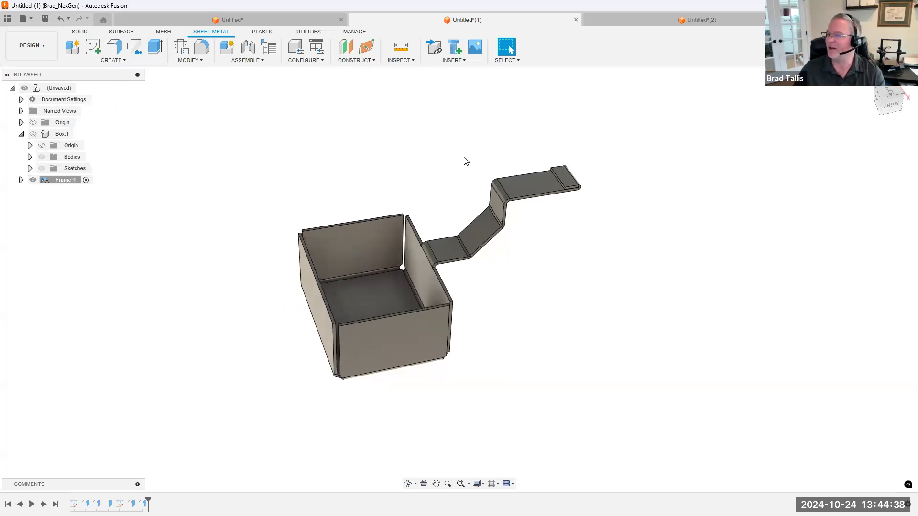
Switch to the document with the square-to-round lofted flange and close it without saving
click(8, 19)
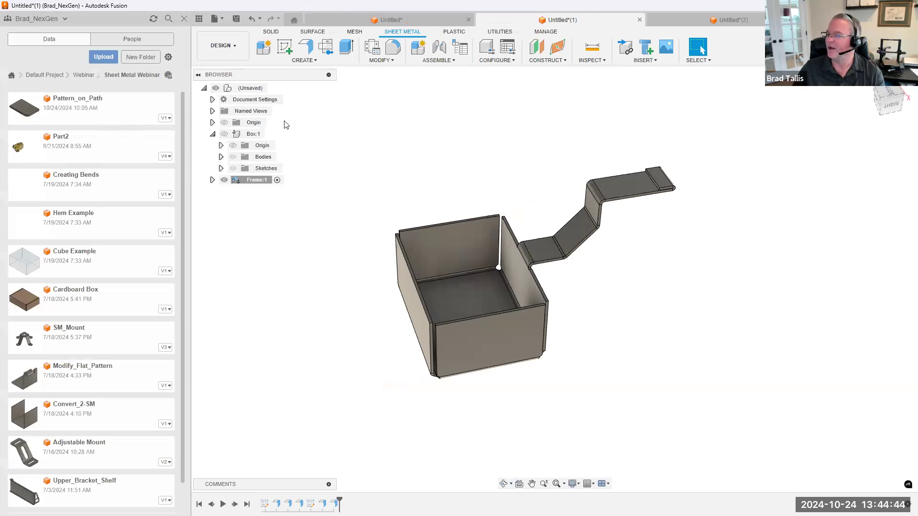
key(ctrl+Tab)
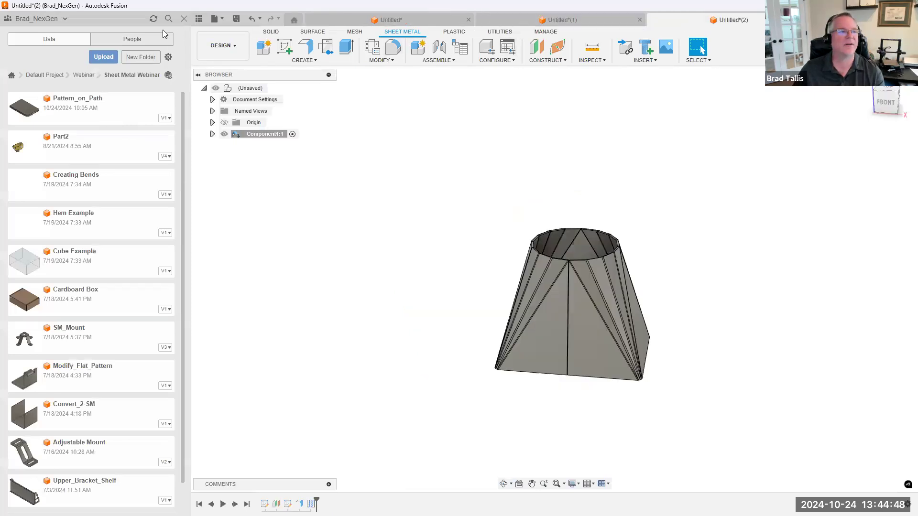
click(199, 18)
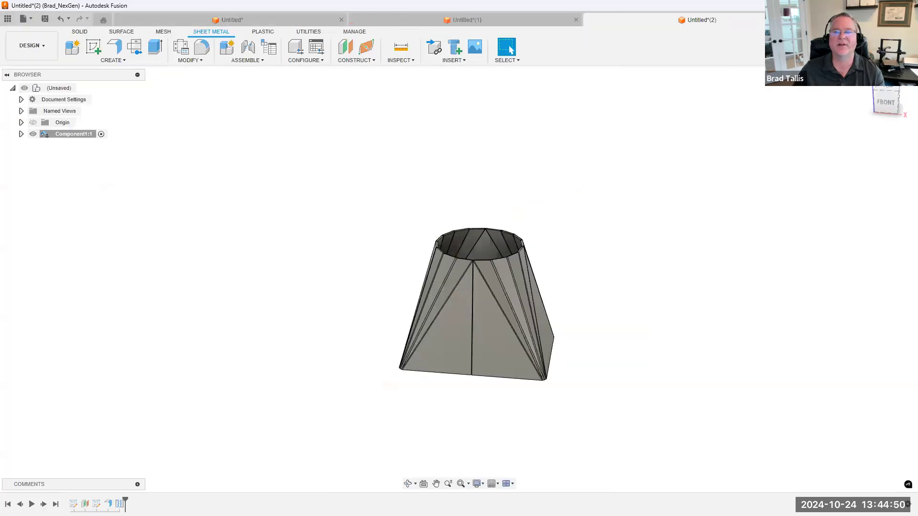
click(810, 20)
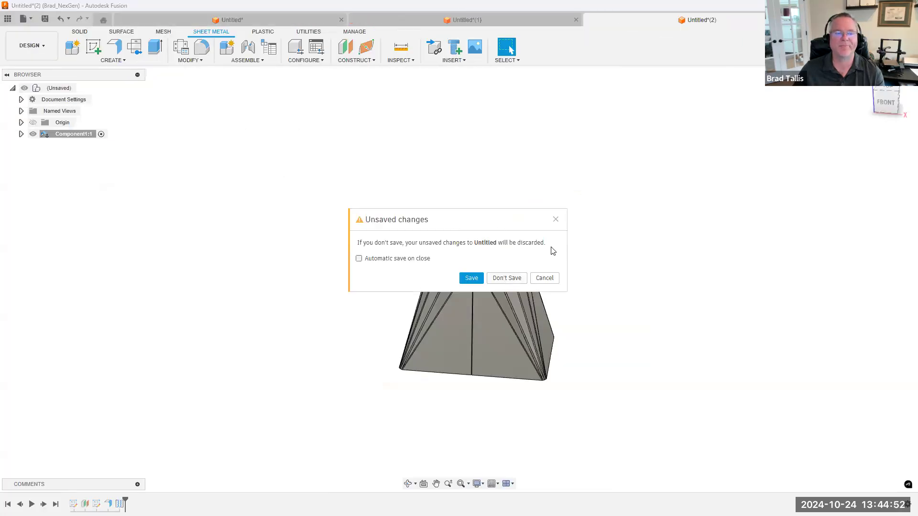
click(506, 277)
Start a new design and create an internal, activated sheet metal component with the Aluminum rule
click(825, 20)
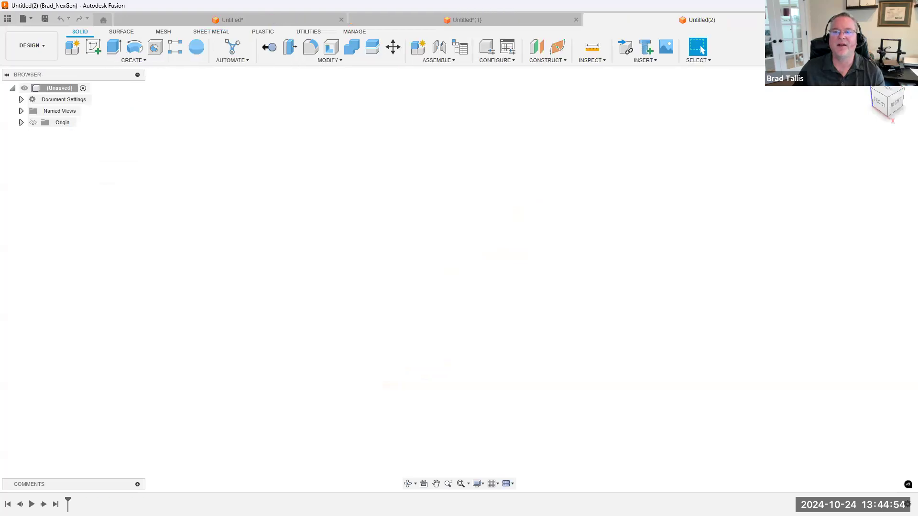
click(212, 31)
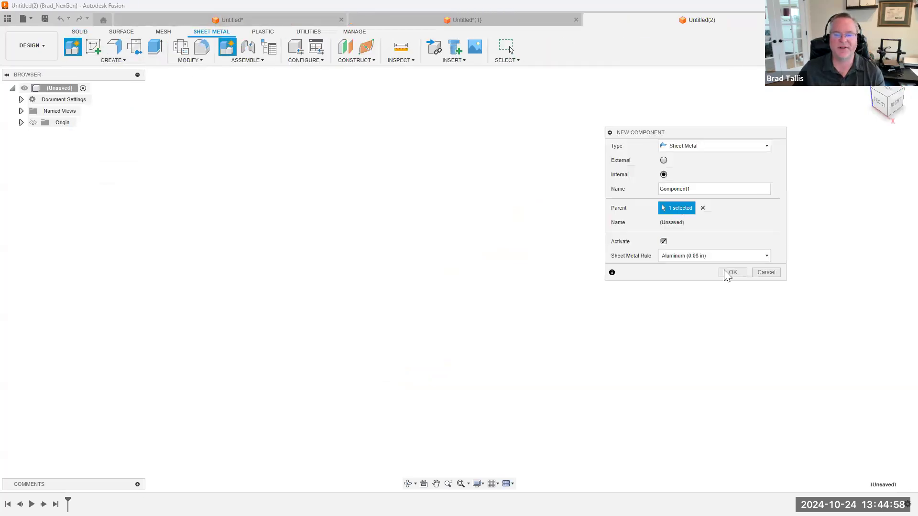
click(730, 271)
Load flat_pattern_dxf.dxf onto the XY plane with the Insert DXF command
click(453, 60)
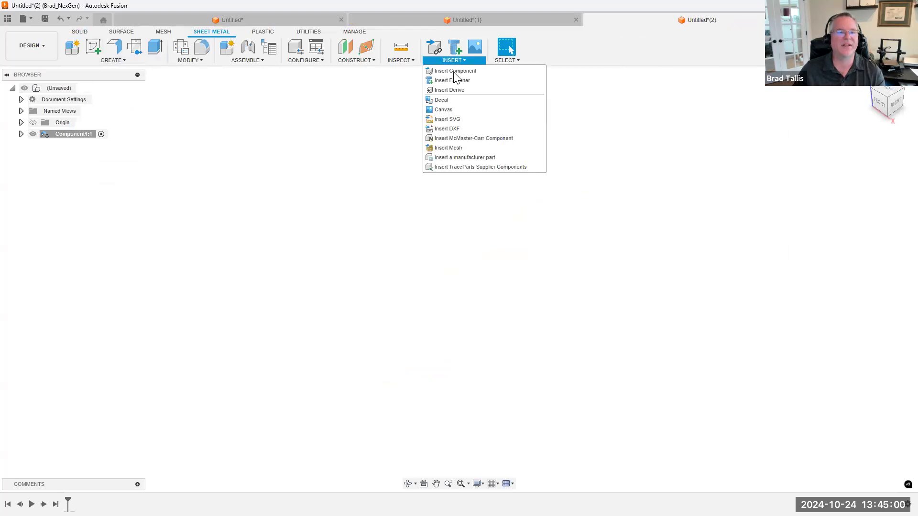
click(447, 129)
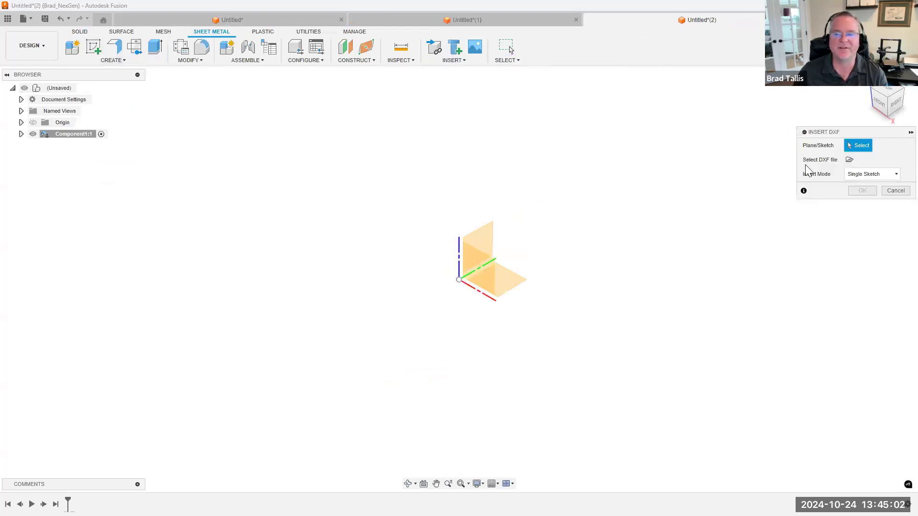
click(511, 279)
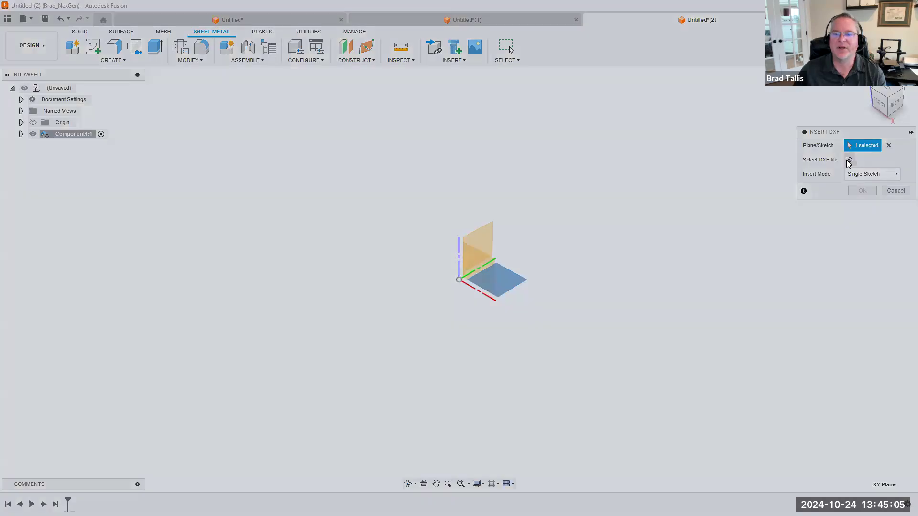
click(848, 161)
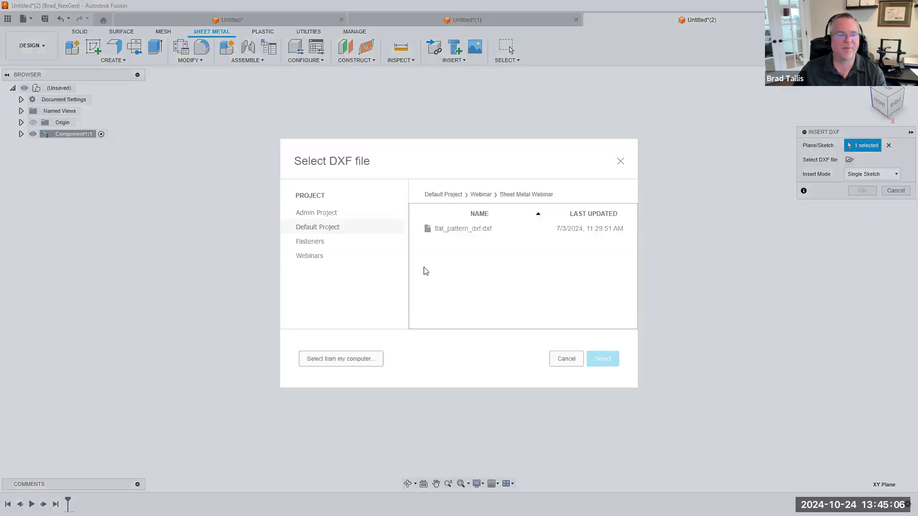
click(463, 229)
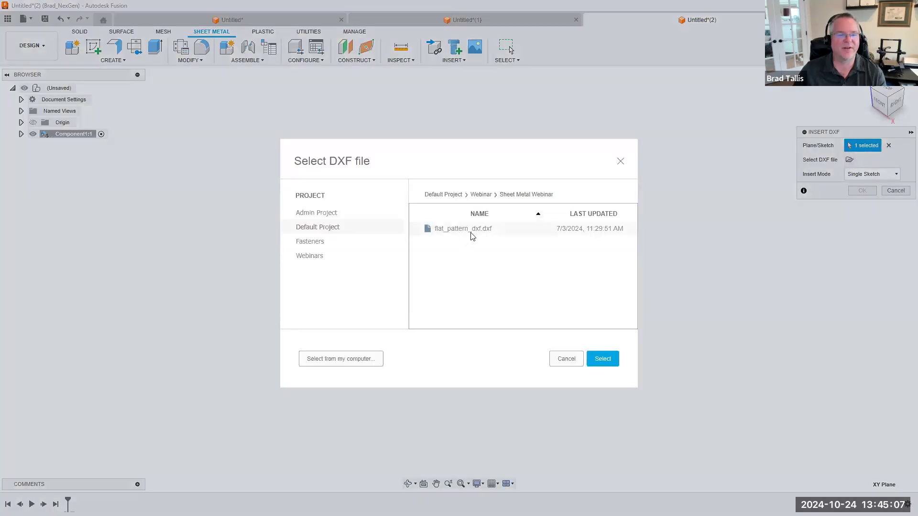
click(599, 359)
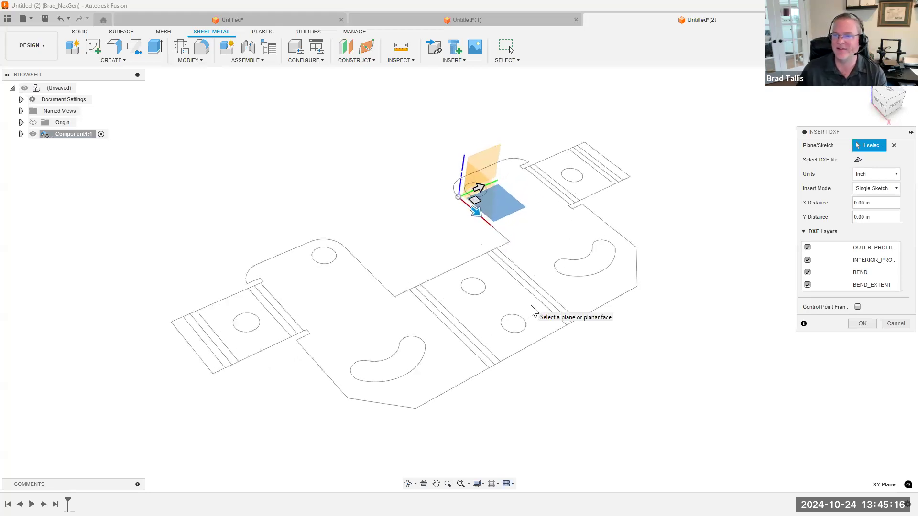
Examine the flat pattern's DXF layers by switching the outer profile, interior profile, BEND and BEND_EXTENT layers off and on one by one
mouse_move(531, 306)
shift+middle_down()
mouse_move(413, 271)
mouse_move(498, 263)
mouse_move(379, 276)
mouse_move(301, 200)
mouse_move(354, 189)
mouse_move(313, 151)
shift+middle_up()
mouse_move(483, 231)
shift+middle_down()
mouse_move(559, 205)
mouse_move(623, 228)
mouse_move(658, 158)
mouse_move(679, 212)
mouse_move(706, 206)
shift+middle_up()
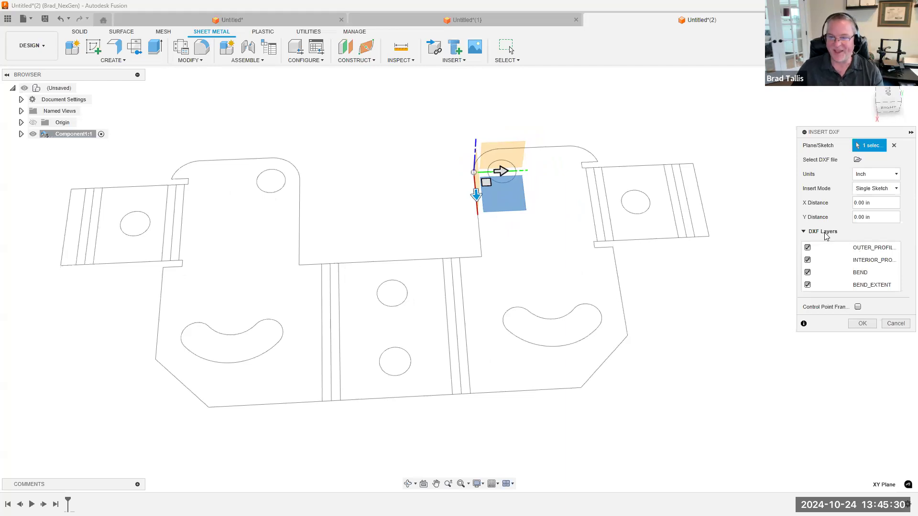
click(807, 247)
click(807, 247)
click(807, 260)
click(807, 261)
click(807, 273)
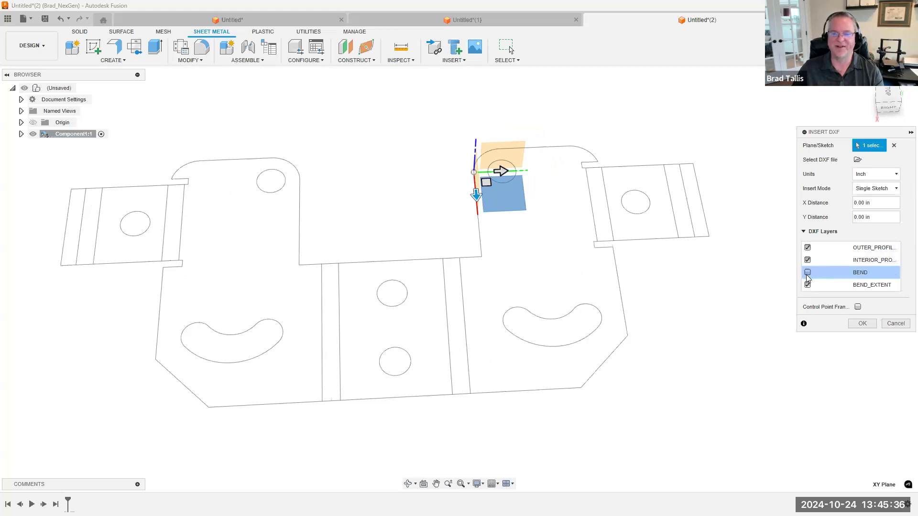
click(807, 273)
click(807, 285)
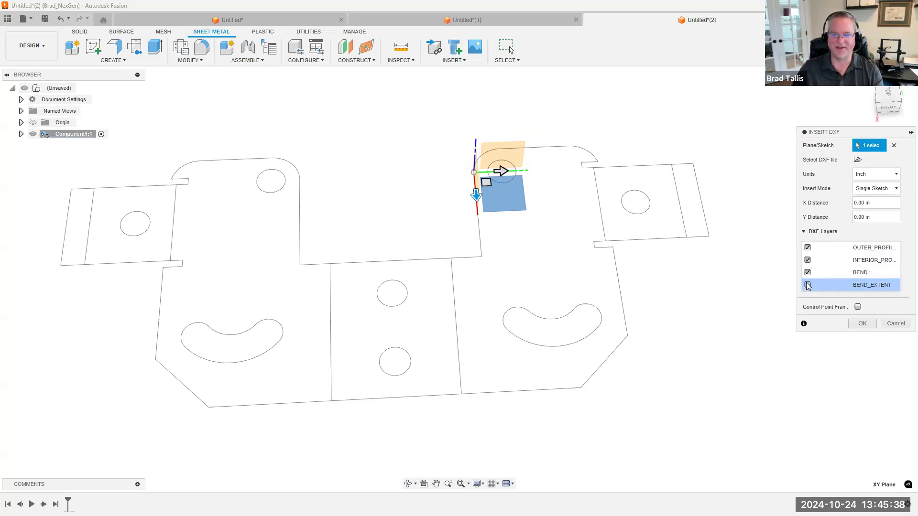
click(807, 286)
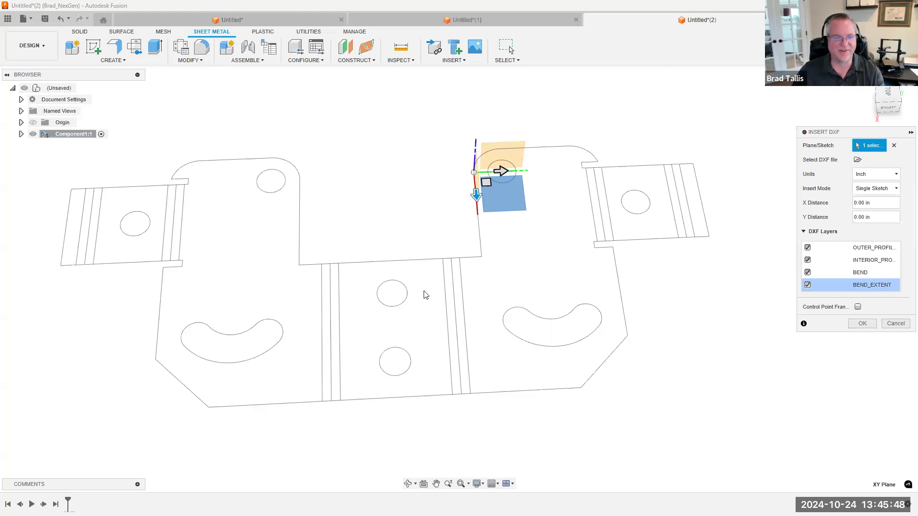
Exclude the BEND_EXTENT layer and insert the DXF flat pattern as a single sketch
click(807, 285)
mouse_move(717, 304)
shift+middle_down()
mouse_move(681, 172)
mouse_move(712, 211)
mouse_move(718, 203)
shift+middle_up()
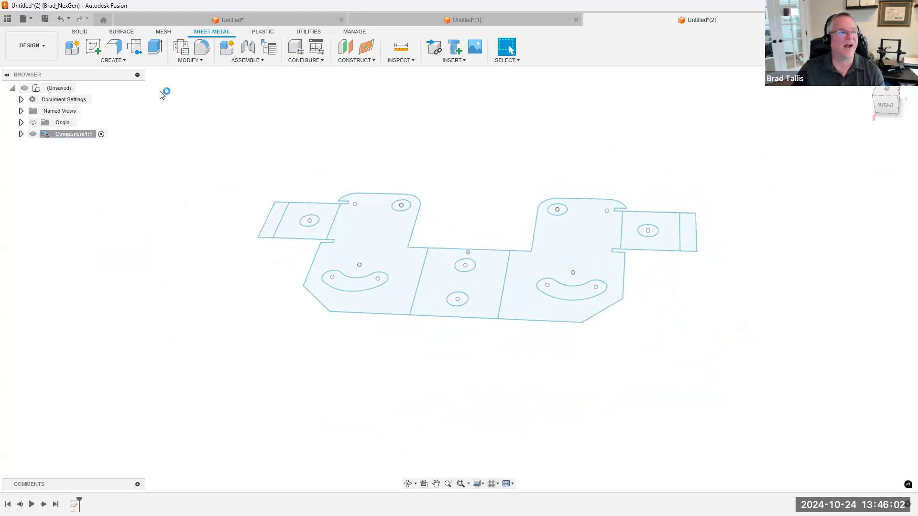
Create a flange as a new body from all seven flat pattern profiles with the Side 1 orientation, leaving the holes and slots open
click(115, 46)
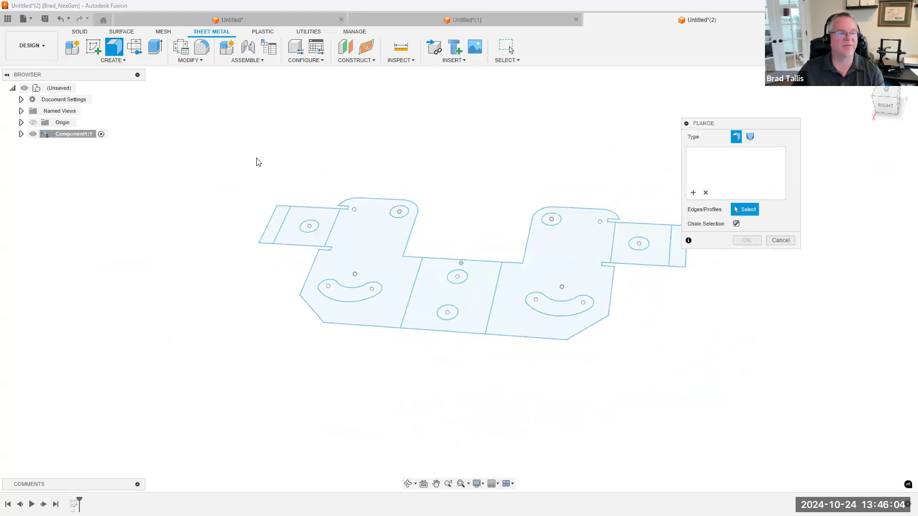
click(267, 215)
click(279, 213)
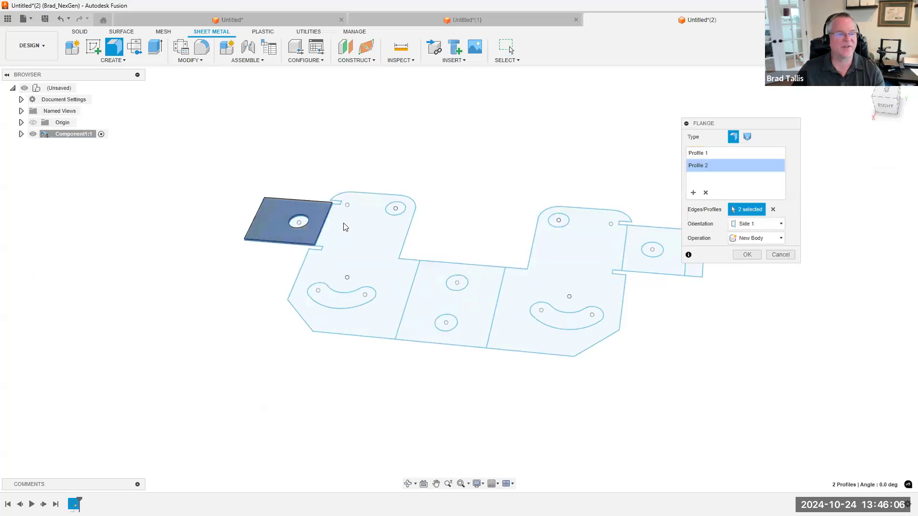
click(363, 244)
click(445, 290)
click(558, 286)
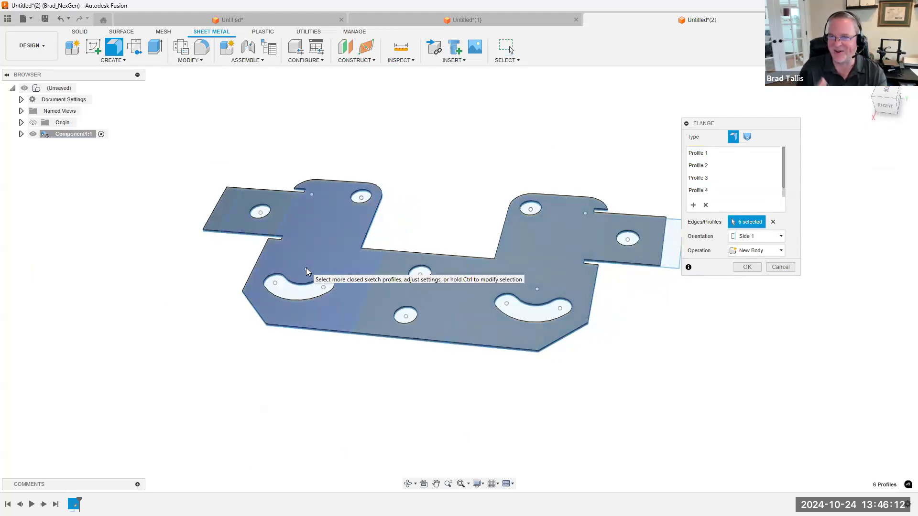
scroll(648, 276, up, 3)
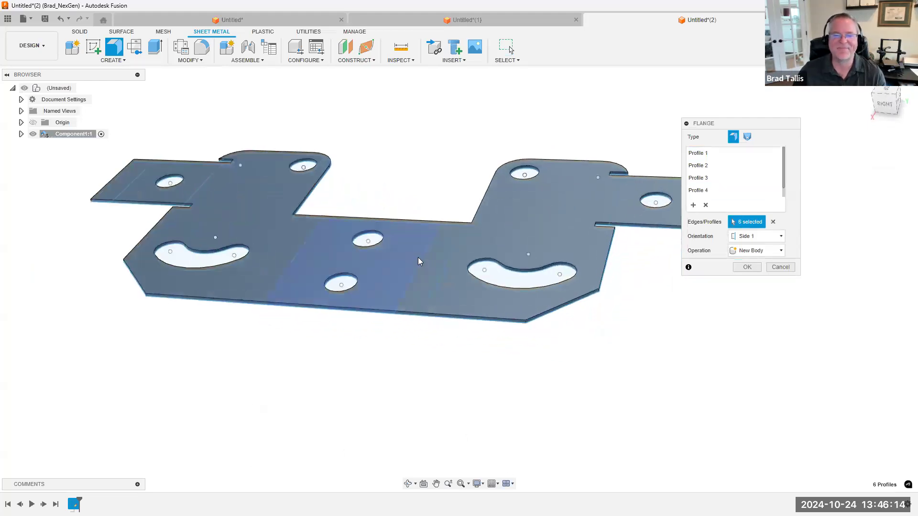
click(747, 267)
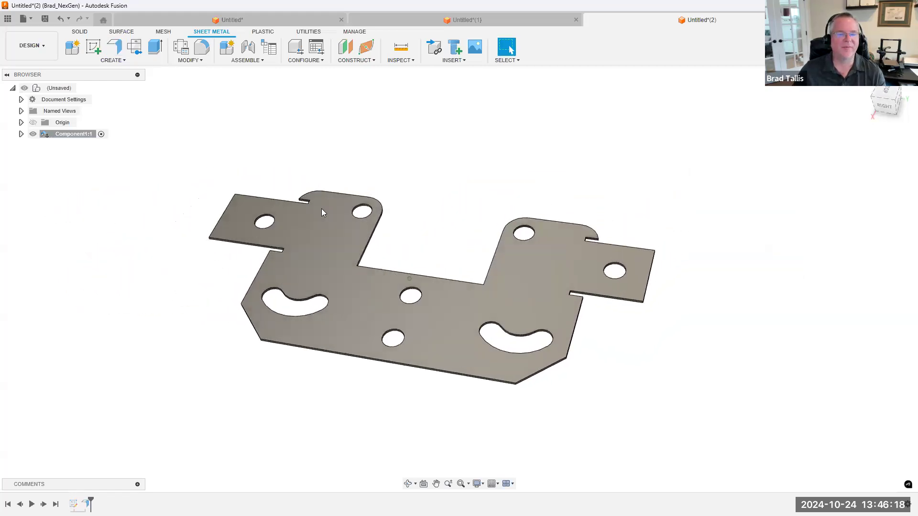
Review the flange feature's selected profiles, close the edit, and make the flat_pattern_dxf sketch visible again
double_click(85, 504)
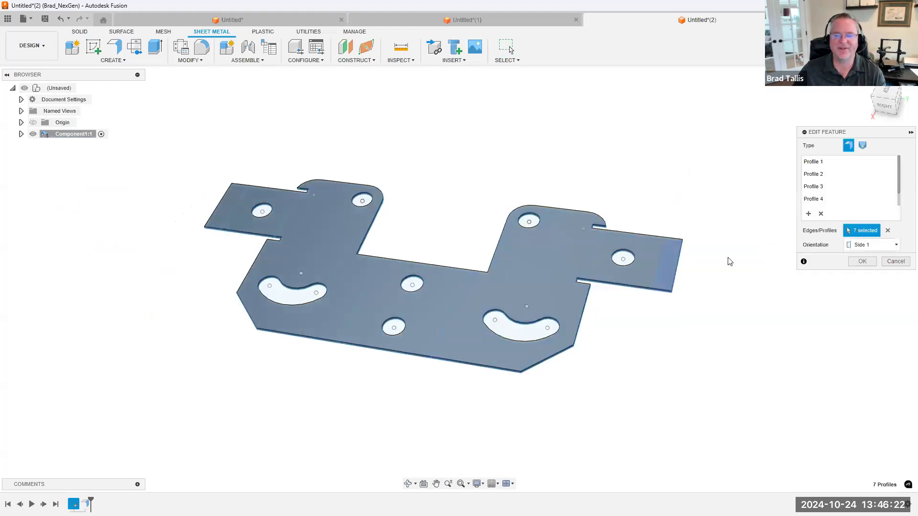
click(862, 261)
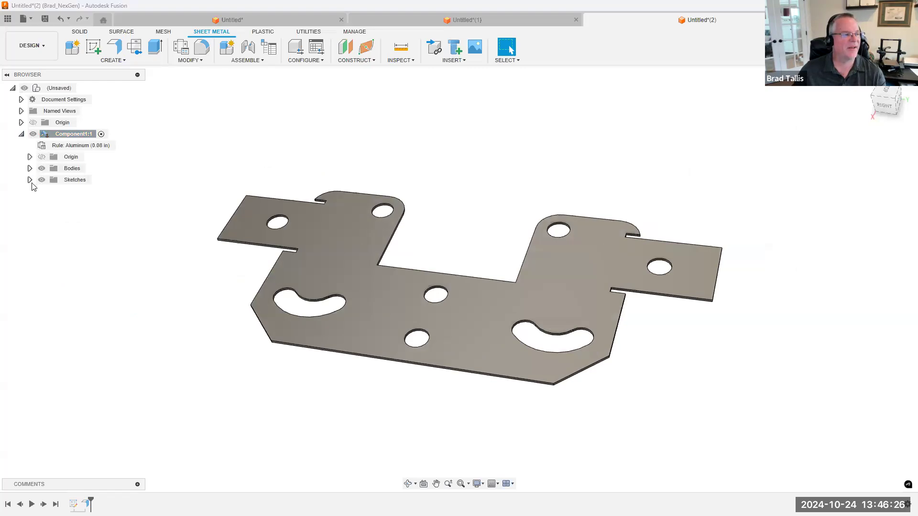
click(50, 191)
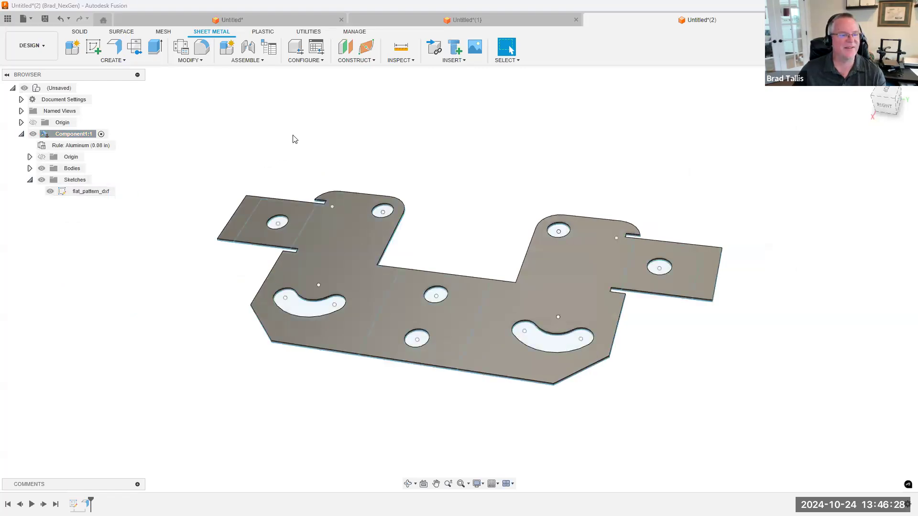
click(119, 58)
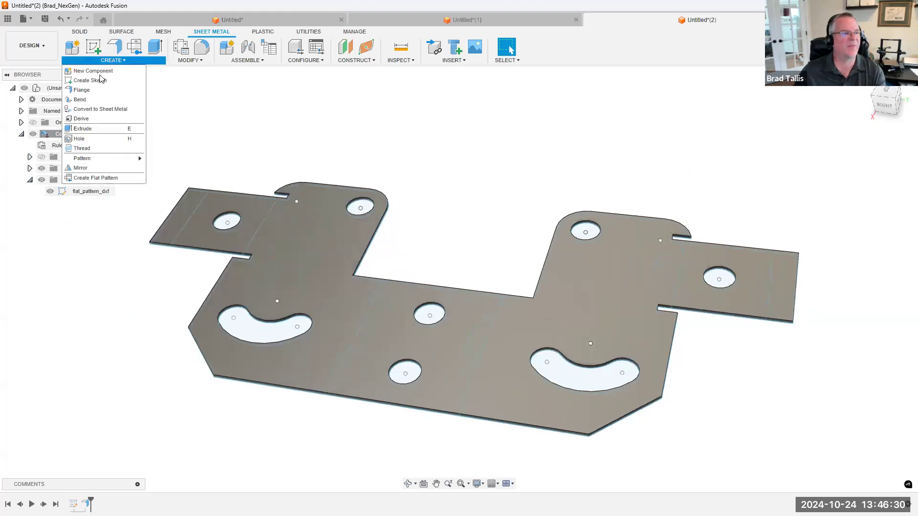
click(94, 100)
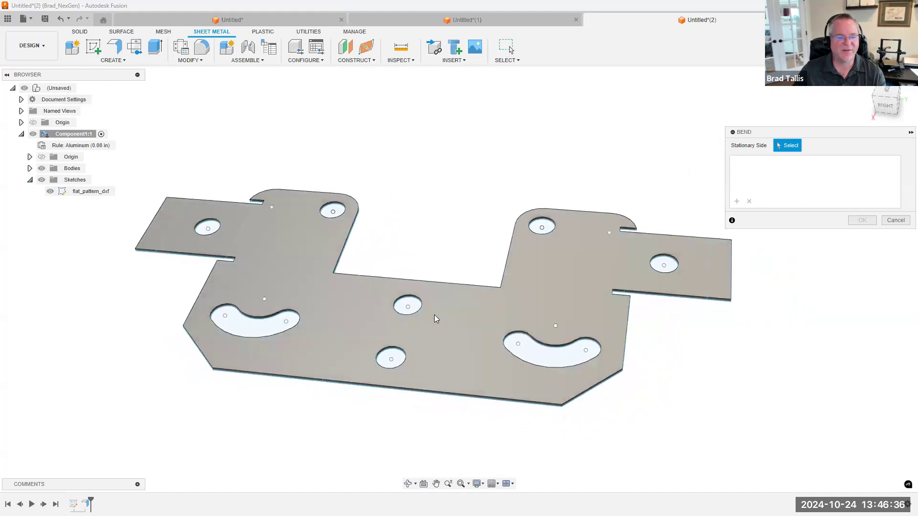
click(435, 316)
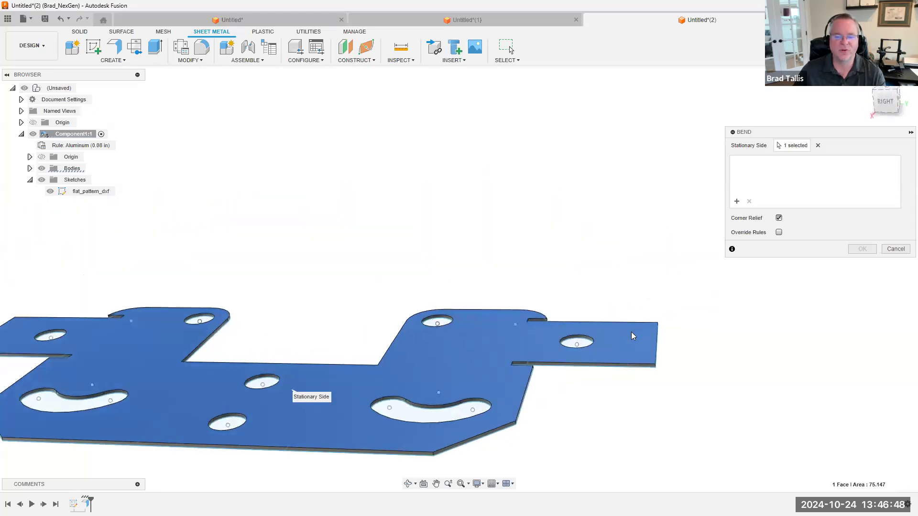
click(818, 146)
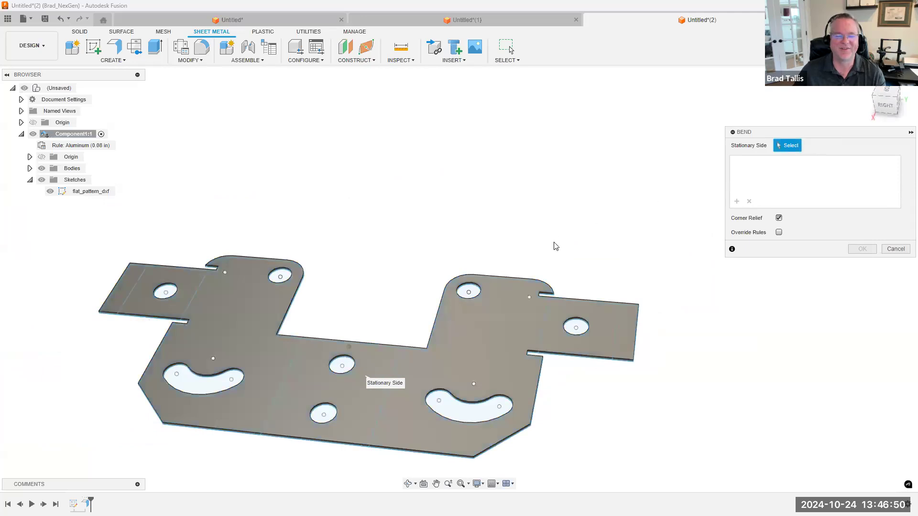
click(644, 272)
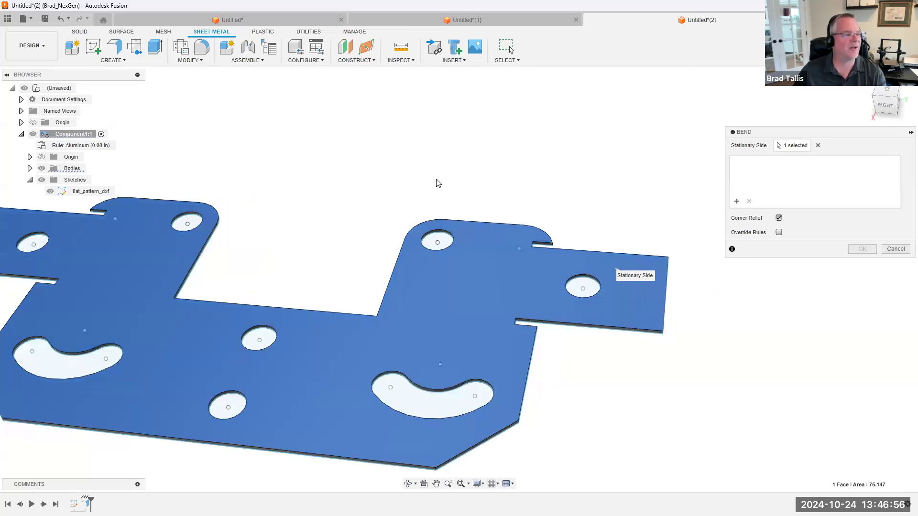
scroll(436, 182, down, 3)
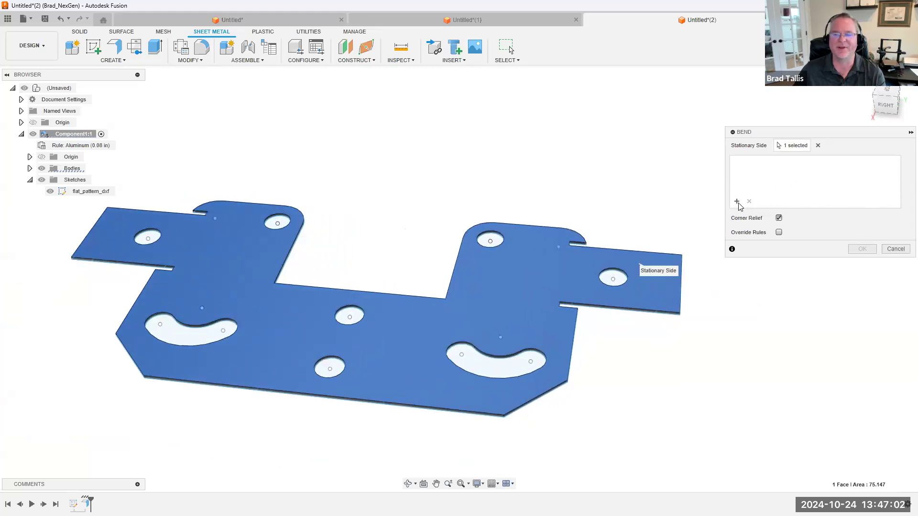
click(817, 145)
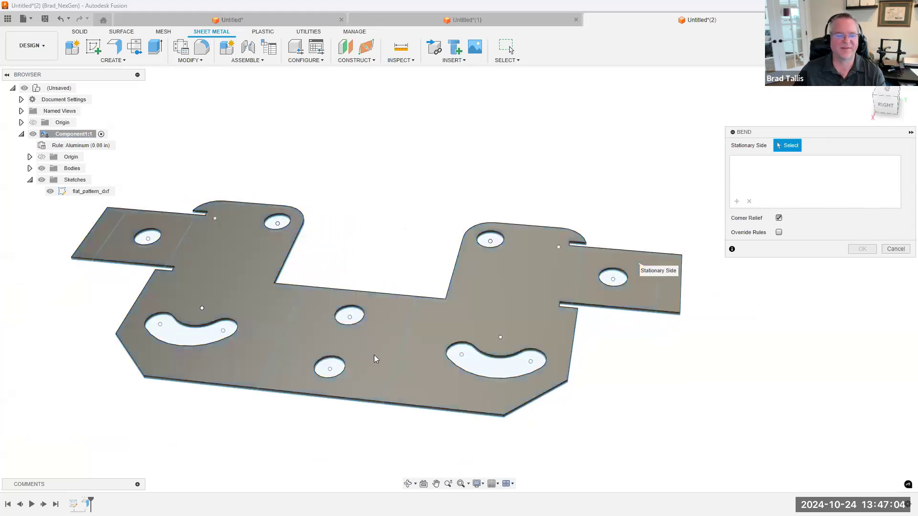
click(367, 338)
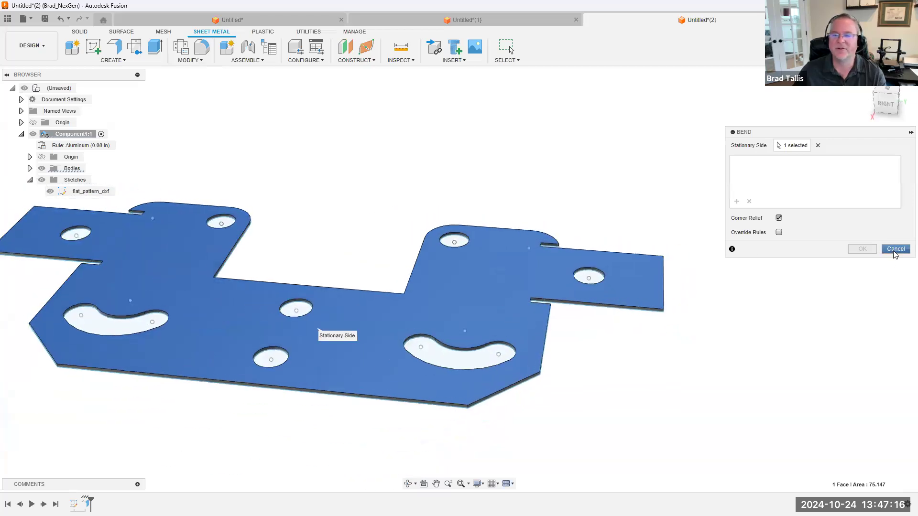
click(895, 248)
scroll(594, 155, down, 3)
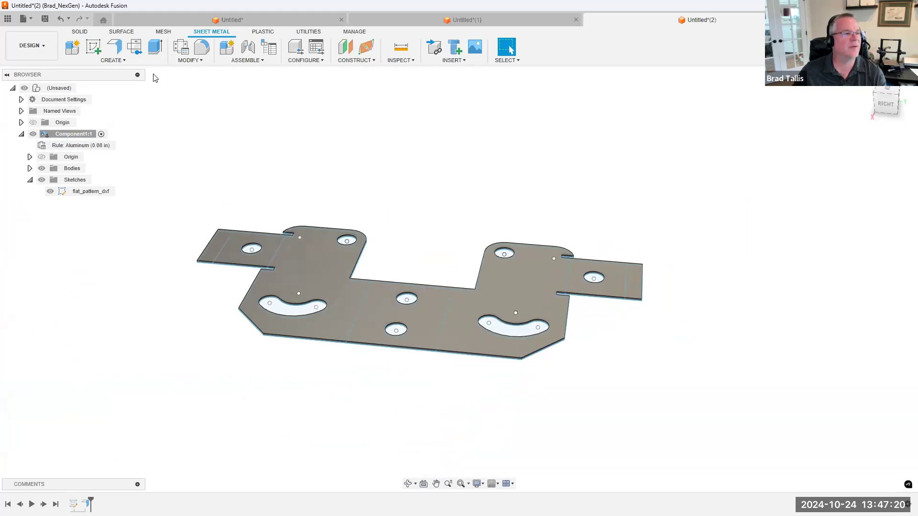
click(100, 61)
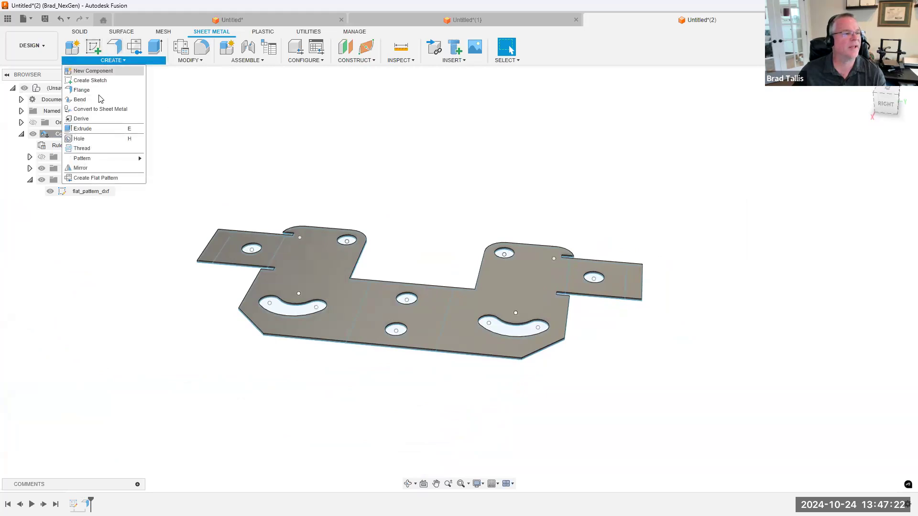
click(100, 101)
scroll(587, 315, up, 4)
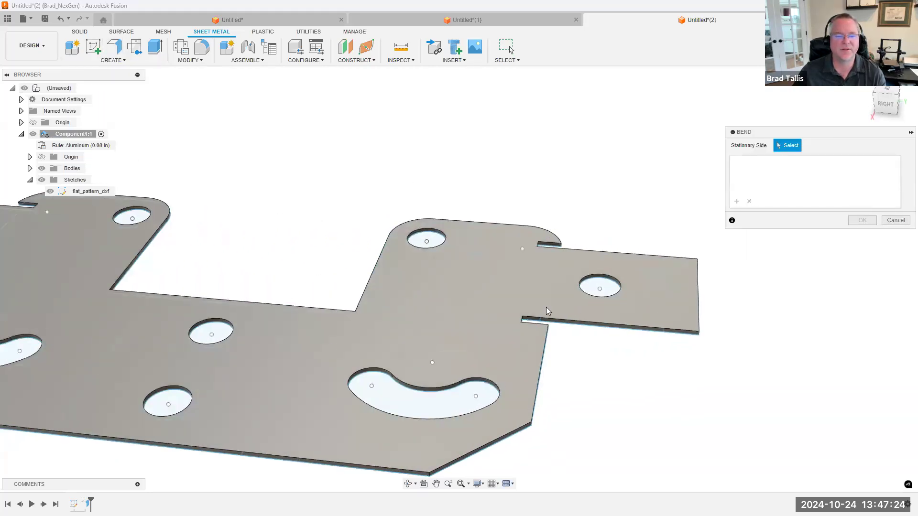
scroll(548, 311, down, 3)
click(50, 191)
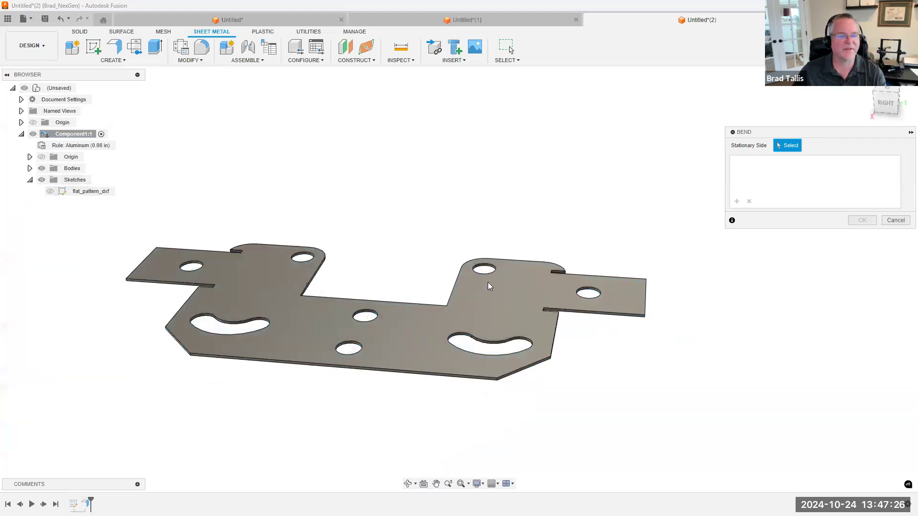
click(500, 291)
scroll(500, 292, up, 1)
click(49, 191)
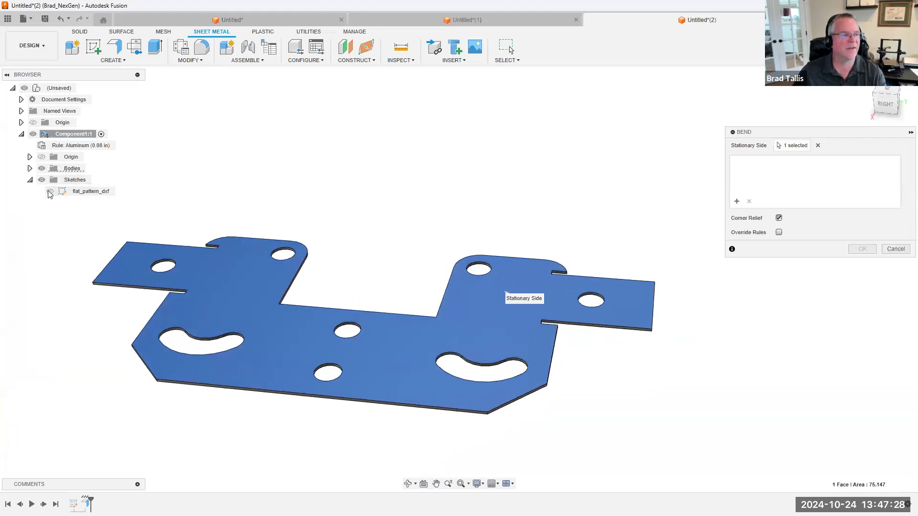
scroll(655, 295, up, 2)
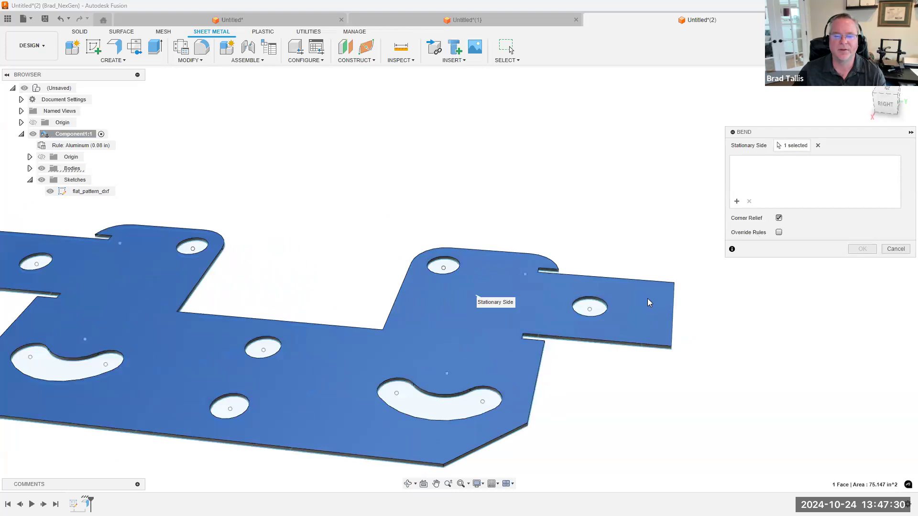
scroll(508, 291, down, 2)
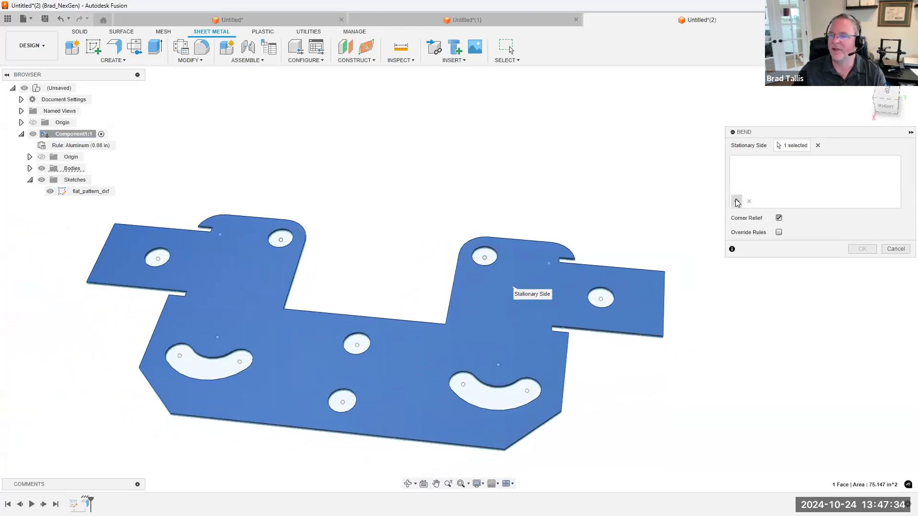
shift+middle_drag(736, 204, 617, 273)
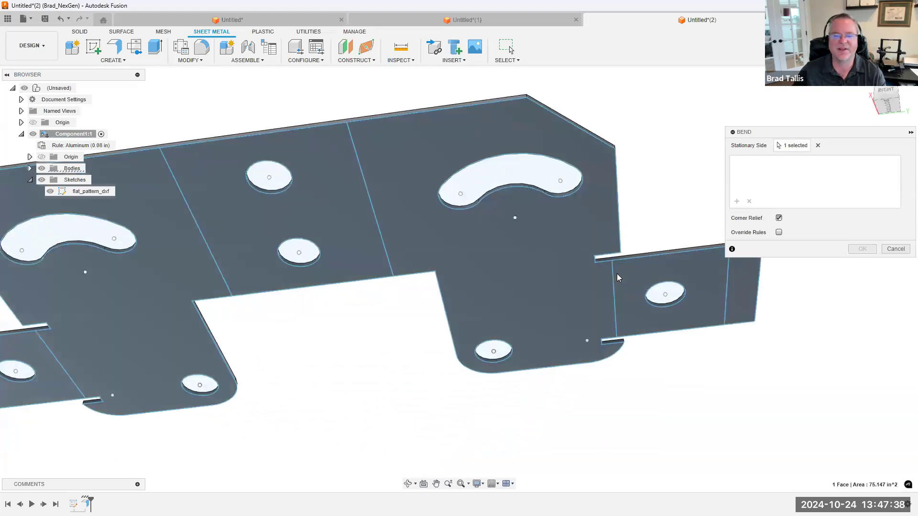
shift+middle_drag(666, 254, 858, 187)
click(820, 146)
shift+middle_drag(822, 146, 776, 184)
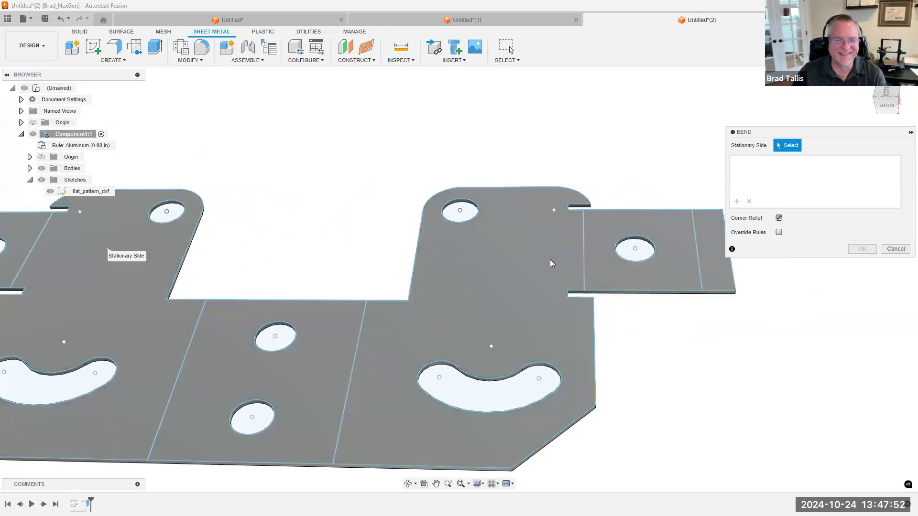
click(550, 259)
shift+middle_drag(569, 262, 716, 214)
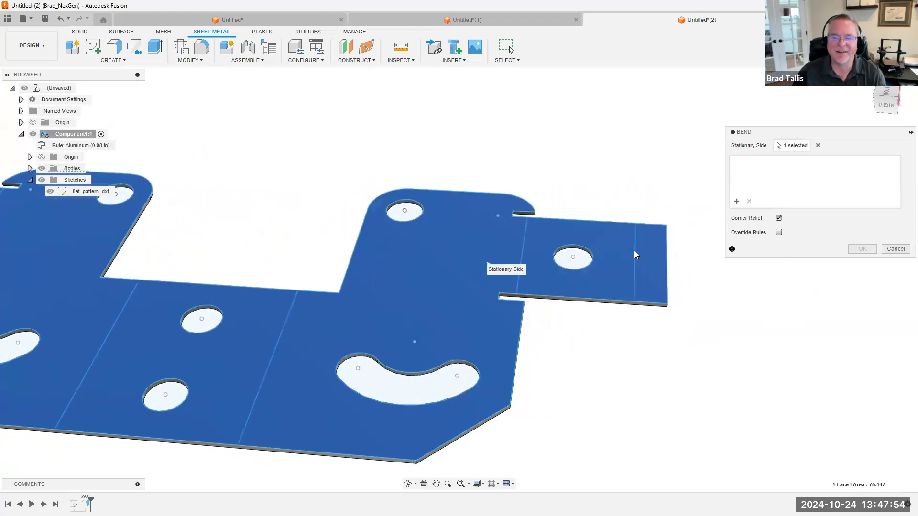
scroll(638, 253, down, 1)
scroll(611, 273, down, 2)
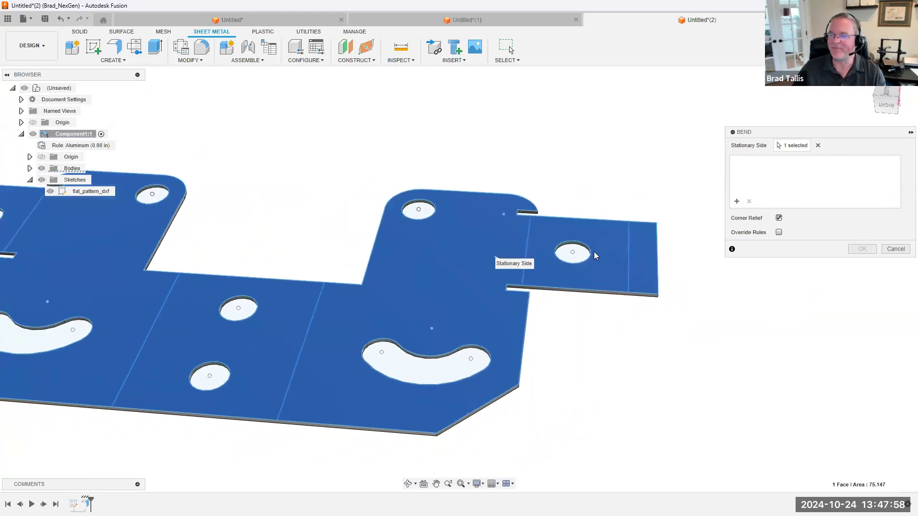
shift+middle_drag(628, 240, 580, 414)
scroll(575, 362, up, 4)
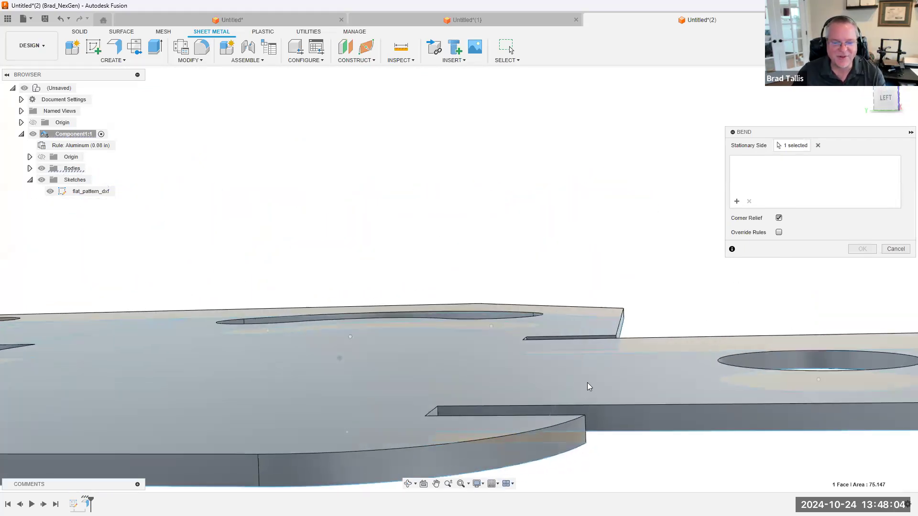
shift+middle_drag(588, 443, 669, 385)
shift+middle_drag(660, 439, 608, 272)
scroll(608, 272, down, 2)
scroll(544, 235, up, 2)
scroll(575, 287, down, 2)
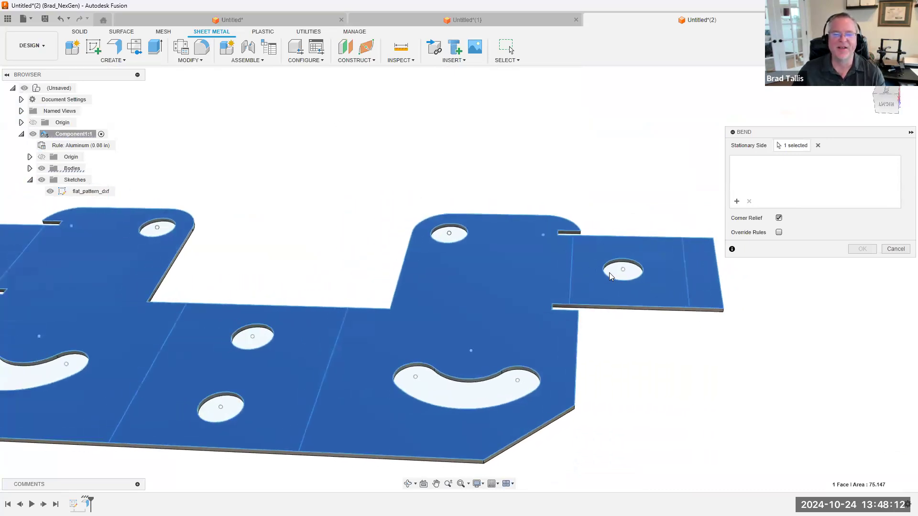
shift+middle_drag(494, 286, 531, 282)
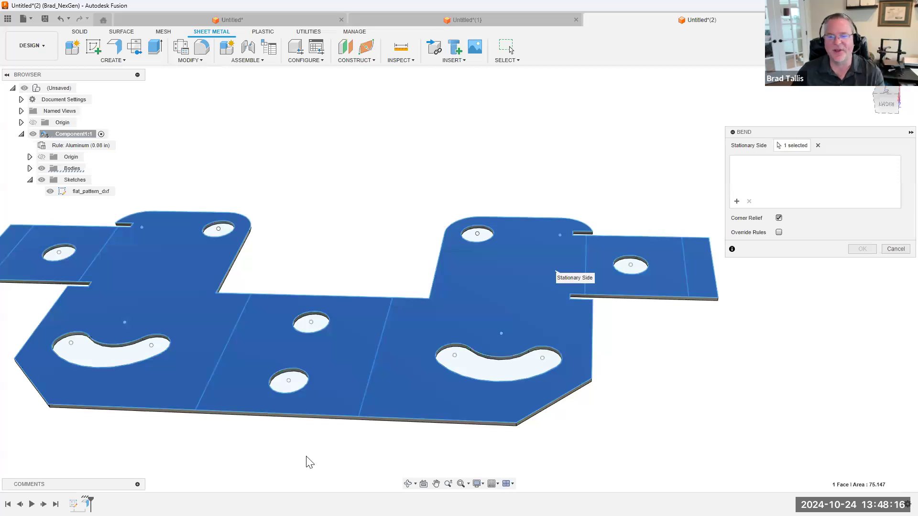
scroll(617, 296, up, 1)
shift+middle_drag(617, 296, 621, 277)
scroll(621, 277, down, 2)
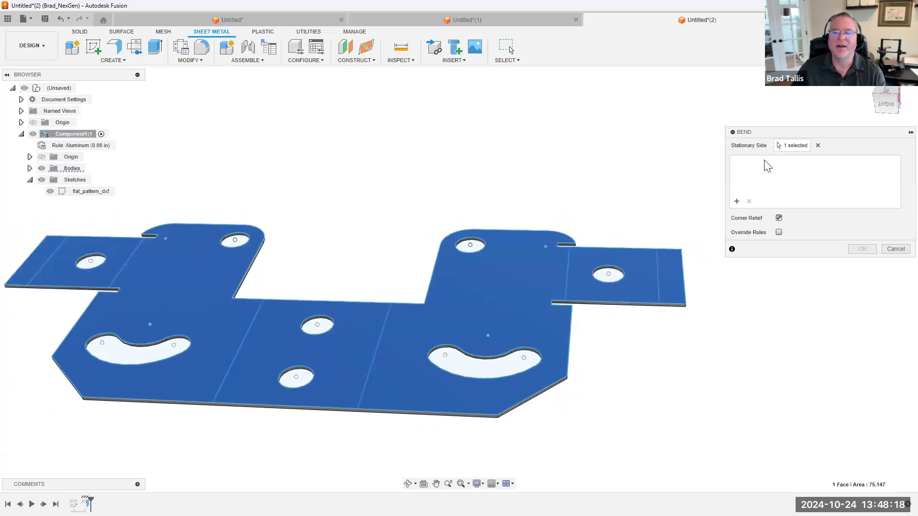
click(894, 249)
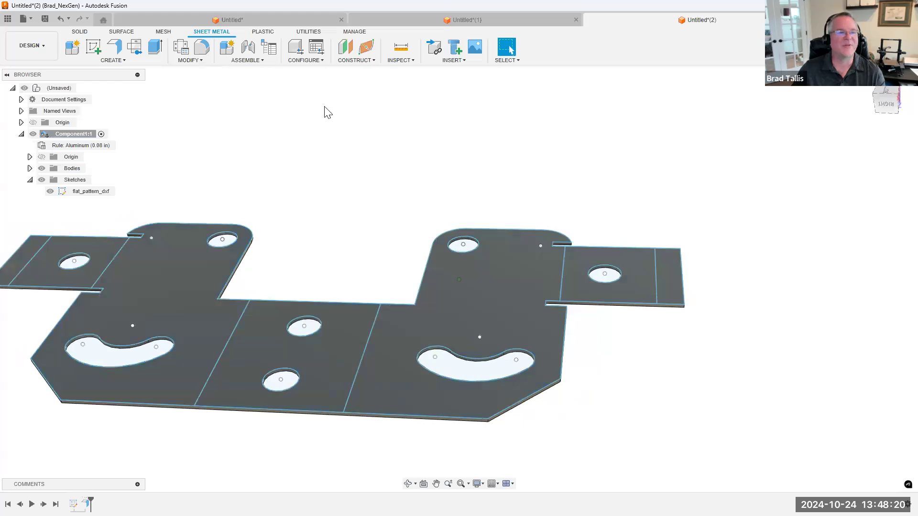
Start a Bend with the plate's centre face as the stationary side and add a 90-degree bend at one tab's outer bend line
scroll(327, 113, up, 1)
click(113, 60)
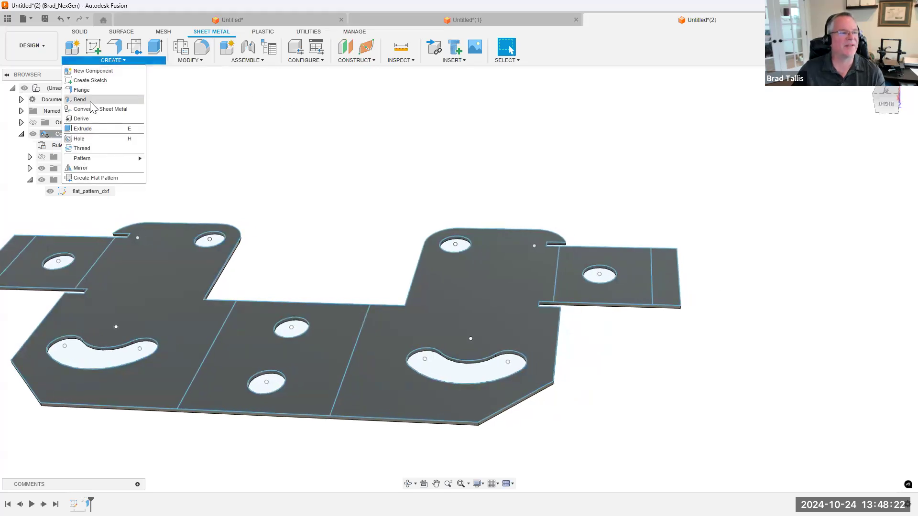
click(90, 102)
scroll(523, 288, up, 1)
scroll(522, 287, down, 2)
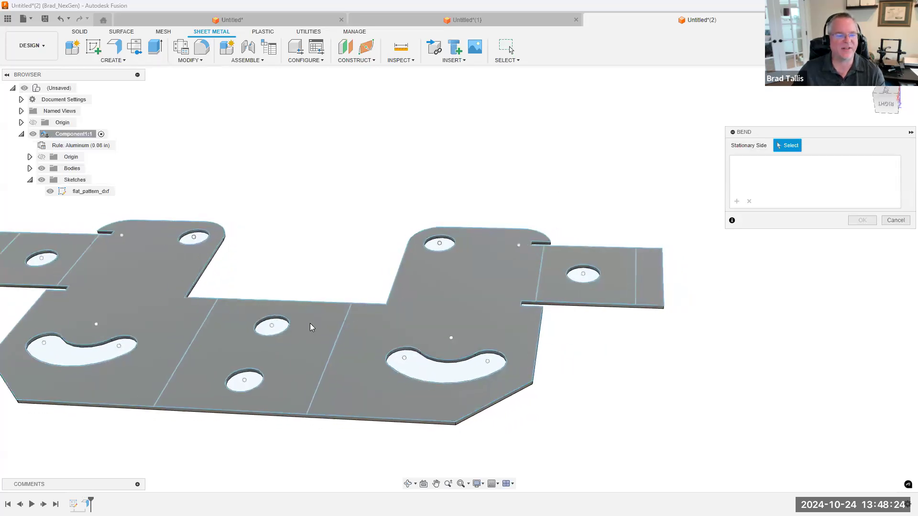
click(335, 316)
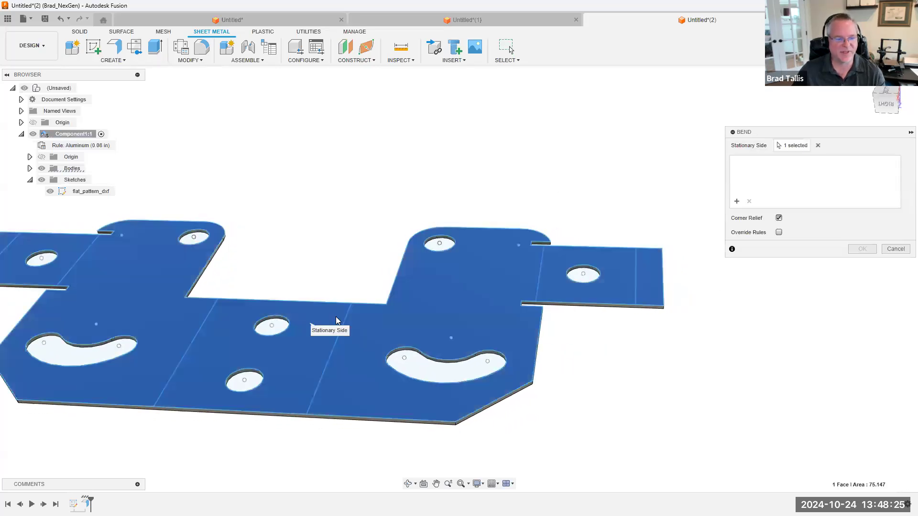
click(636, 263)
shift+middle_drag(650, 270, 630, 279)
scroll(643, 322, down, 2)
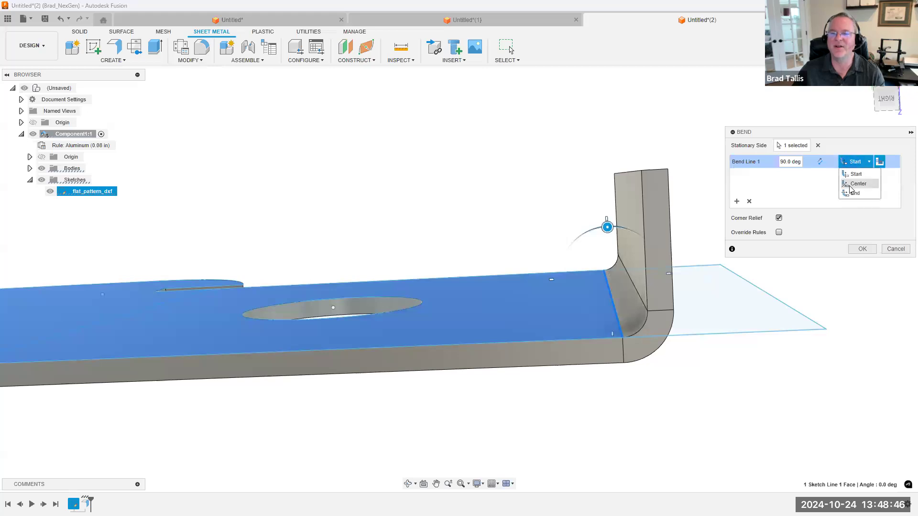
Compare the Center and End bend line positions for the first bend and settle on Center
click(855, 184)
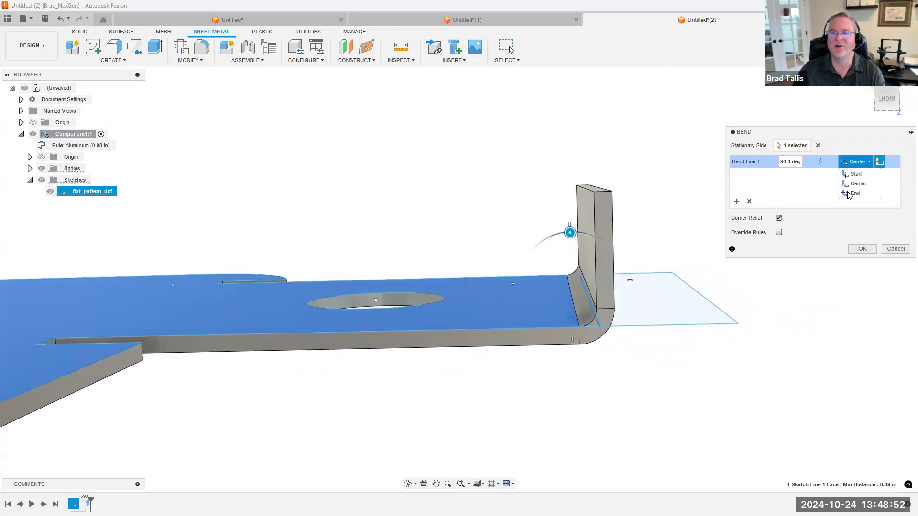
click(848, 195)
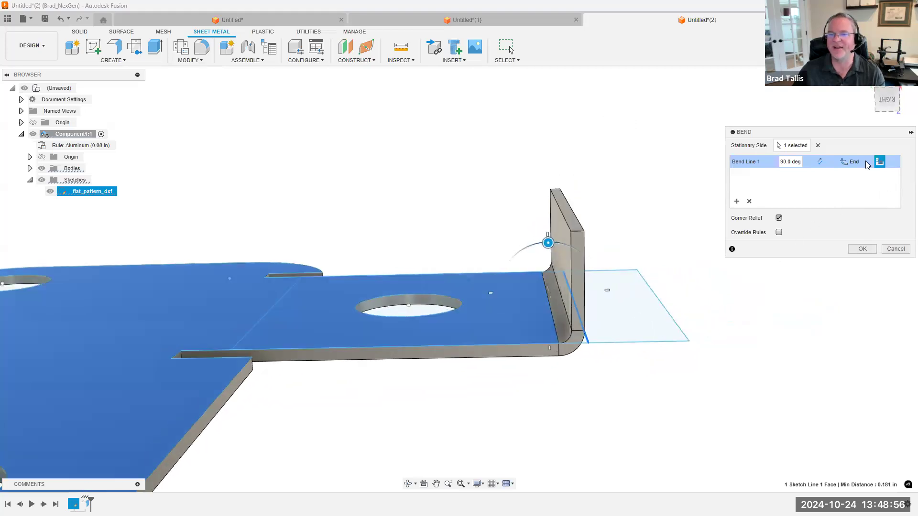
click(855, 162)
click(854, 184)
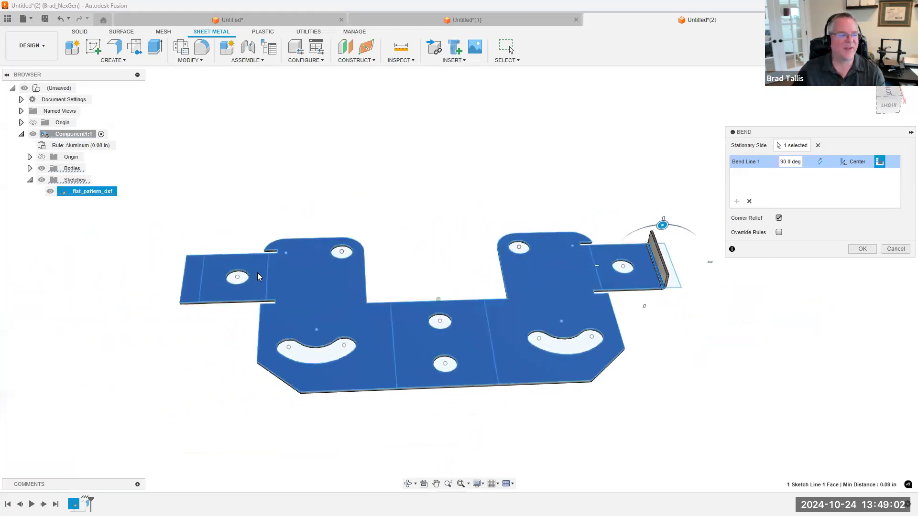
Add 90-degree centred bends at the opposite tab's outer bend line and at both tabs' inner bend lines
click(204, 276)
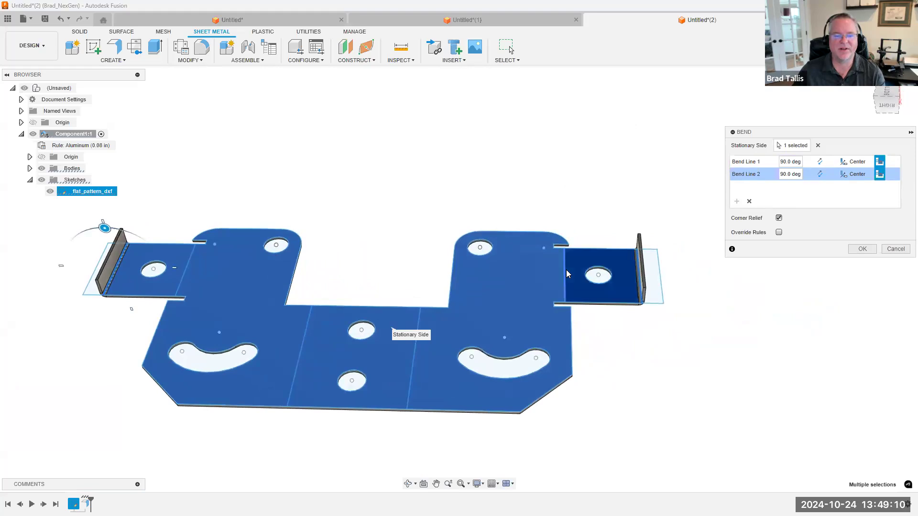
click(567, 271)
shift+middle_drag(640, 273, 576, 285)
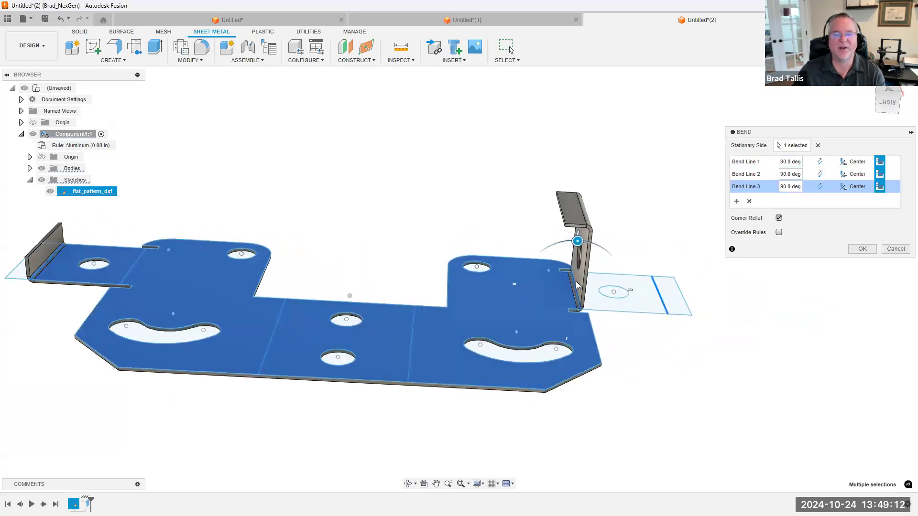
shift+middle_drag(766, 221, 819, 194)
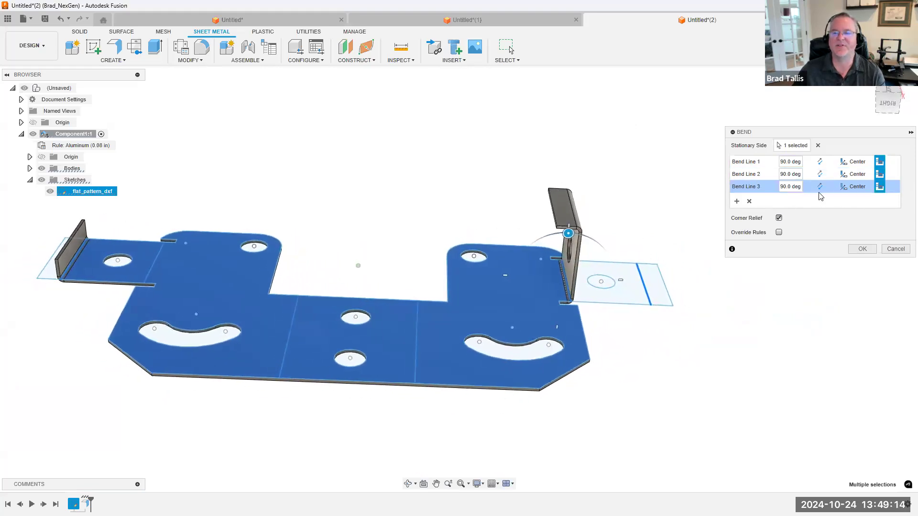
click(820, 187)
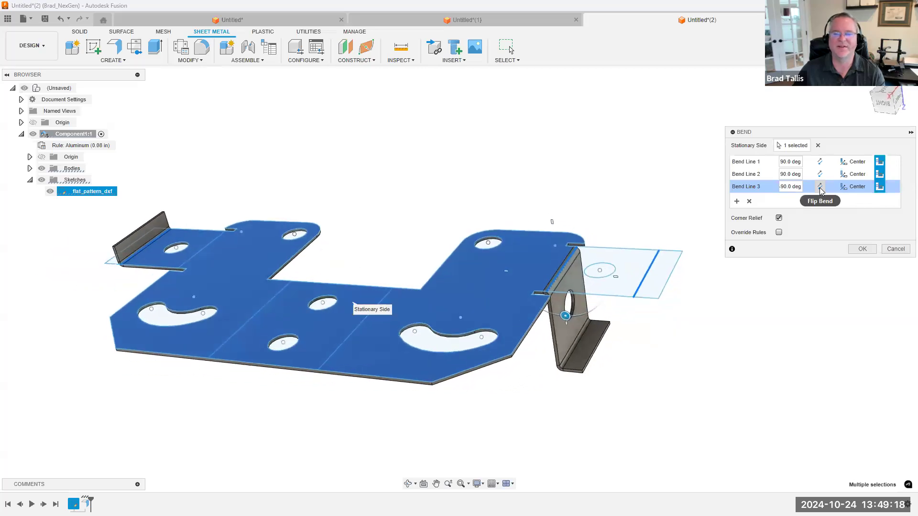
click(820, 189)
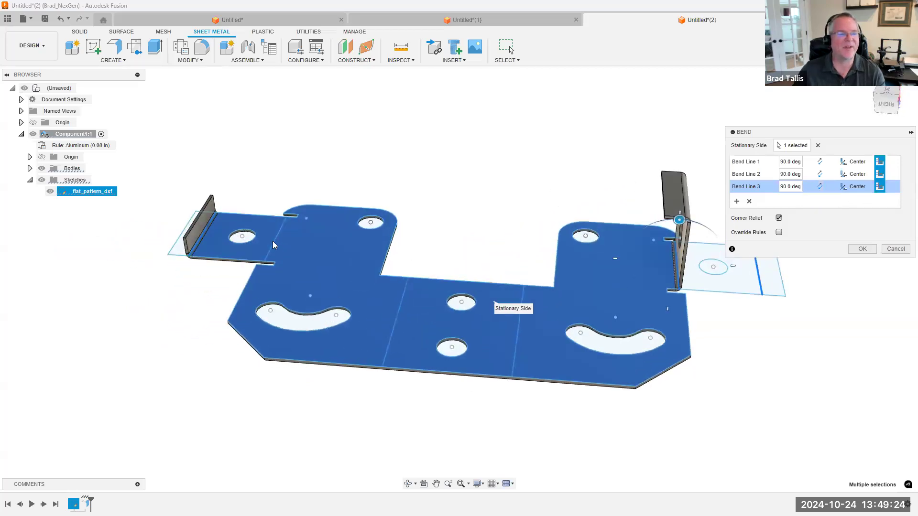
click(272, 240)
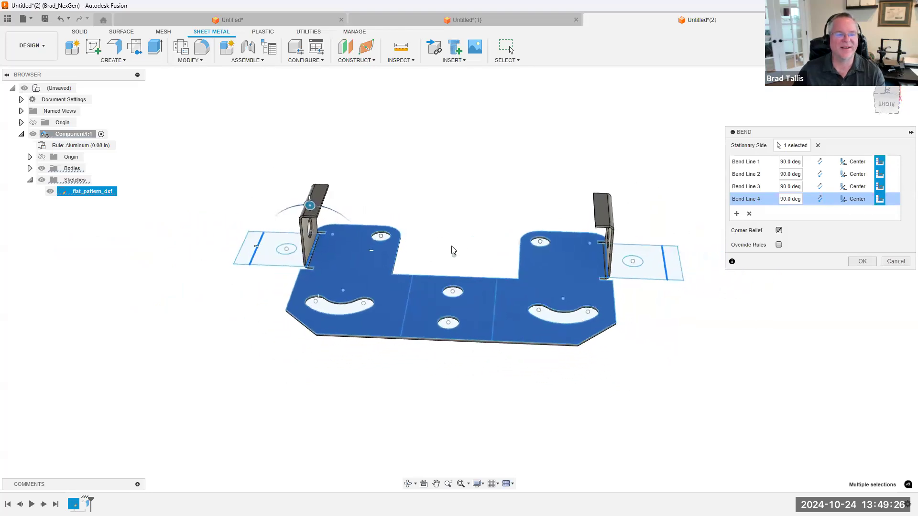
Add a bend at one of the two long central bend lines and flip it to -90 degrees
click(736, 214)
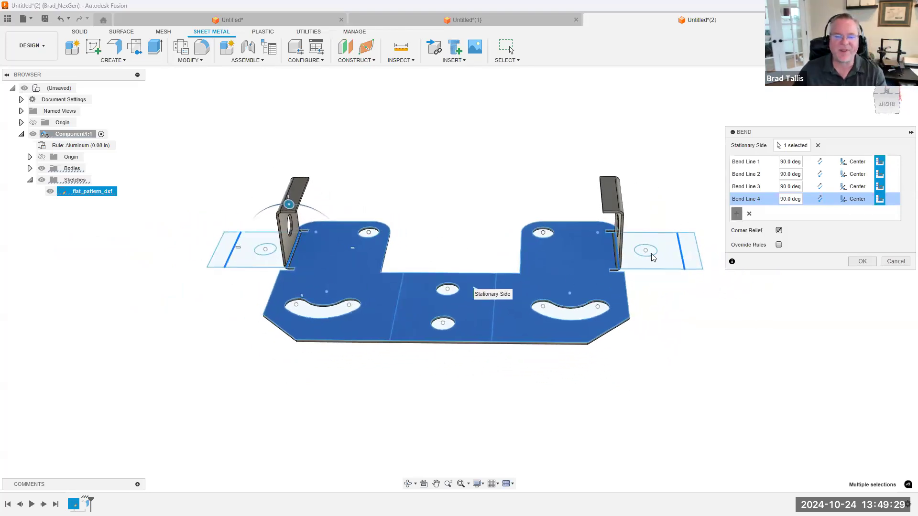
click(508, 304)
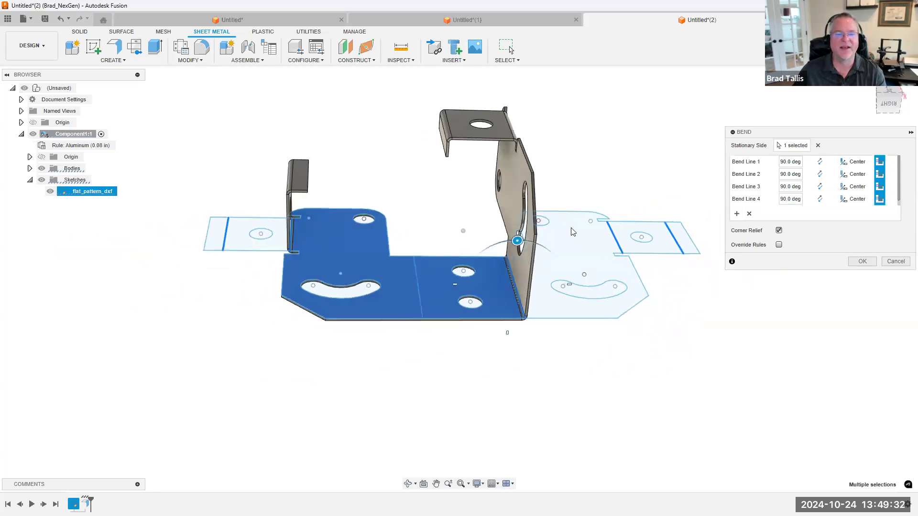
click(819, 200)
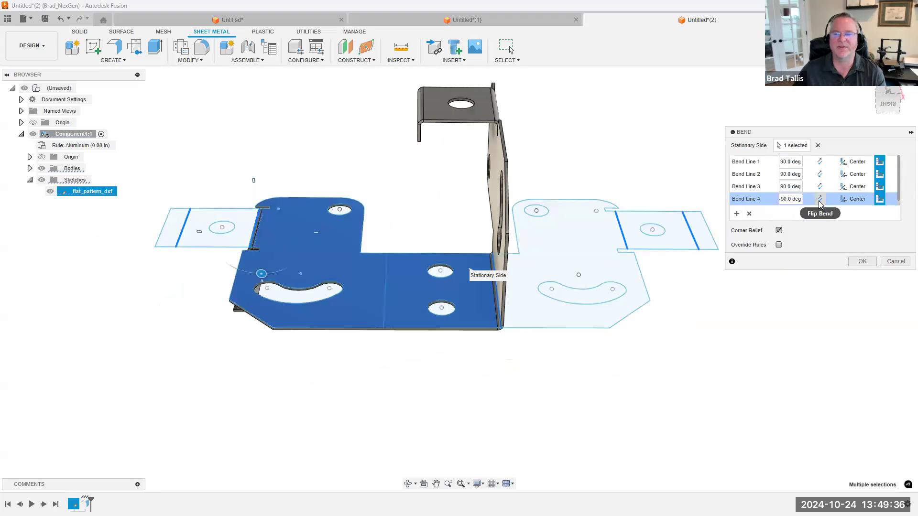
click(819, 200)
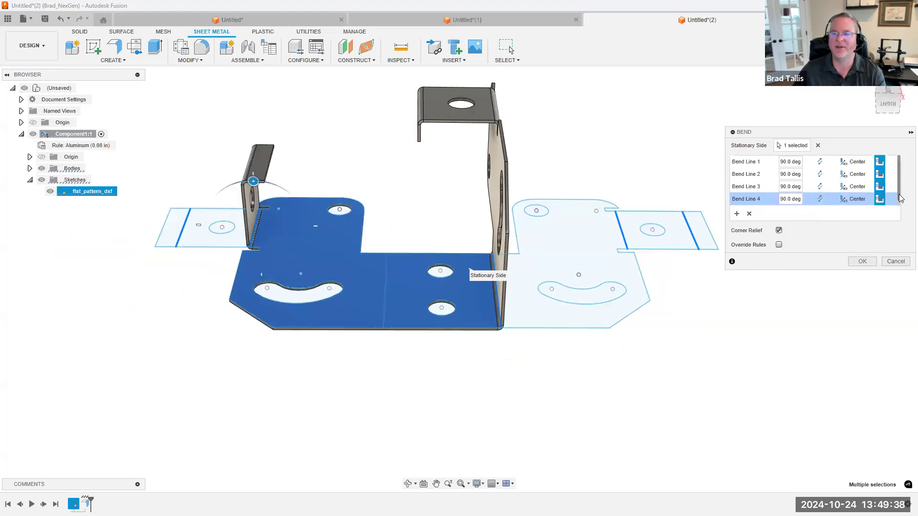
scroll(900, 199, down, 1)
click(820, 200)
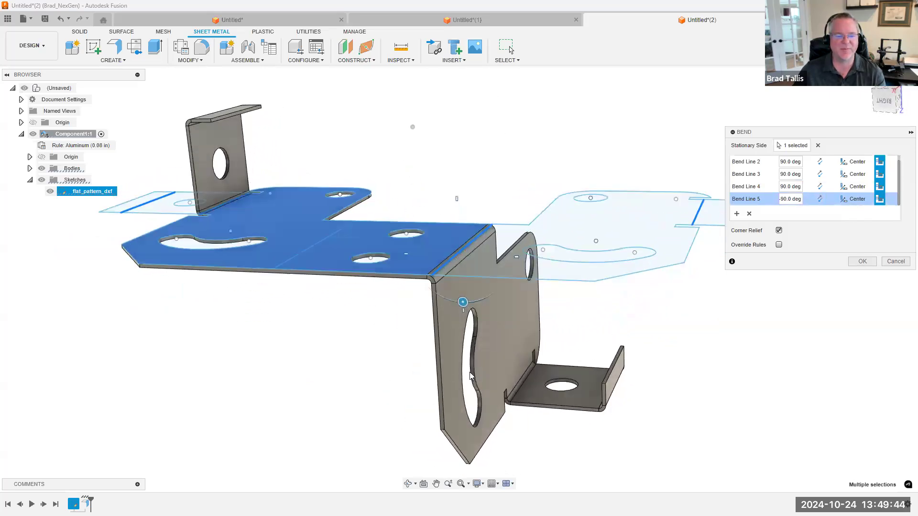
Bend the other side plate in the same direction at the remaining central bend line and finish the Bend feature
click(737, 214)
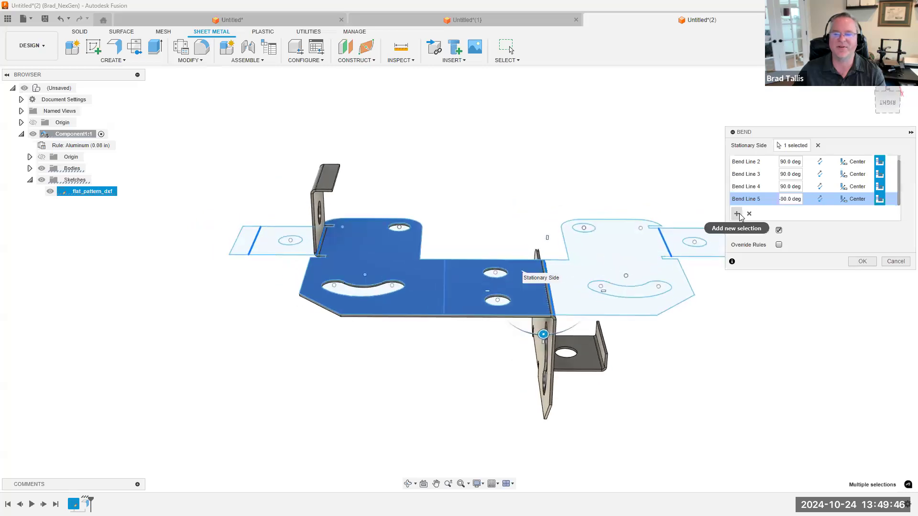
click(451, 269)
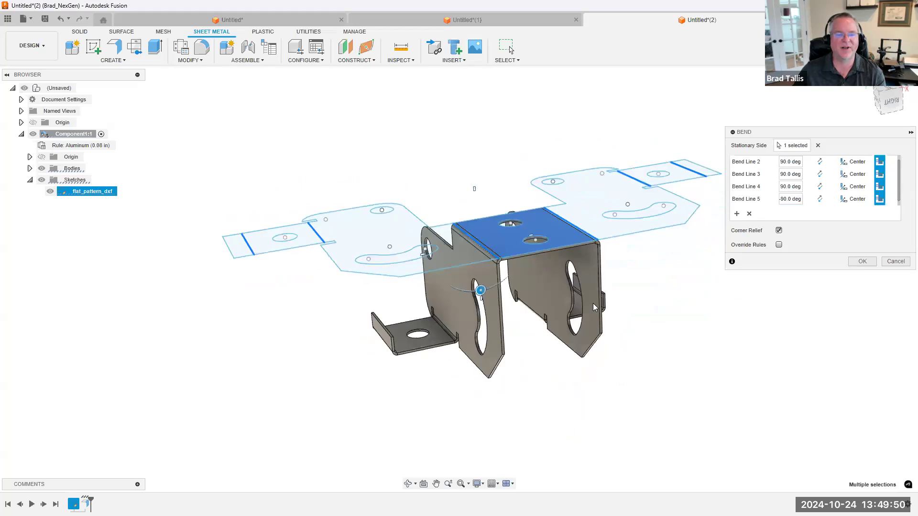
click(862, 261)
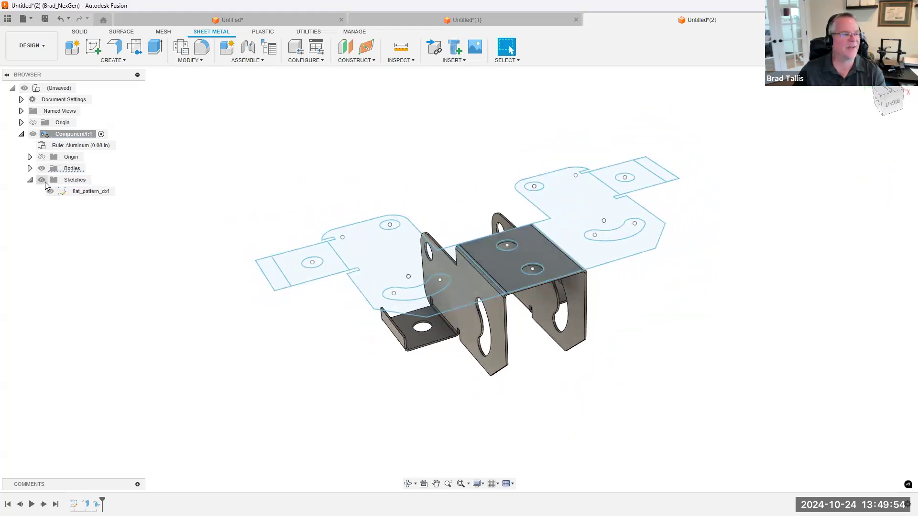
Compare the folded bracket with the flat_pattern_dxf sketch by toggling its visibility, leaving the sketch hidden
click(42, 181)
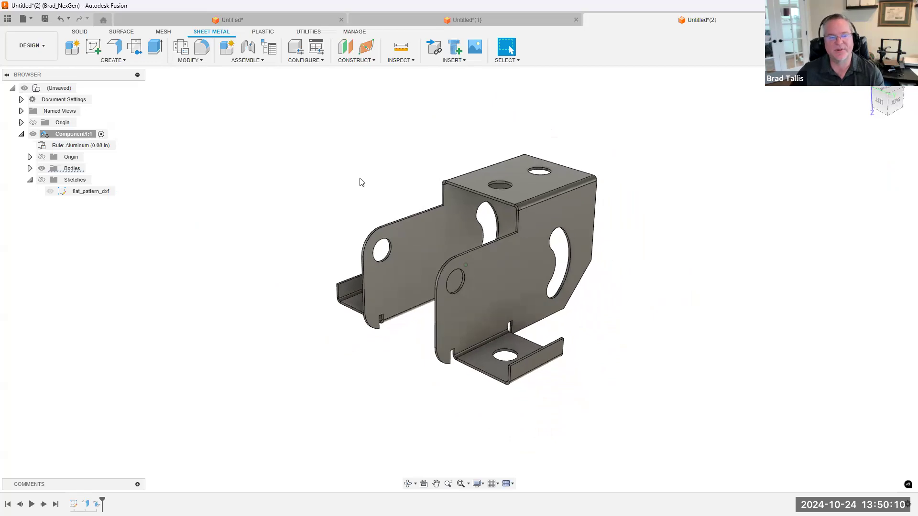
click(52, 191)
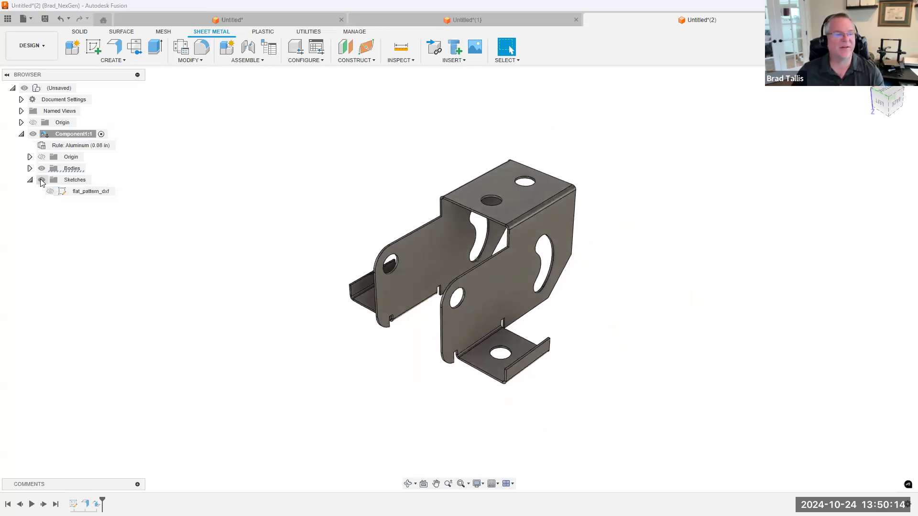
click(50, 191)
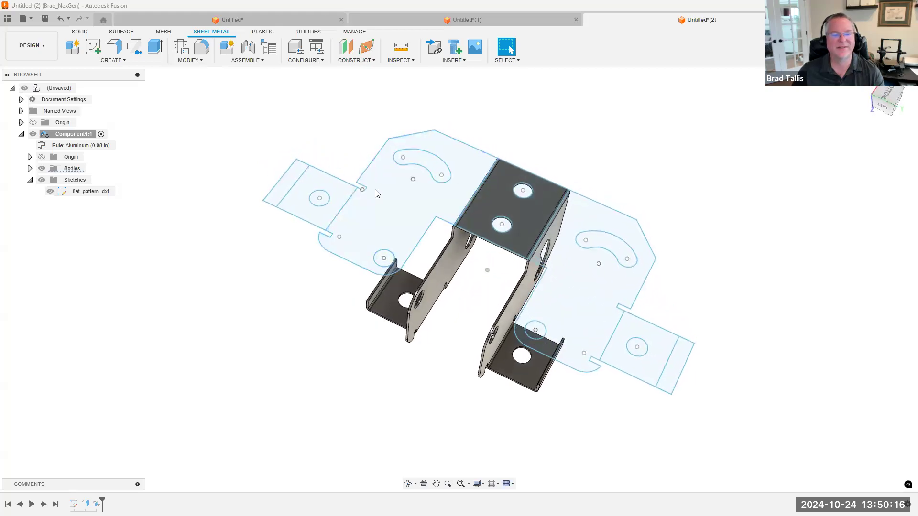
click(107, 61)
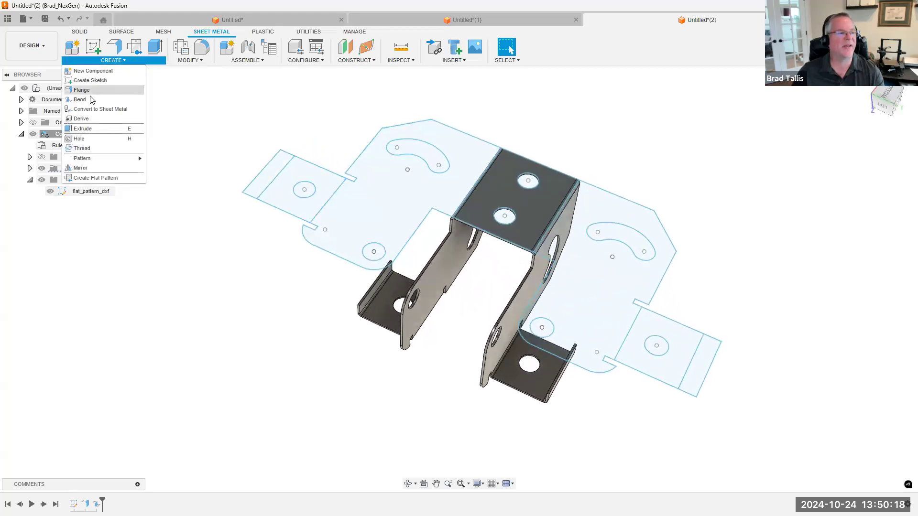
mouse_move(385, 380)
shift+middle_down()
mouse_move(383, 347)
mouse_move(311, 307)
shift+middle_up()
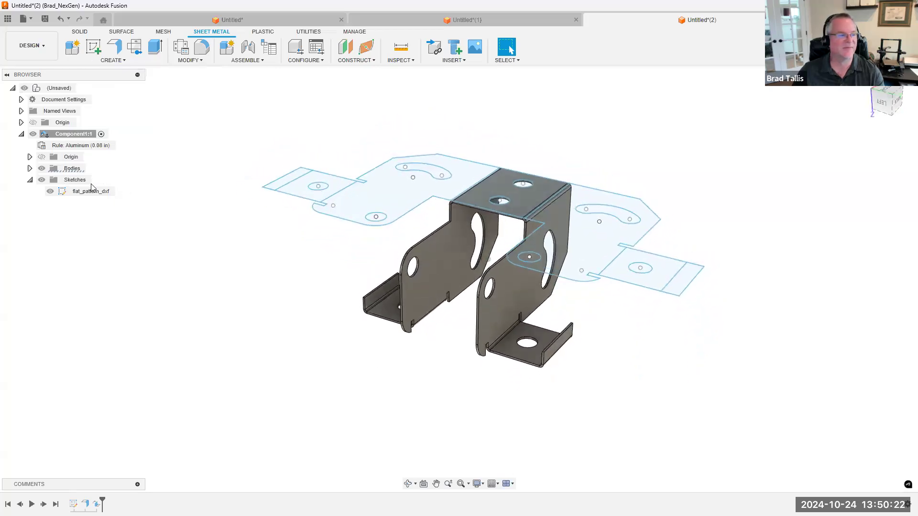
click(50, 191)
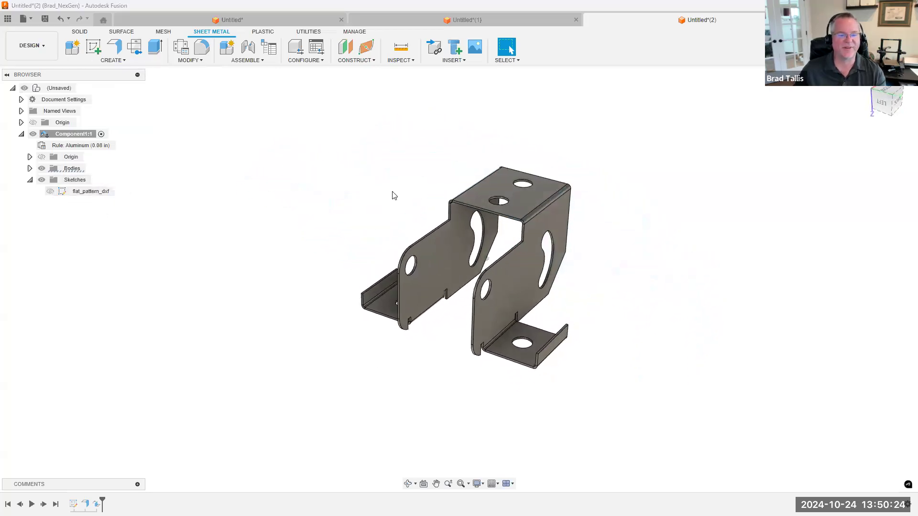
scroll(392, 195, up, 3)
shift+middle_drag(321, 182, 316, 180)
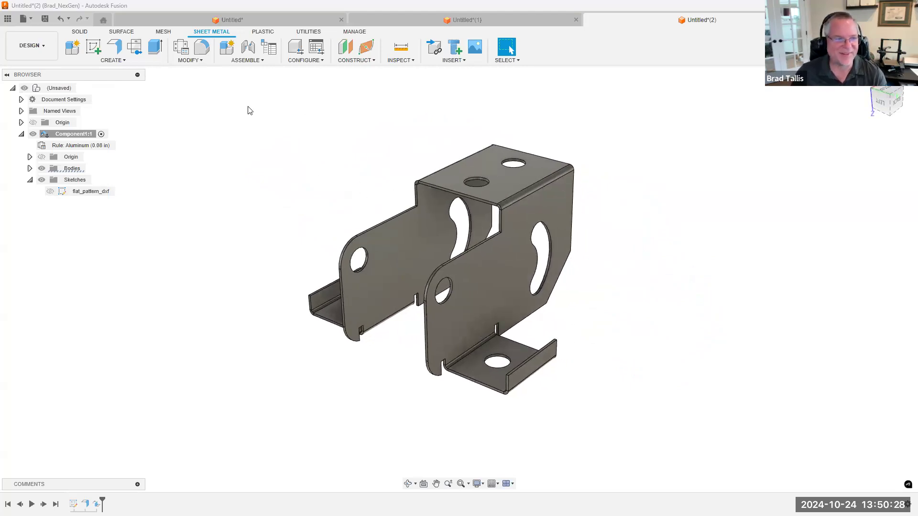
Open the Upper_Bracket_Shelf design from the Sheet Metal Webinar folder and close the data panel
click(112, 61)
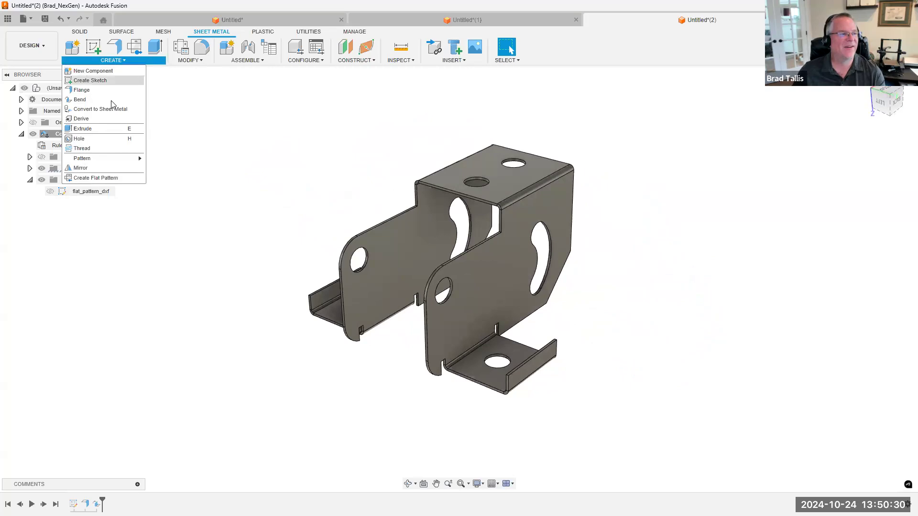
click(240, 96)
scroll(284, 123, down, 1)
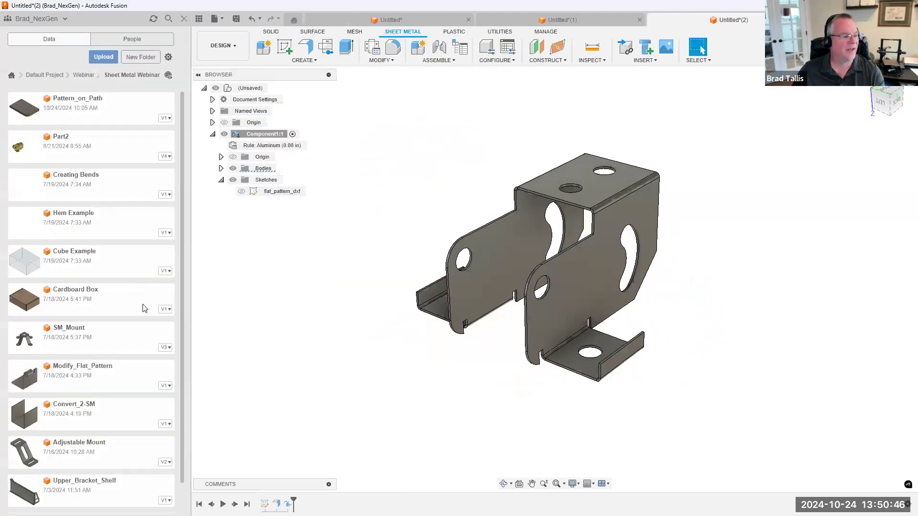
double_click(83, 488)
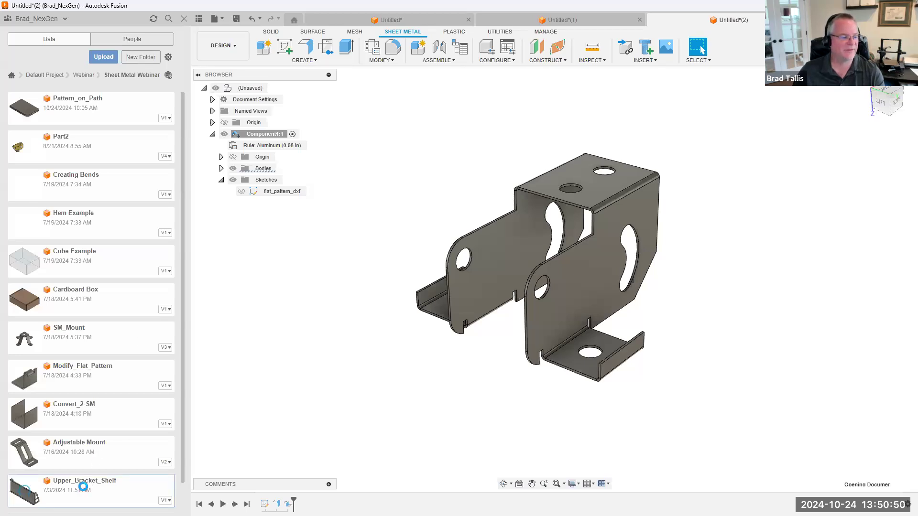
shift+middle_drag(738, 171, 577, 239)
scroll(617, 271, up, 3)
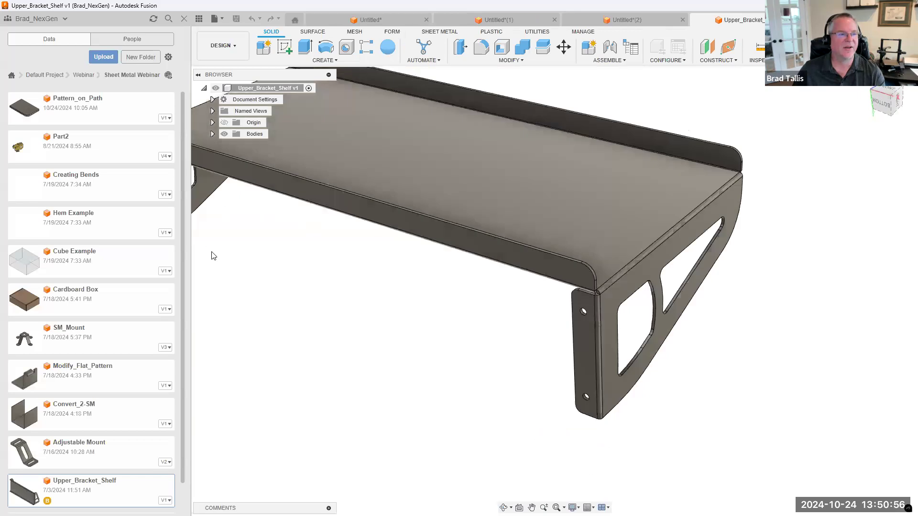
click(199, 19)
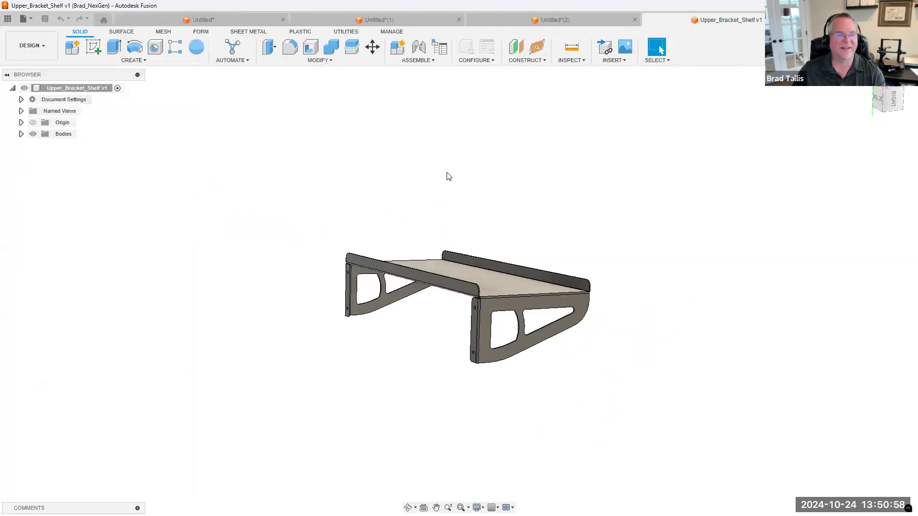
Start Convert to Sheet Metal for the shelf and capture the design history to switch to parametric modeling
click(231, 31)
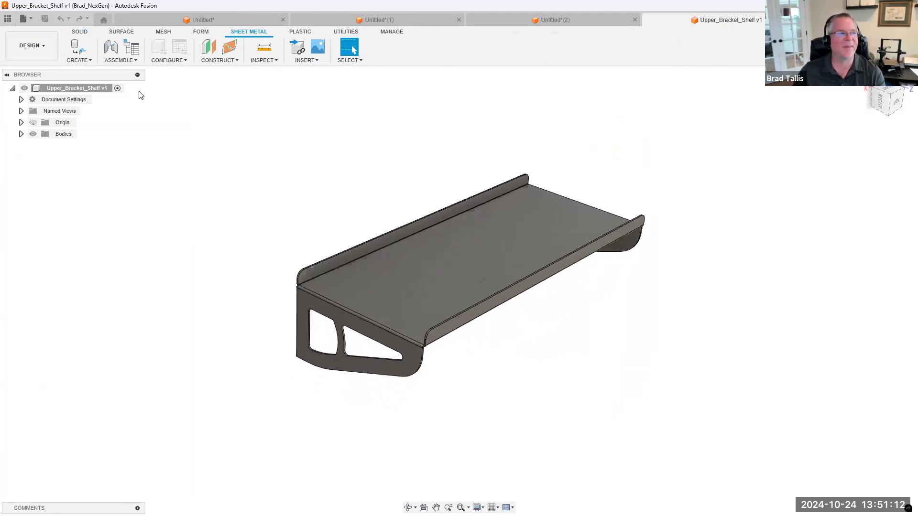
click(89, 61)
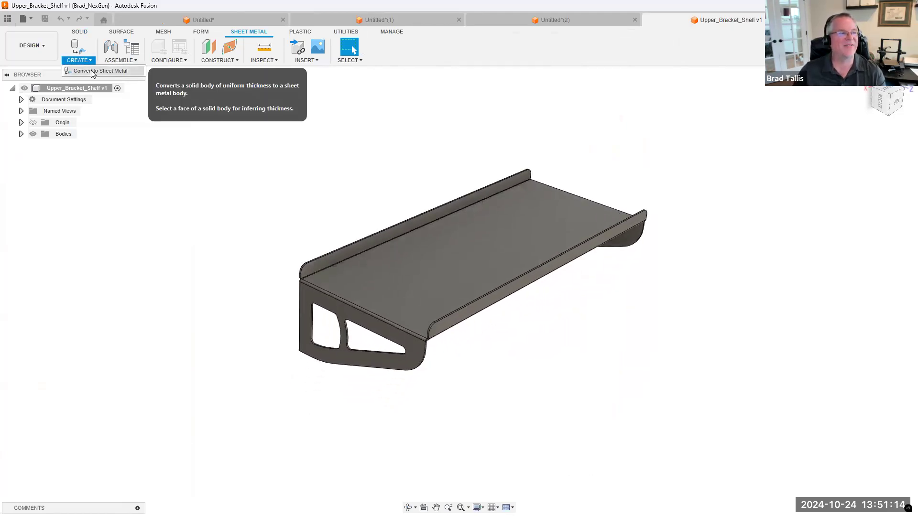
click(97, 71)
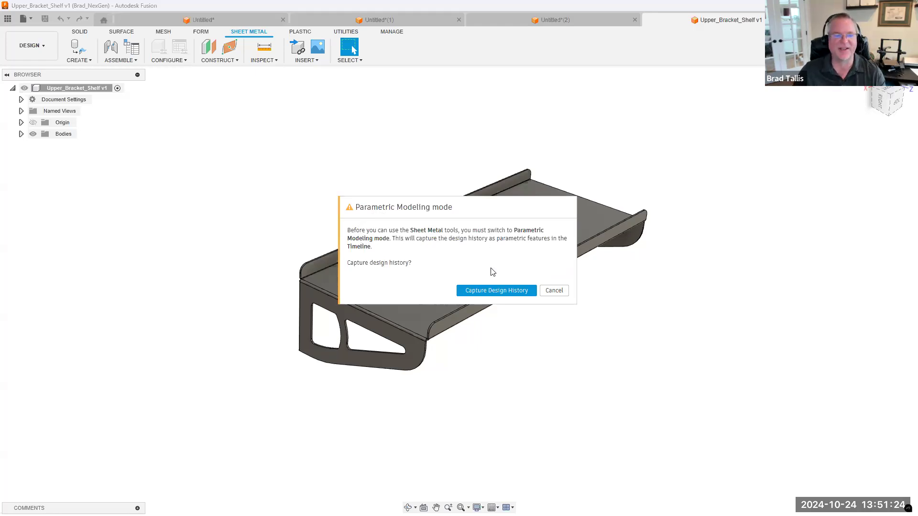
click(480, 292)
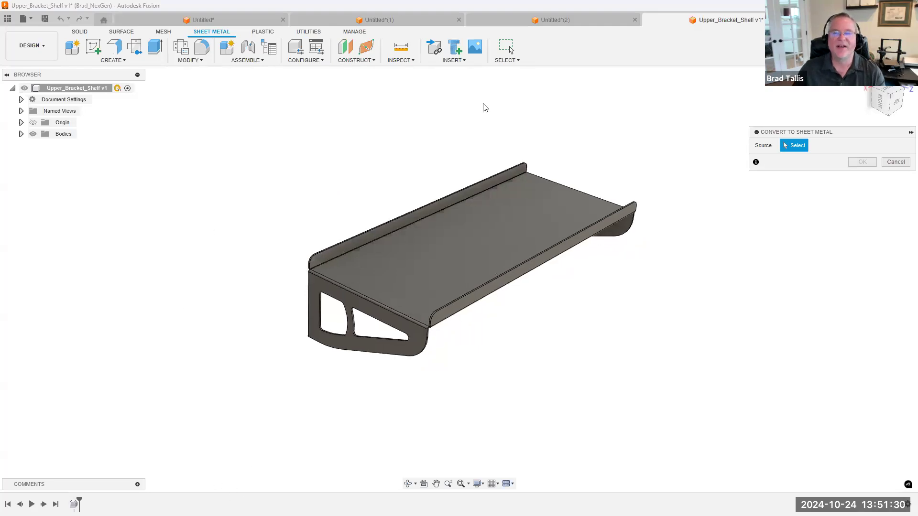
Convert the shelf body to sheet metal using its large top face as the source, keeping the Steel (mm) rule
click(448, 249)
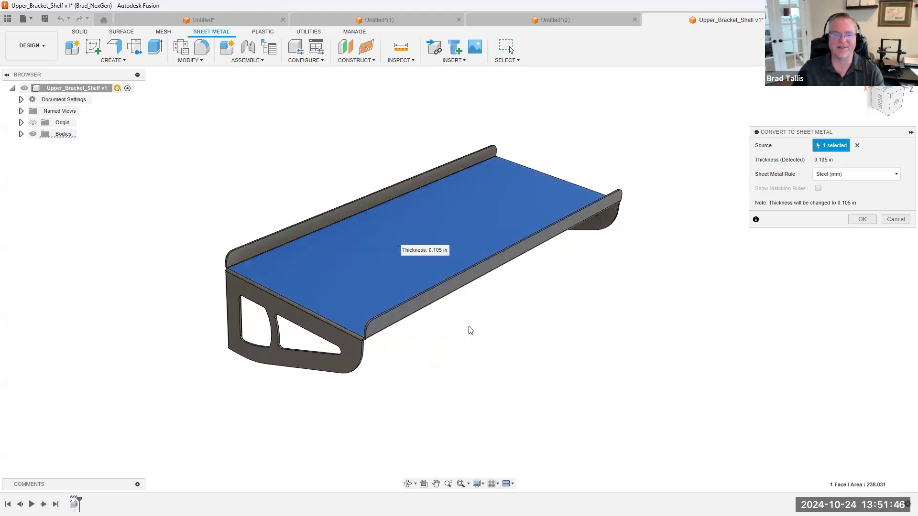
scroll(471, 330, up, 3)
scroll(278, 318, up, 2)
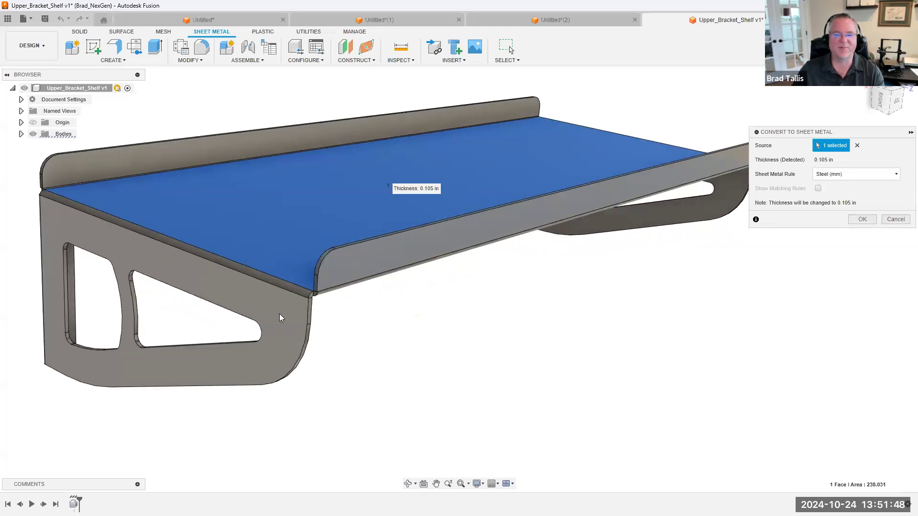
shift+middle_drag(330, 180, 357, 194)
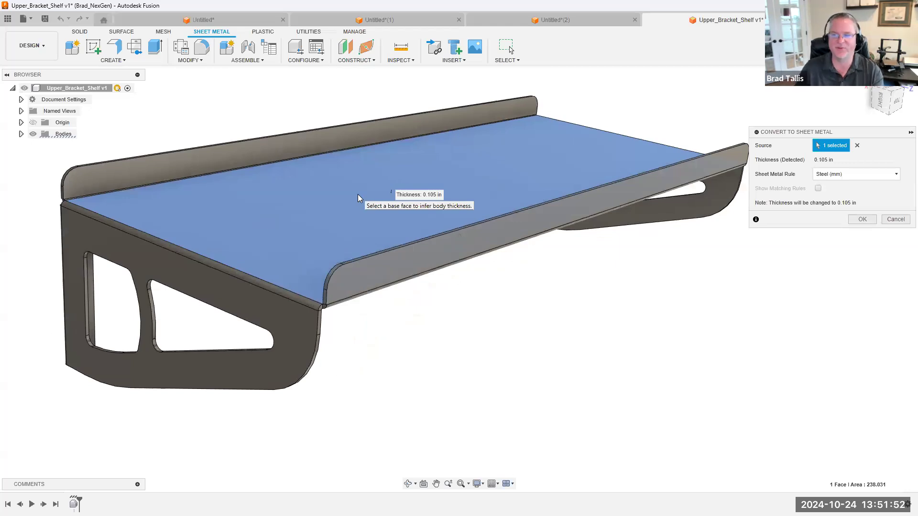
scroll(357, 194, down, 5)
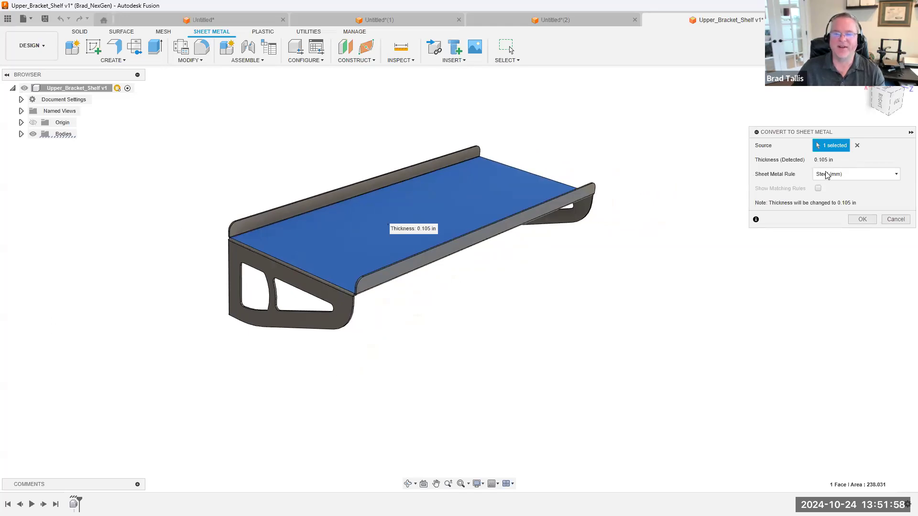
click(850, 175)
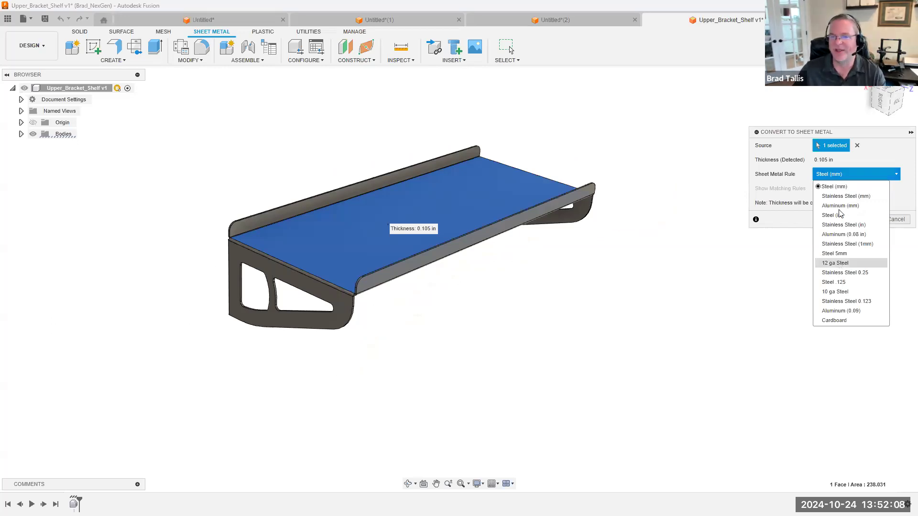
click(872, 160)
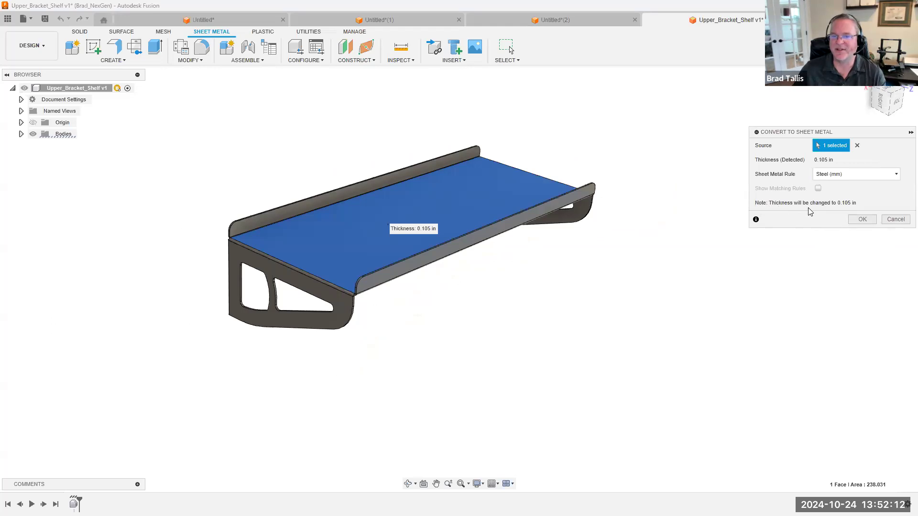
click(861, 220)
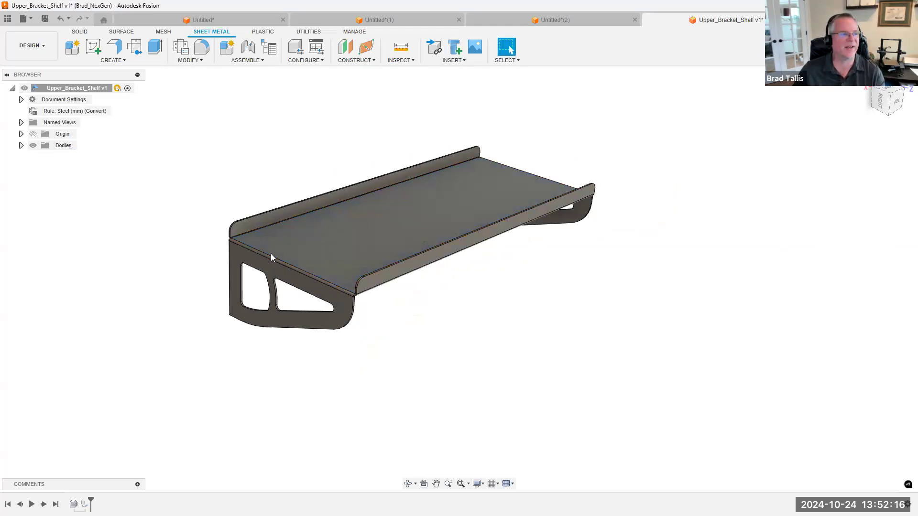
click(41, 89)
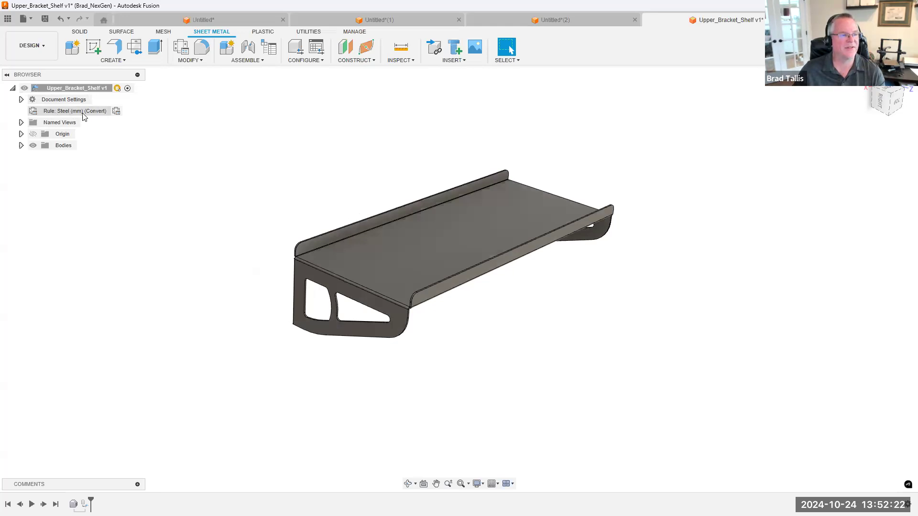
Preview an Unfold of all the shelf's bends with the large top face as the stationary entity, and cancel it
click(184, 60)
click(185, 72)
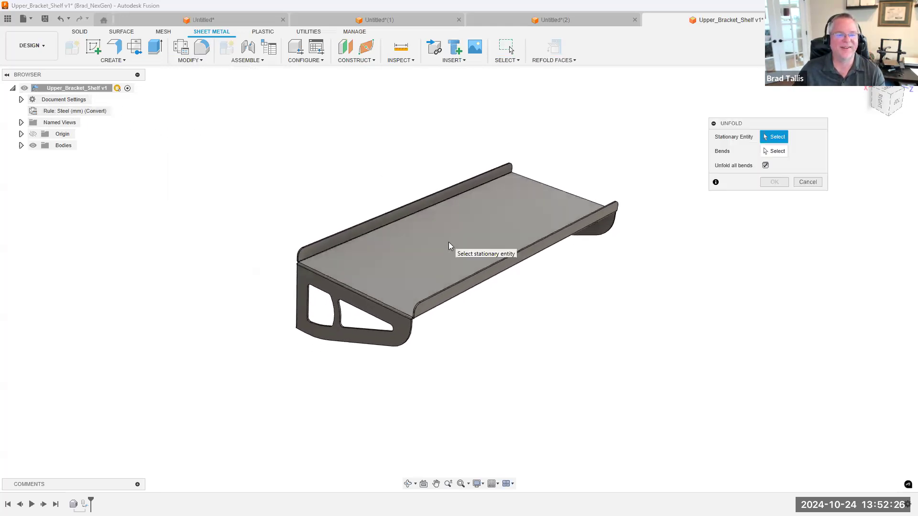
click(448, 241)
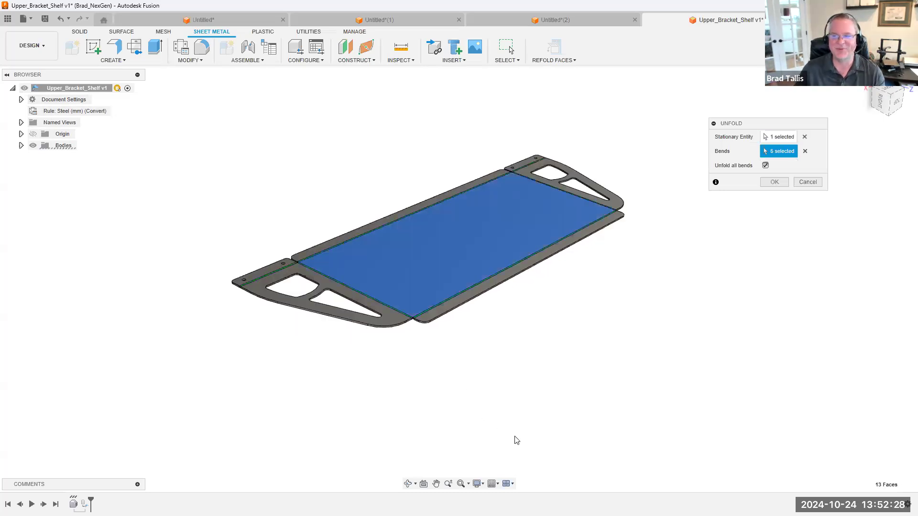
shift+middle_drag(514, 371, 546, 139)
shift+middle_drag(510, 245, 582, 307)
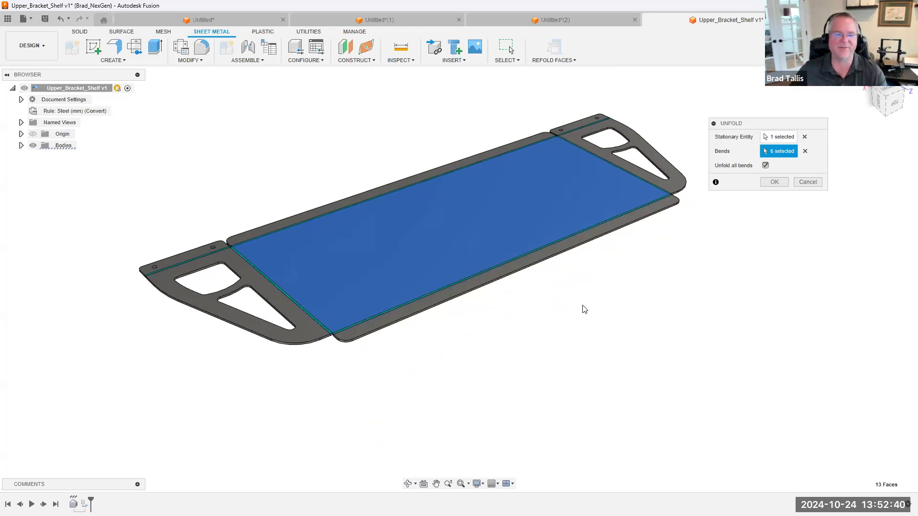
shift+middle_drag(513, 136, 650, 180)
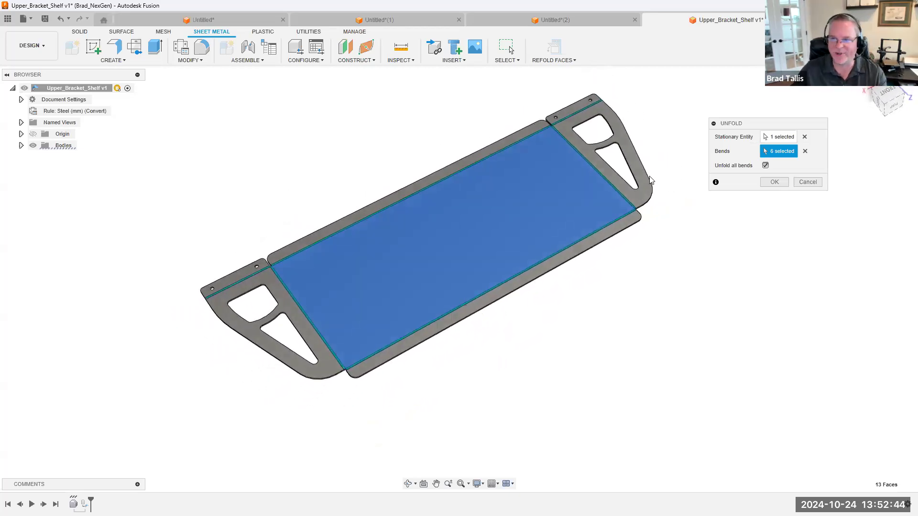
click(810, 183)
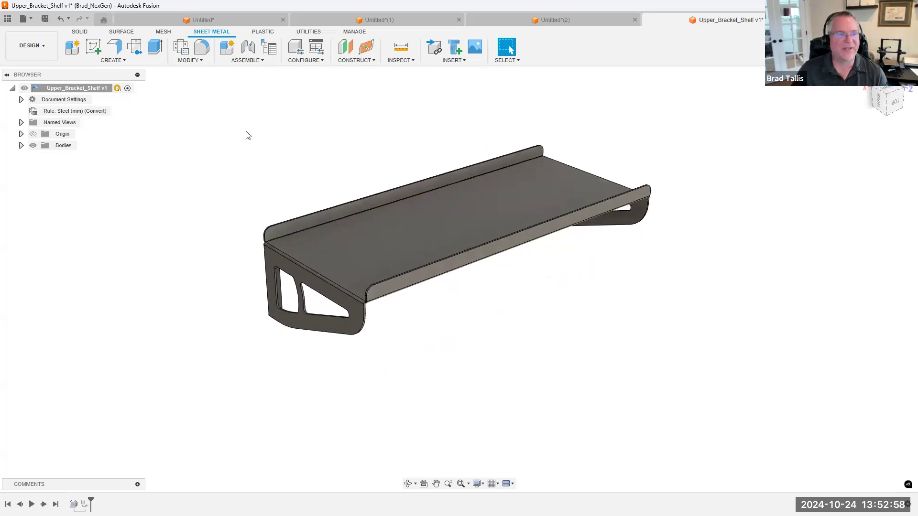
Repeat the Unfold preview of all bends from the shelf's top face and discard it without applying
click(147, 63)
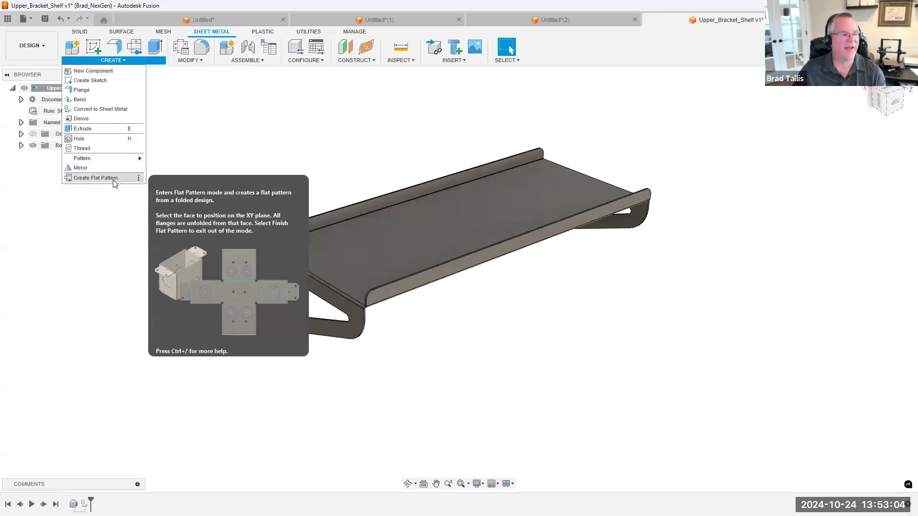
click(200, 61)
click(201, 62)
click(201, 62)
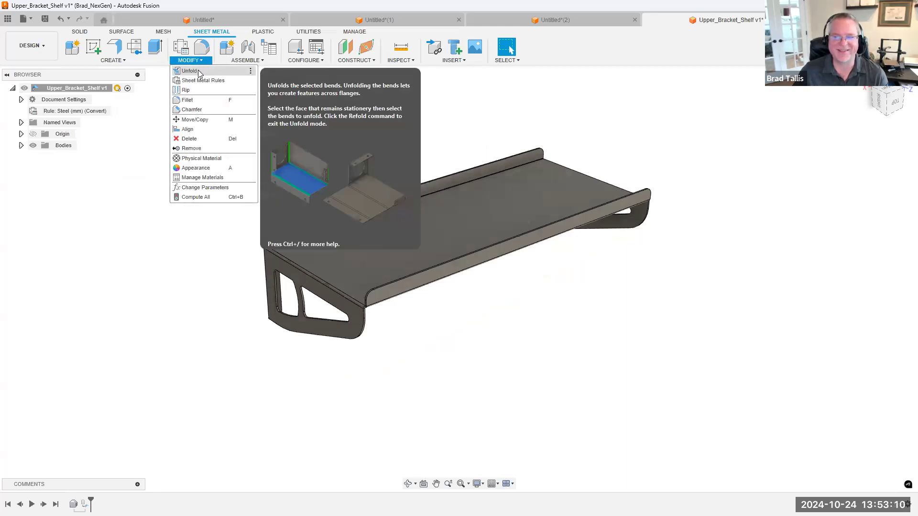
click(189, 70)
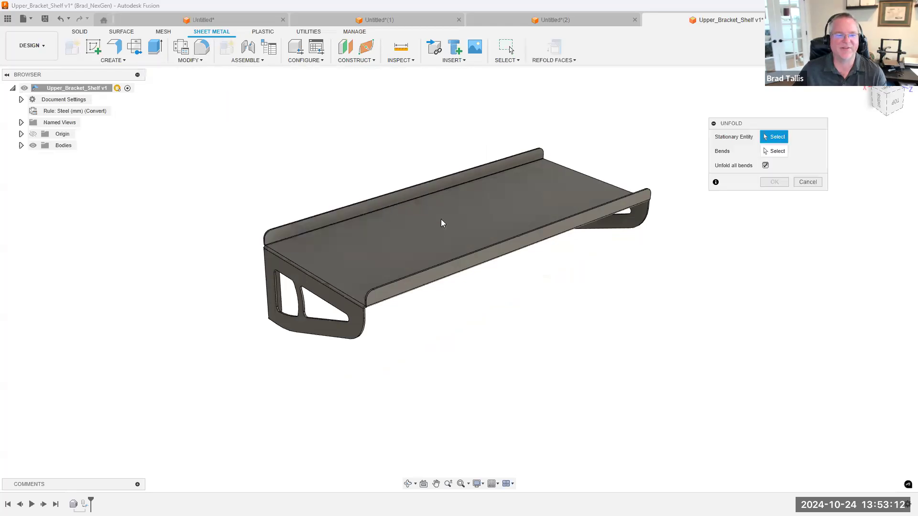
click(470, 227)
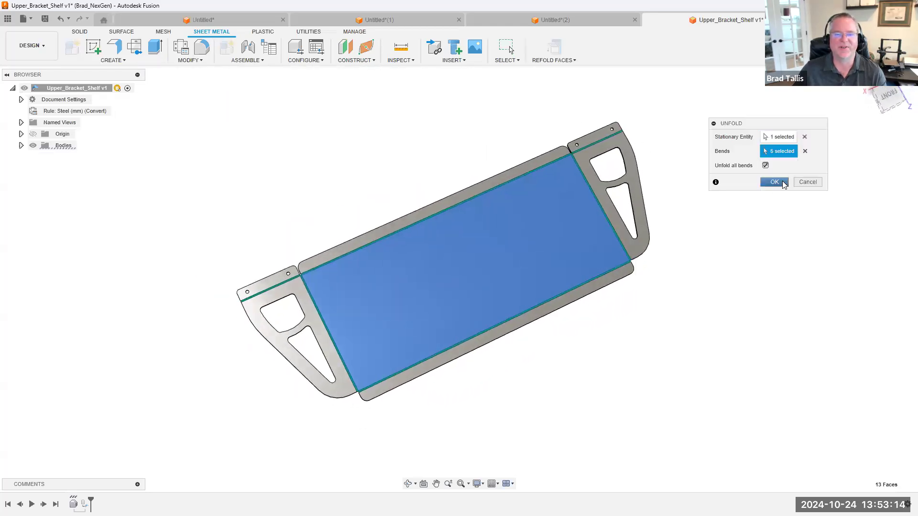
click(807, 182)
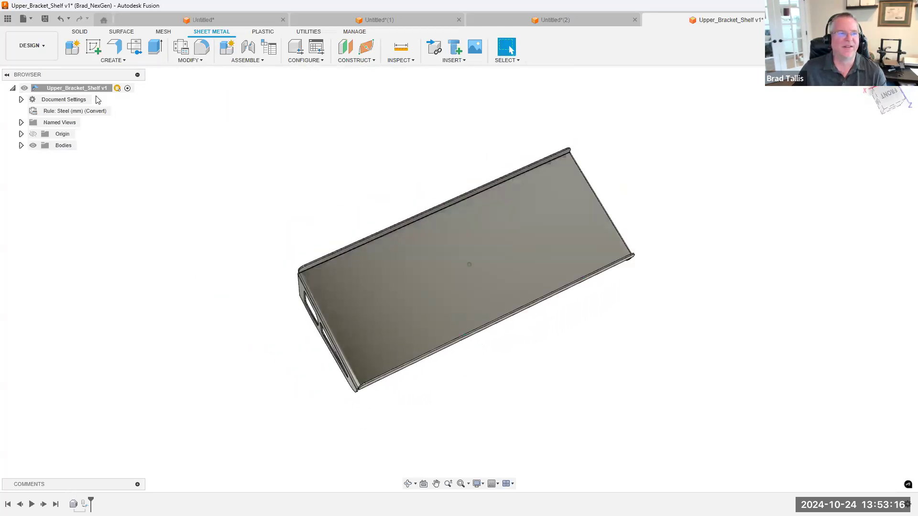
Create a flat pattern of the shelf with its large top face as the stationary face, and finish the flat pattern
click(100, 60)
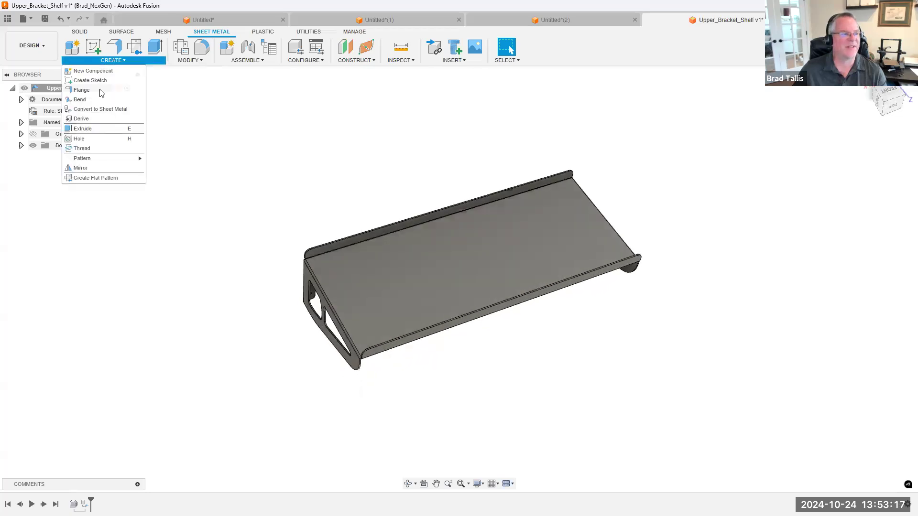
click(95, 177)
click(481, 253)
click(860, 164)
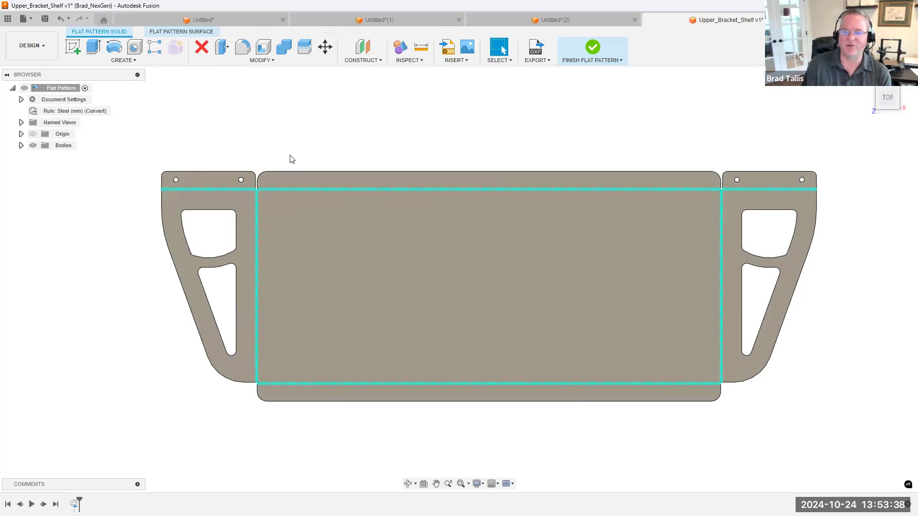
click(578, 51)
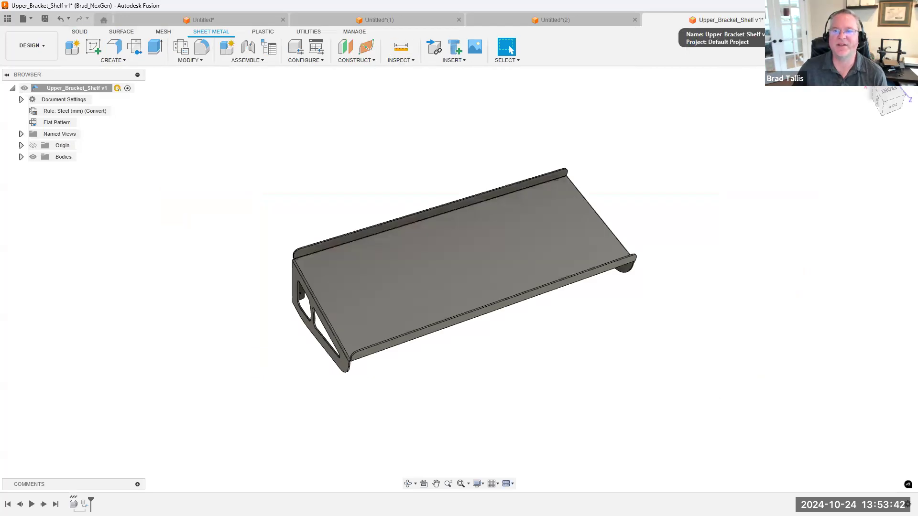
Open the Modify_Flat_Pattern design from the Sheet Metal Webinar folder and close the data panel
click(7, 19)
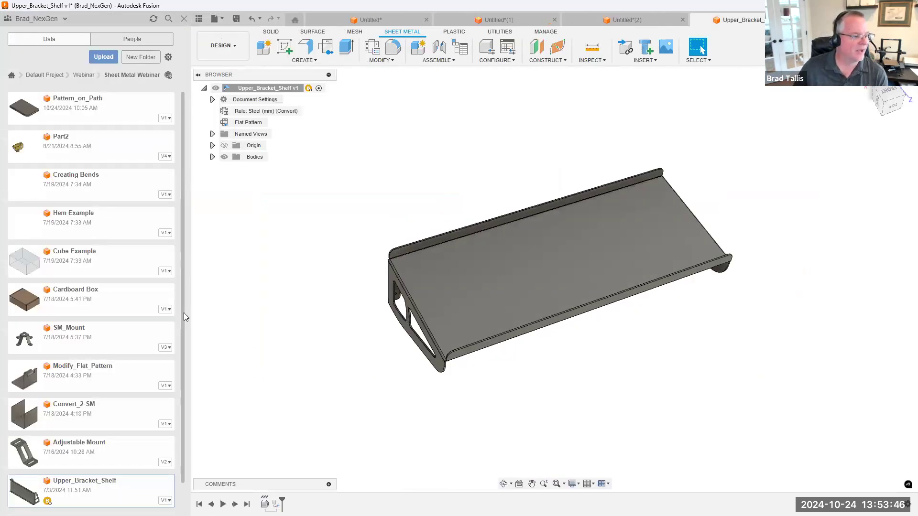
double_click(116, 379)
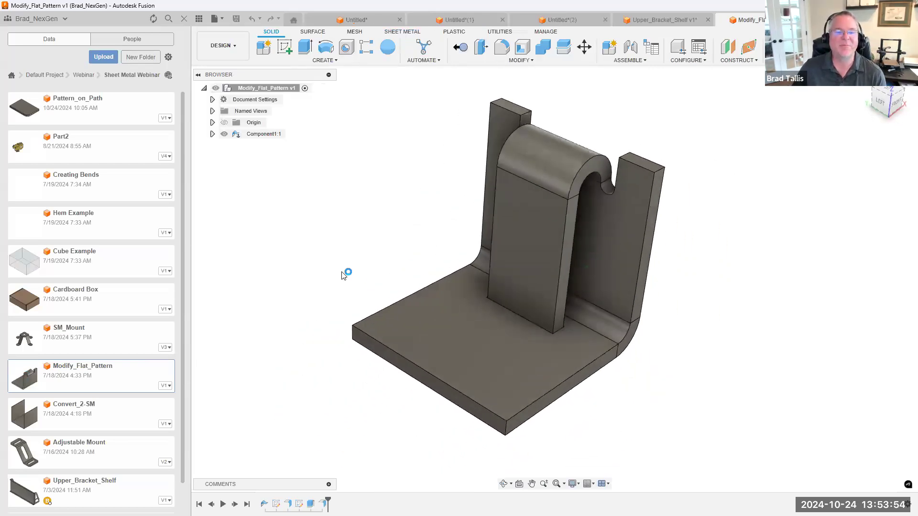
click(198, 20)
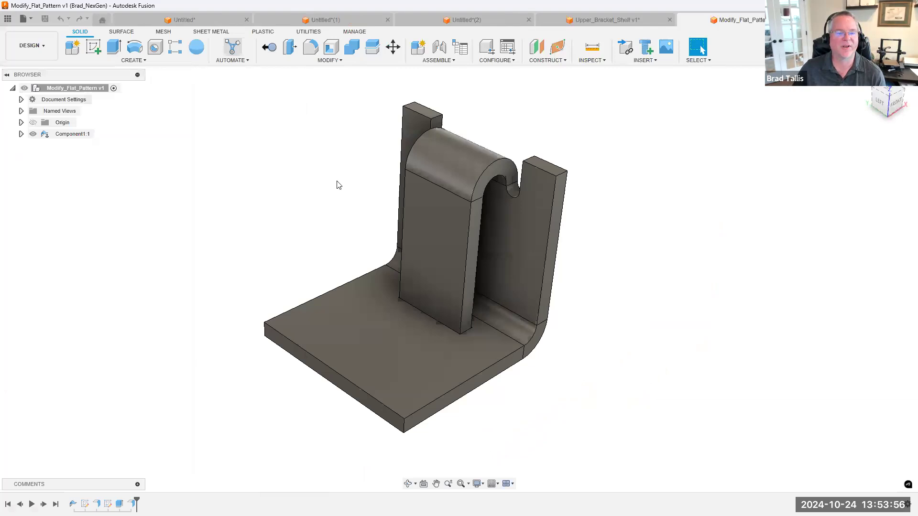
Examine where the hooked flange runs into the base plate using a section analysis offset -0.064 in from the flange's outer face, and cancel it
mouse_move(667, 290)
shift+middle_down()
mouse_move(650, 333)
mouse_move(454, 100)
mouse_move(471, 148)
mouse_move(486, 90)
mouse_move(486, 231)
mouse_move(477, 67)
mouse_move(450, 264)
mouse_move(510, 218)
mouse_move(666, 256)
mouse_move(762, 260)
mouse_move(639, 195)
mouse_move(535, 157)
mouse_move(521, 123)
mouse_move(511, 143)
mouse_move(449, 147)
mouse_move(461, 161)
mouse_move(491, 157)
mouse_move(491, 195)
mouse_move(668, 304)
mouse_move(625, 281)
mouse_move(455, 293)
mouse_move(407, 262)
mouse_move(391, 214)
shift+middle_up()
middle_click(391, 214)
middle_click(391, 214)
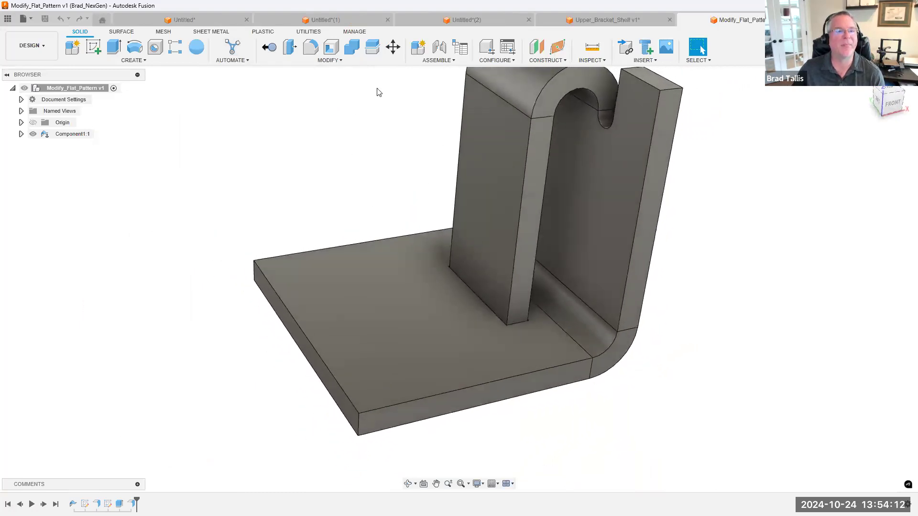
click(590, 60)
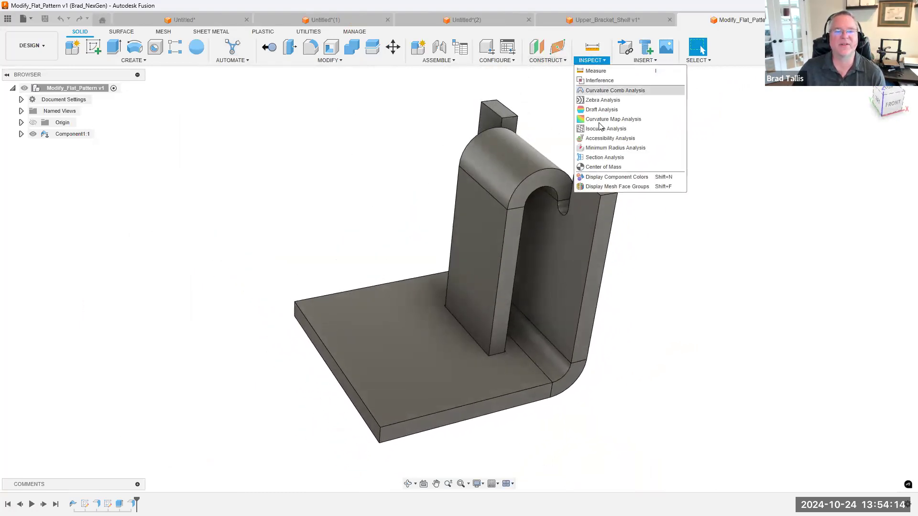
click(603, 157)
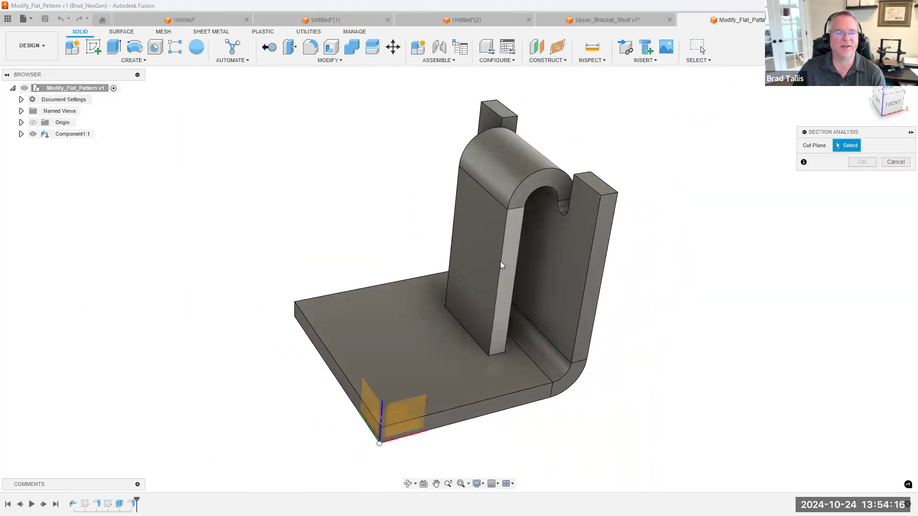
click(485, 306)
shift+middle_drag(494, 314, 523, 313)
scroll(478, 329, up, 3)
drag(472, 234, 479, 229)
shift+middle_drag(633, 273, 727, 239)
scroll(722, 240, up, 3)
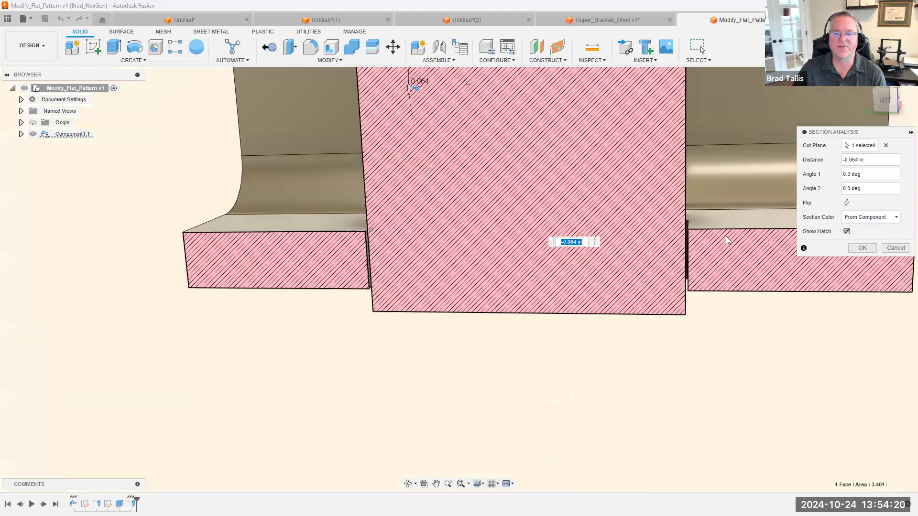
shift+middle_drag(301, 237, 277, 207)
scroll(454, 287, down, 5)
click(895, 250)
scroll(277, 206, down, 3)
scroll(276, 207, up, 2)
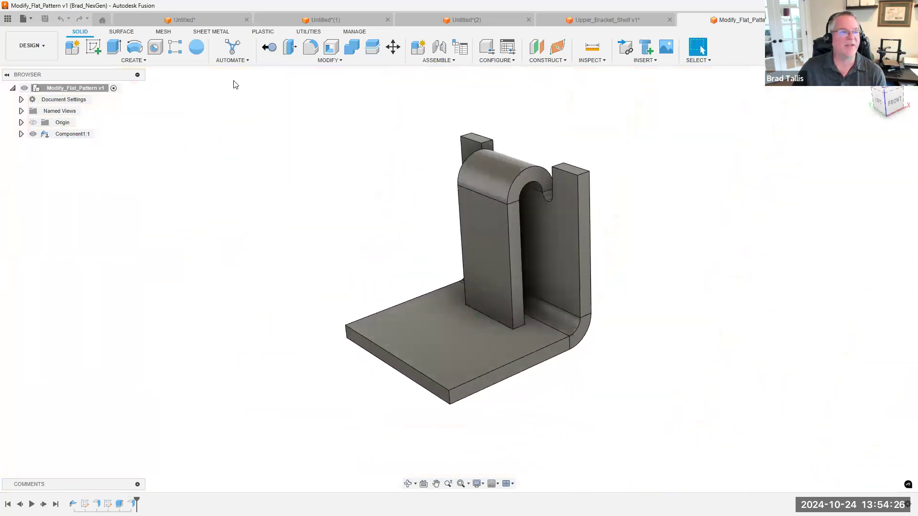
Preview unfolding all bends of the bracket with the base plate's top face as the stationary entity, and discard the preview
click(209, 32)
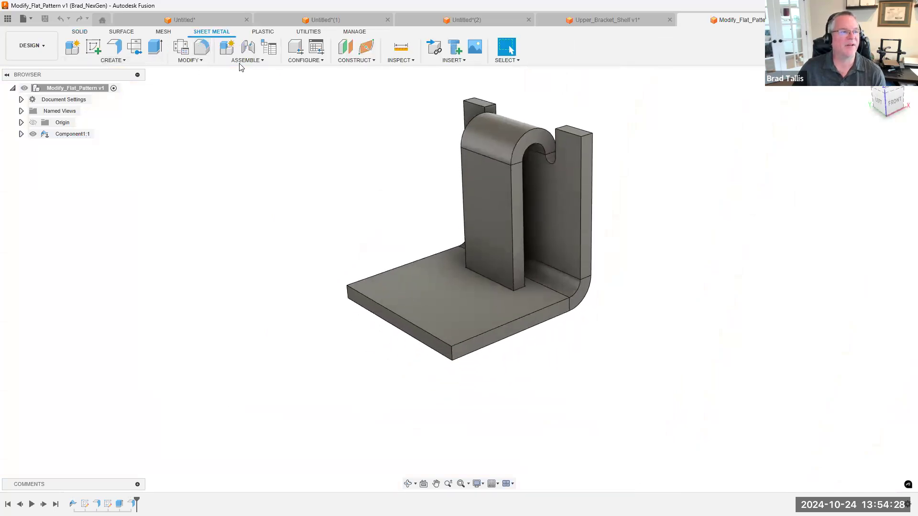
click(192, 60)
click(206, 78)
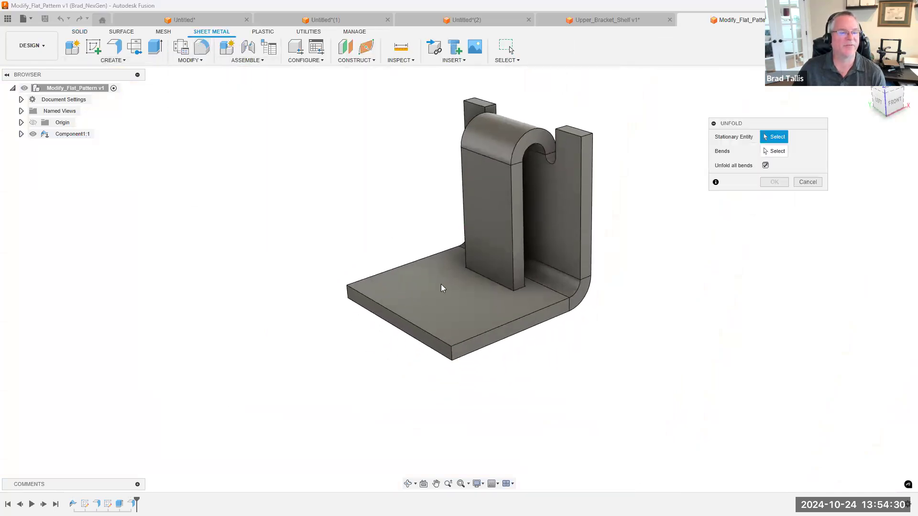
click(448, 300)
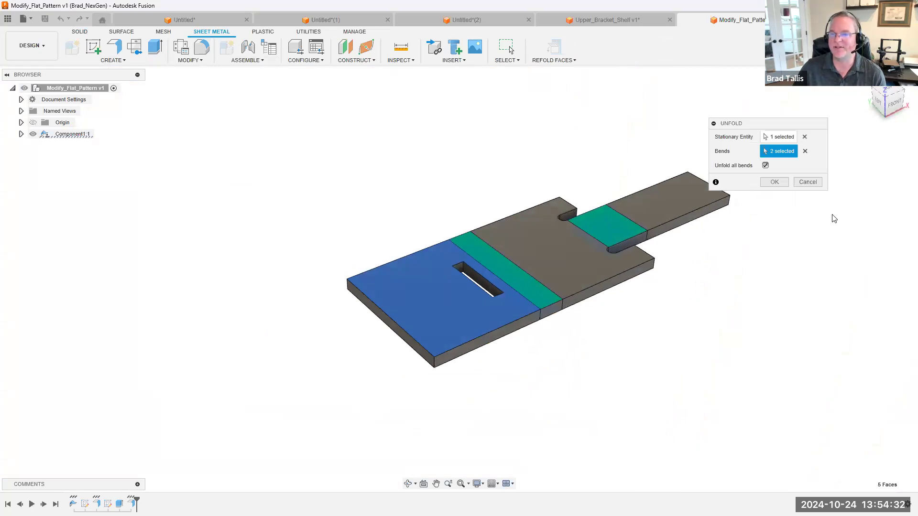
click(807, 181)
Offset both side edge faces of the hooked flange outward by 0.045 in
scroll(472, 156, up, 5)
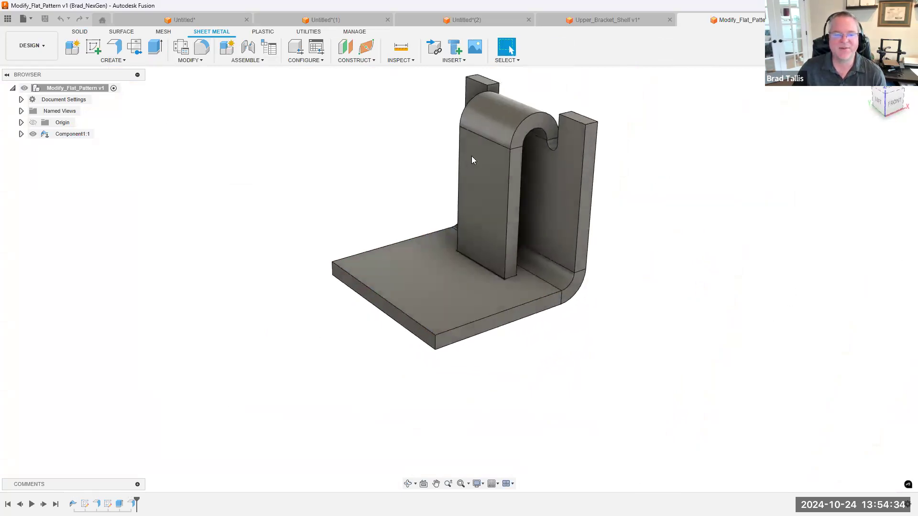
shift+middle_drag(519, 188, 561, 210)
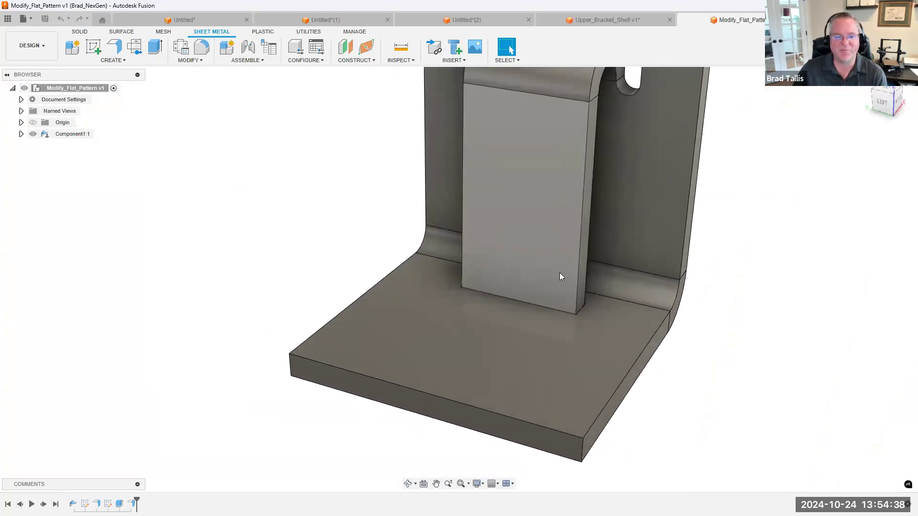
mouse_move(561, 310)
shift+middle_down()
mouse_move(578, 295)
mouse_move(563, 337)
shift+middle_up()
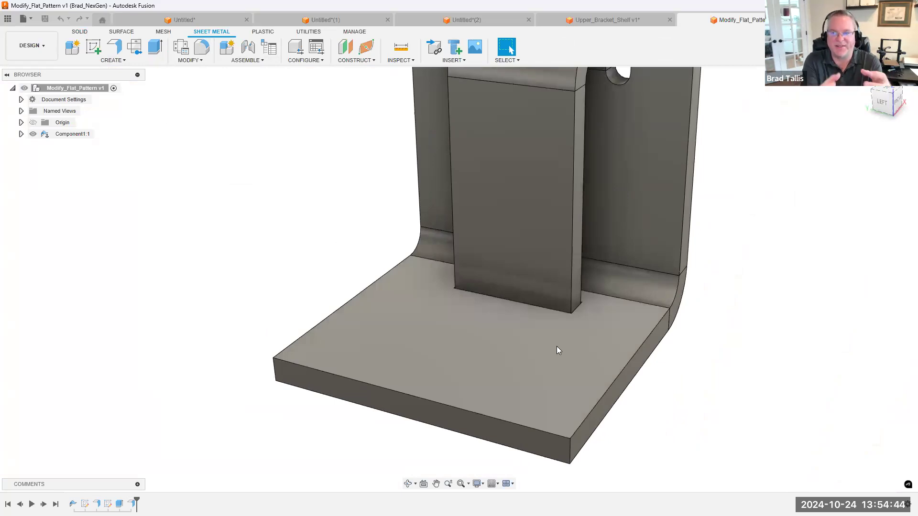
shift+middle_drag(556, 346, 547, 193)
right_click(548, 192)
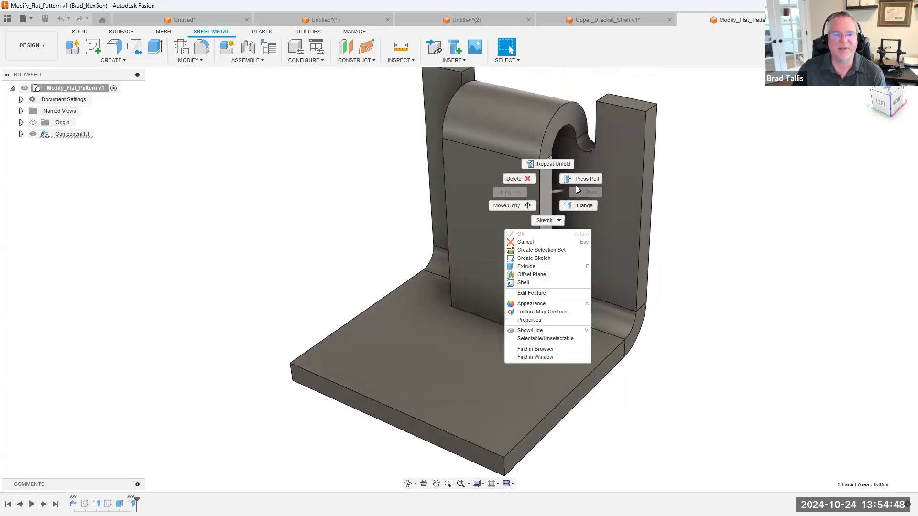
click(577, 182)
scroll(561, 202, up, 3)
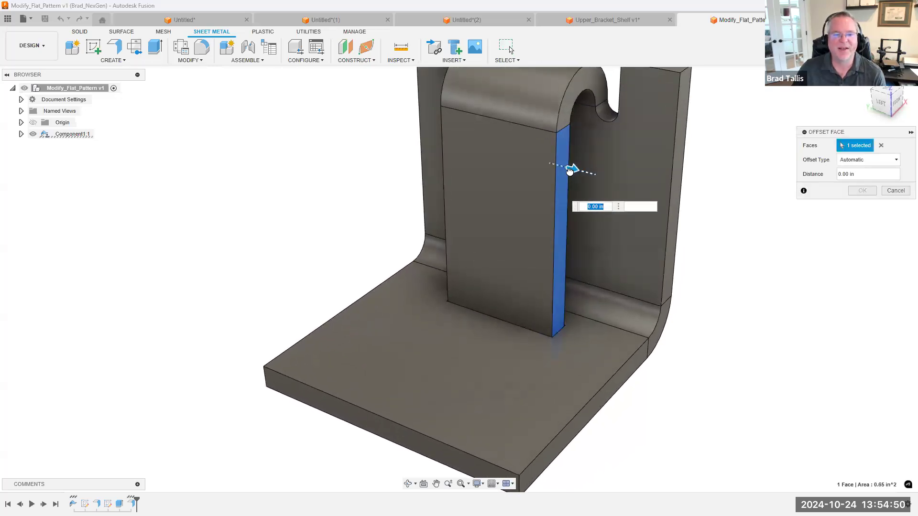
drag(573, 172, 577, 171)
shift+middle_drag(578, 171, 487, 179)
click(482, 175)
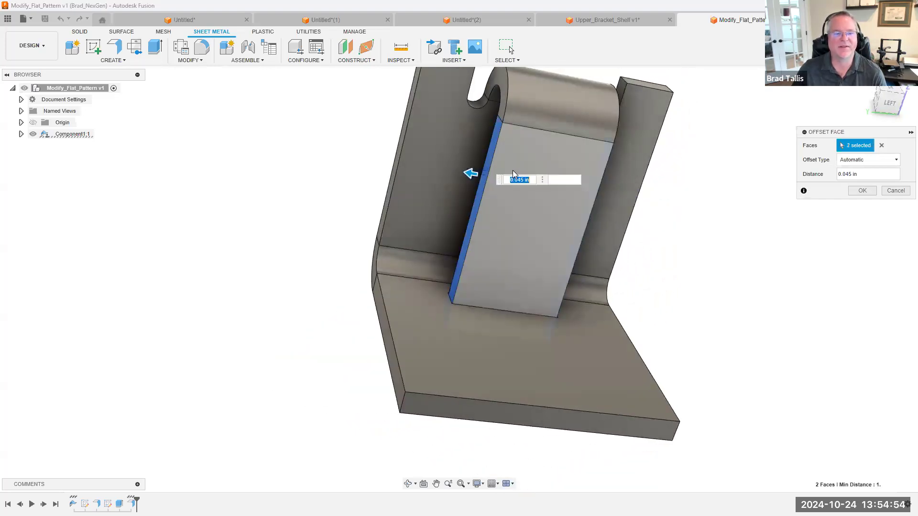
shift+middle_drag(633, 243, 564, 260)
scroll(375, 300, up, 5)
shift+middle_drag(401, 225, 395, 344)
scroll(580, 303, down, 8)
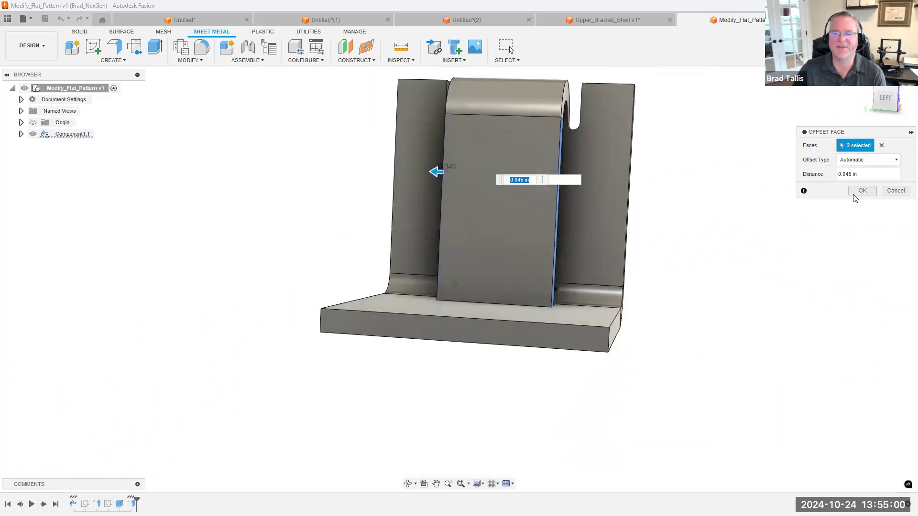
click(862, 190)
Try to unfold all bends from the base plate's top face, cancel the command, and undo the flange face offset
shift+middle_drag(478, 249, 372, 255)
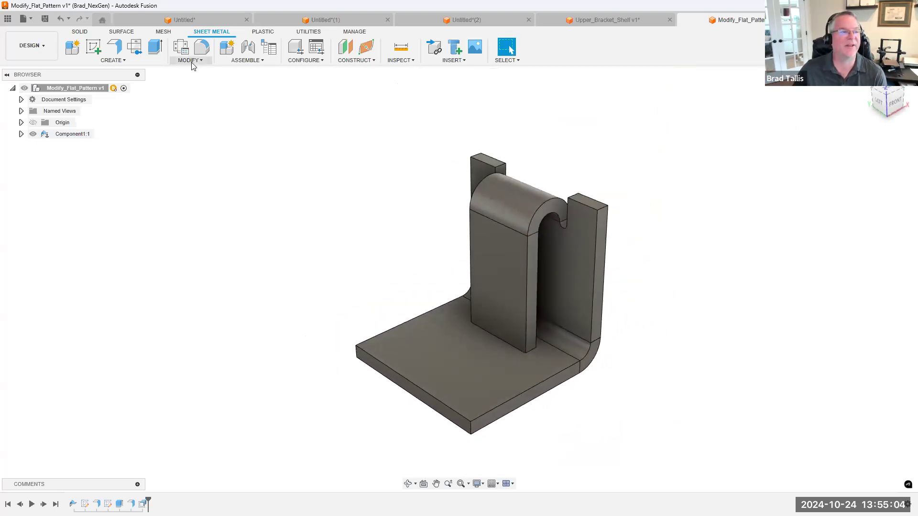
click(191, 61)
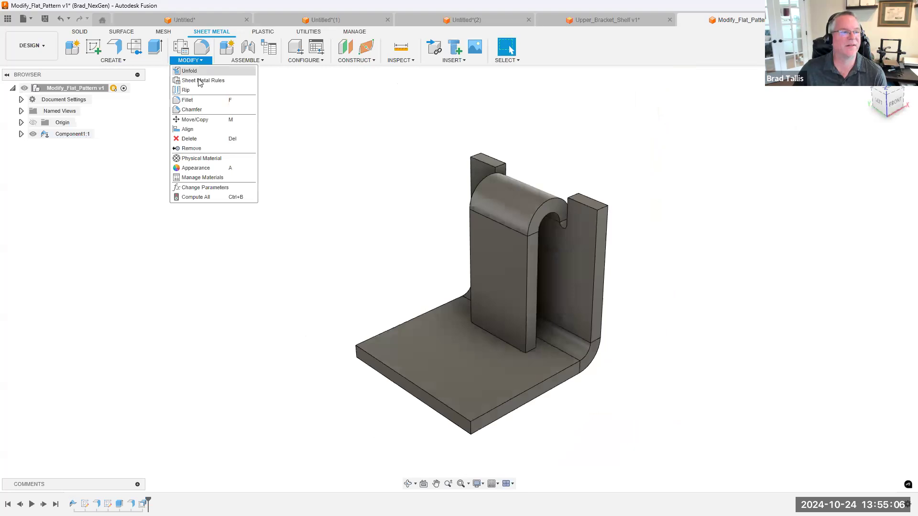
click(189, 71)
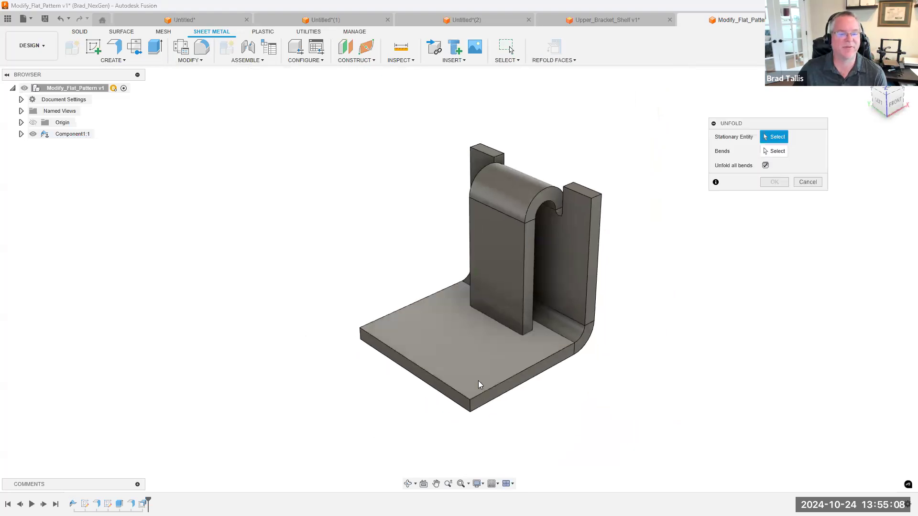
click(480, 379)
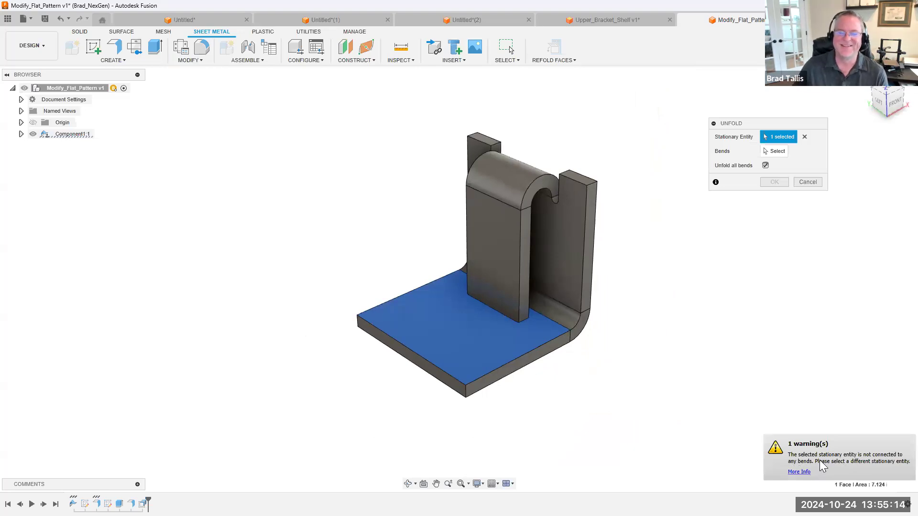
click(807, 182)
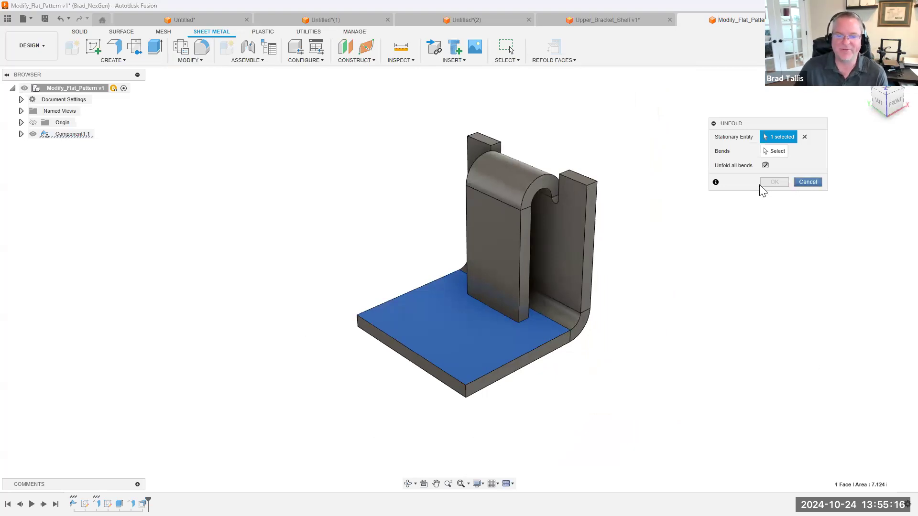
click(60, 19)
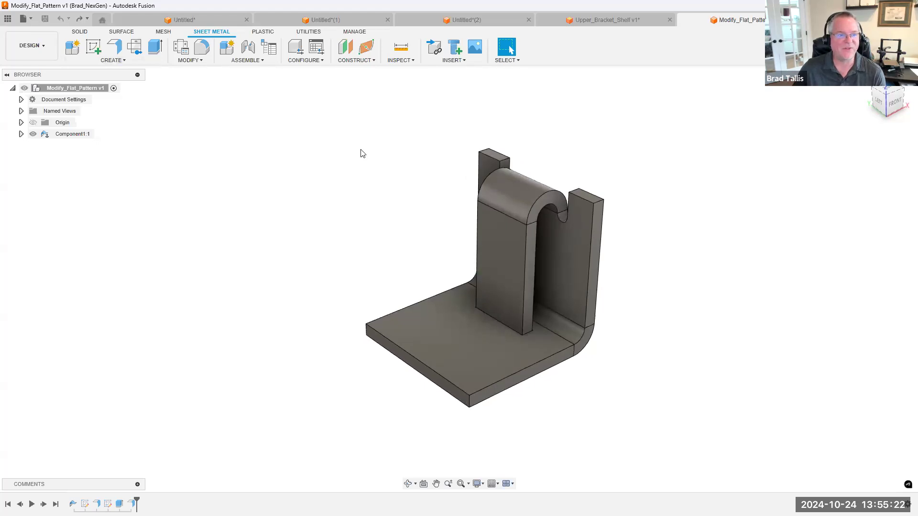
Repeat the Unfold preview of all bends from the base plate's top face and cancel it
click(189, 60)
click(196, 72)
click(421, 314)
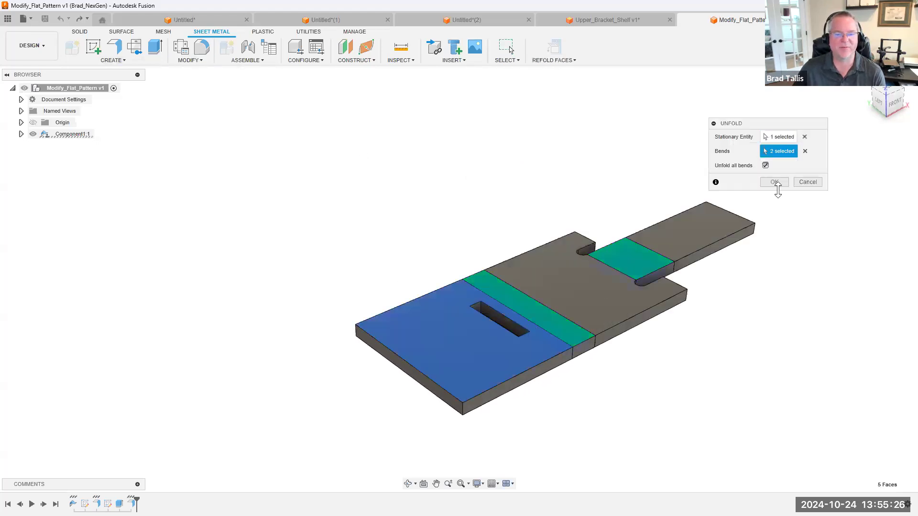
click(811, 181)
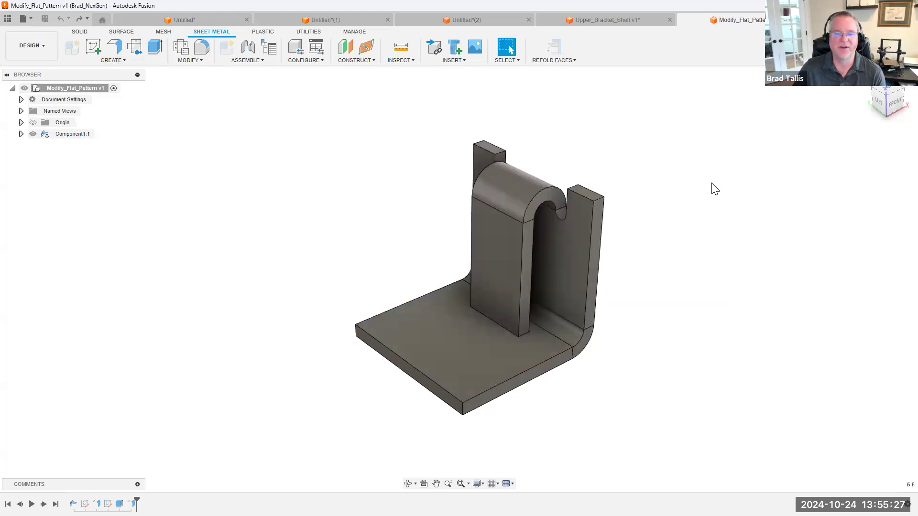
Create a flat pattern of the bracket with the base plate's top face as the stationary face
click(110, 59)
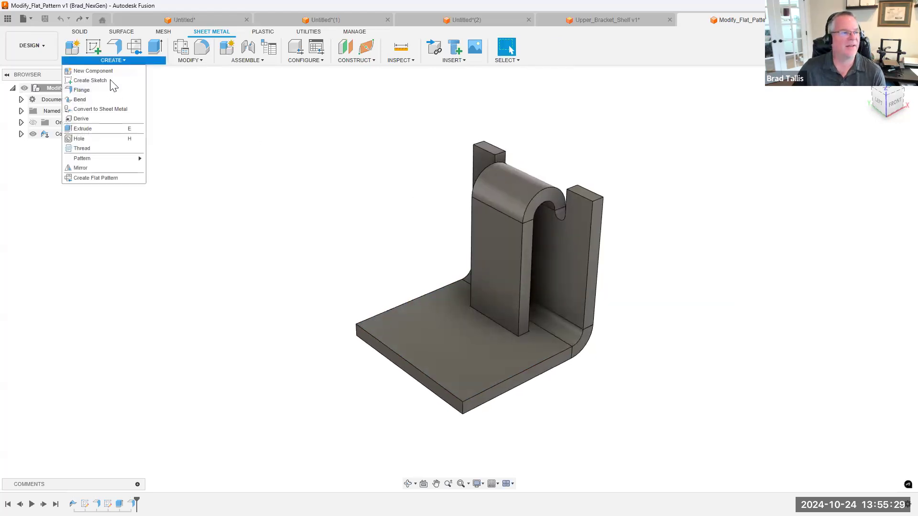
click(96, 177)
click(434, 325)
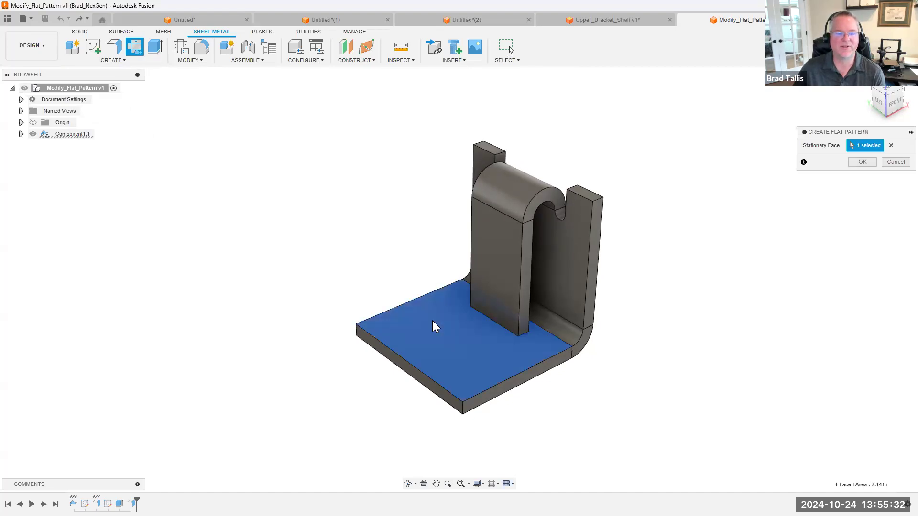
click(862, 162)
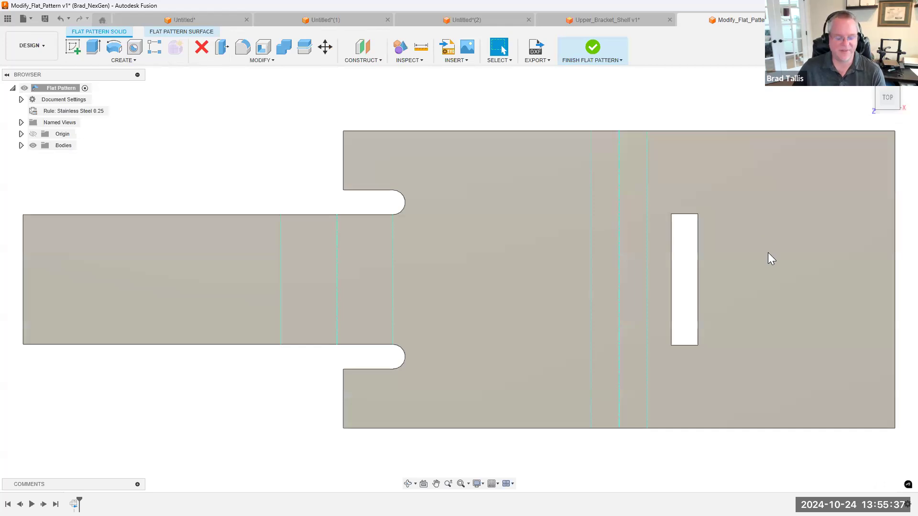
Shorten the rectangular slot in the flat pattern by offsetting both of its end faces inward by 0.24 in
shift+middle_drag(768, 256, 754, 229)
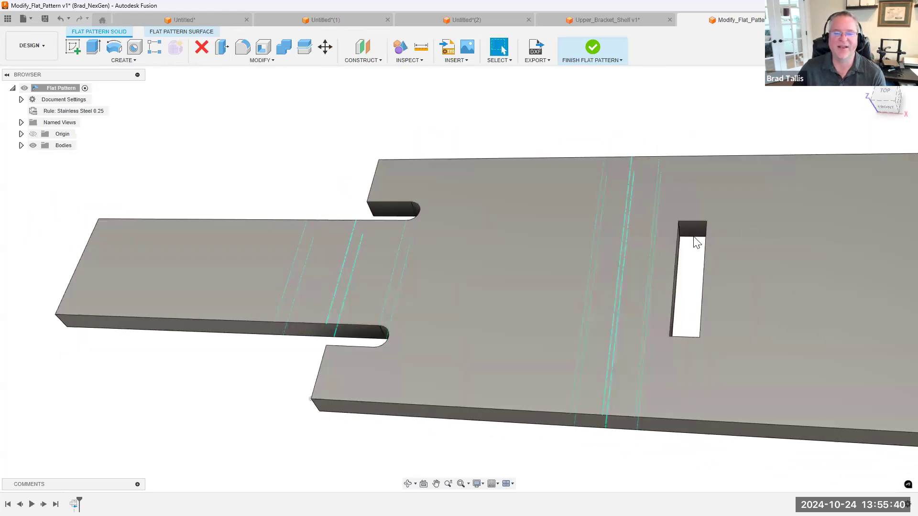
scroll(659, 211, up, 2)
middle_drag(658, 205, 645, 196)
click(646, 196)
shift+middle_drag(658, 249, 609, 327)
click(610, 328)
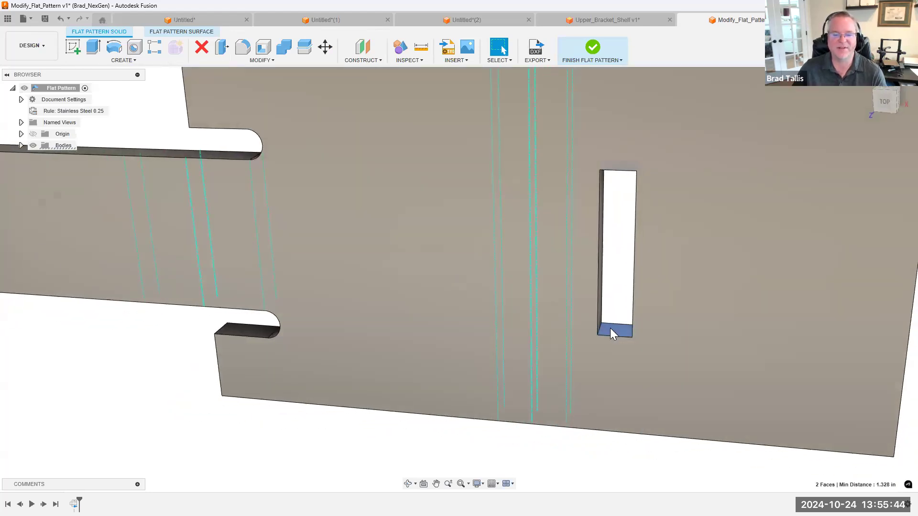
right_click(610, 328)
click(644, 317)
shift+middle_drag(610, 315, 608, 307)
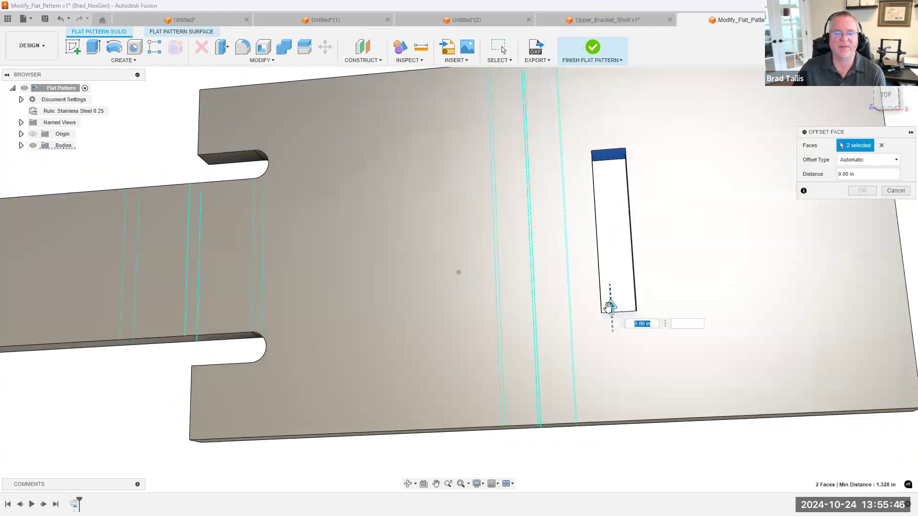
drag(609, 307, 609, 277)
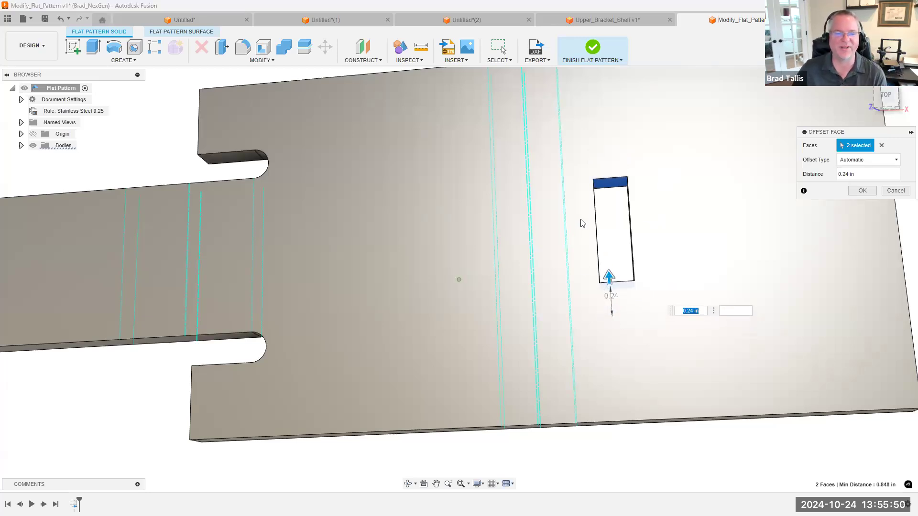
scroll(582, 223, down, 3)
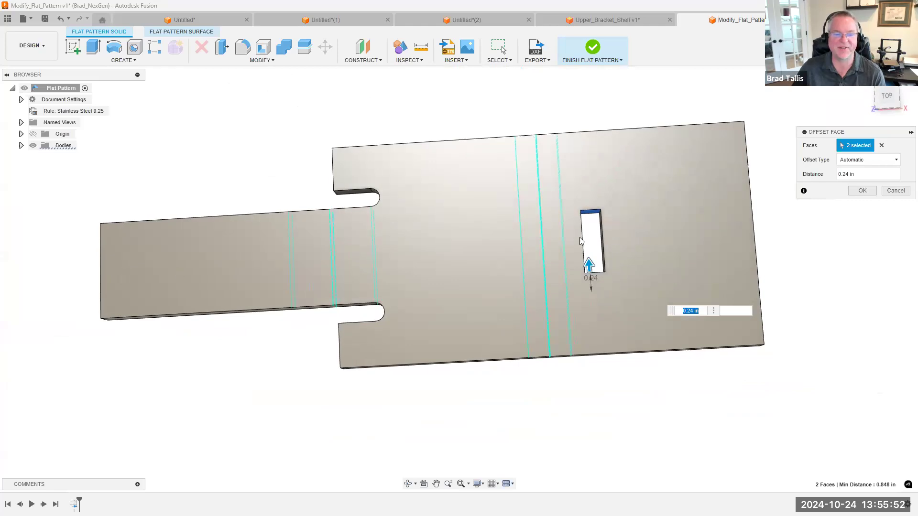
click(862, 190)
Finish the flat pattern and check the slot area on the underside of the folded bracket
shift+middle_drag(396, 234, 266, 286)
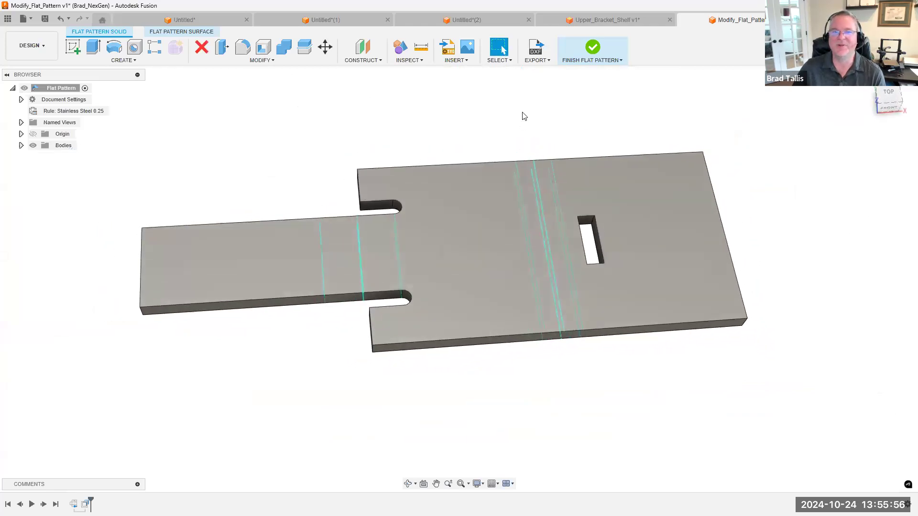
click(592, 47)
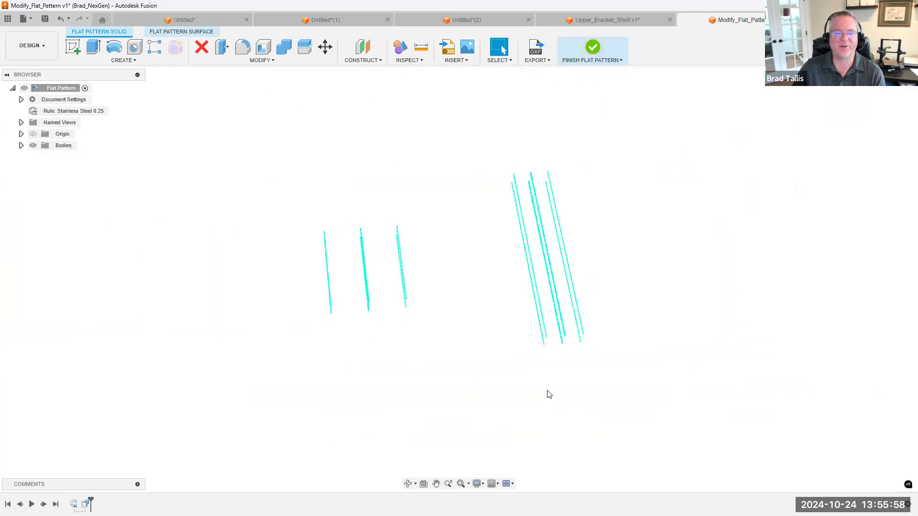
shift+middle_drag(560, 391, 489, 195)
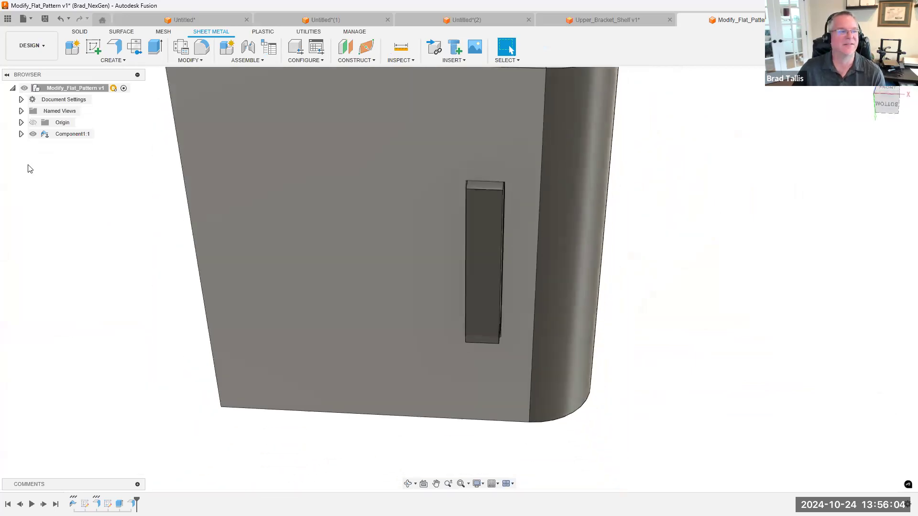
Expand Component1:1 and activate its flat pattern again
click(21, 133)
click(65, 157)
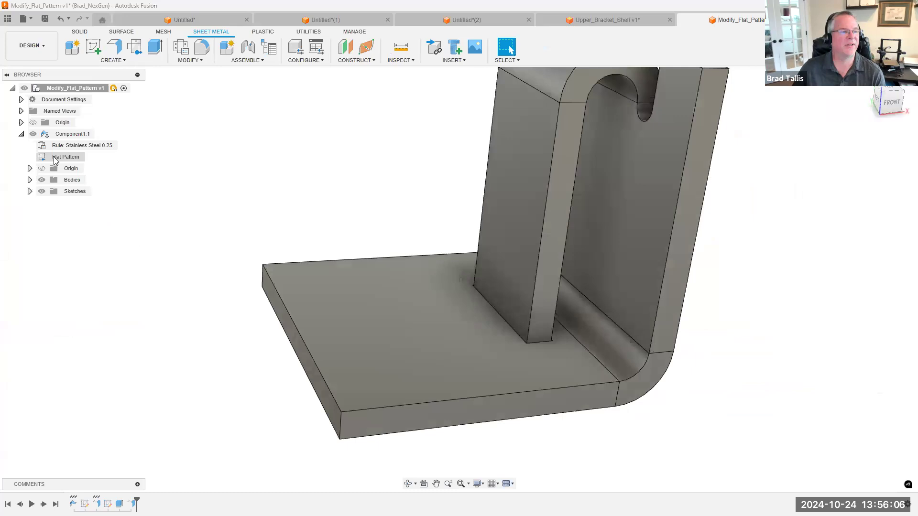
click(91, 157)
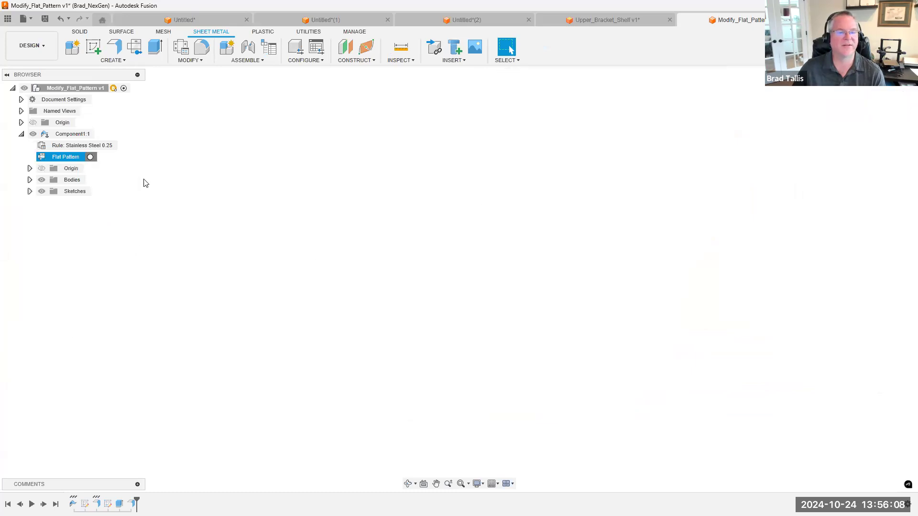
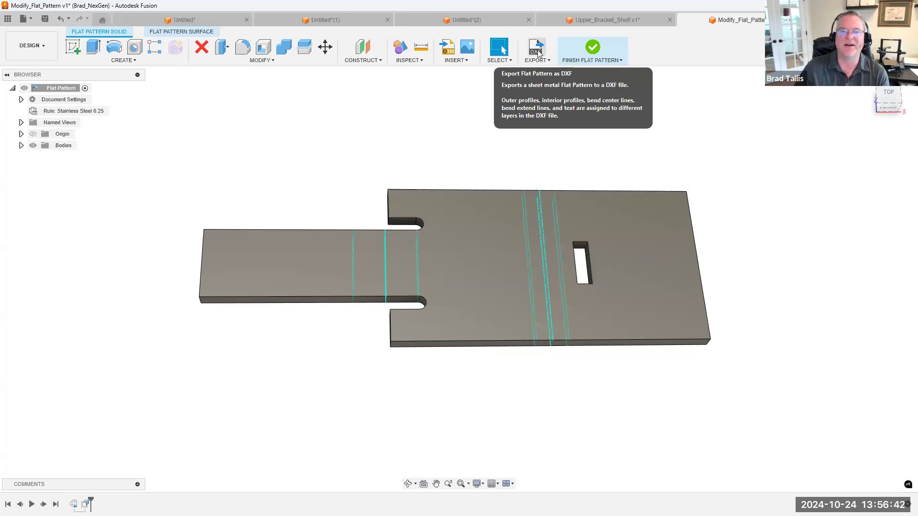
Finish the flat pattern and briefly highlight Component1:1 in the folded bracket model
click(591, 50)
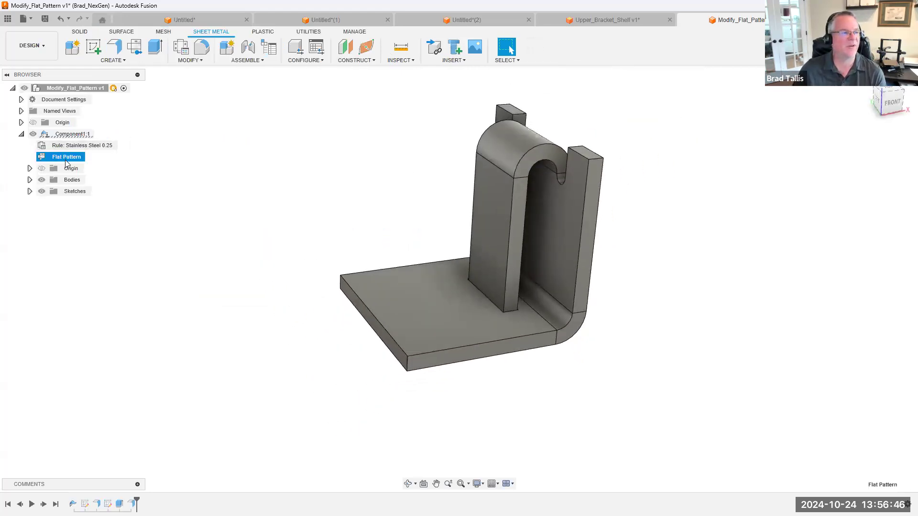
click(71, 134)
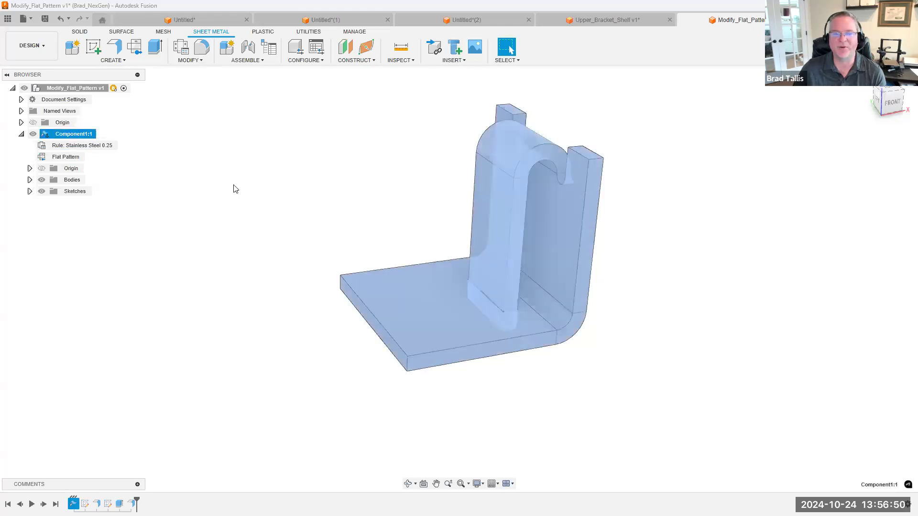
click(379, 186)
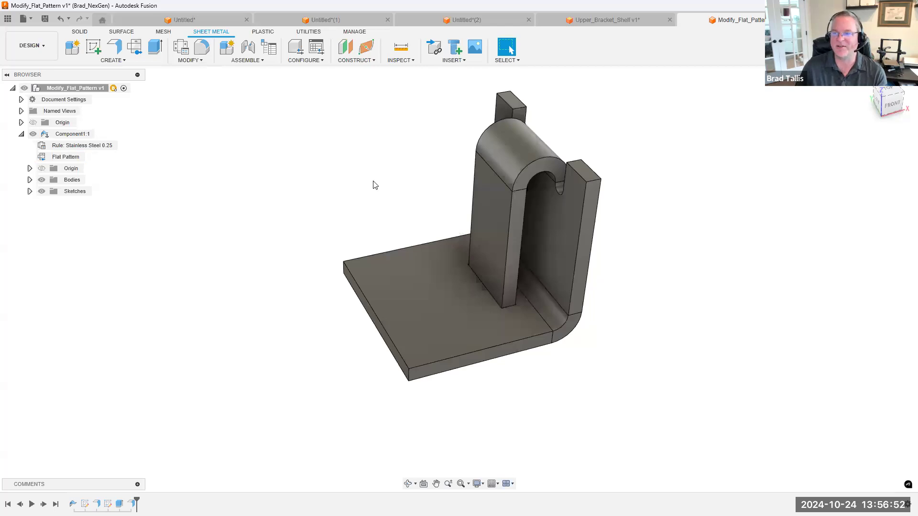
Preview unfolding all bends of the single bracket with the base plate's top face stationary, and discard the unfold
click(189, 60)
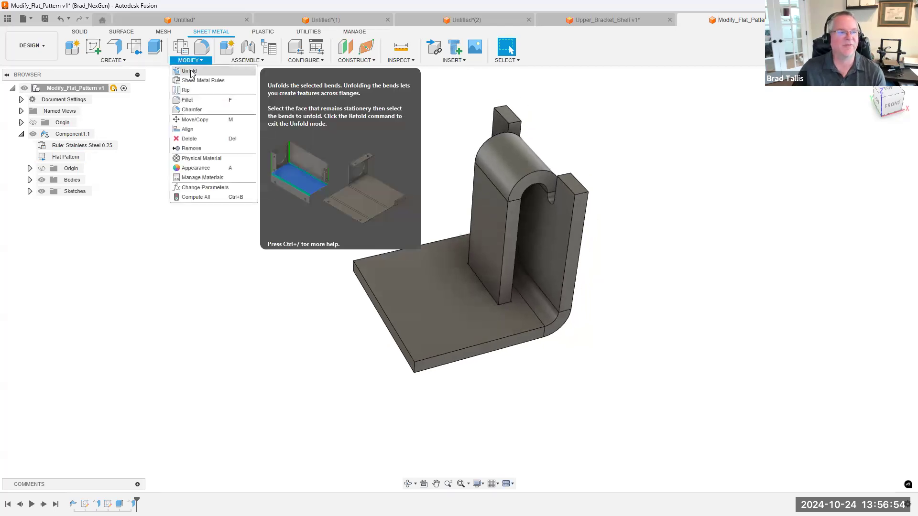
click(204, 80)
click(390, 271)
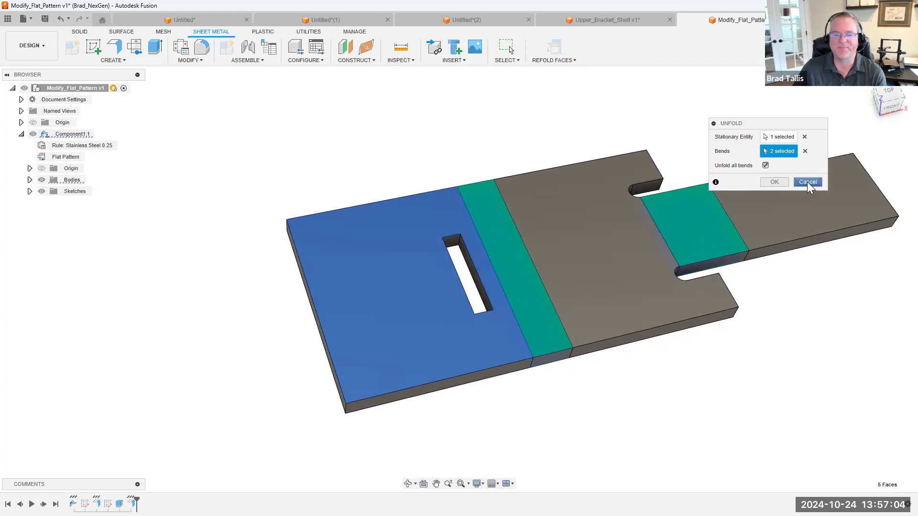
click(807, 182)
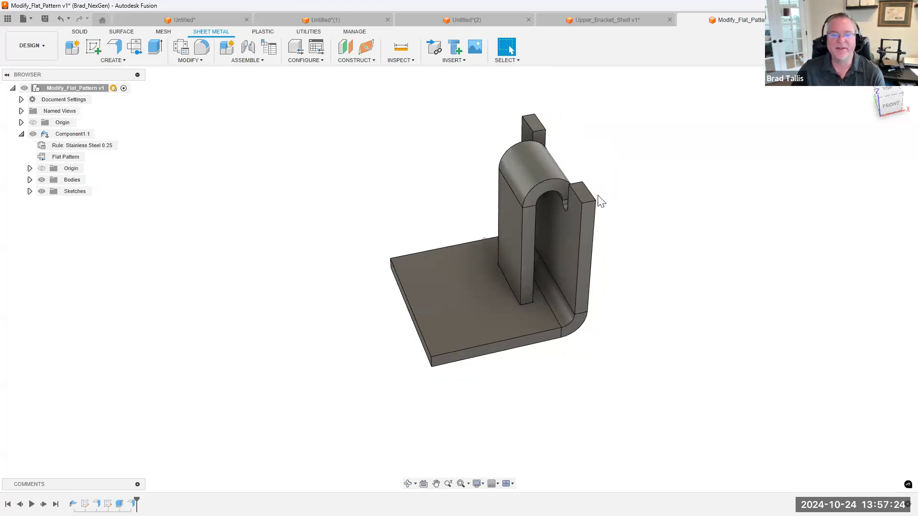
Try a 0.514 in fillet on the short upper corner edge of the upright flange, and cancel it
right_click(615, 214)
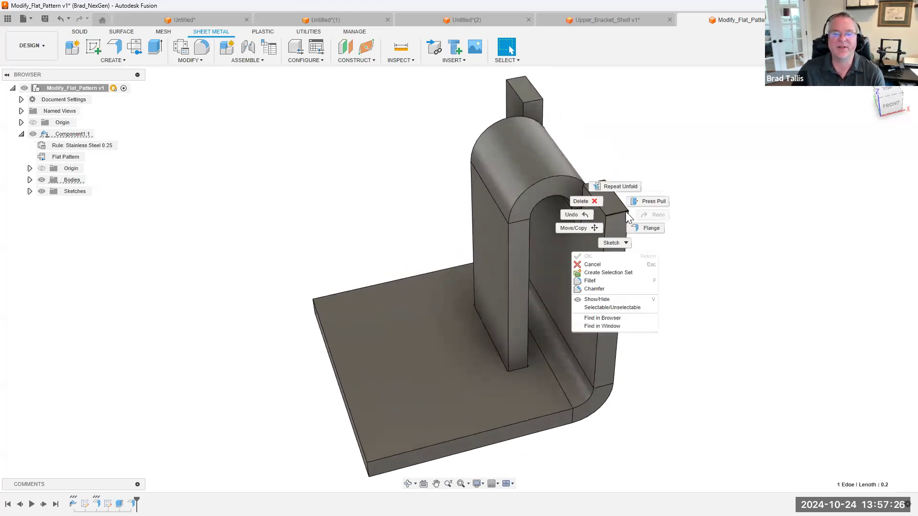
click(593, 281)
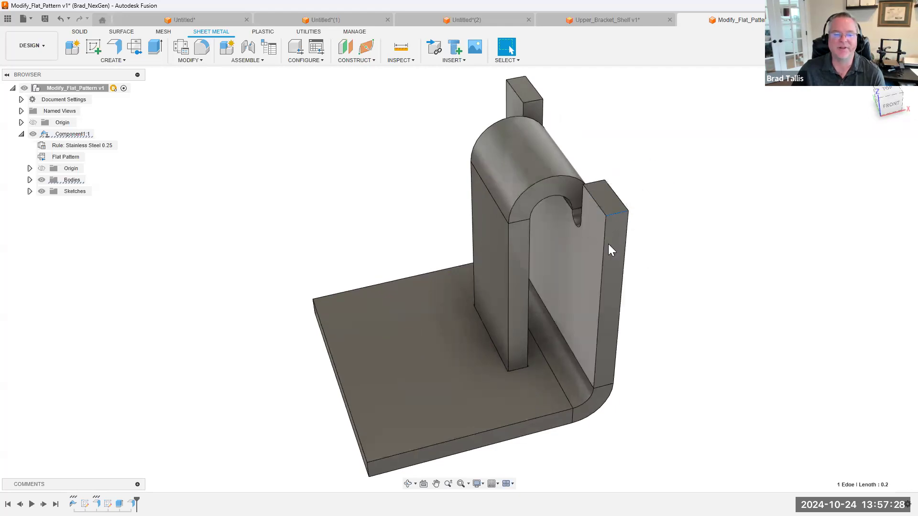
drag(617, 212, 609, 218)
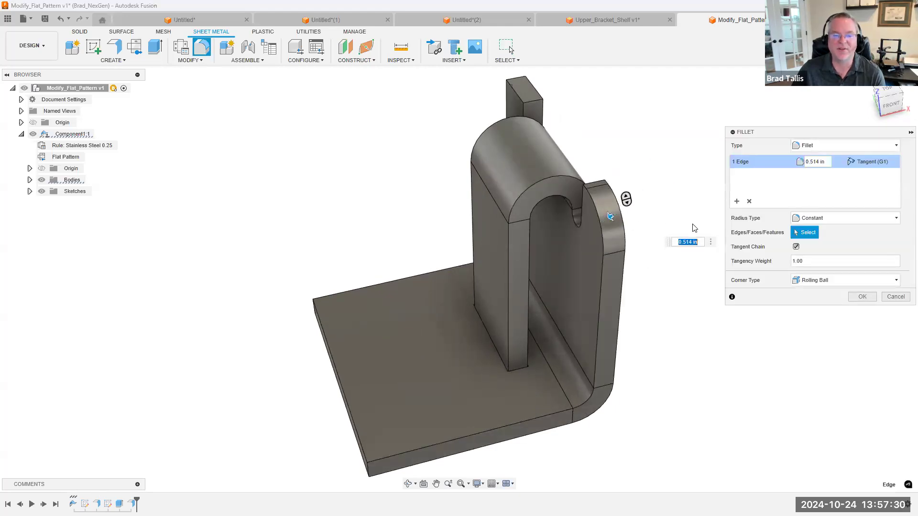
click(893, 298)
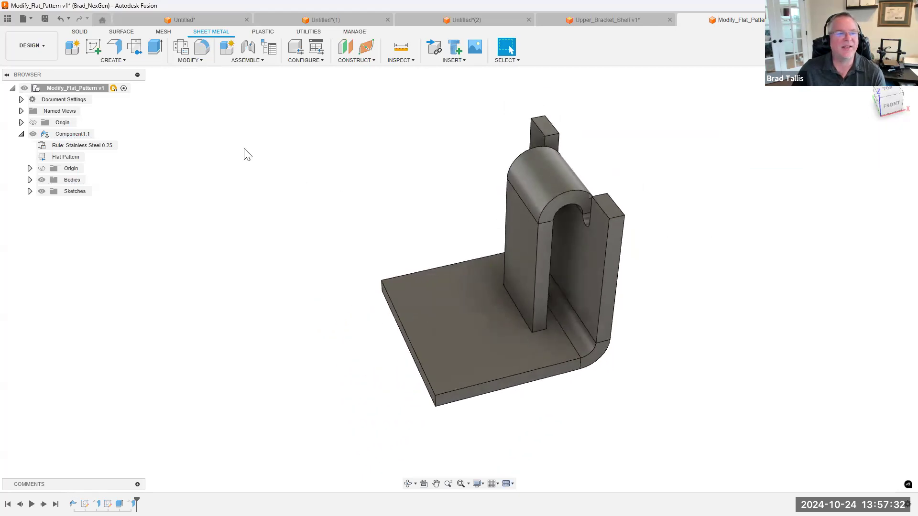
Mirror the bracket body across the free end face of its base plate, using the Join operation
click(81, 32)
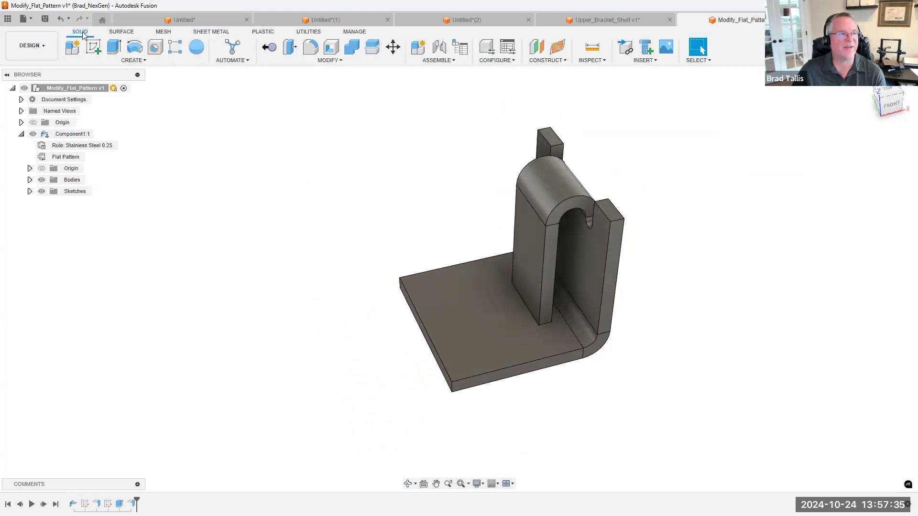
click(143, 61)
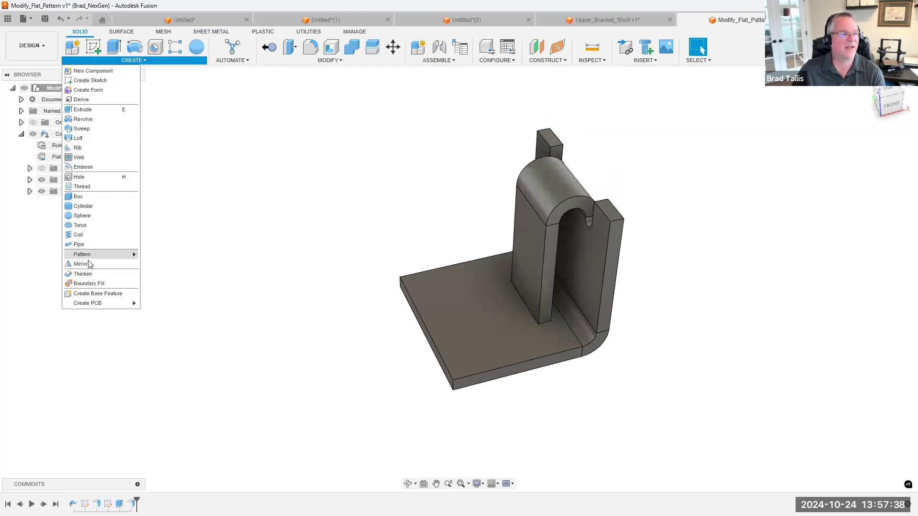
click(88, 264)
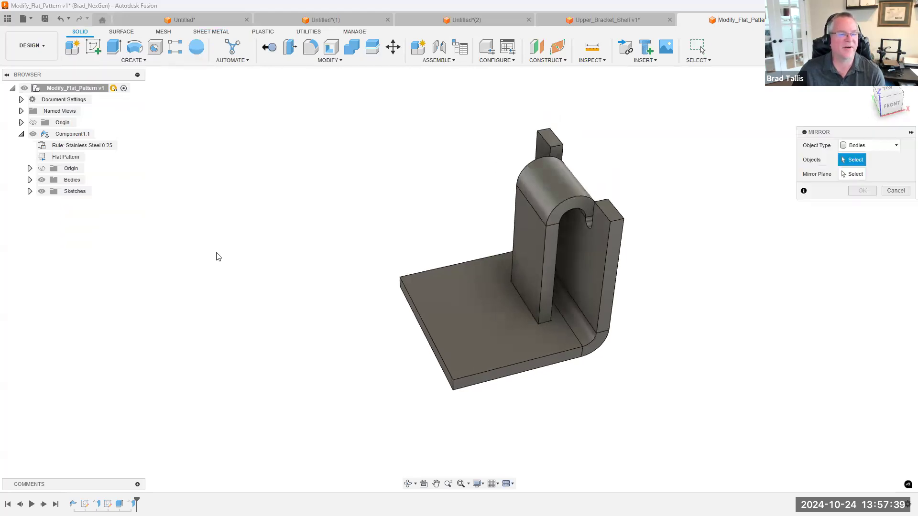
click(530, 213)
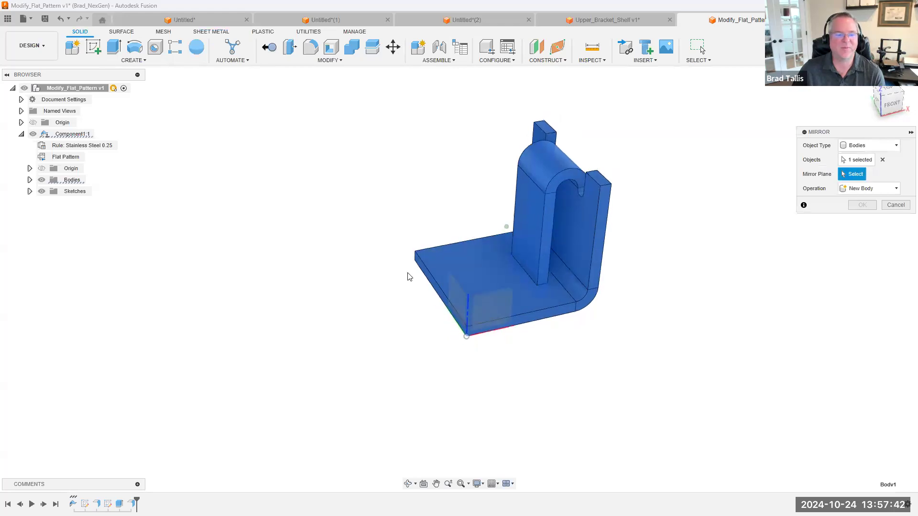
click(422, 272)
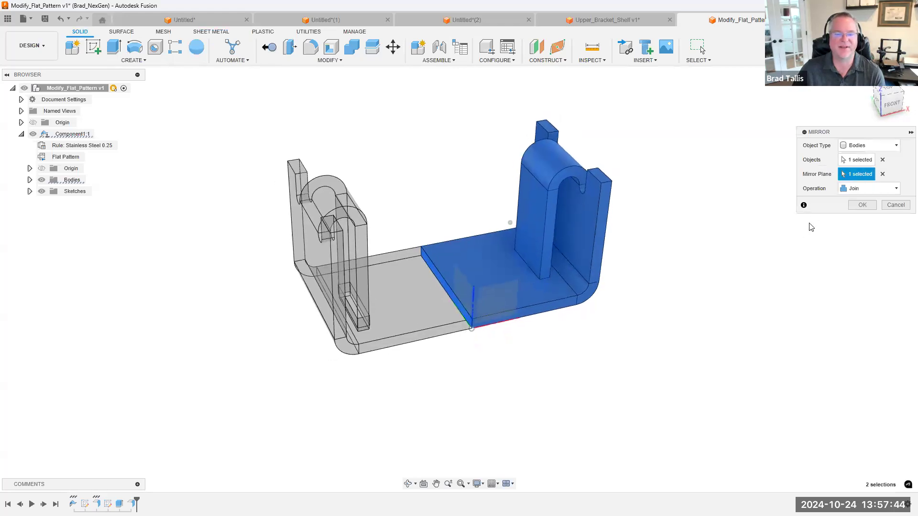
click(862, 205)
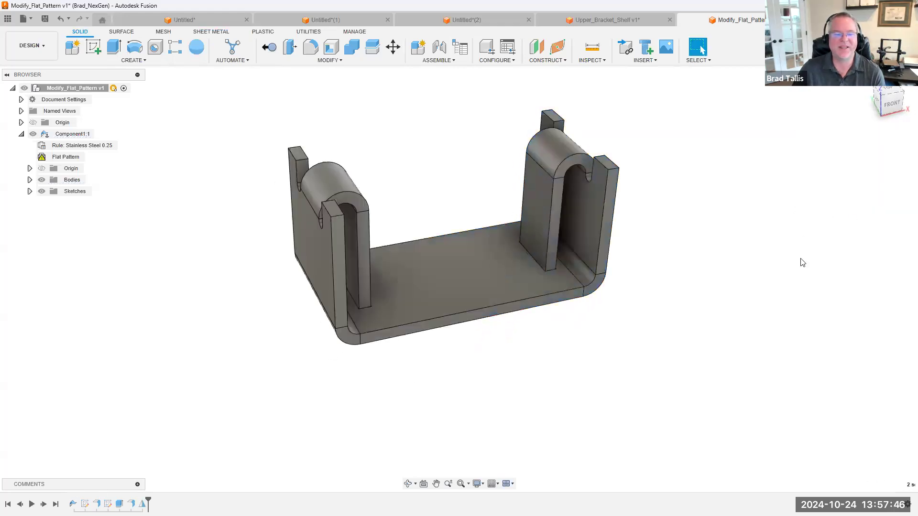
Preview unfolding all bends of the mirrored U-shaped bracket from its base's top face, and discard the unfold
shift+middle_drag(436, 357, 256, 139)
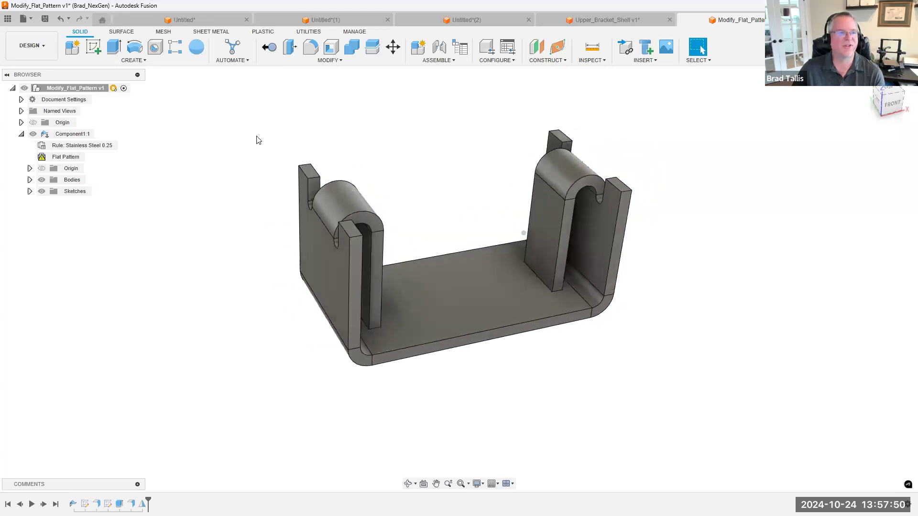
click(211, 33)
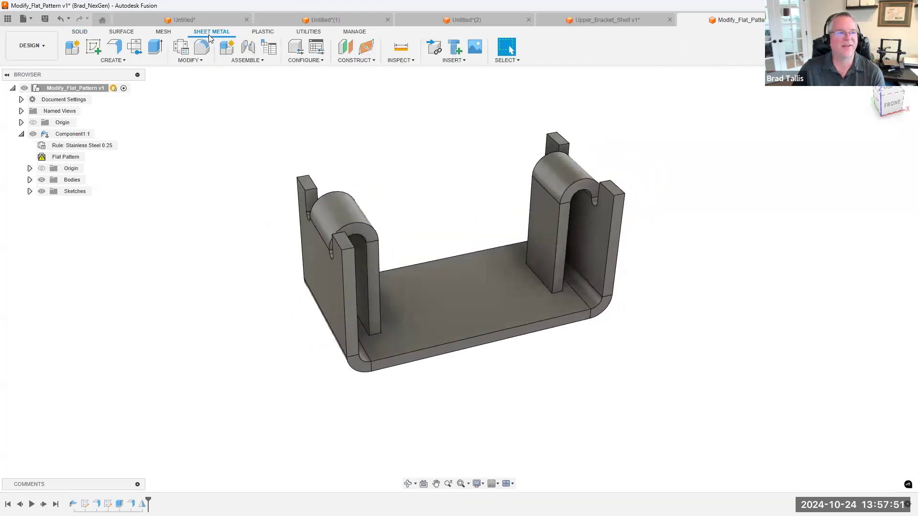
click(187, 62)
click(191, 70)
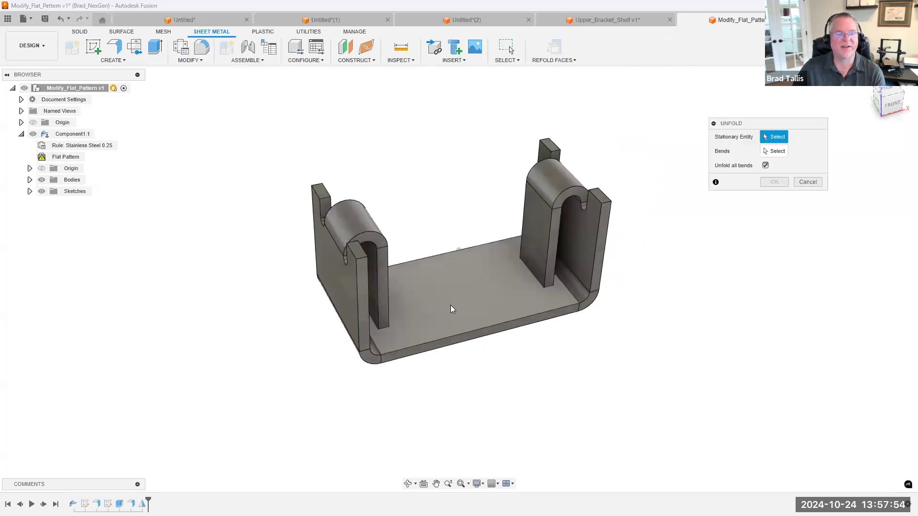
click(451, 309)
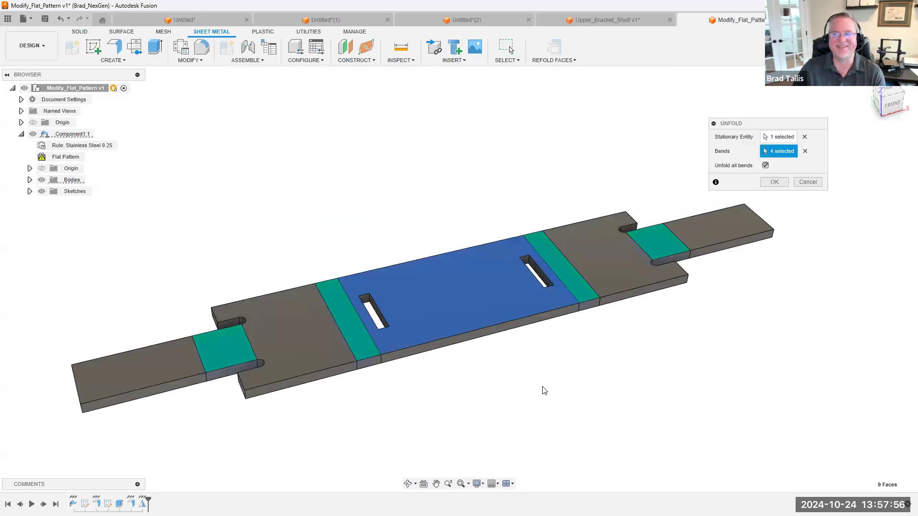
click(807, 182)
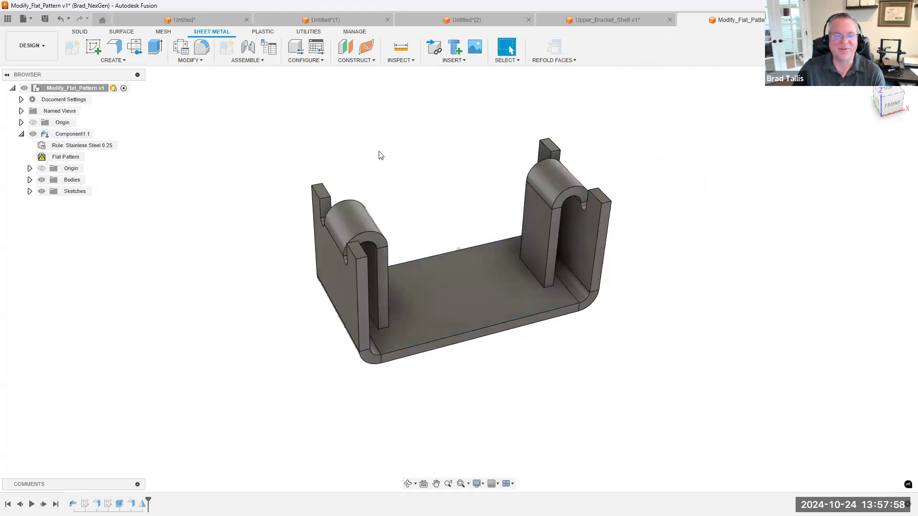
Mirror the U-shaped body with two hooks across the front side face of its base, joining both halves
click(89, 33)
click(135, 60)
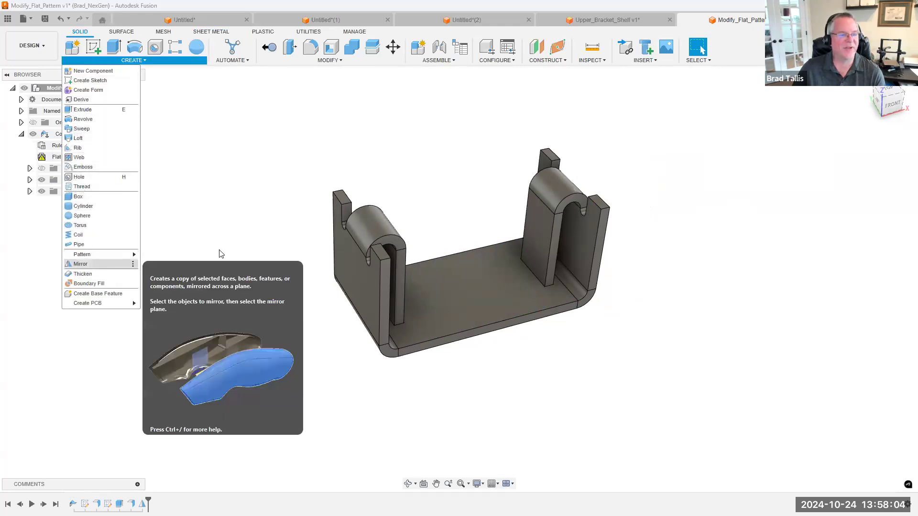
click(80, 264)
click(460, 208)
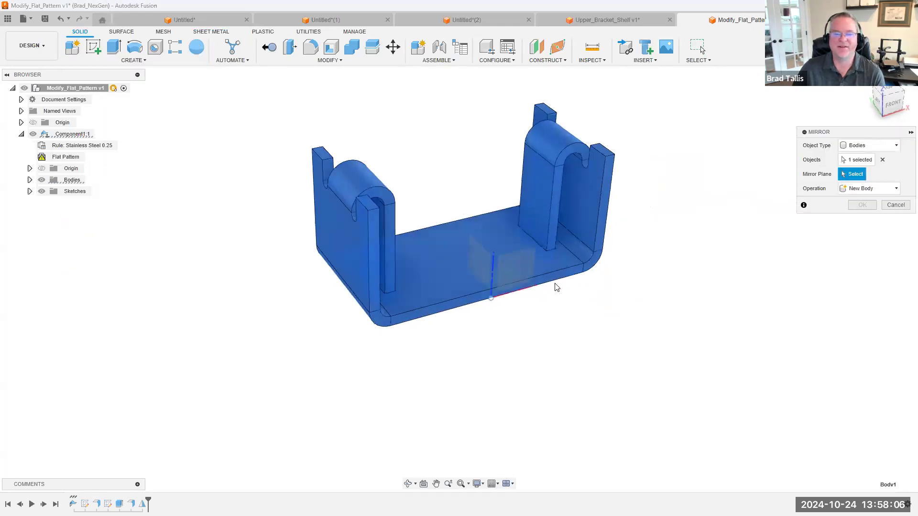
click(575, 273)
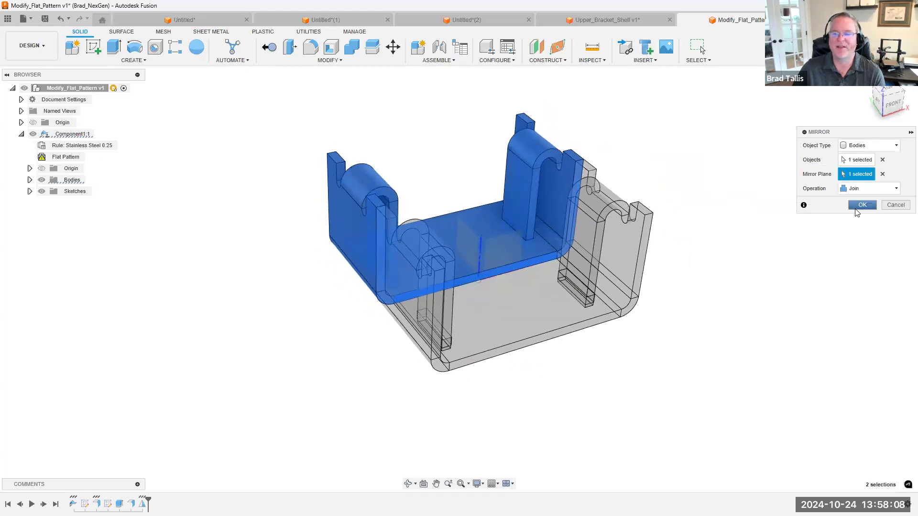
key(Return)
Mirror the four-hook body across the front side face of its base with Join, producing an eight-hook tray
right_drag(762, 306, 763, 197)
click(610, 270)
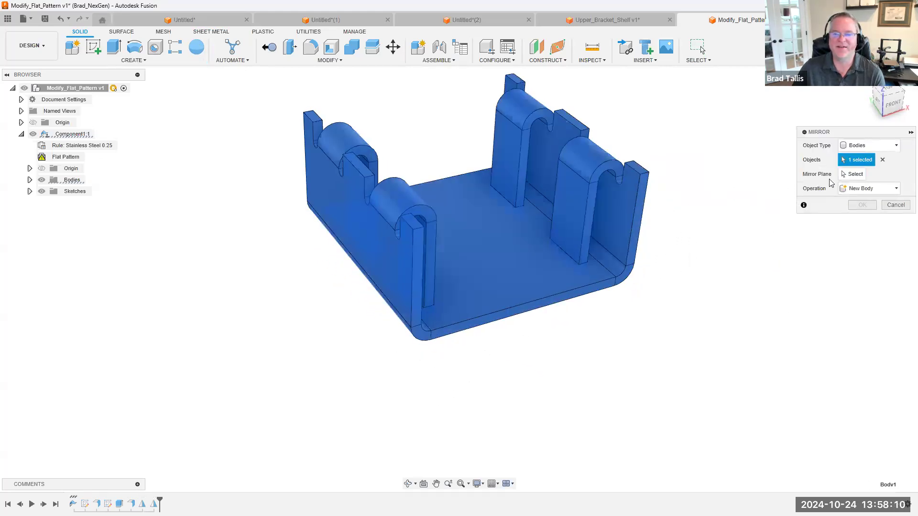
click(852, 174)
click(561, 289)
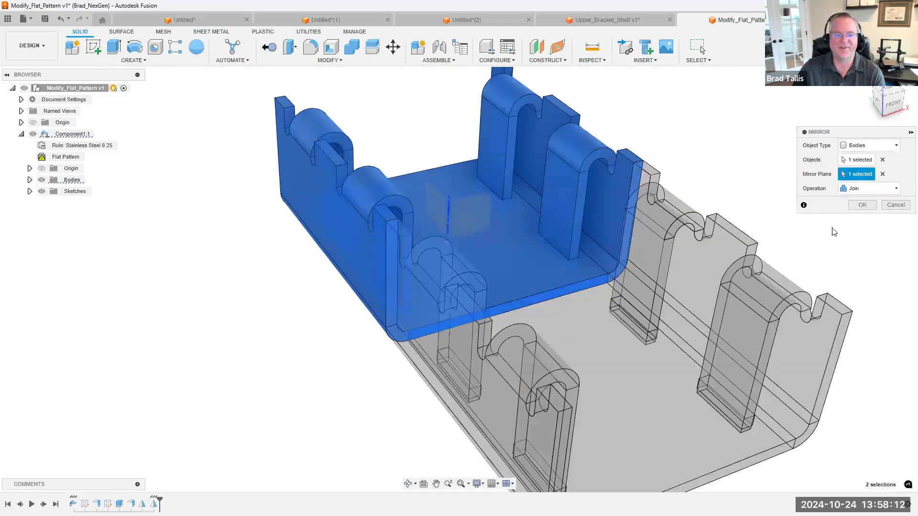
click(859, 207)
shift+middle_drag(727, 195, 477, 169)
key(F6)
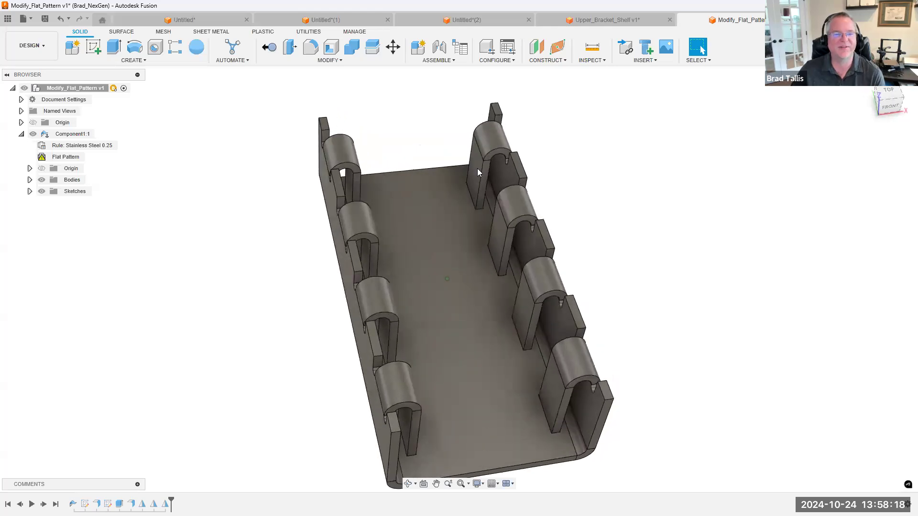
Preview unfolding all bends of the eight-hook tray with the base's top face stationary, and discard the unfold
mouse_move(525, 141)
shift+middle_down()
mouse_move(463, 178)
mouse_move(484, 152)
mouse_move(526, 150)
mouse_move(344, 203)
mouse_move(166, 222)
mouse_move(187, 74)
mouse_move(181, 35)
shift+middle_up()
click(198, 33)
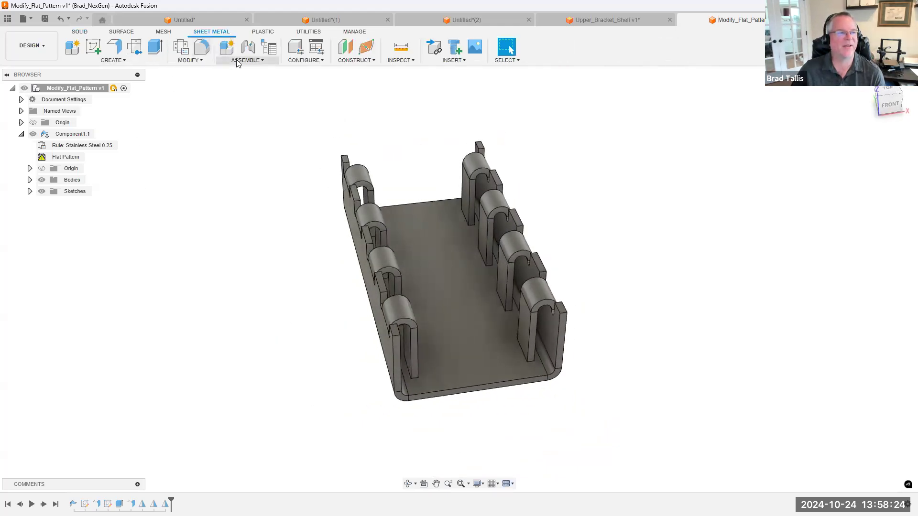
click(190, 60)
click(189, 71)
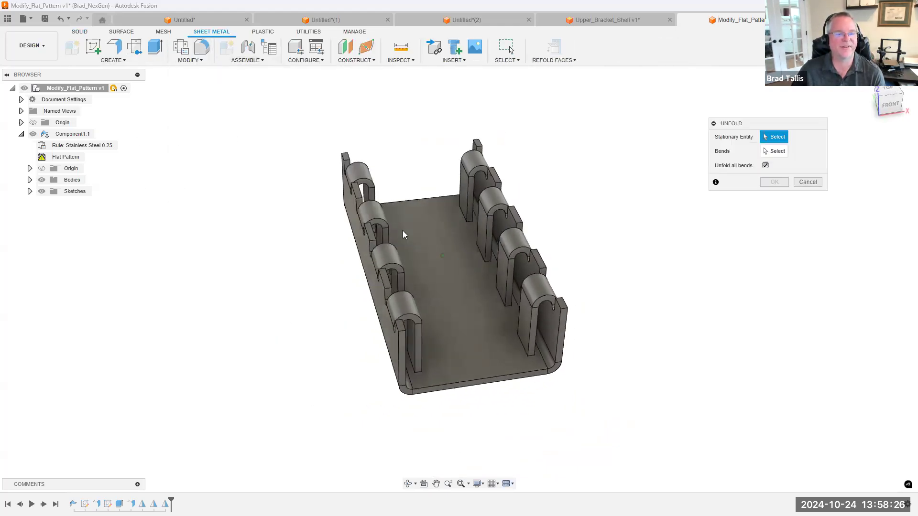
click(435, 241)
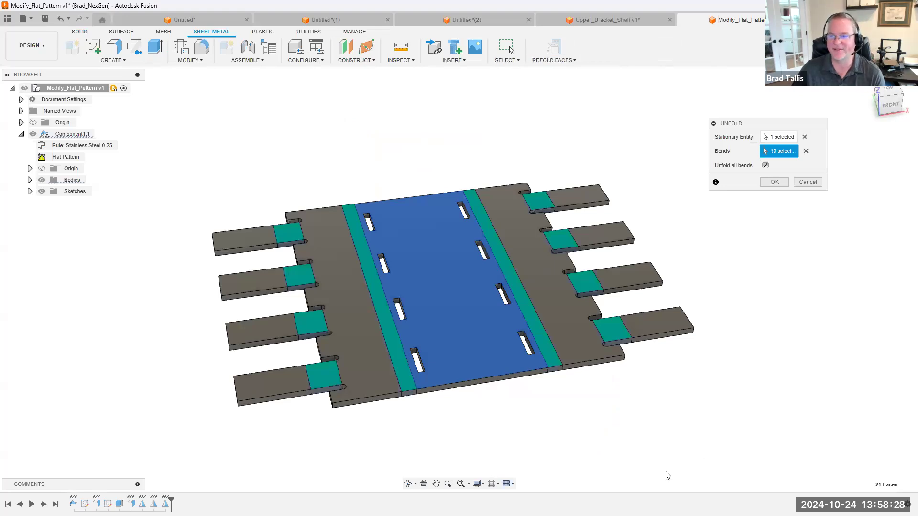
shift+middle_drag(690, 418, 787, 198)
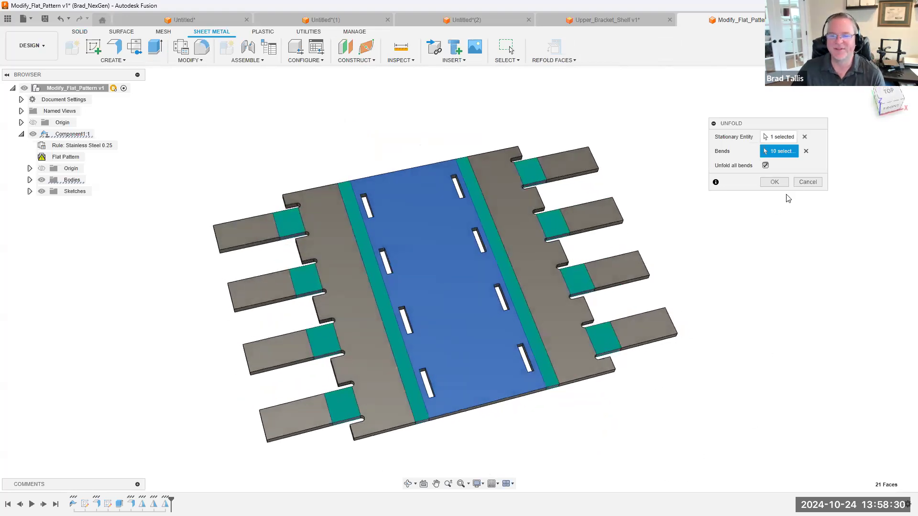
click(808, 181)
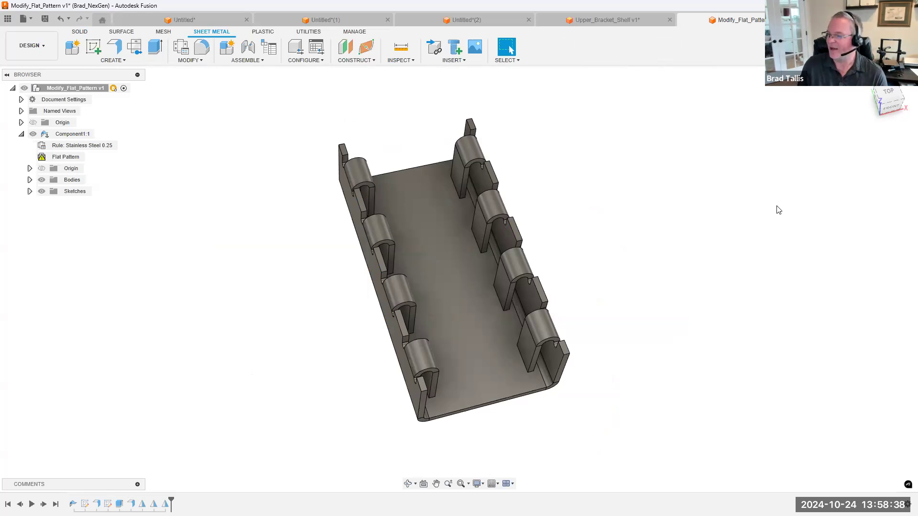
Open the SM_Mount design from the Sheet Metal Webinar folder and hide the project file list
shift+middle_drag(219, 169, 256, 148)
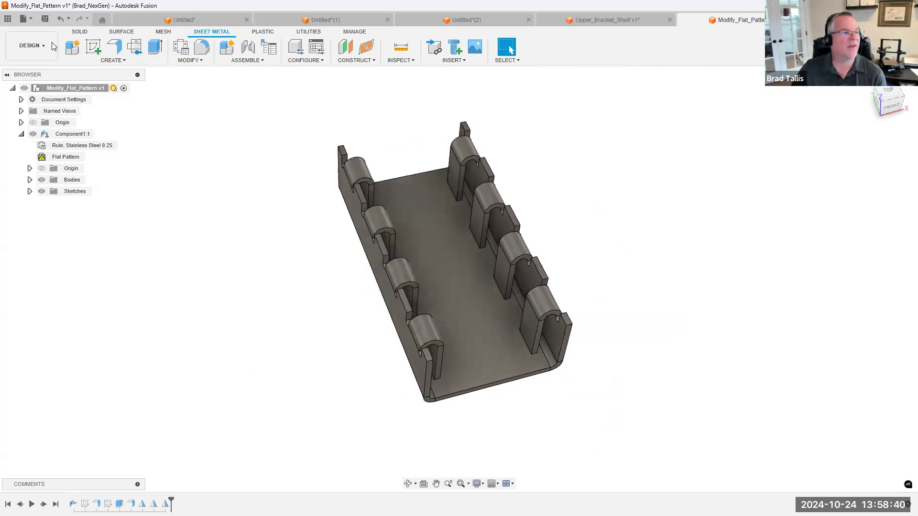
click(8, 19)
double_click(82, 340)
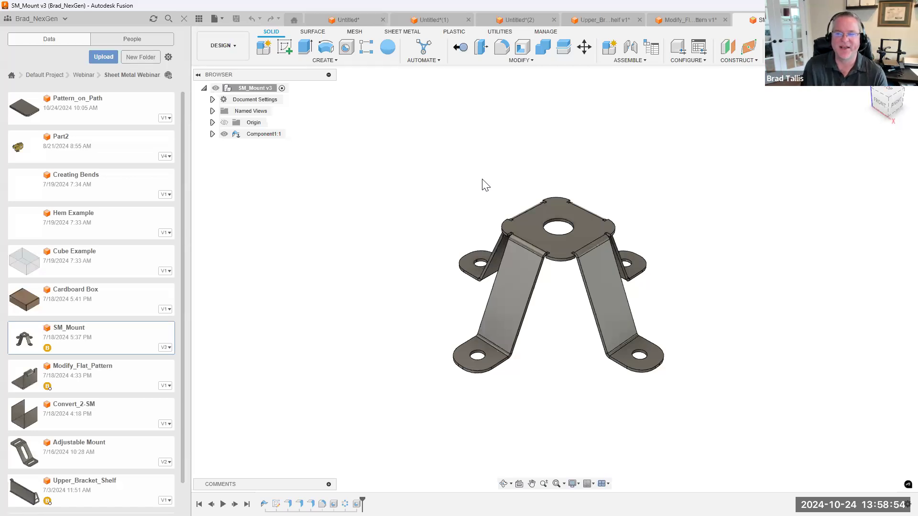
click(197, 19)
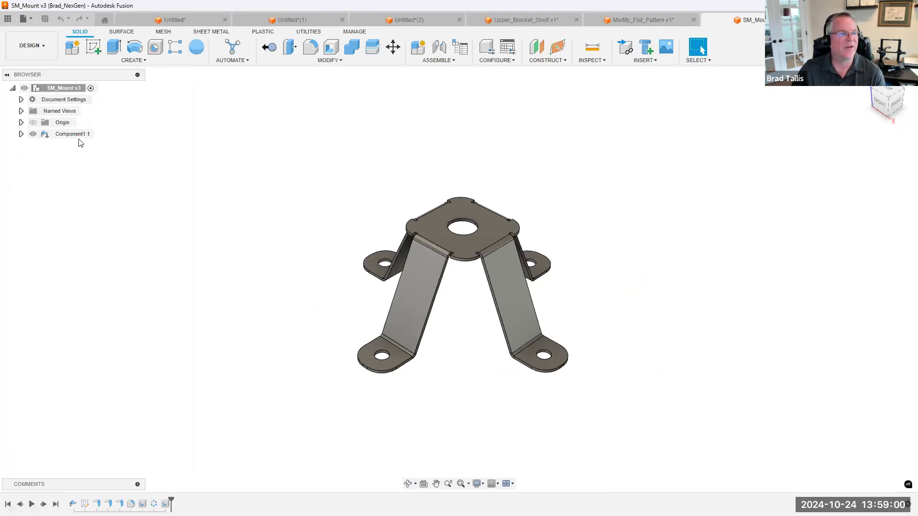
Open Component1's flat pattern and create a new drawing from it on a C-size sheet
click(21, 134)
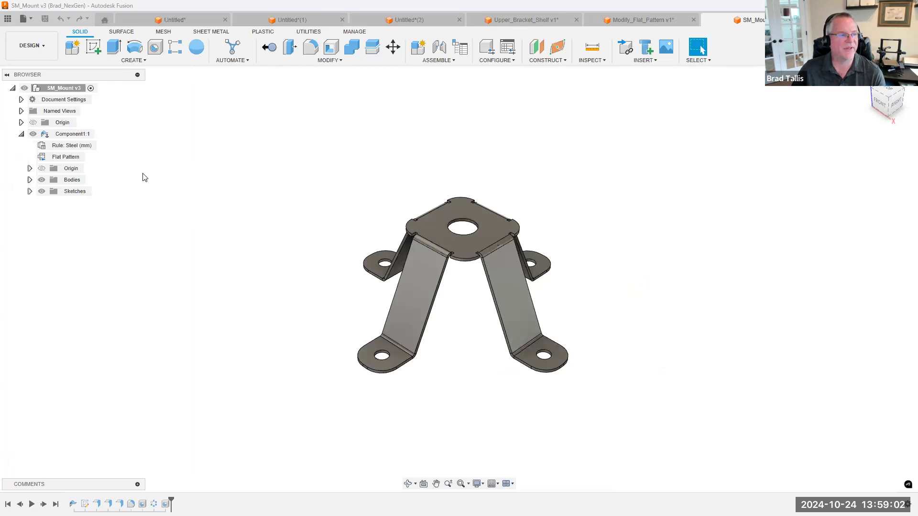
click(90, 157)
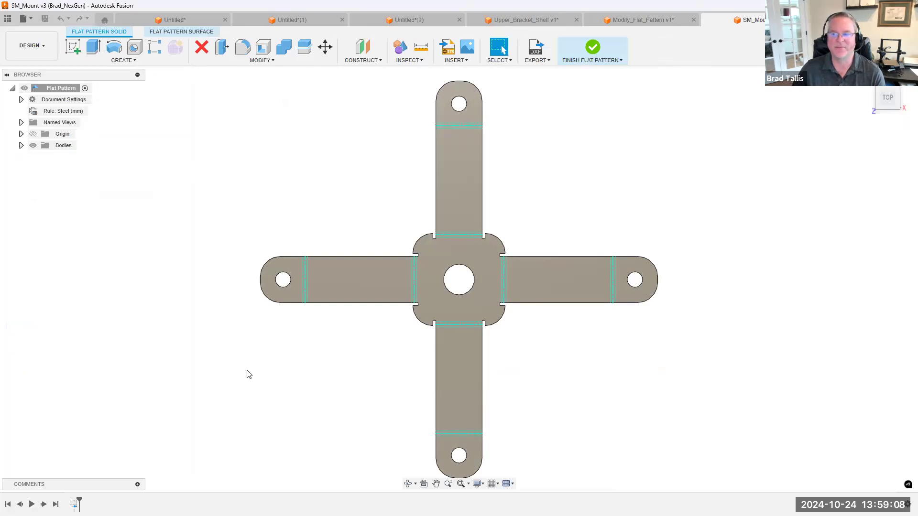
click(31, 18)
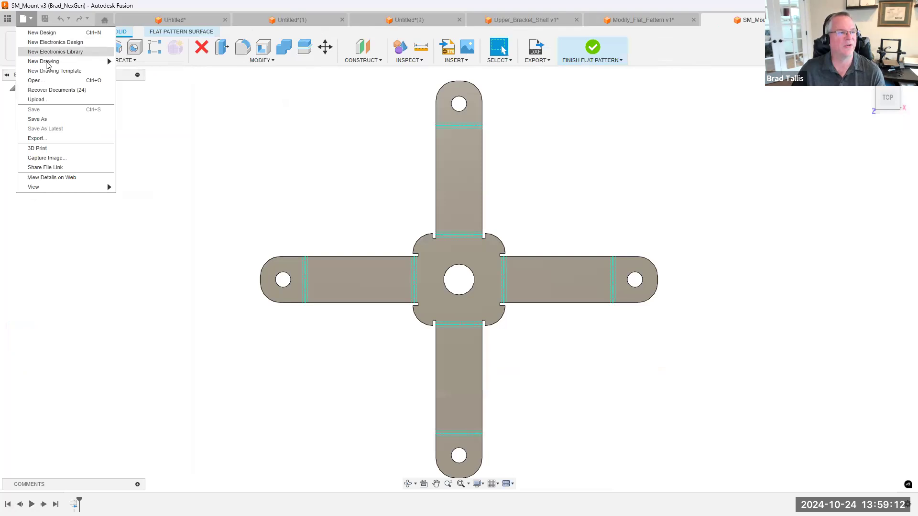
mouse_move(48, 63)
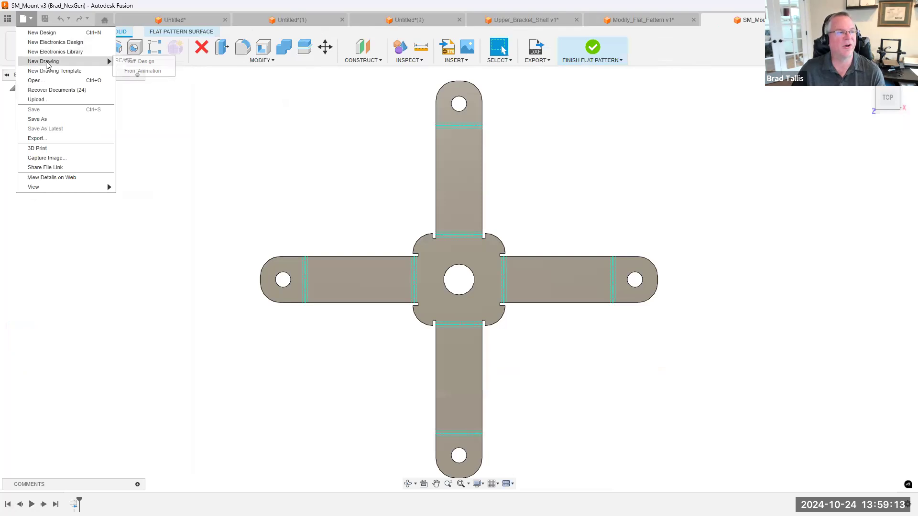
click(134, 66)
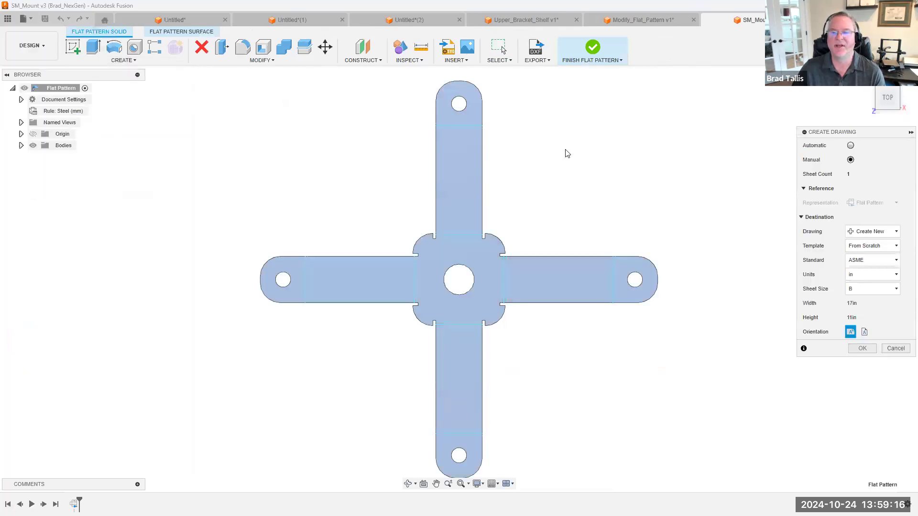
drag(859, 133, 728, 132)
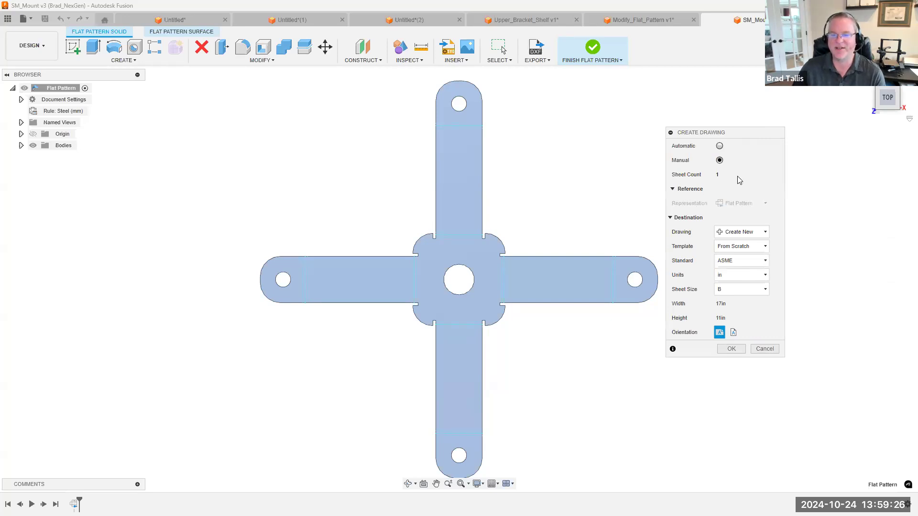
click(750, 289)
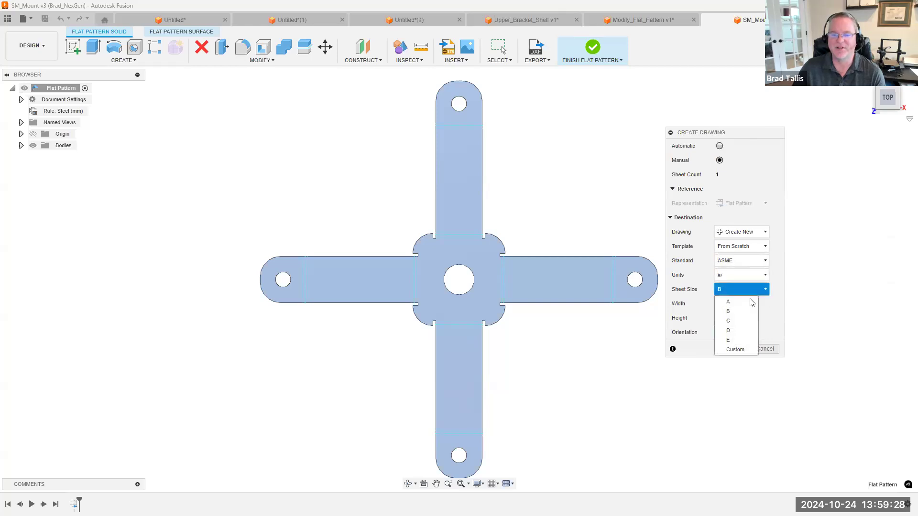
click(739, 322)
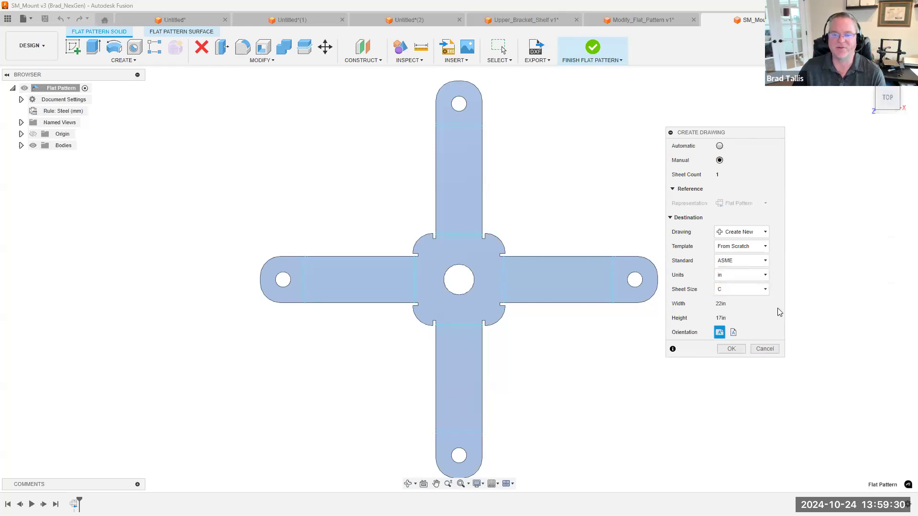
click(731, 348)
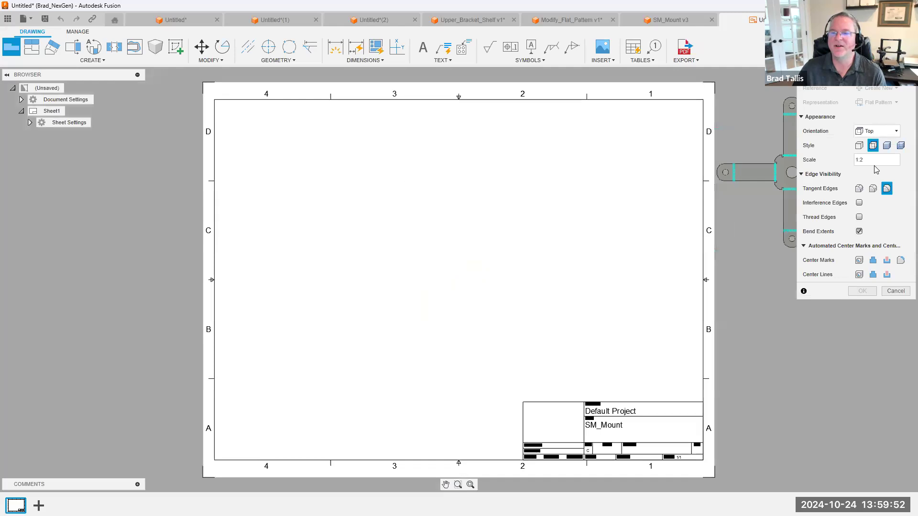
Place the flat pattern's base view at 1:1 scale on the side of the sheet away from the title block
click(903, 160)
click(866, 36)
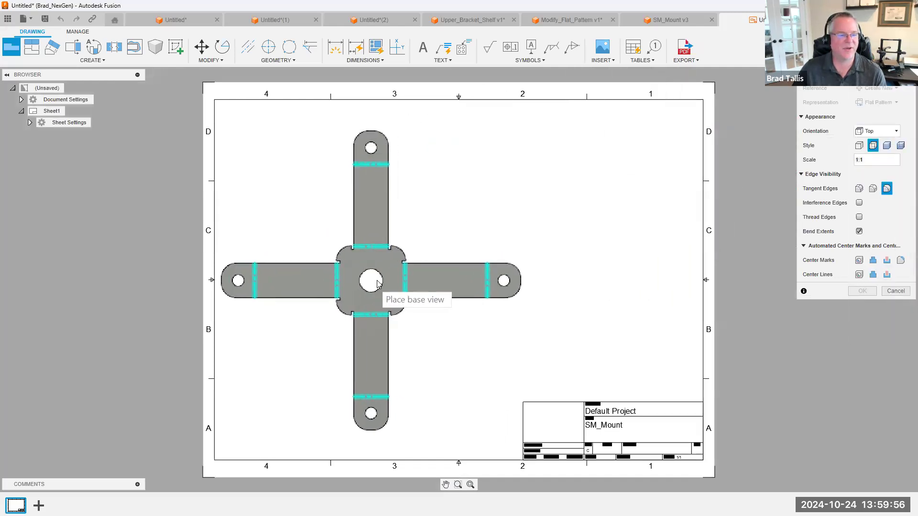
click(377, 280)
click(861, 291)
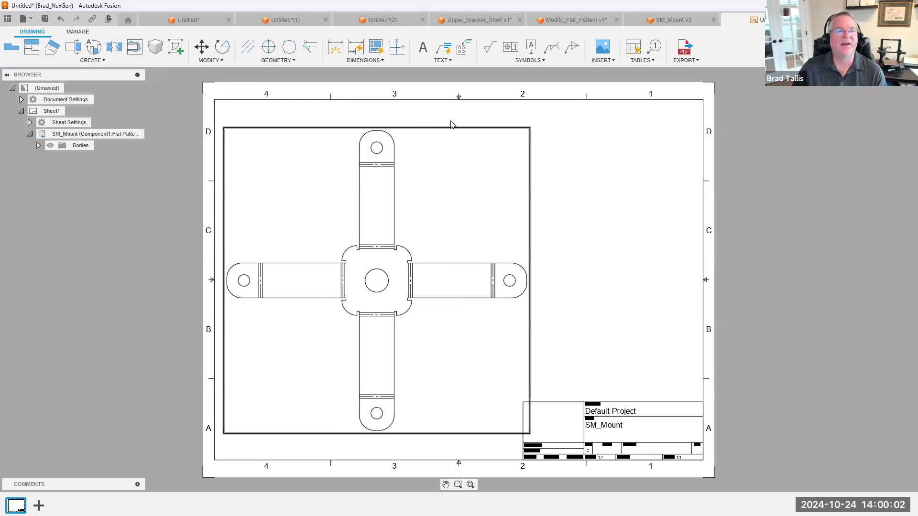
Add a bend table for the flat pattern, placed directly above the title block
click(631, 48)
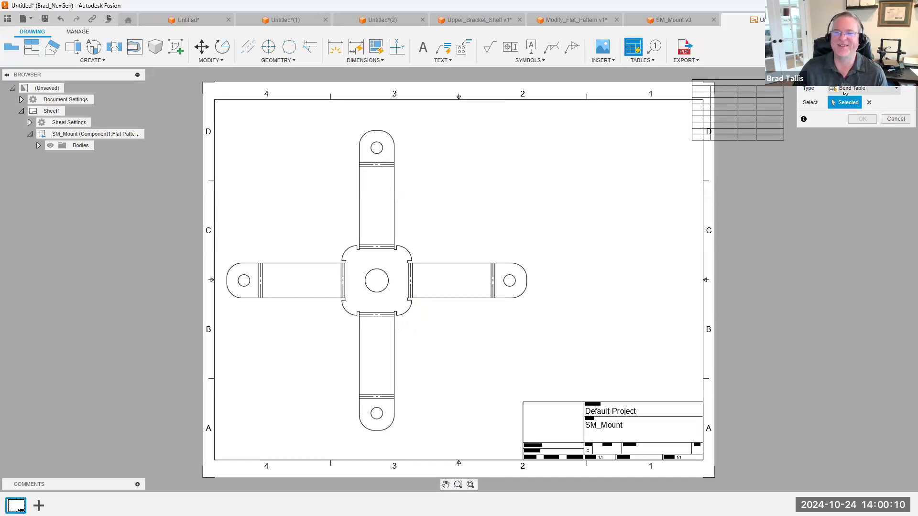
click(702, 402)
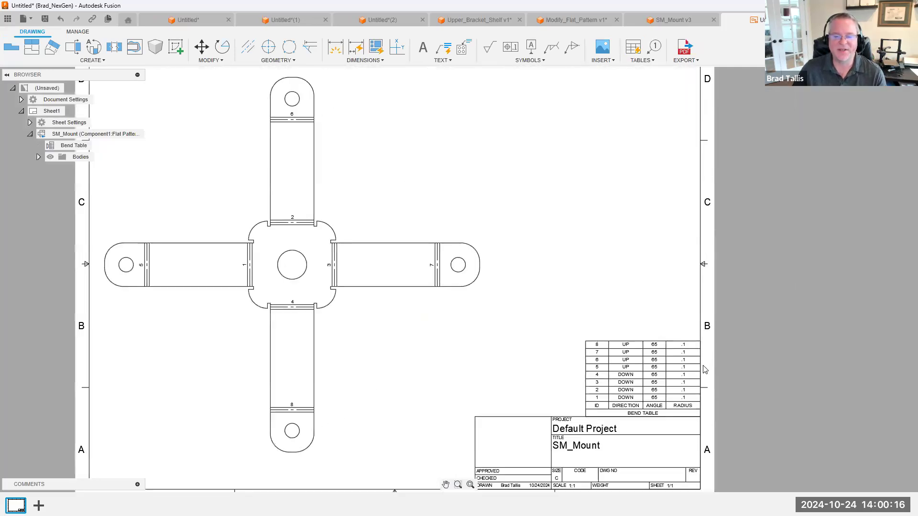
scroll(710, 352, up, 3)
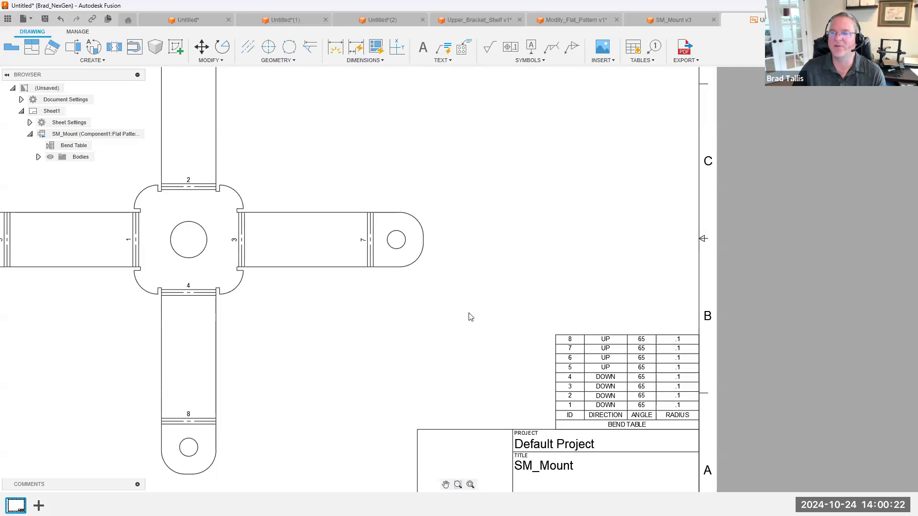
scroll(466, 313, down, 5)
middle_drag(509, 301, 535, 306)
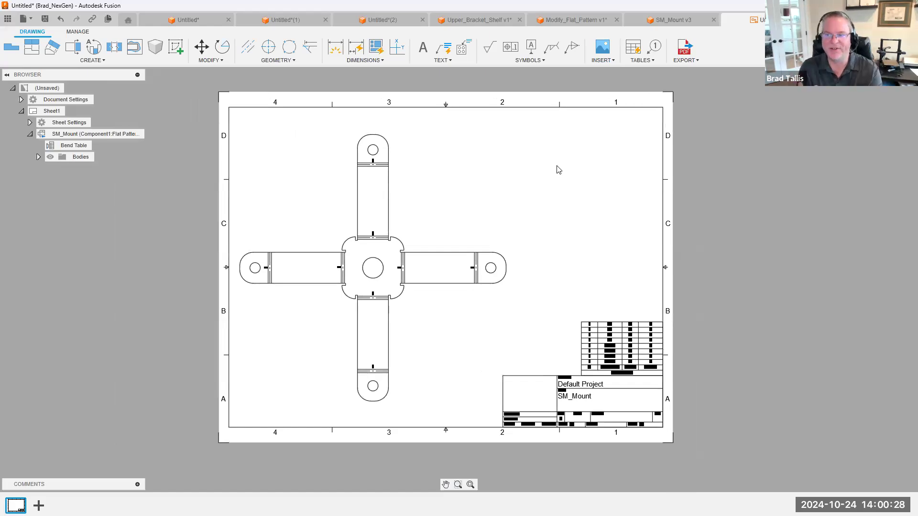
Add a shaded NE Isometric base view of the folded mount model at 1:1 scale in the empty area above the bend table
click(12, 47)
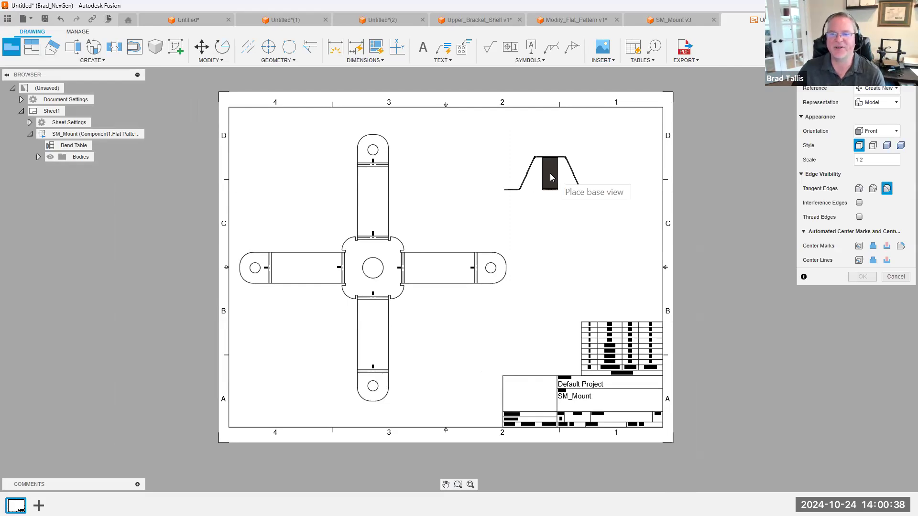
click(873, 132)
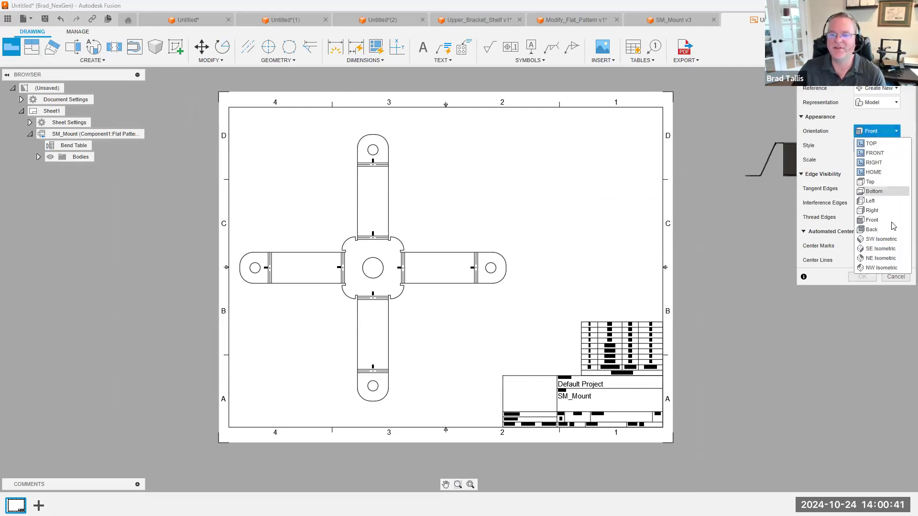
click(881, 258)
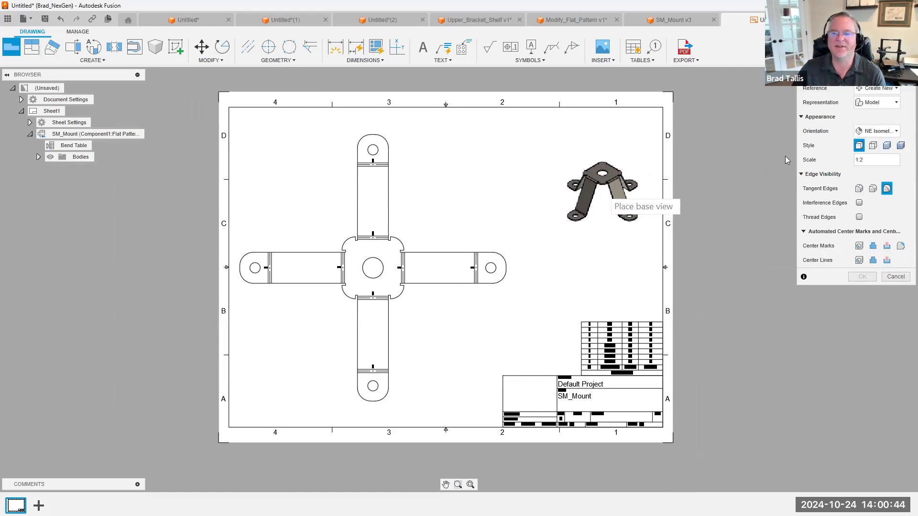
click(904, 162)
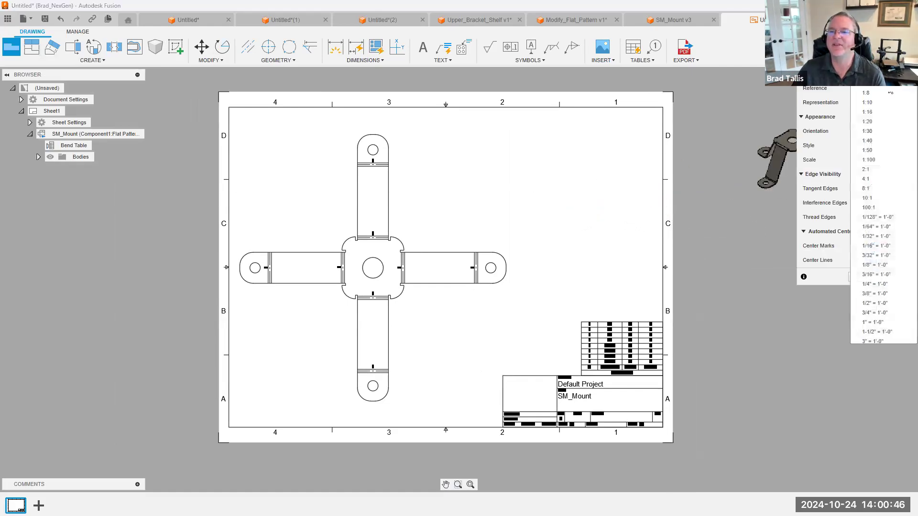
click(879, 54)
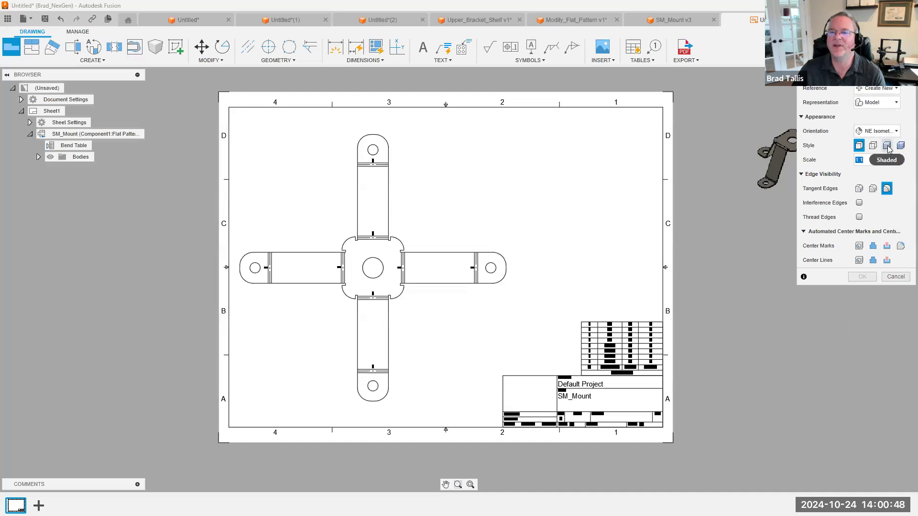
click(888, 146)
click(578, 176)
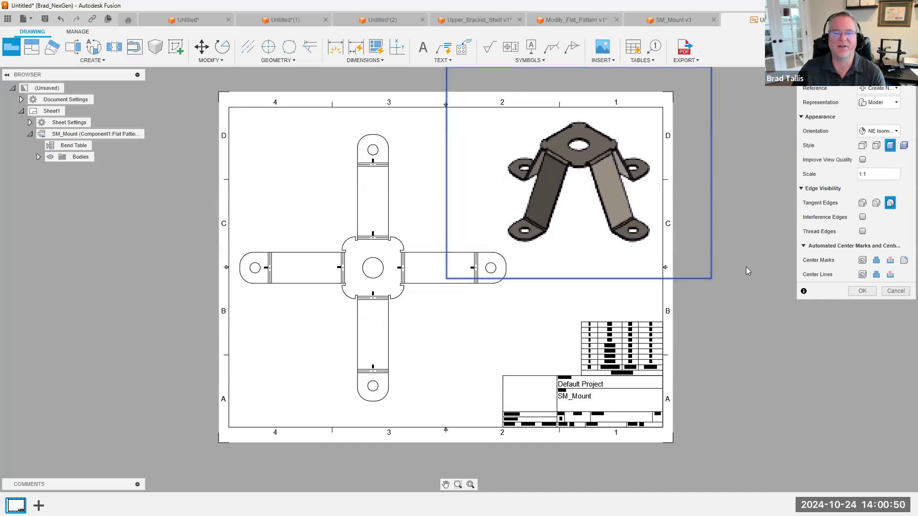
click(863, 290)
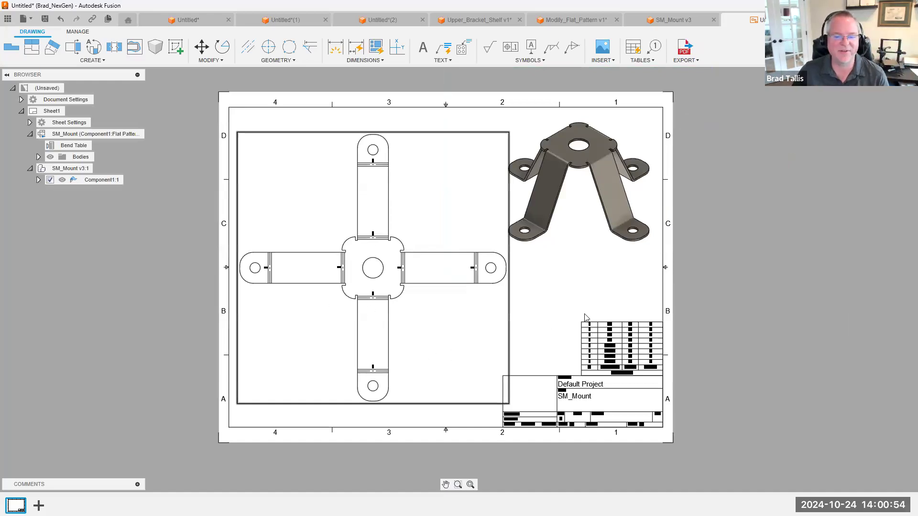
scroll(603, 305, up, 1)
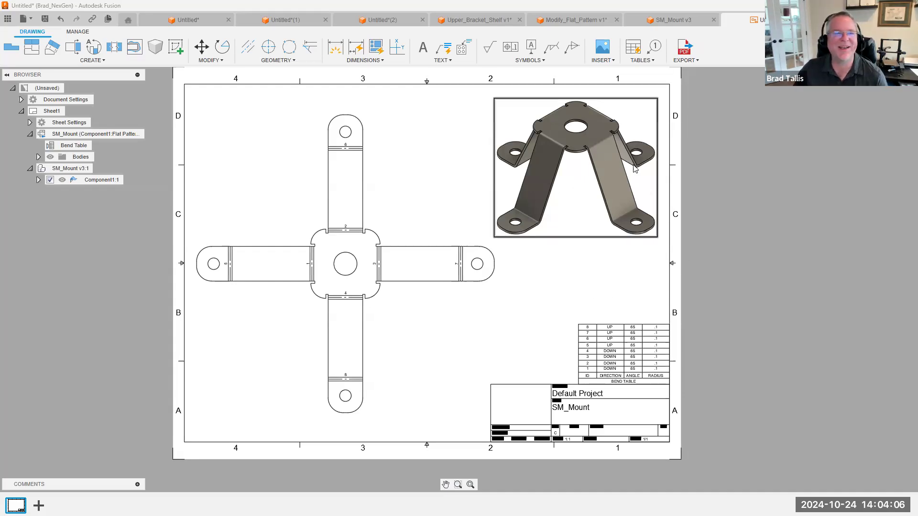
Switch to the untitled box design and inspect the open seam at its corner from below
click(215, 20)
shift+middle_drag(577, 136, 476, 221)
scroll(527, 154, up, 3)
shift+middle_drag(527, 154, 306, 164)
scroll(225, 139, down, 3)
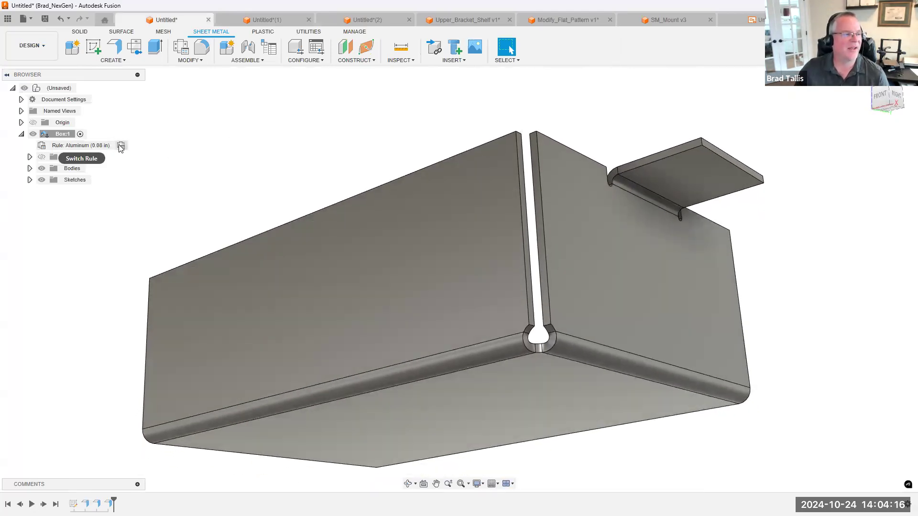
Edit the design's Aluminum (0.08 in) sheet metal rule, setting the miter/rip/seam gap to Thickness/4, and save it
click(185, 61)
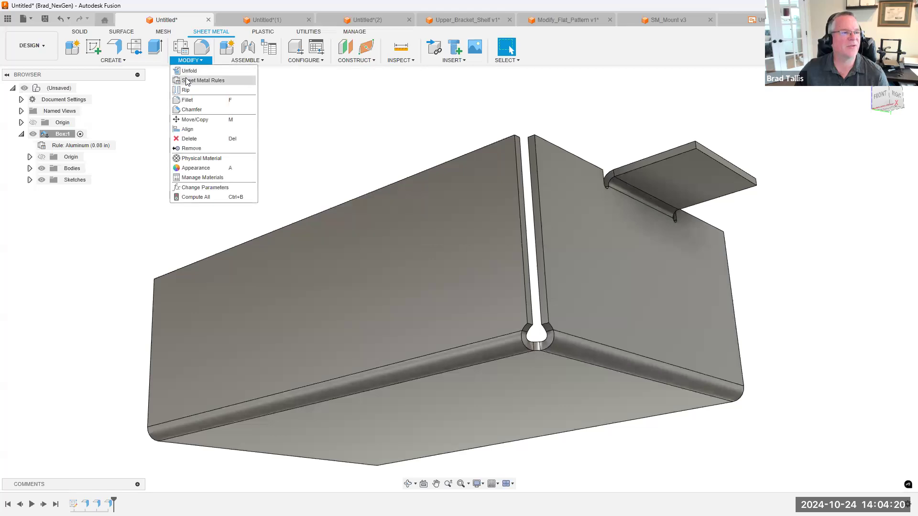
click(196, 80)
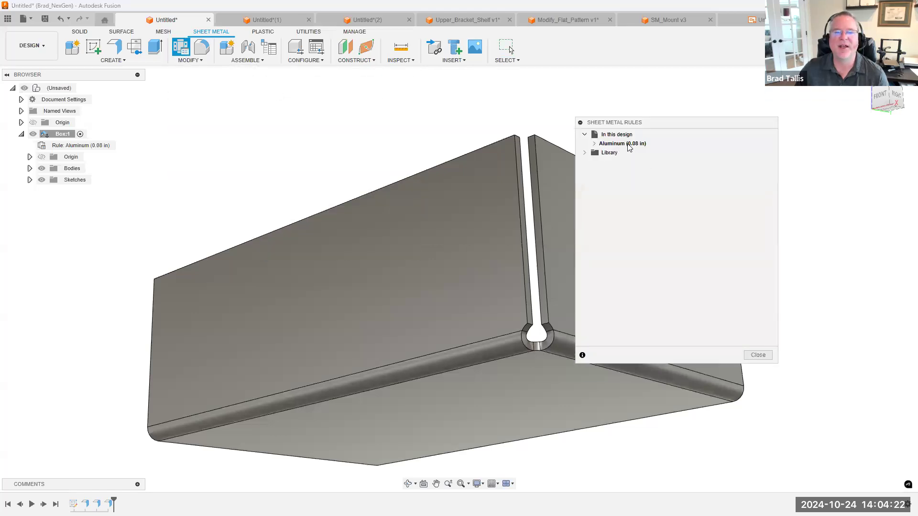
click(619, 145)
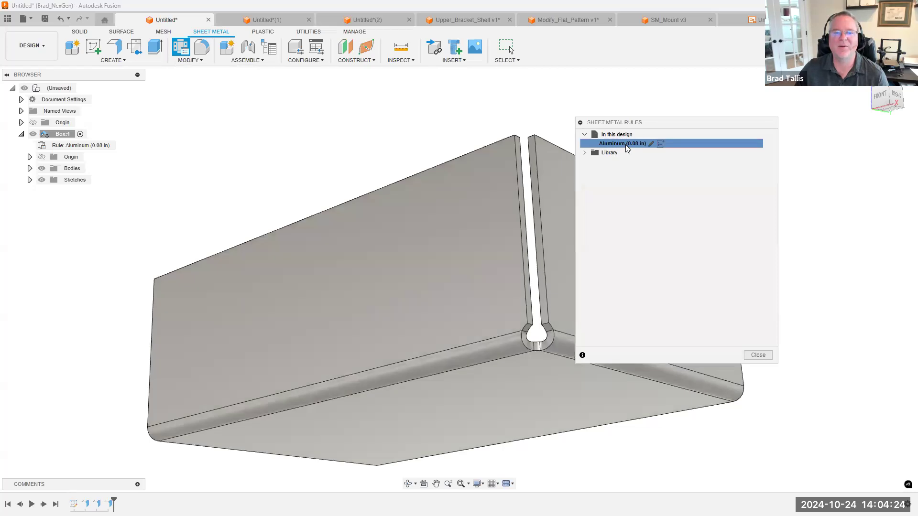
click(652, 144)
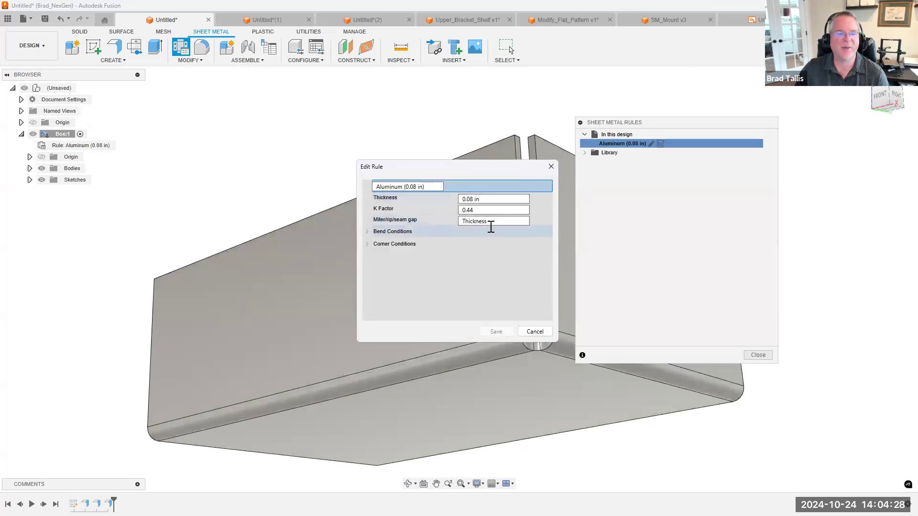
click(499, 221)
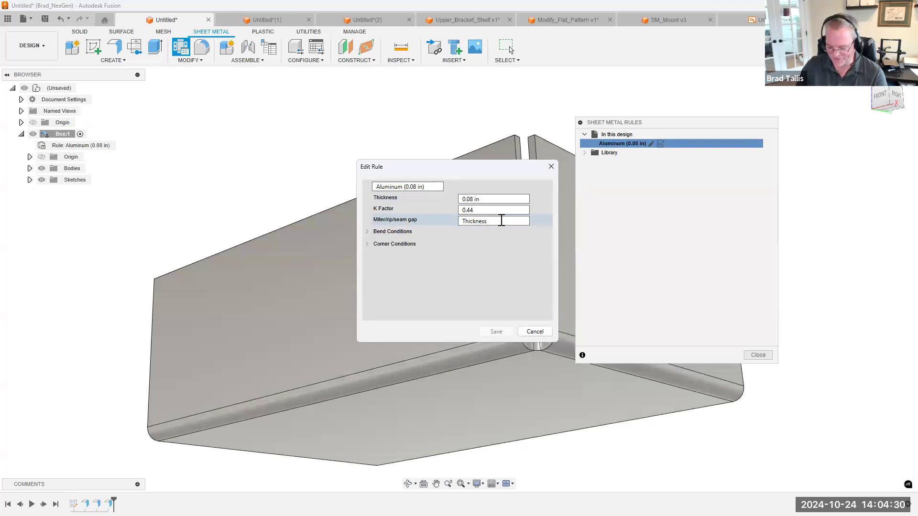
text(/4)
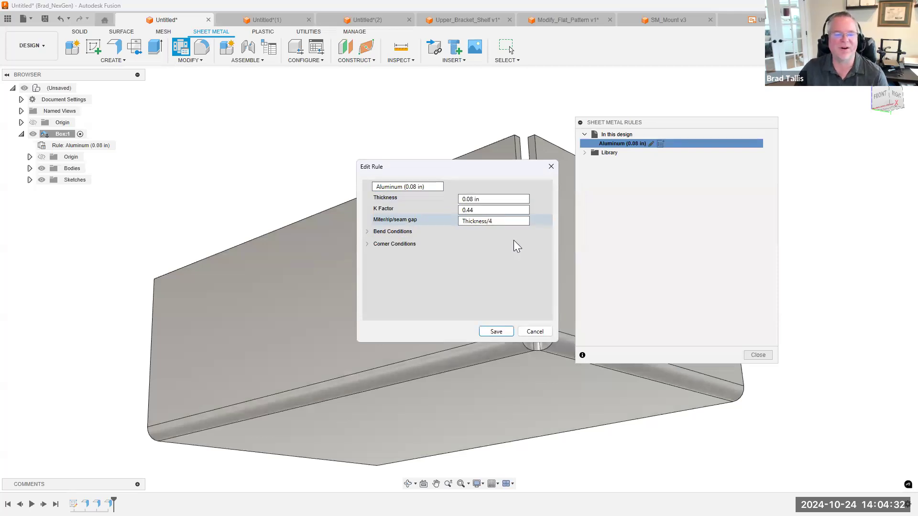
click(495, 331)
Edit the Aluminum (0.08 in) sheet metal rule, setting the miter/rip/seam gap to .001, and save it
scroll(528, 164, up, 1)
scroll(497, 239, up, 2)
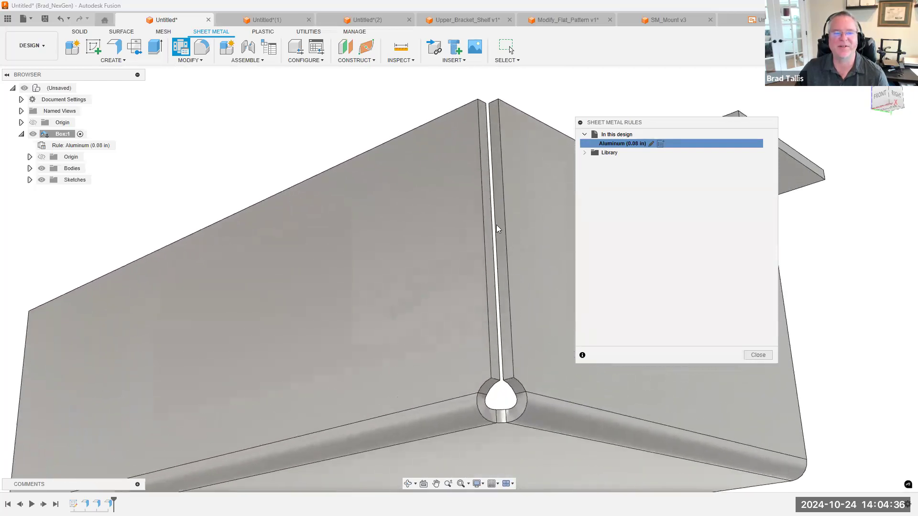
scroll(486, 249, down, 1)
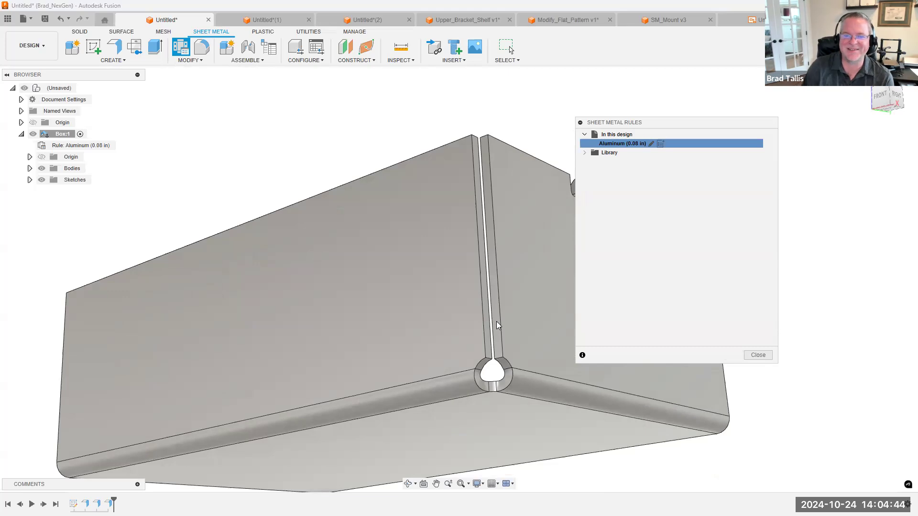
shift+middle_drag(499, 149, 475, 166)
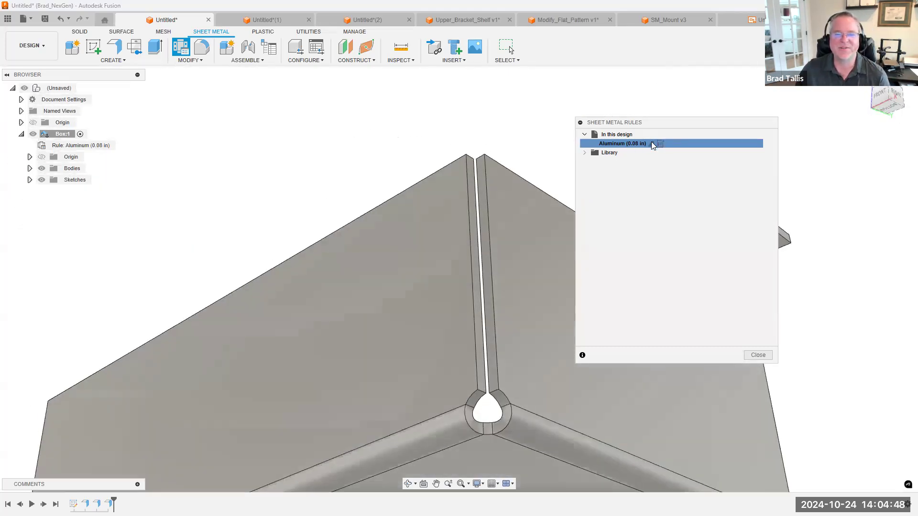
click(651, 143)
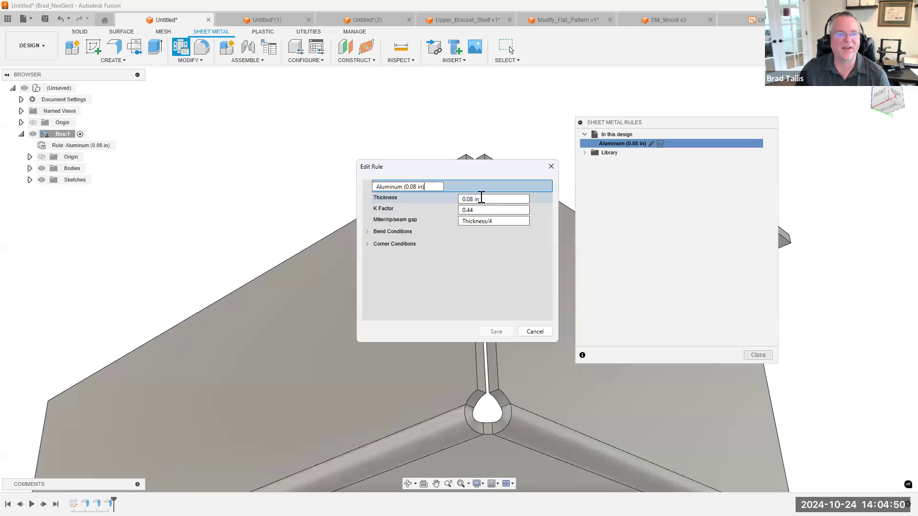
drag(491, 221, 449, 225)
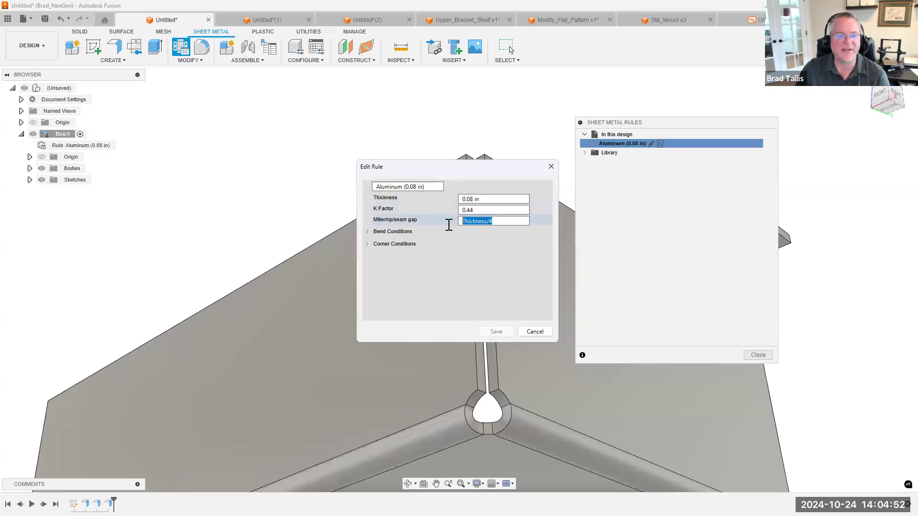
text(.001)
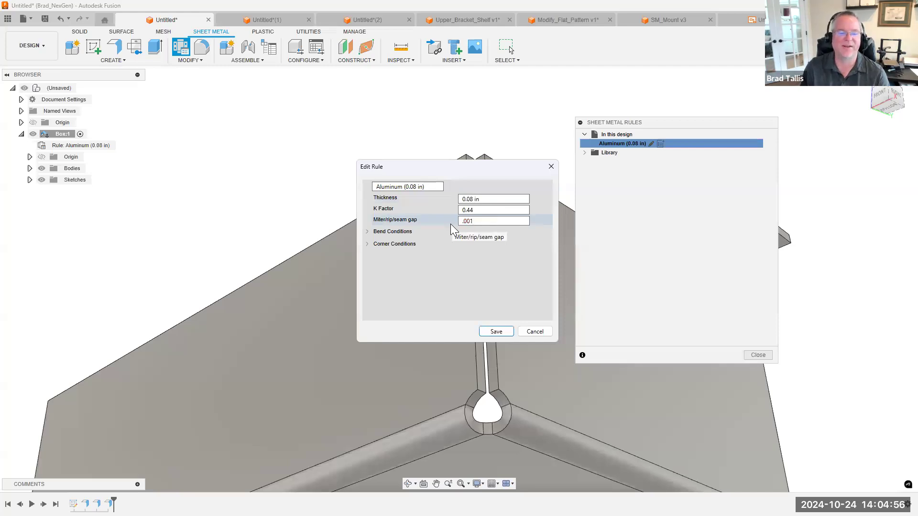
key(Return)
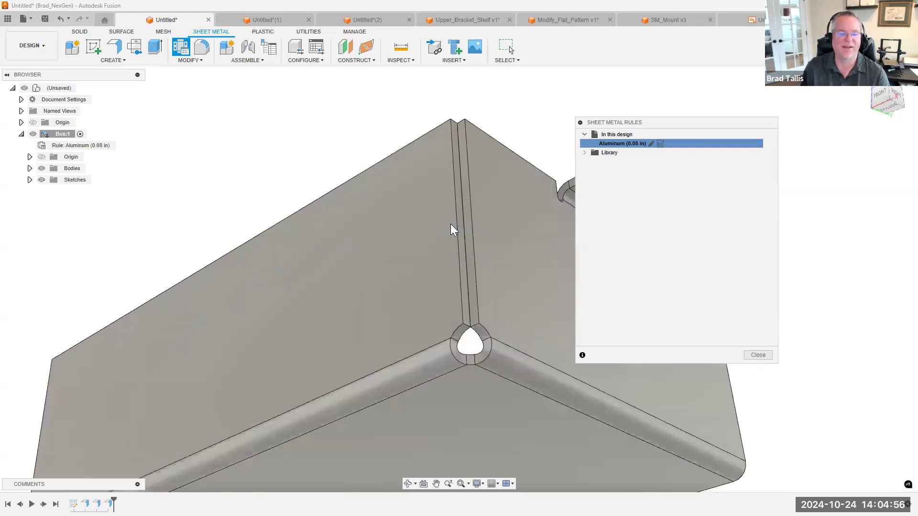
Change the Aluminum (0.08 in) rule's 2 Bend Intersection relief shape to Arc Weld in its corner conditions, and save the rule
scroll(449, 215, up, 5)
scroll(510, 420, up, 5)
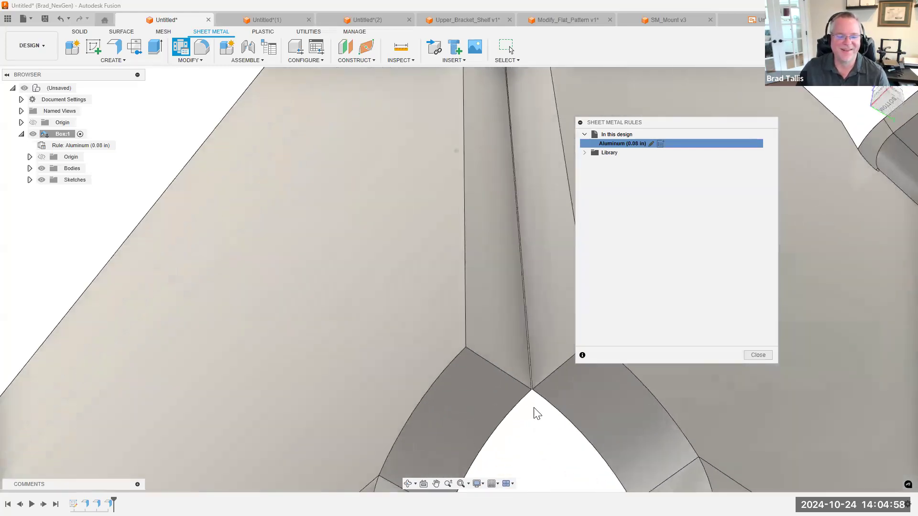
shift+middle_drag(541, 382, 428, 172)
scroll(453, 108, down, 8)
shift+middle_drag(453, 108, 478, 224)
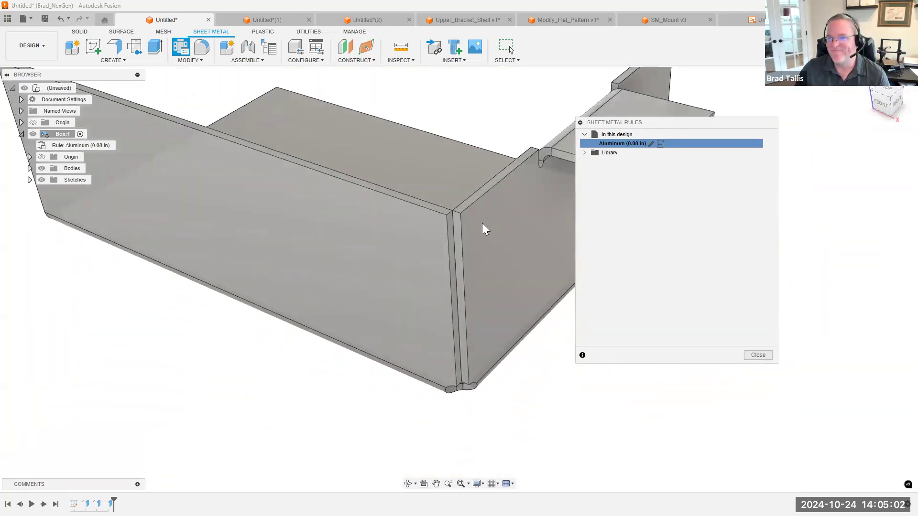
shift+middle_drag(581, 228, 648, 142)
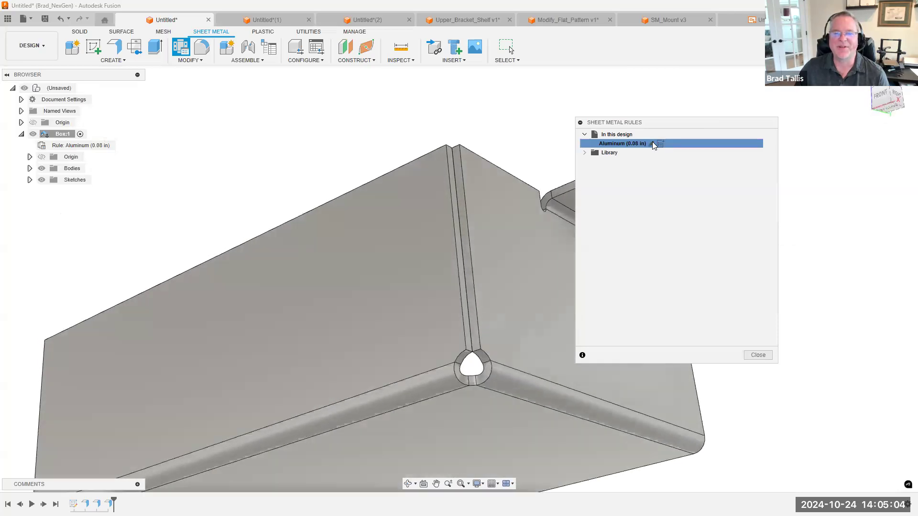
click(651, 144)
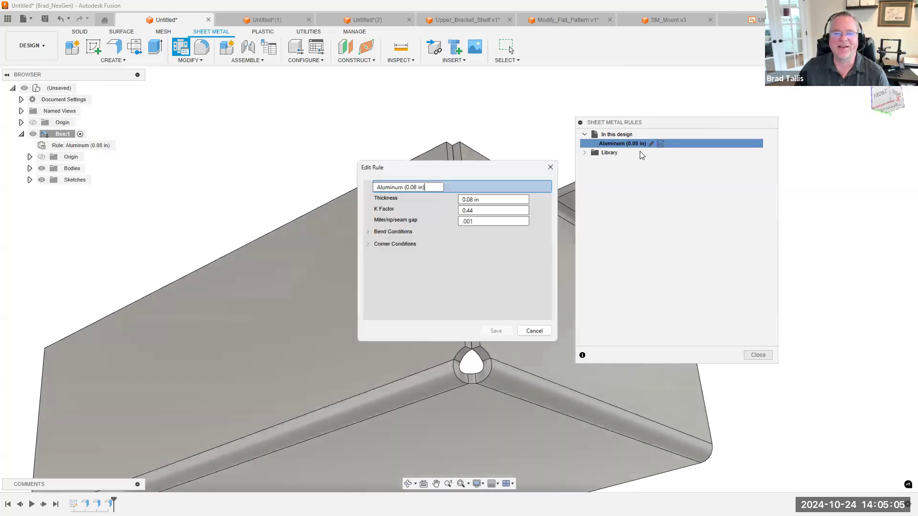
click(367, 243)
click(376, 256)
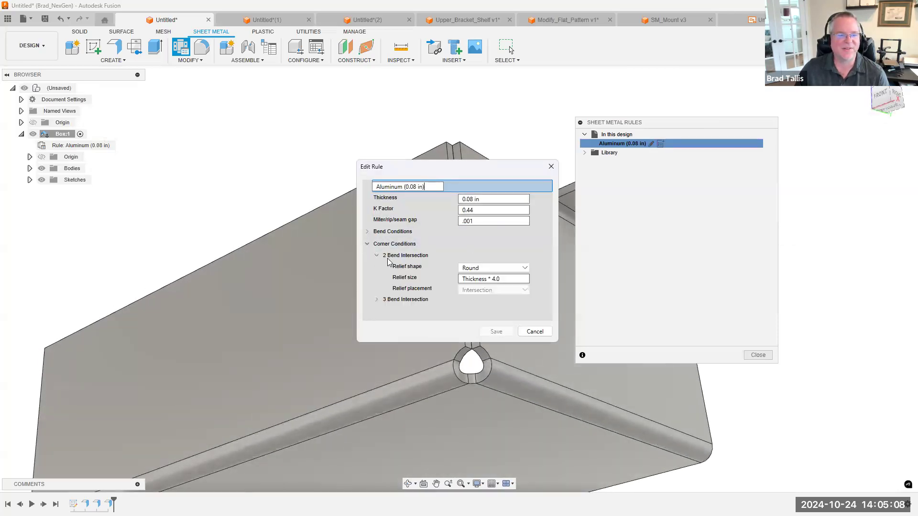
click(492, 268)
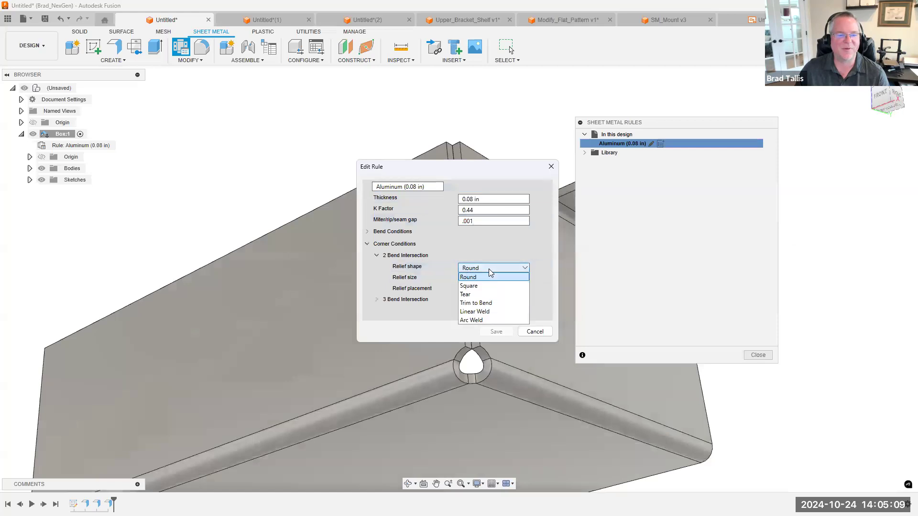
click(476, 320)
click(496, 331)
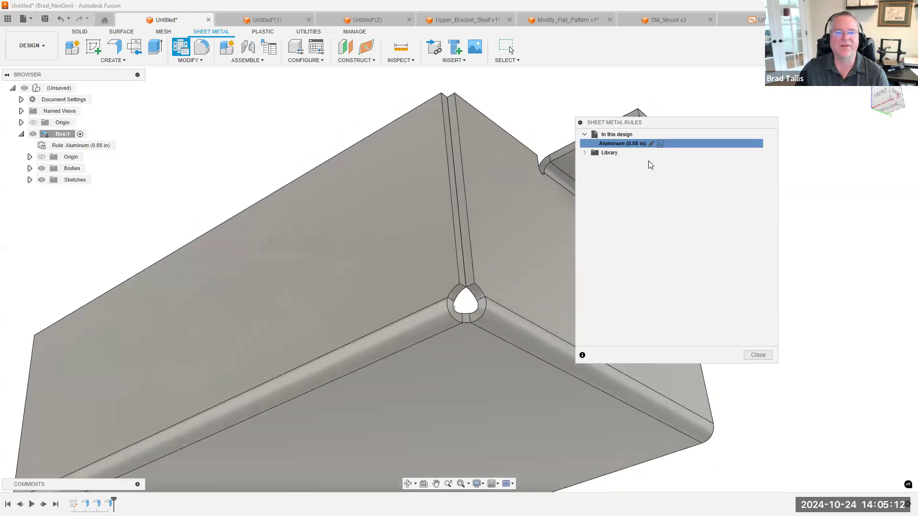
Set the Aluminum (0.08 in) rule's miter/rip/seam gap to thickness/2, save the rule, and close the sheet metal rules
click(650, 143)
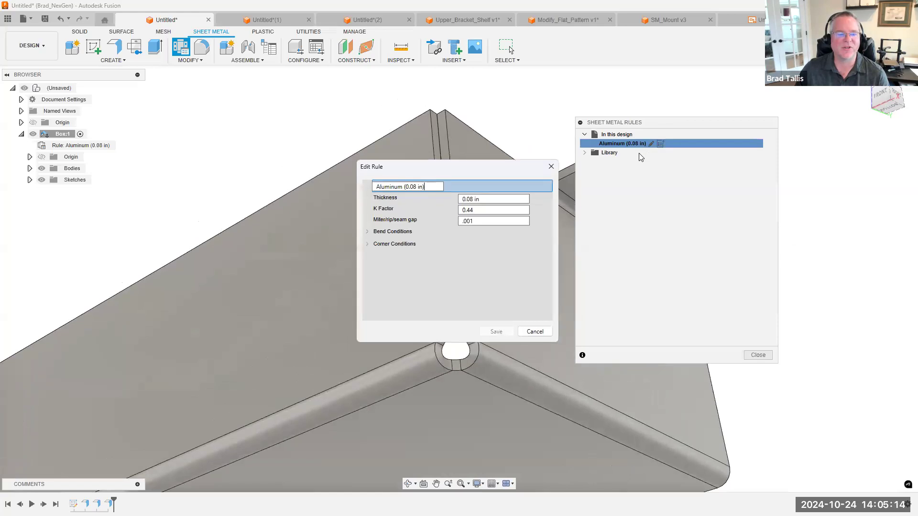
click(460, 221)
text(thic=)
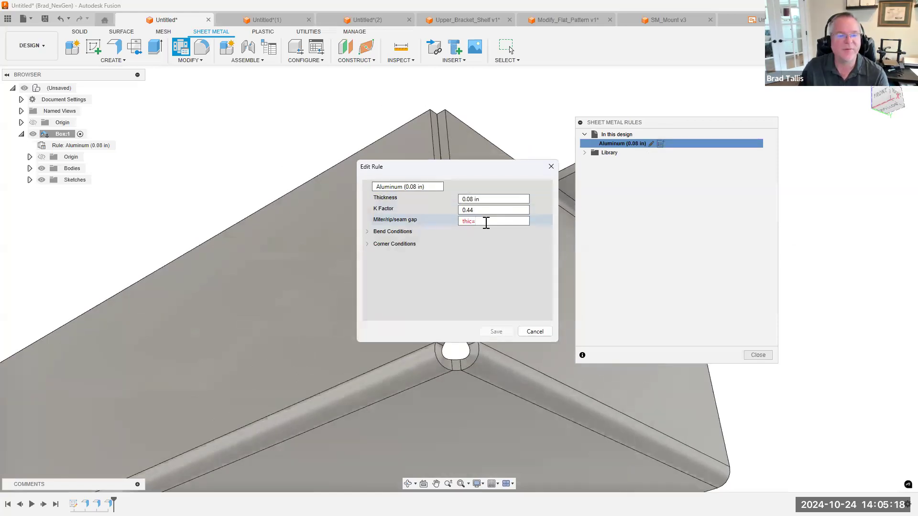
key(BackSpace)
text(kness)
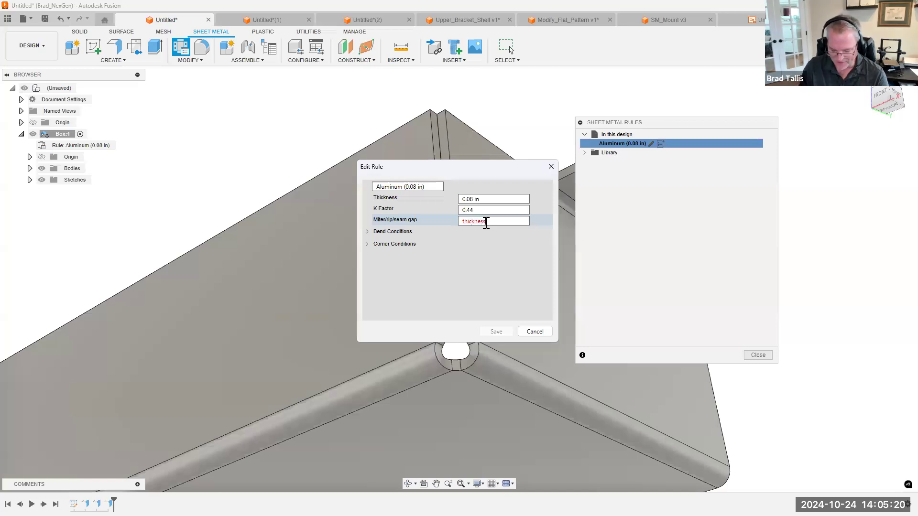
text(/2)
key(Return)
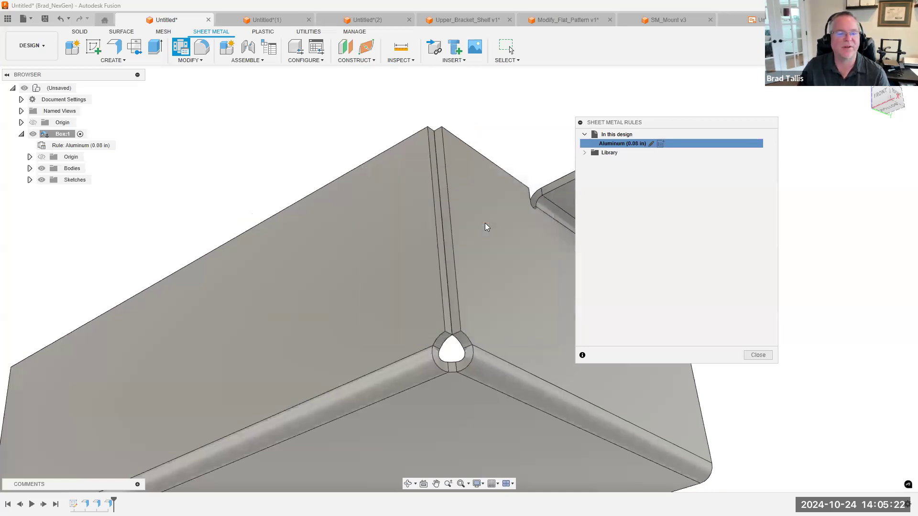
scroll(356, 115, down, 2)
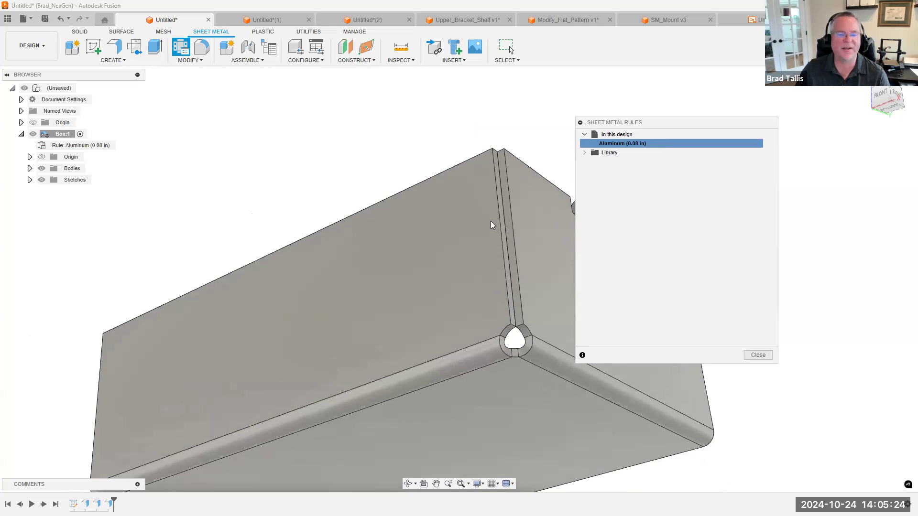
mouse_move(636, 144)
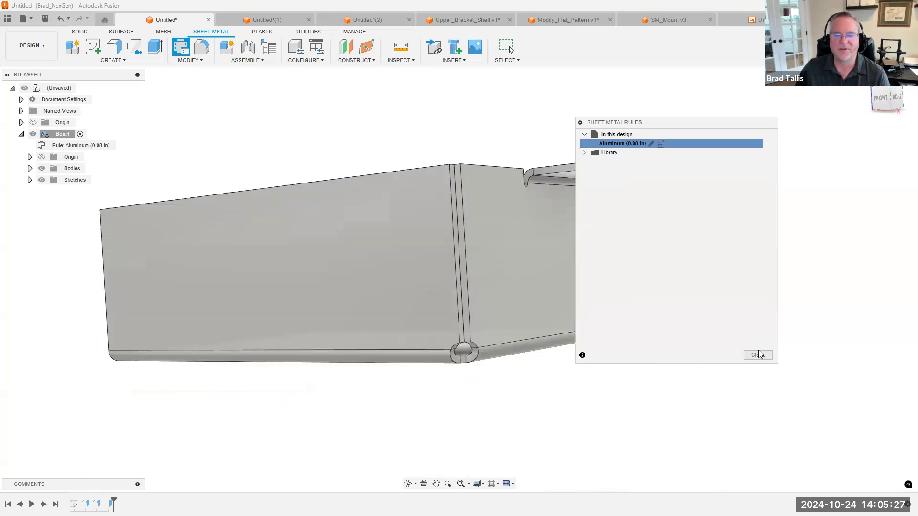
click(757, 355)
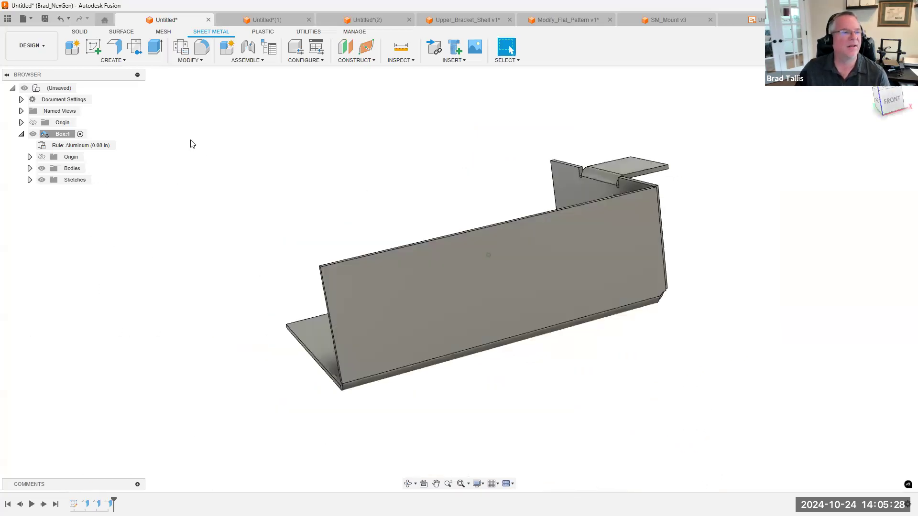
Start a mitered Flange on the two open edges of the box's base, raising both walls about 1.17 in at 90 degrees
click(114, 47)
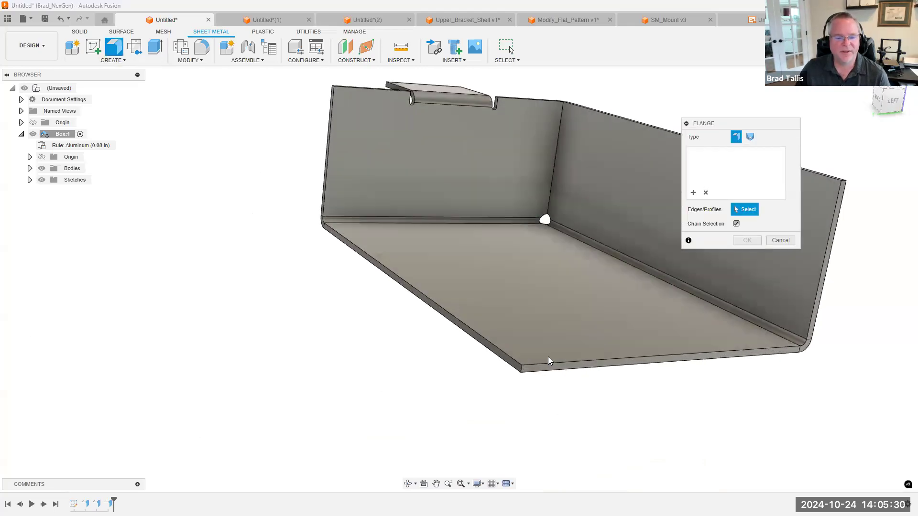
click(515, 359)
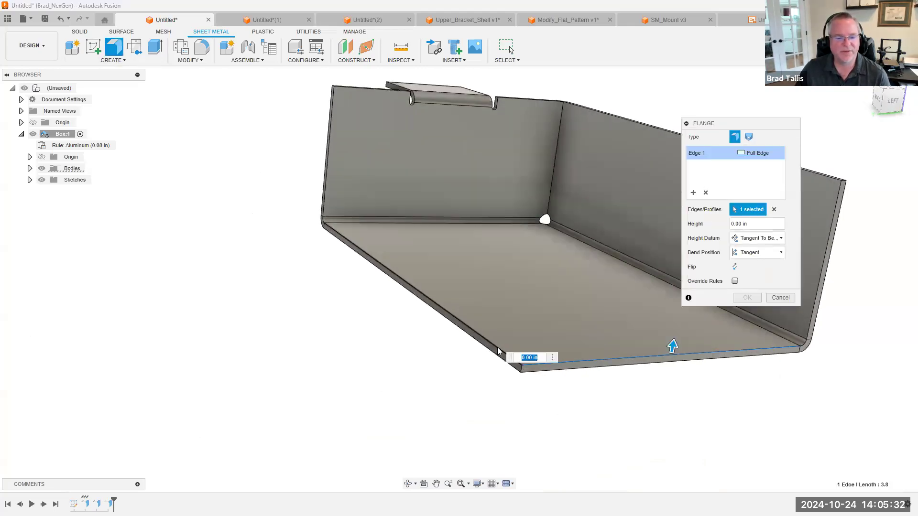
click(404, 270)
drag(405, 269, 434, 172)
scroll(576, 285, up, 5)
shift+middle_drag(521, 174, 481, 303)
shift+middle_drag(466, 100, 457, 396)
shift+middle_drag(468, 129, 535, 378)
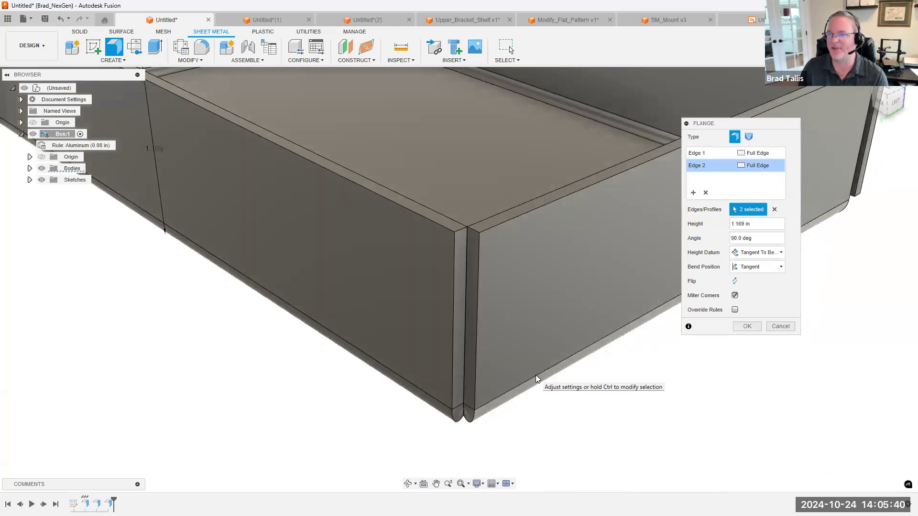